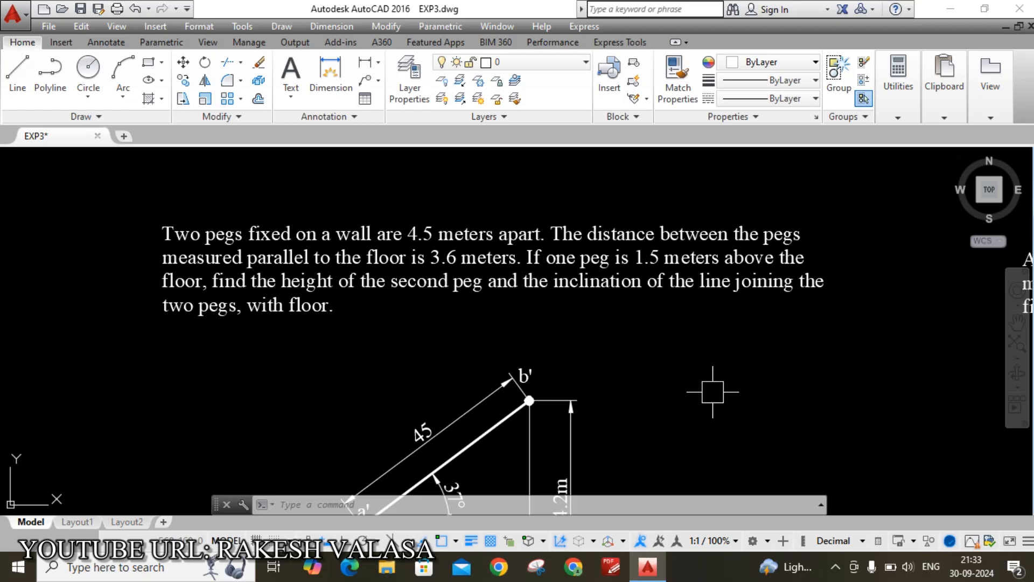
Pan around the EXP3 drawing to review the problem text and its dimensions
{"action": "mouse_move", "coordinate": [713, 393]}
{"action": "middle_mouse_down"}
{"action": "mouse_move", "coordinate": [703, 382]}
{"action": "mouse_move", "coordinate": [719, 314]}
{"action": "mouse_move", "coordinate": [724, 340]}
{"action": "middle_mouse_up"}
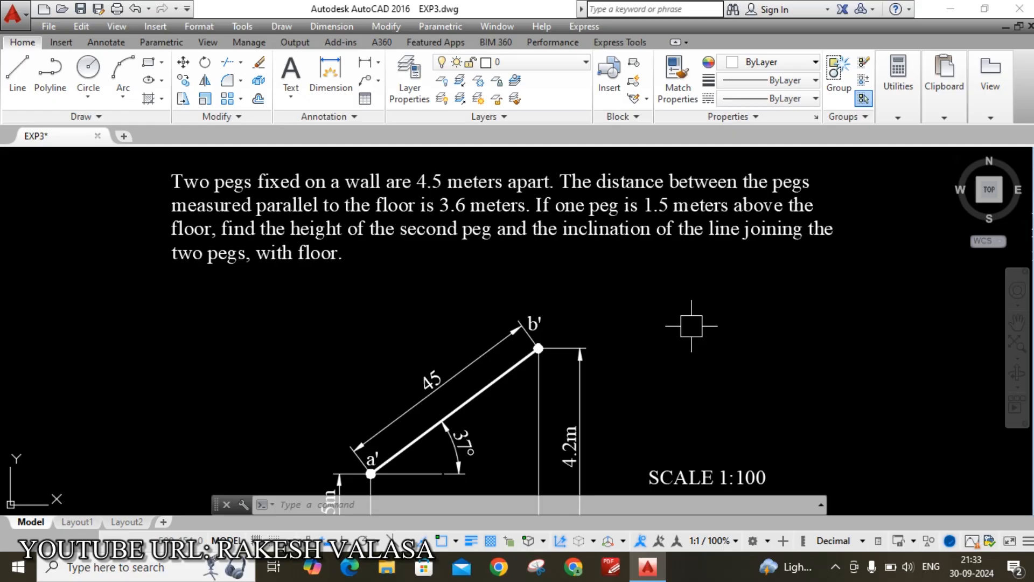
{"action": "middle_click_drag", "start_coordinate": [717, 363], "coordinate": [709, 323]}
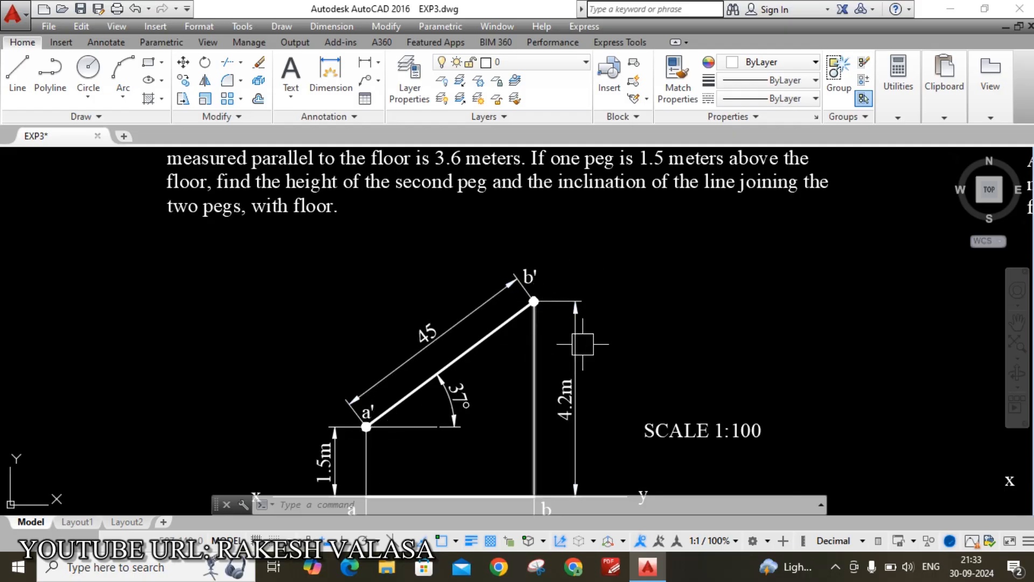
{"action": "mouse_move", "coordinate": [636, 337]}
{"action": "middle_mouse_down"}
{"action": "mouse_move", "coordinate": [657, 303]}
{"action": "mouse_move", "coordinate": [660, 261]}
{"action": "middle_mouse_up"}
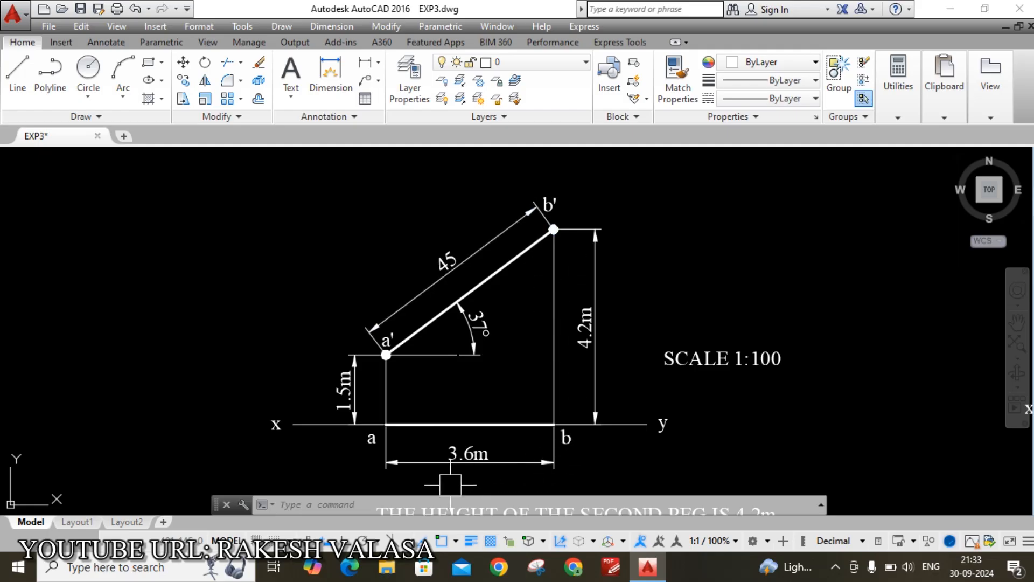
{"action": "middle_click_drag", "start_coordinate": [704, 238], "coordinate": [683, 341]}
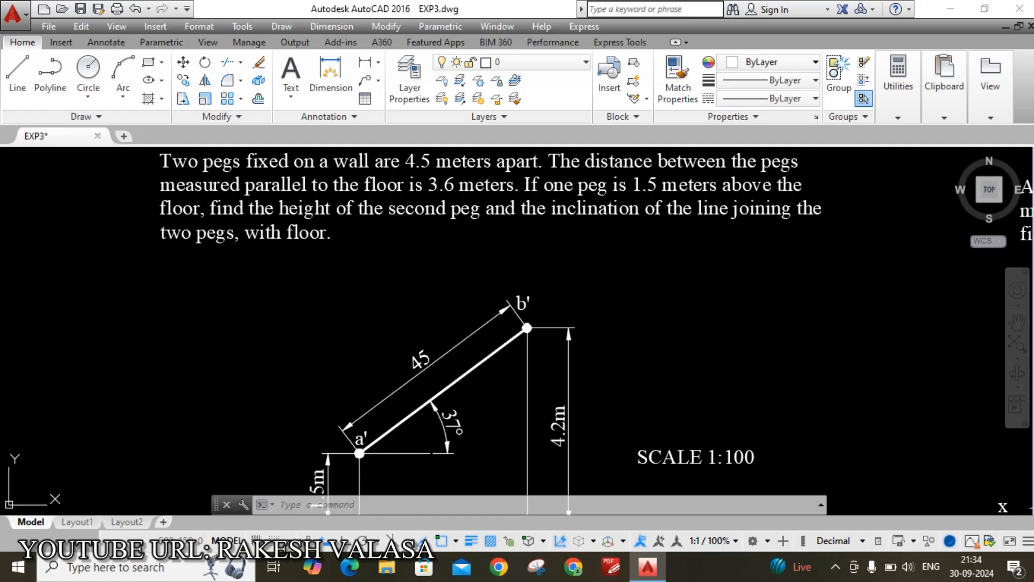
{"action": "middle_click_drag", "start_coordinate": [665, 346], "coordinate": [683, 305]}
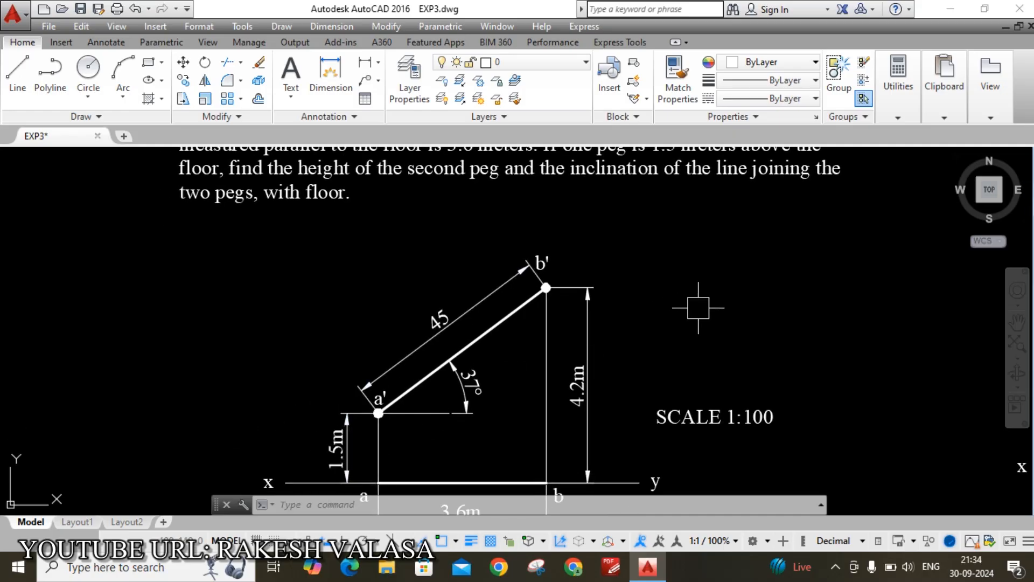
{"action": "middle_click_drag", "start_coordinate": [666, 320], "coordinate": [663, 384]}
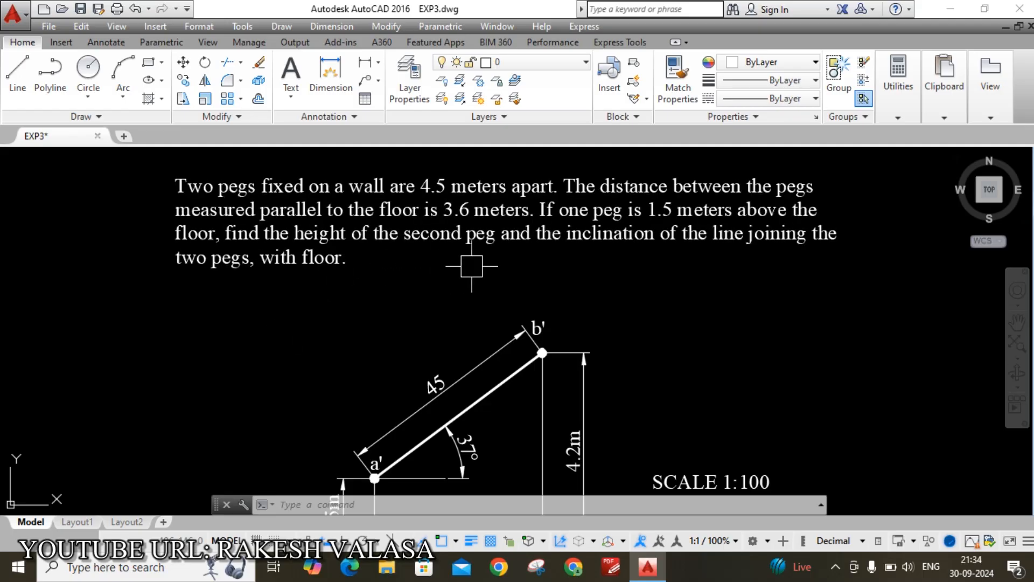
{"action": "middle_click_drag", "start_coordinate": [706, 348], "coordinate": [672, 277]}
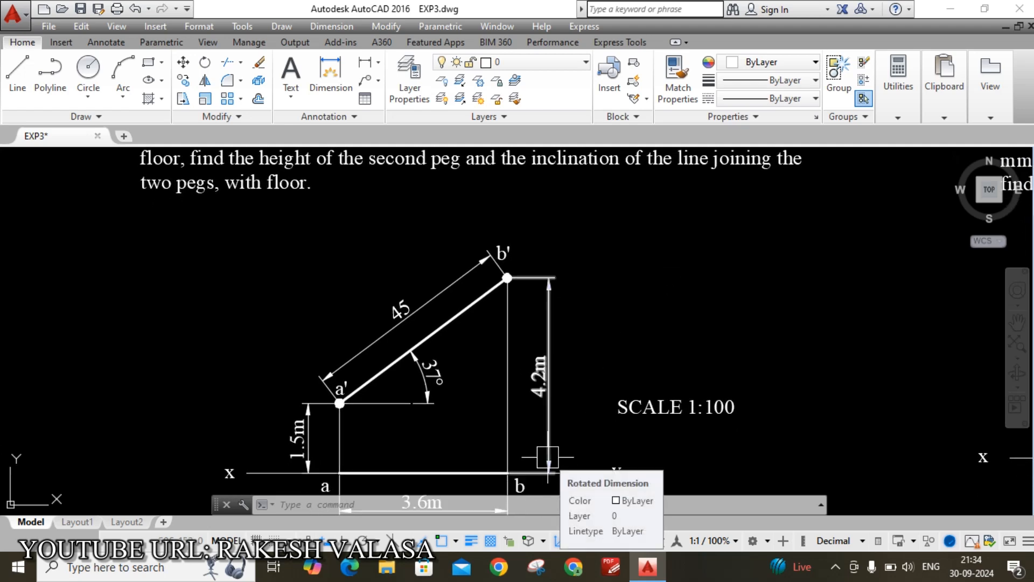
{"action": "middle_click_drag", "start_coordinate": [646, 280], "coordinate": [651, 310]}
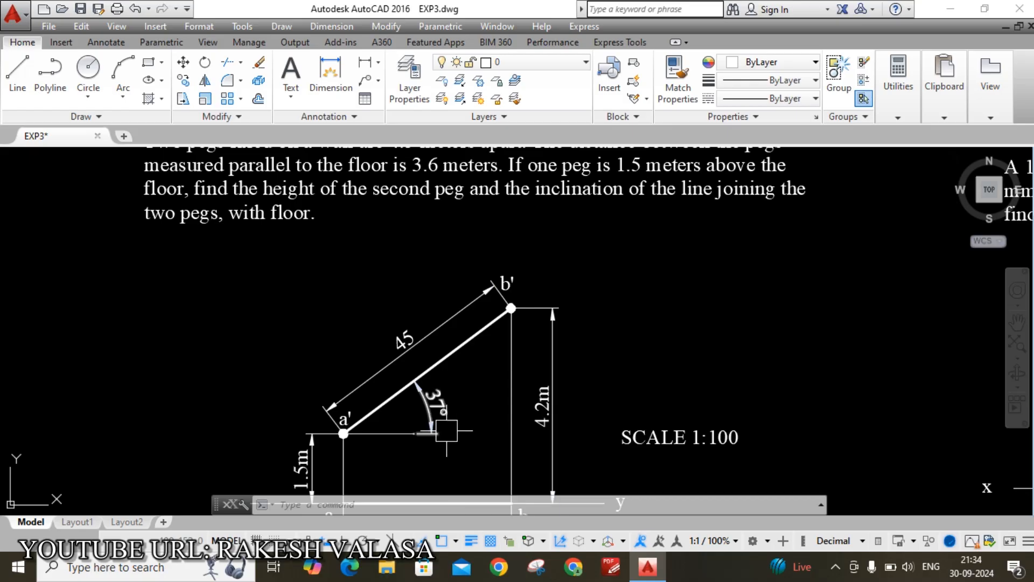
{"action": "mouse_move", "coordinate": [671, 297]}
{"action": "middle_mouse_down"}
{"action": "mouse_move", "coordinate": [684, 312]}
{"action": "mouse_move", "coordinate": [671, 364]}
{"action": "middle_mouse_up"}
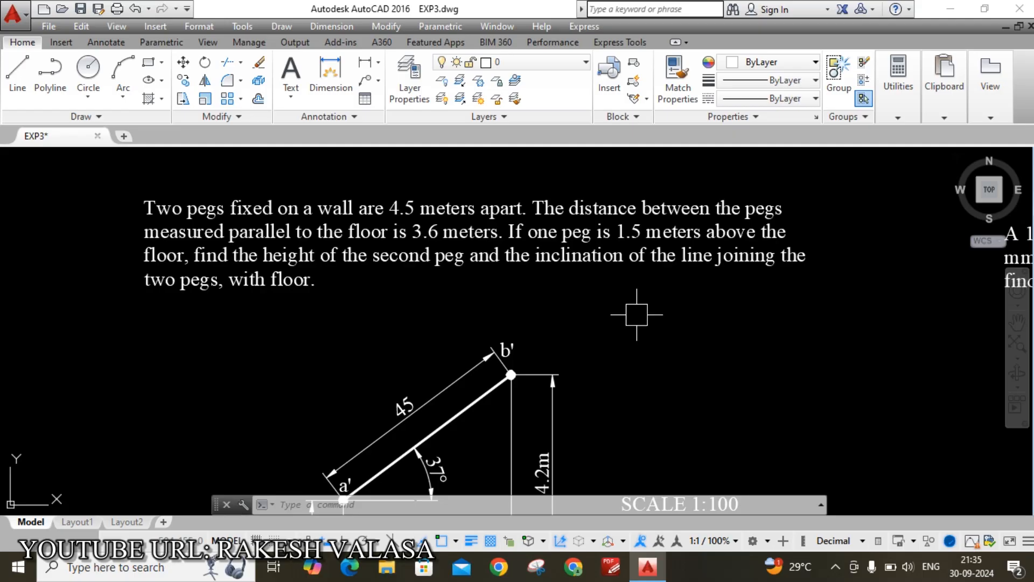
{"action": "mouse_move", "coordinate": [764, 380]}
{"action": "middle_mouse_down"}
{"action": "mouse_move", "coordinate": [734, 308]}
{"action": "mouse_move", "coordinate": [732, 268]}
{"action": "middle_mouse_up"}
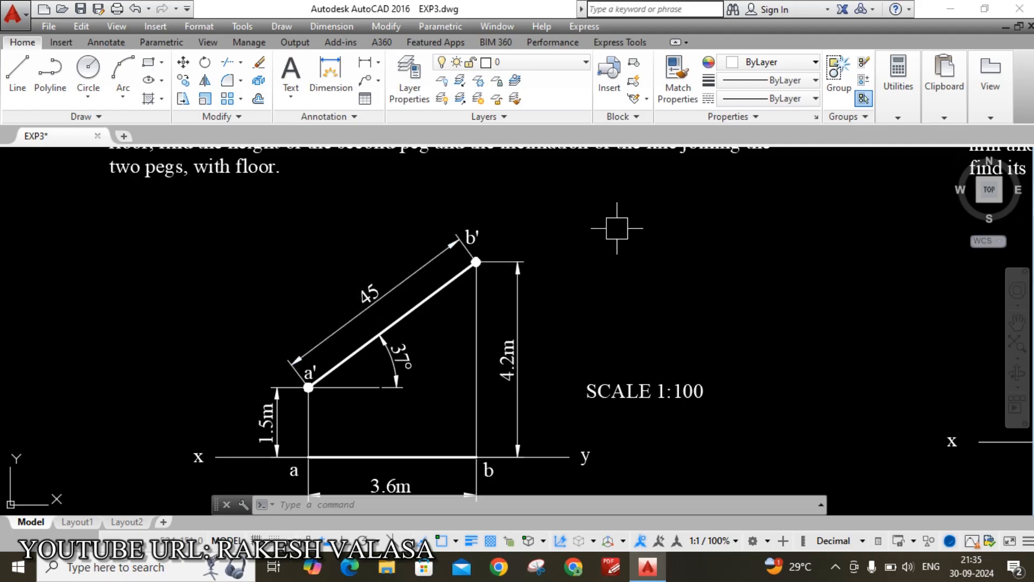
{"action": "middle_click_drag", "start_coordinate": [617, 228], "coordinate": [624, 305]}
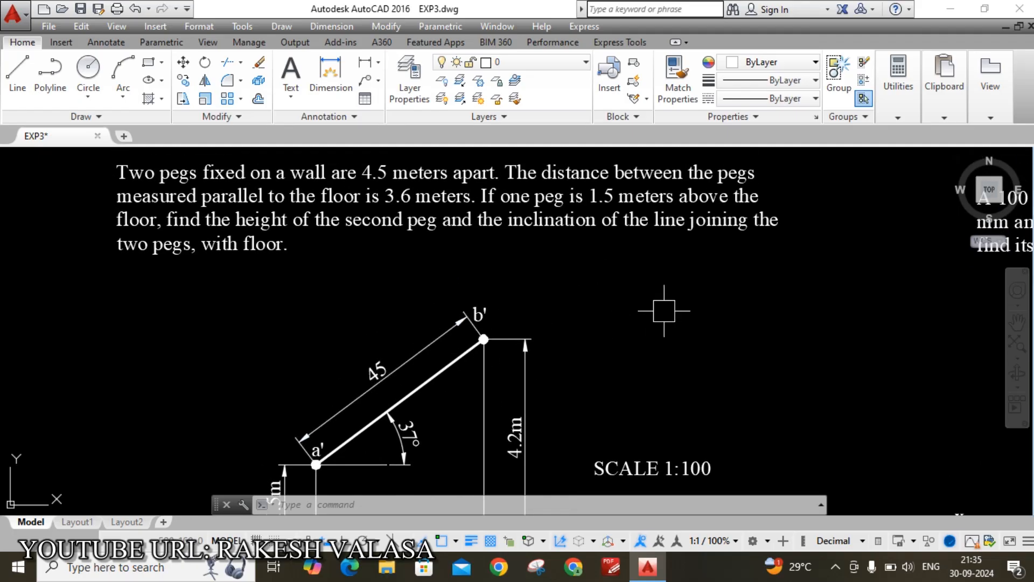
{"action": "middle_click_drag", "start_coordinate": [669, 350], "coordinate": [694, 203]}
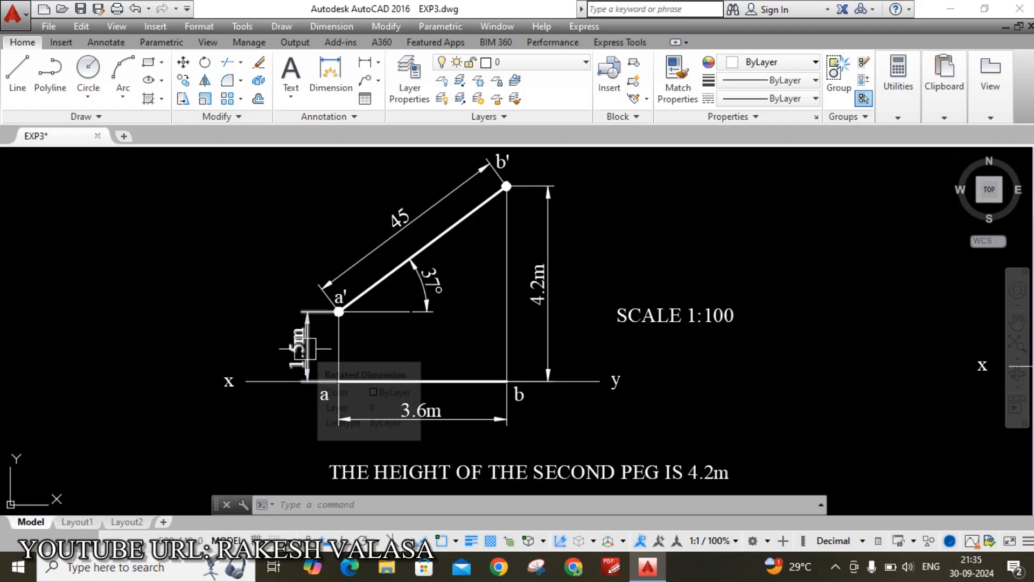
{"action": "mouse_move", "coordinate": [668, 229]}
{"action": "middle_mouse_down"}
{"action": "mouse_move", "coordinate": [678, 263]}
{"action": "mouse_move", "coordinate": [631, 342]}
{"action": "mouse_move", "coordinate": [643, 385]}
{"action": "middle_mouse_up"}
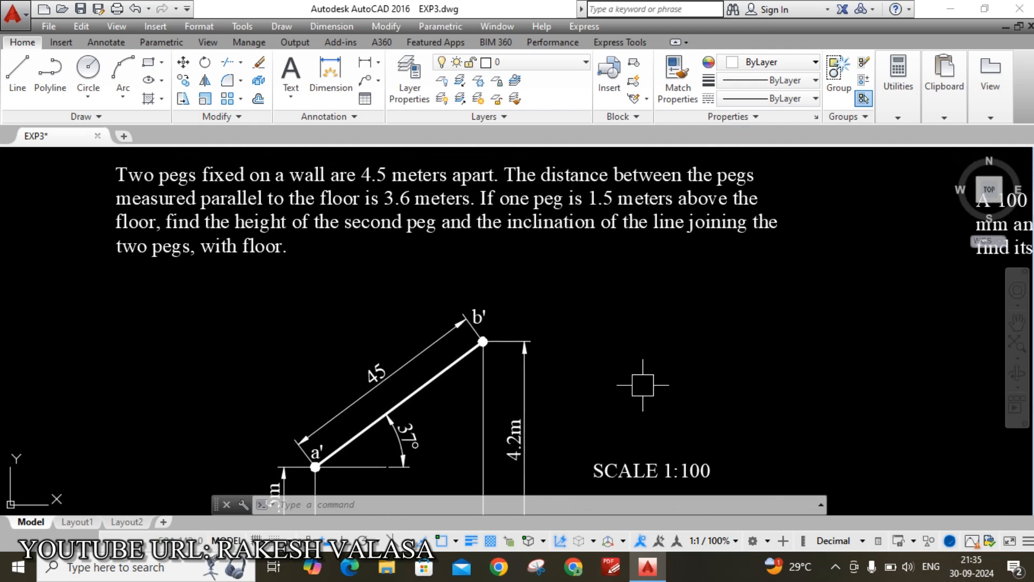
Open a new Drawing1, turn the grid off, and set length precision to 0 with UN
{"action": "left_click", "coordinate": [124, 137]}
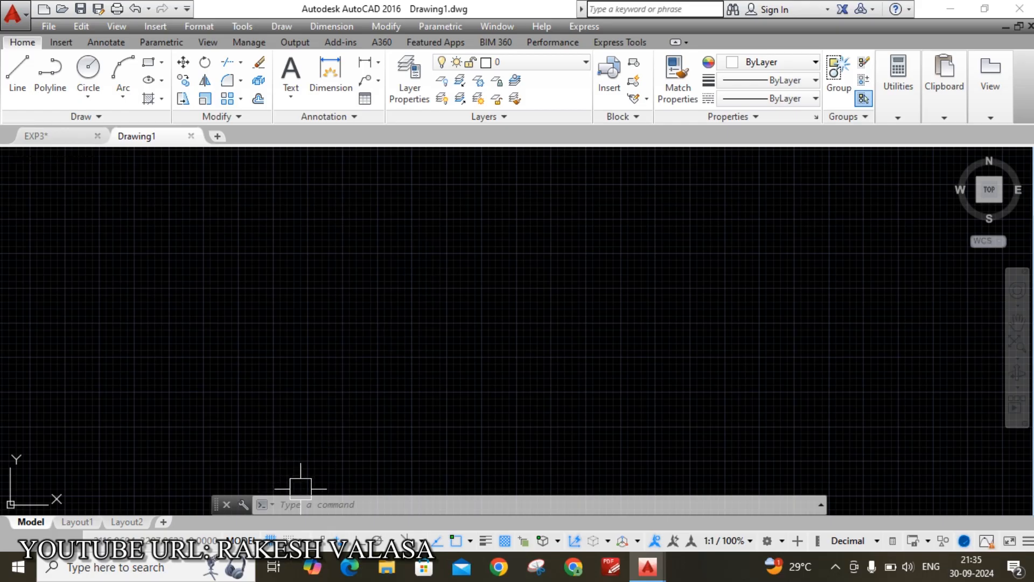
{"action": "left_click", "coordinate": [271, 539]}
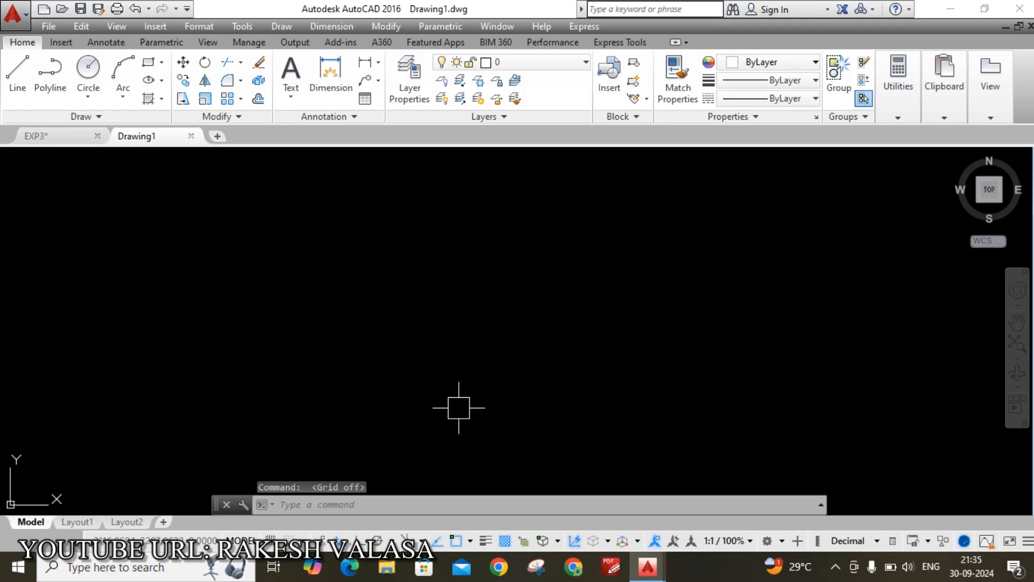
{"action": "type", "text": "UN"}
{"action": "key", "text": "Return"}
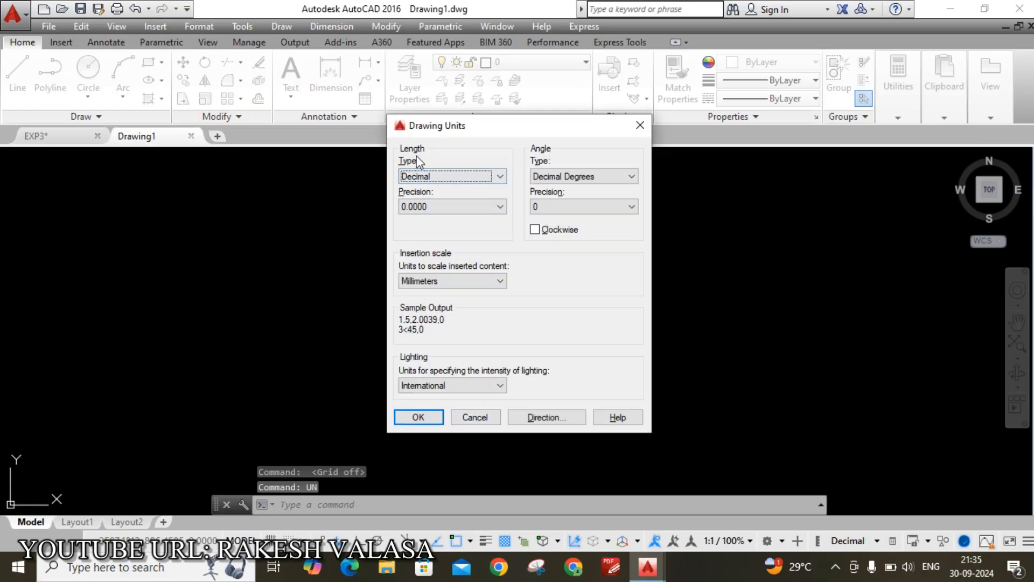
{"action": "left_click", "coordinate": [477, 206]}
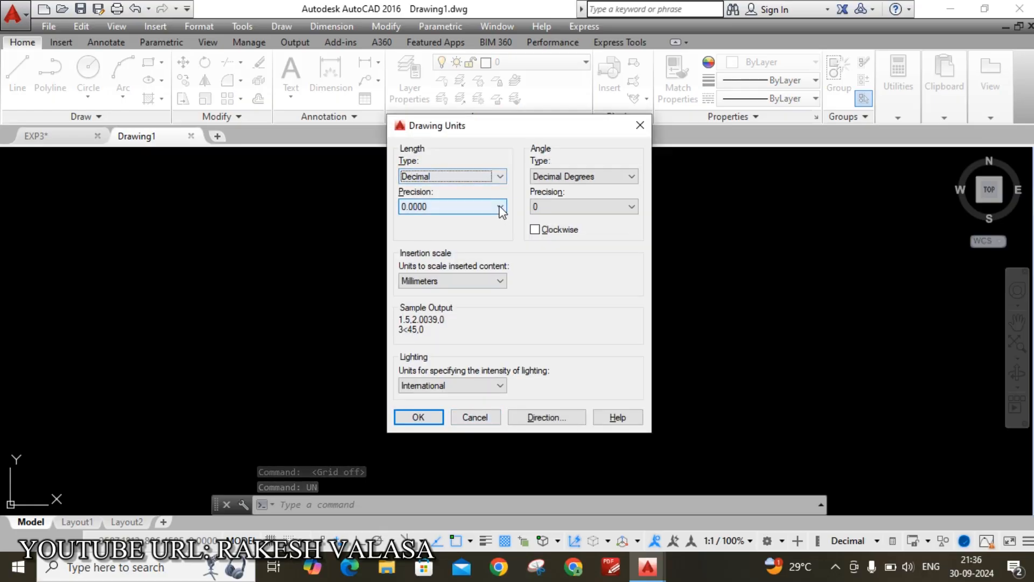
{"action": "left_click", "coordinate": [441, 221]}
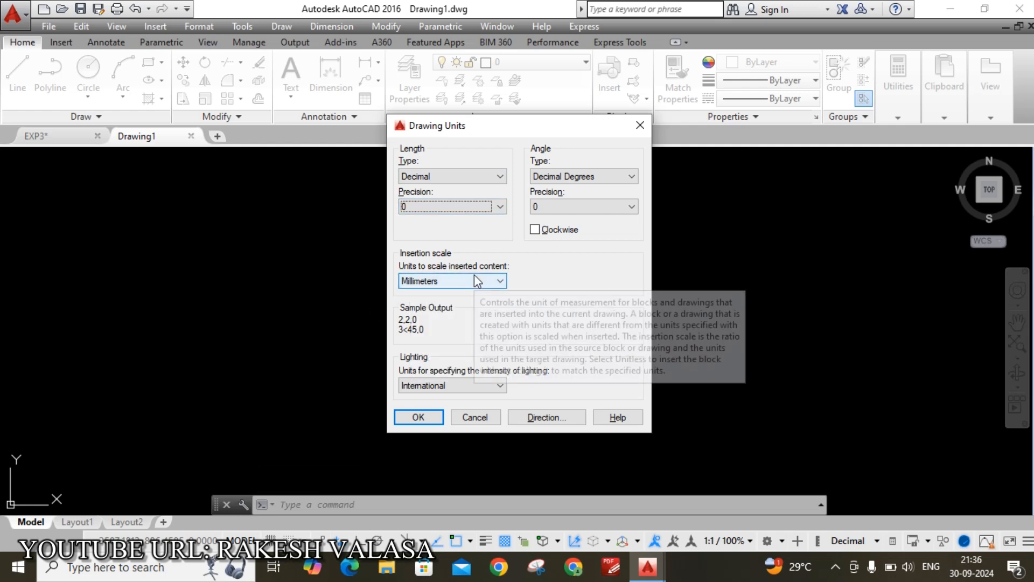
{"action": "left_click", "coordinate": [419, 417]}
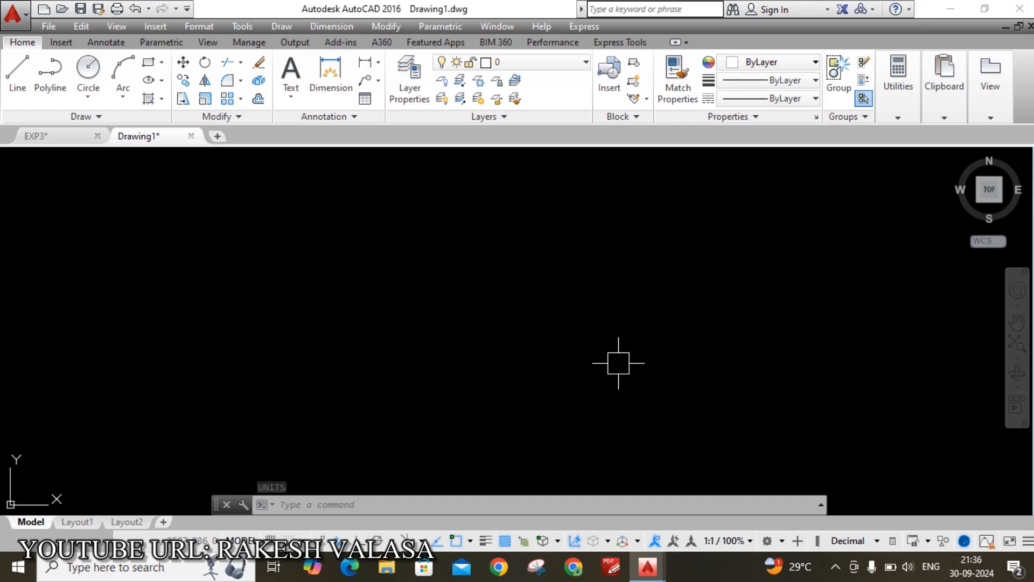
In ISO-25, set Extend beyond dim lines to 2 and Offset from origin to 2
{"action": "type", "text": "d"}
{"action": "key", "text": "Return"}
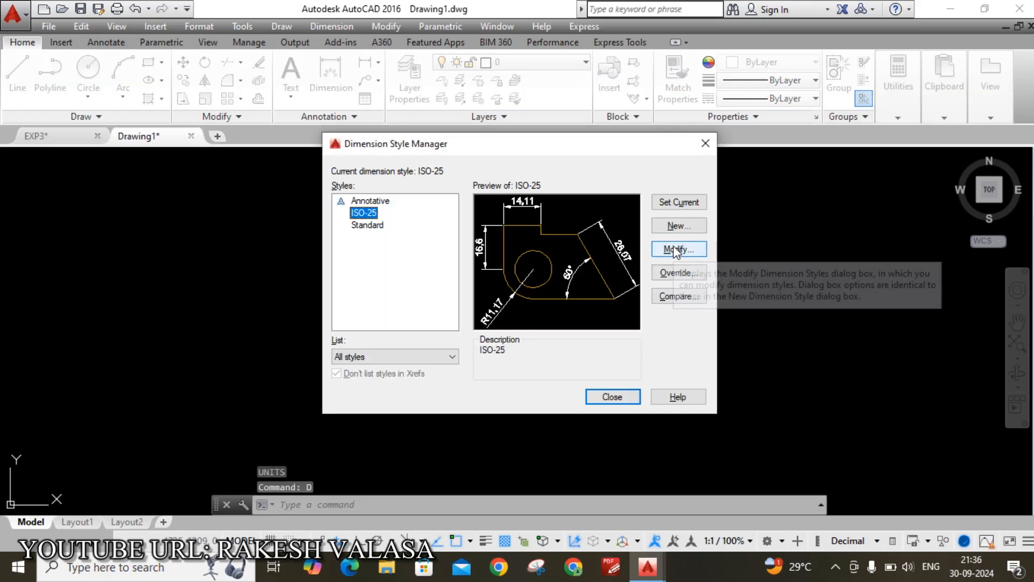
{"action": "left_click", "coordinate": [676, 249]}
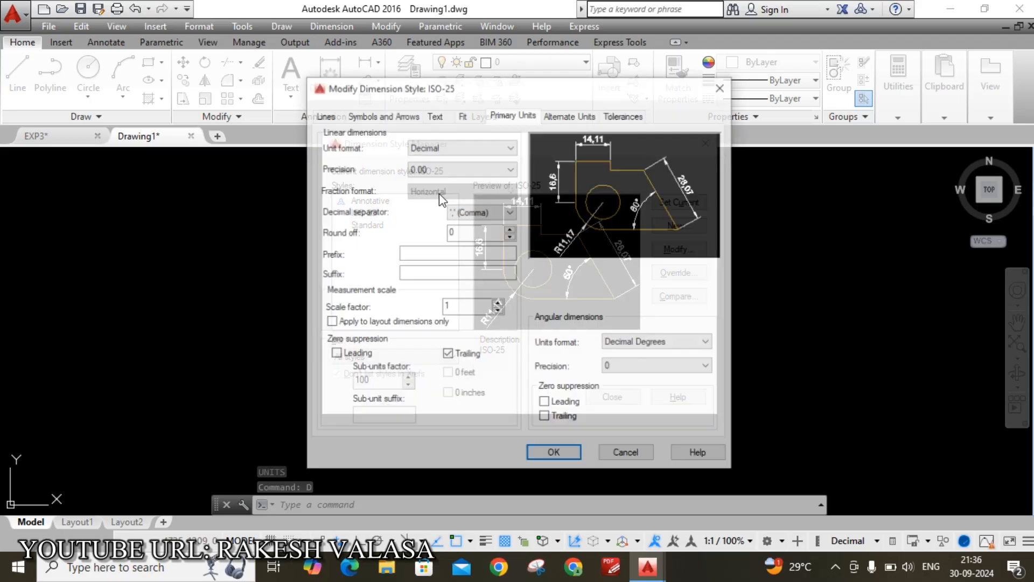
{"action": "left_click", "coordinate": [325, 114]}
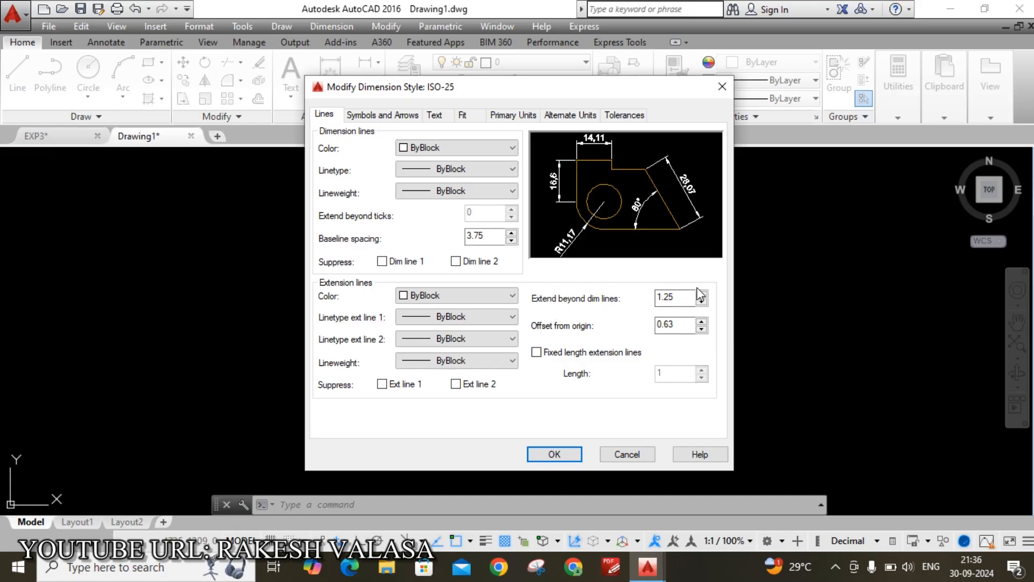
{"action": "left_click_drag", "start_coordinate": [683, 298], "coordinate": [642, 296]}
{"action": "type", "text": "2"}
{"action": "key", "text": "Tab"}
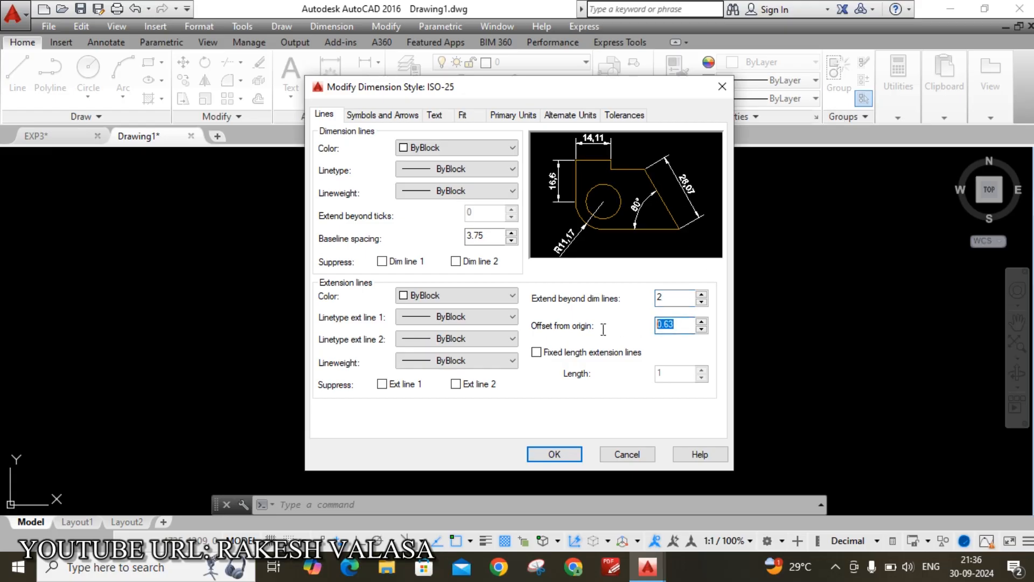
{"action": "type", "text": "2"}
{"action": "left_click", "coordinate": [386, 122]}
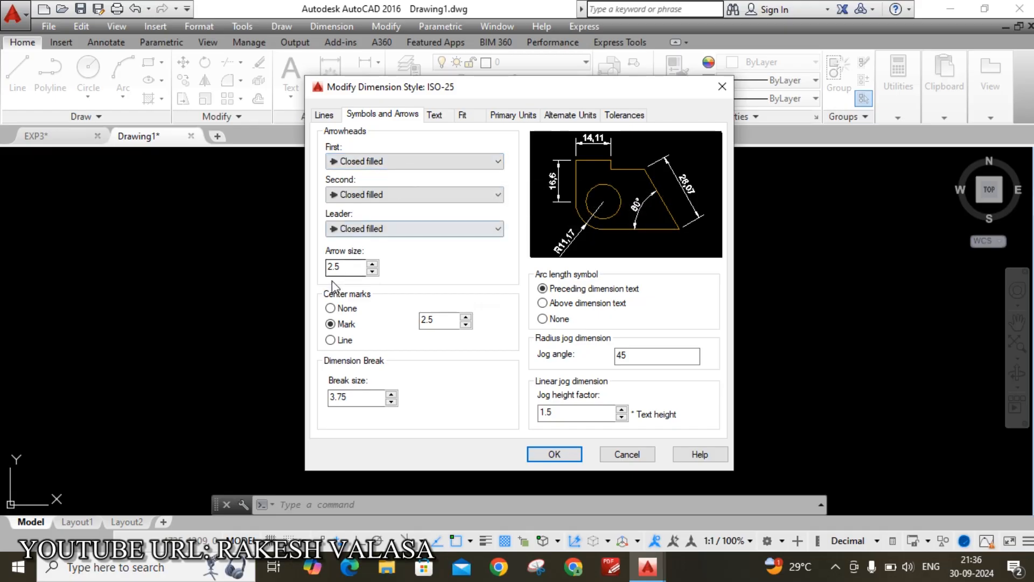
Set arrow size to 3 and give the text style Times New Roman font at height 3
{"action": "left_click_drag", "start_coordinate": [340, 267], "coordinate": [324, 277]}
{"action": "type", "text": "3"}
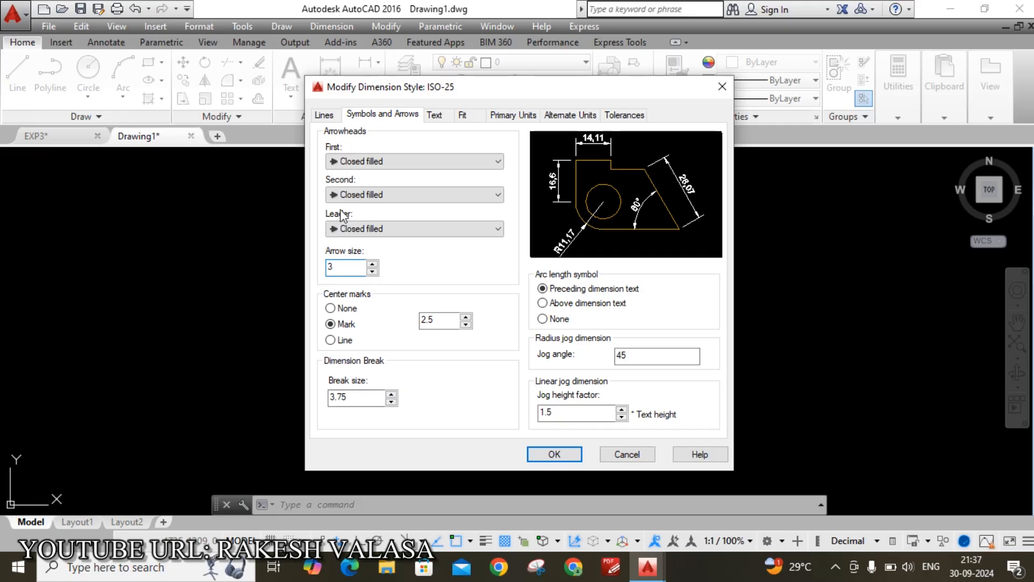
{"action": "left_click", "coordinate": [444, 117]}
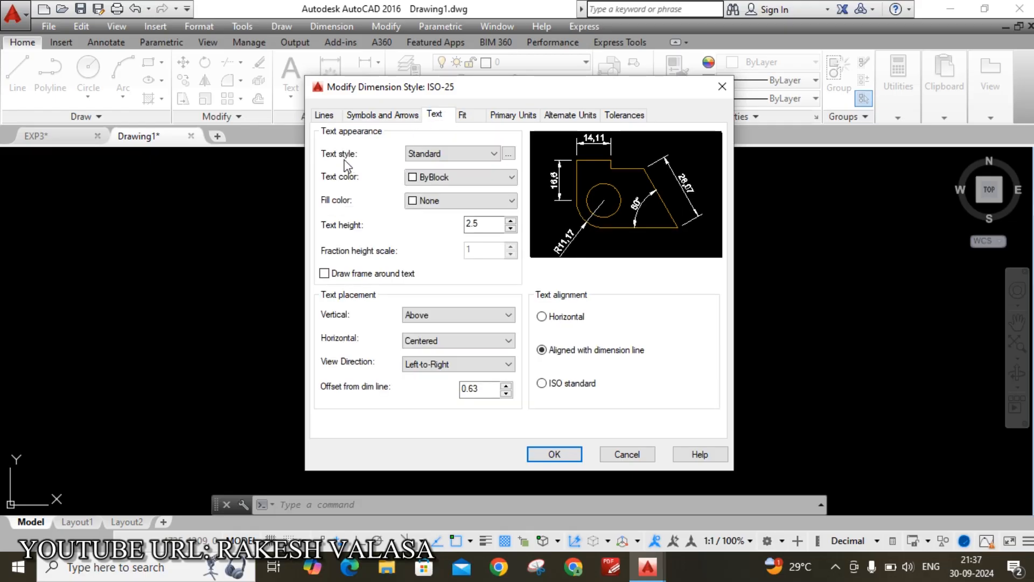
{"action": "left_click", "coordinate": [508, 154]}
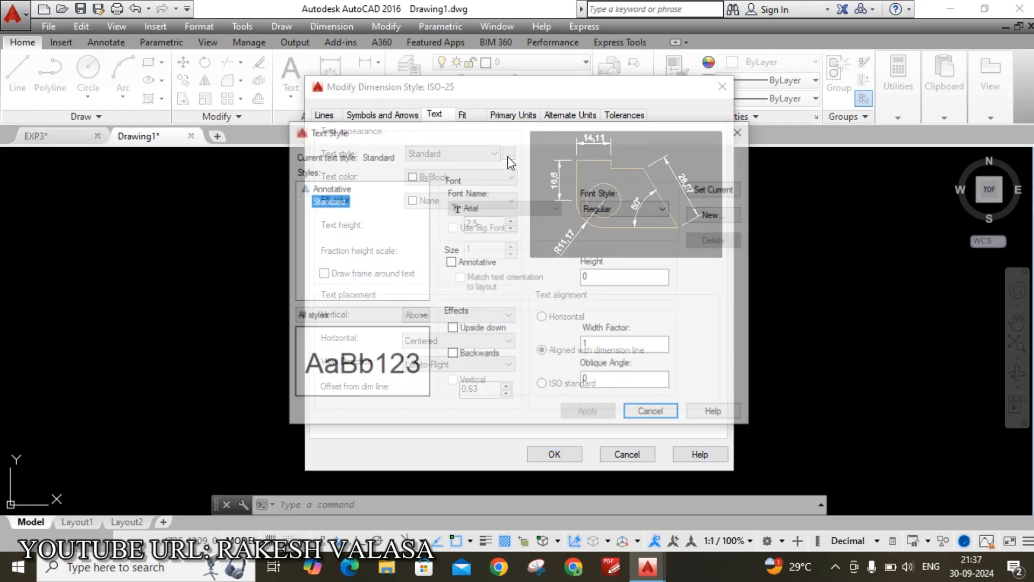
{"action": "left_click", "coordinate": [542, 206]}
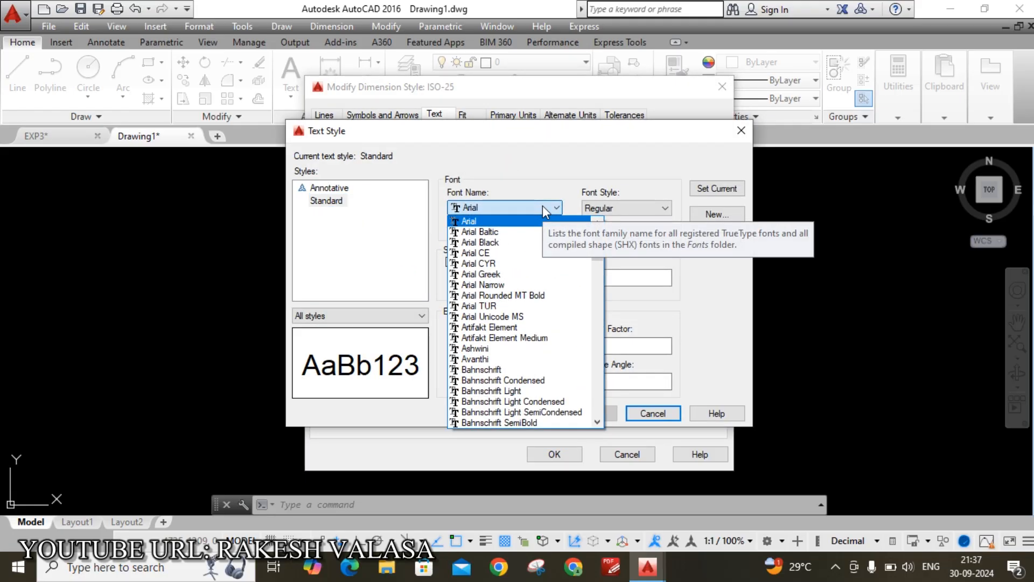
{"action": "type", "text": "ti"}
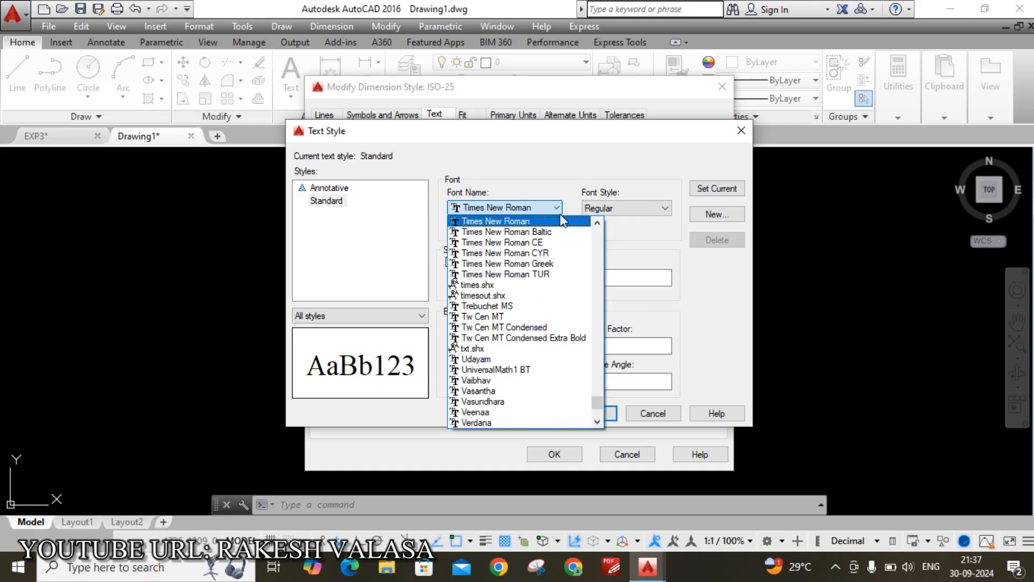
{"action": "left_click", "coordinate": [563, 222]}
{"action": "double_click", "coordinate": [604, 277]}
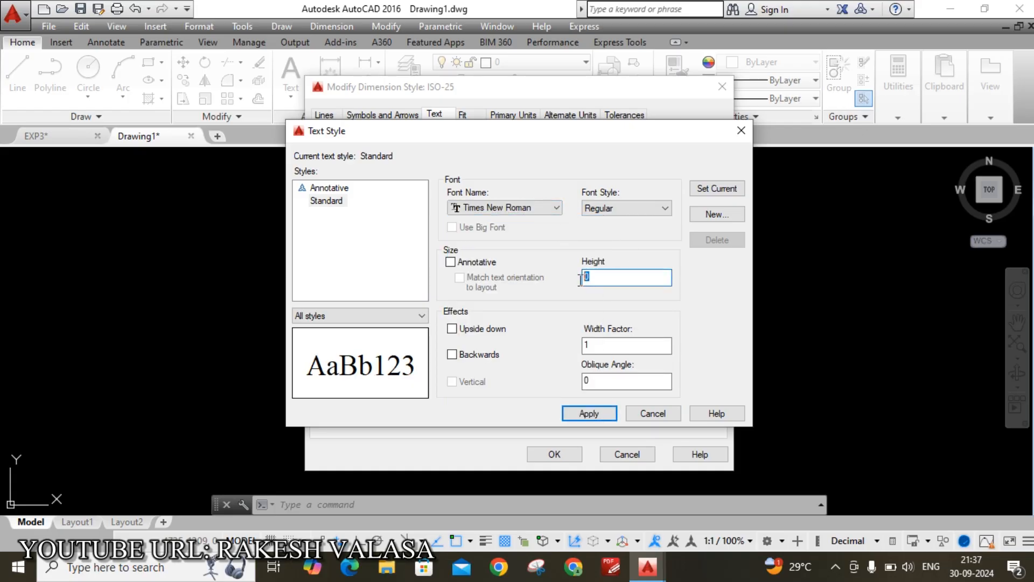
{"action": "type", "text": "3"}
{"action": "left_click", "coordinate": [716, 189]}
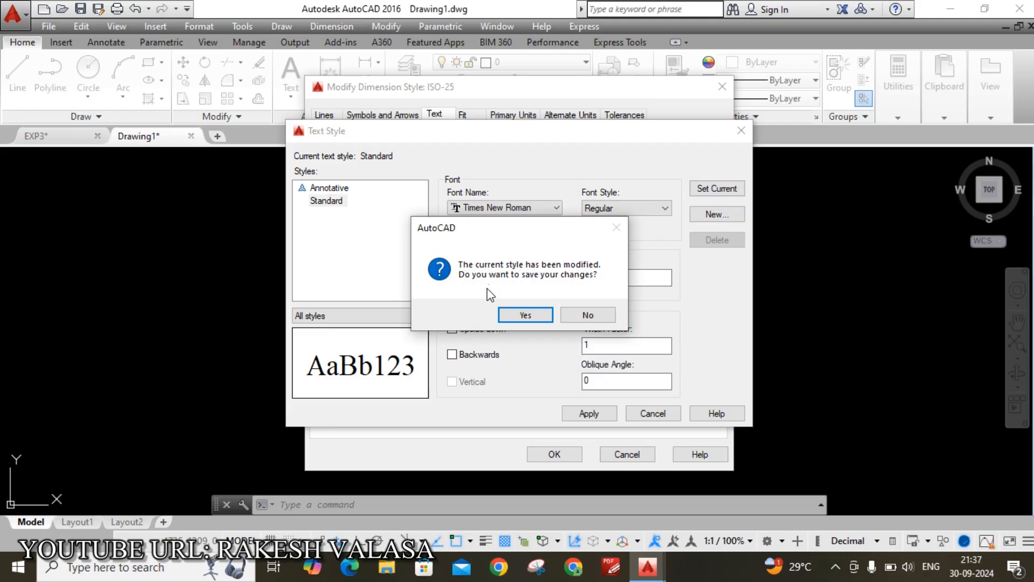
{"action": "left_click", "coordinate": [539, 315]}
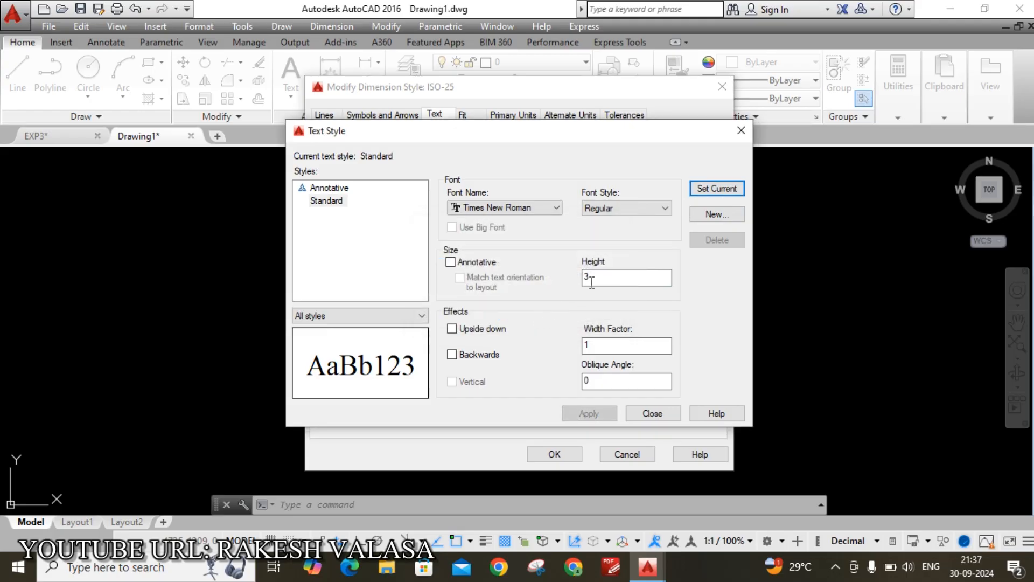
{"action": "left_click", "coordinate": [655, 415]}
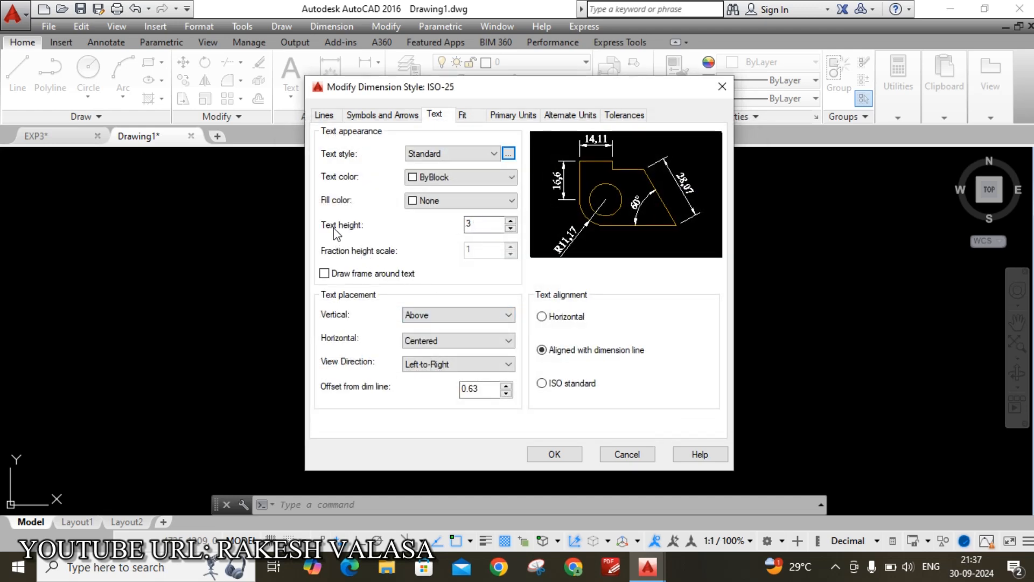
Keep dimension text height 3 and set Offset from dim line to 1
{"action": "left_click", "coordinate": [473, 229]}
{"action": "double_click", "coordinate": [474, 389]}
{"action": "type", "text": "1"}
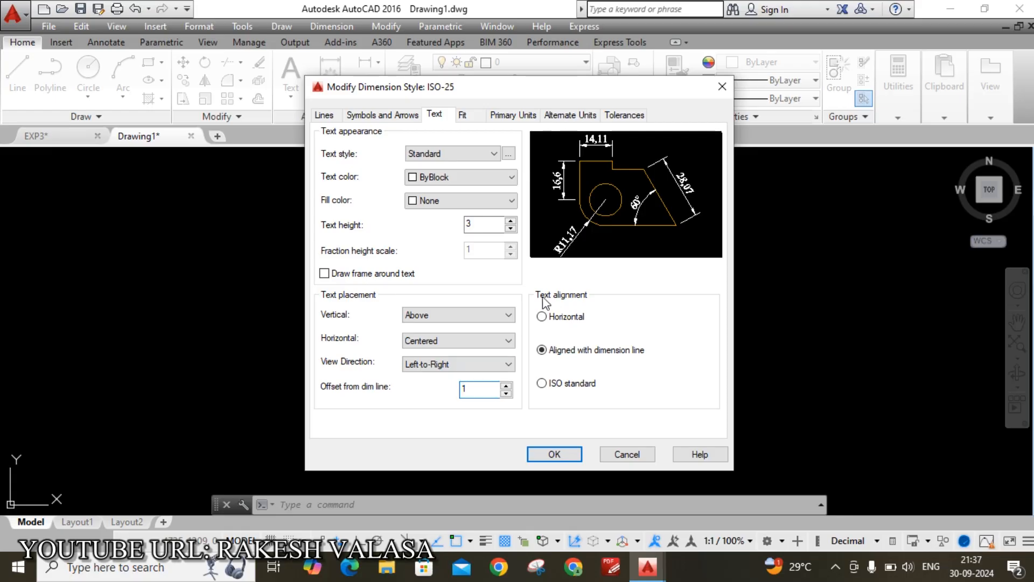
Use ISO-standard text alignment, precision 0 and a period separator, then make ISO-25 current
{"action": "left_click", "coordinate": [544, 384]}
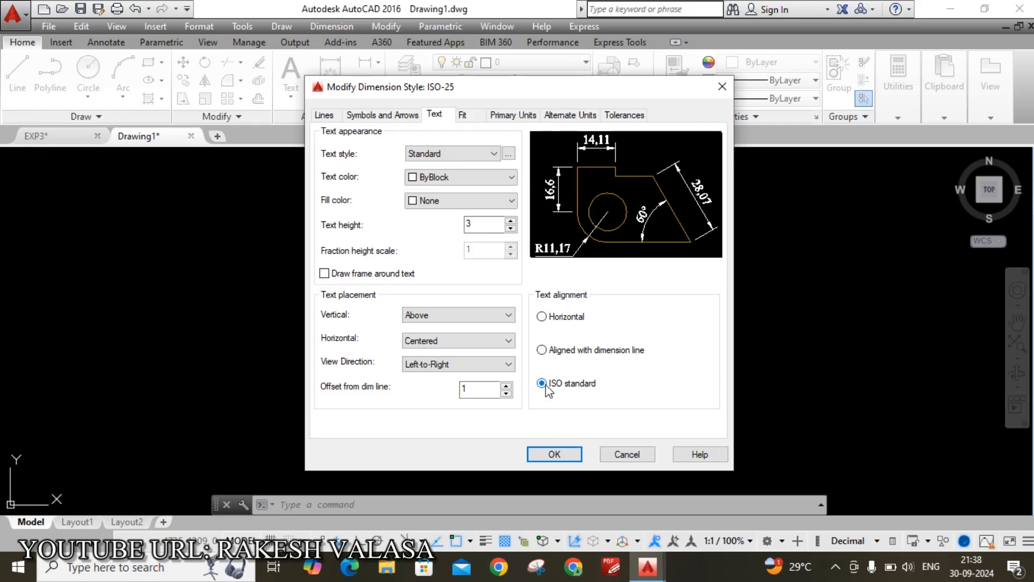
{"action": "left_click", "coordinate": [508, 121]}
{"action": "left_click", "coordinate": [426, 168]}
{"action": "left_click", "coordinate": [434, 182]}
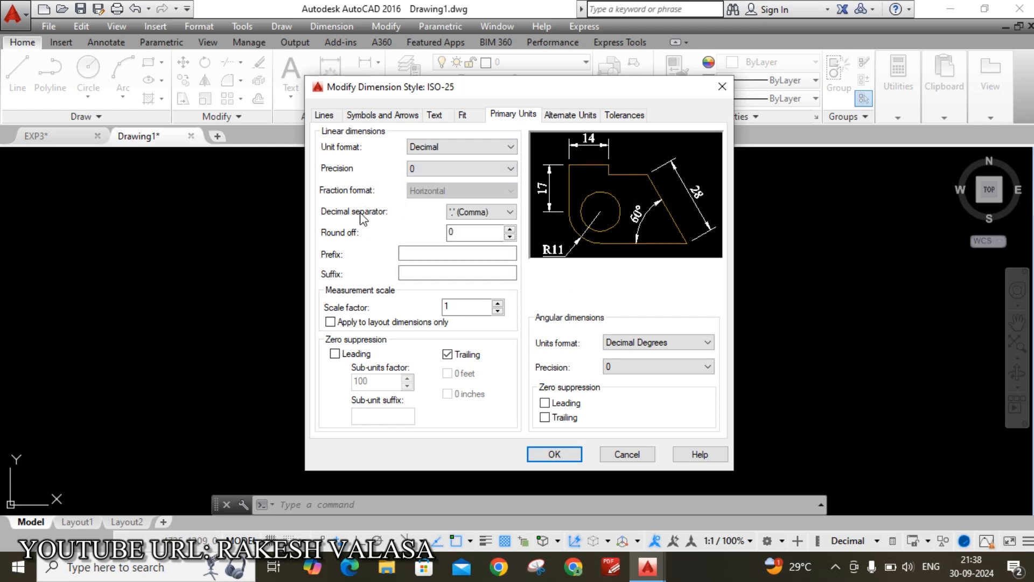
{"action": "left_click", "coordinate": [500, 213]}
{"action": "left_click", "coordinate": [487, 225]}
{"action": "left_click", "coordinate": [560, 454]}
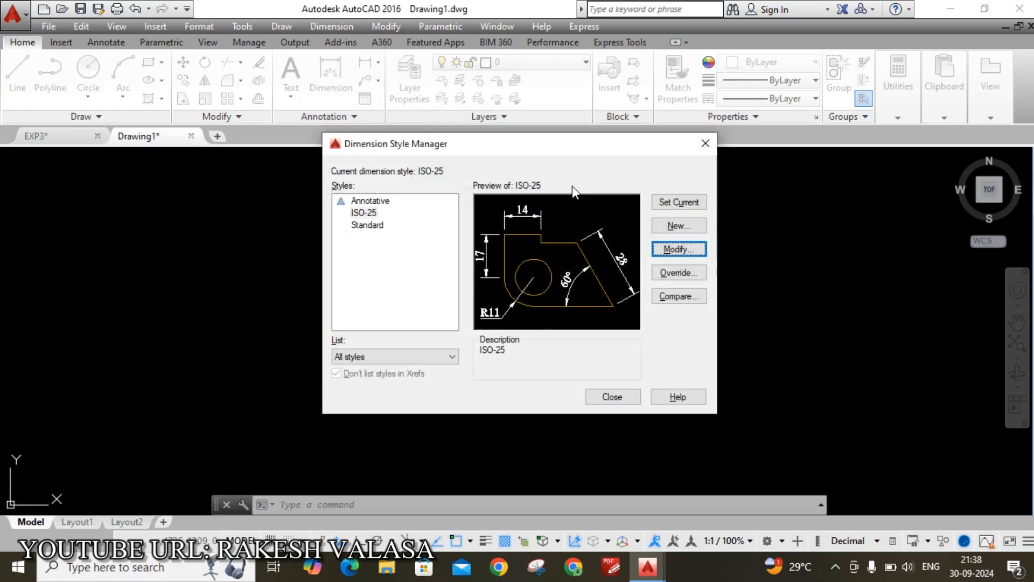
{"action": "left_click", "coordinate": [668, 205]}
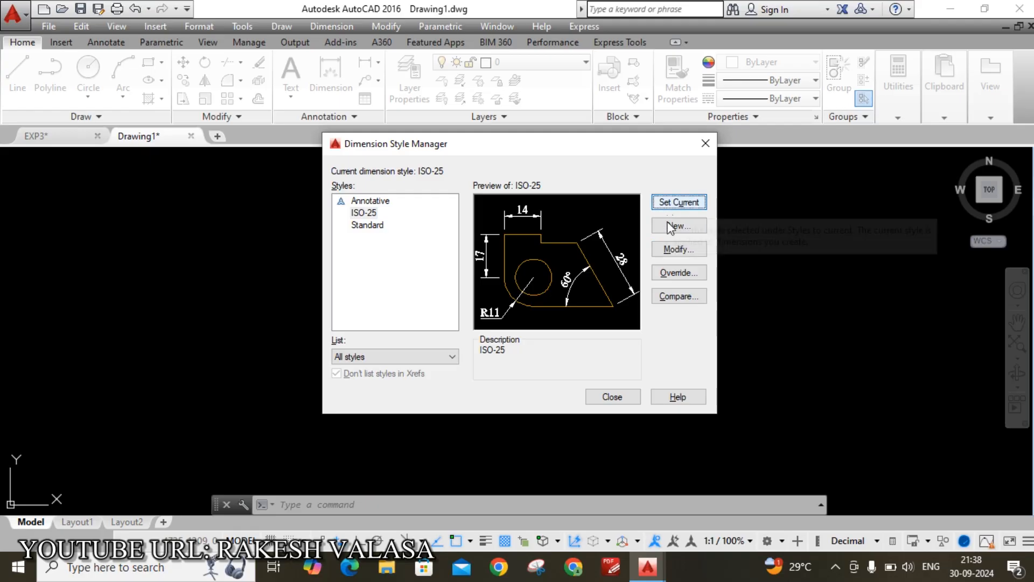
{"action": "left_click", "coordinate": [614, 396]}
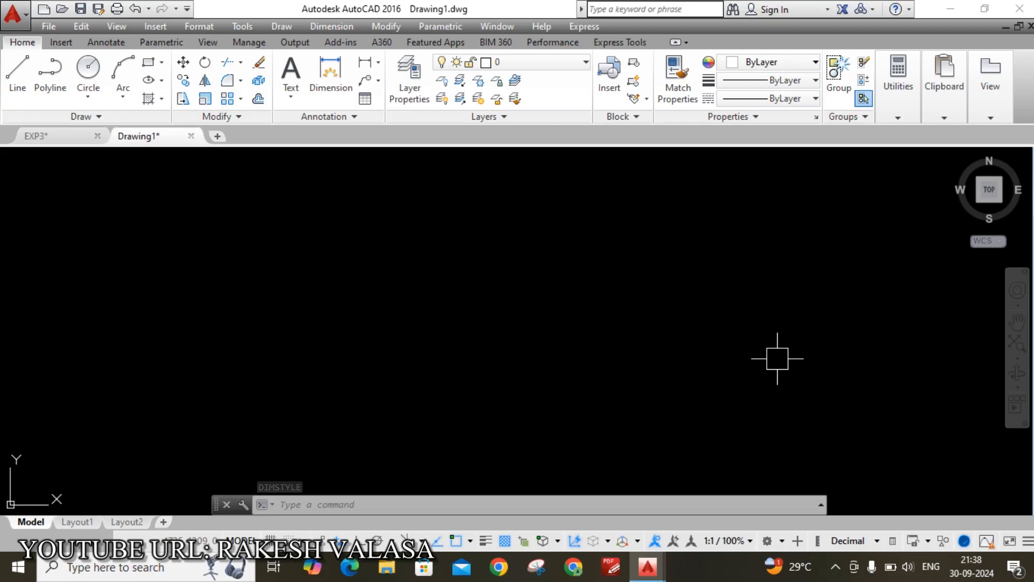
Enable all object snap modes via OS with Select All
{"action": "type", "text": "OS"}
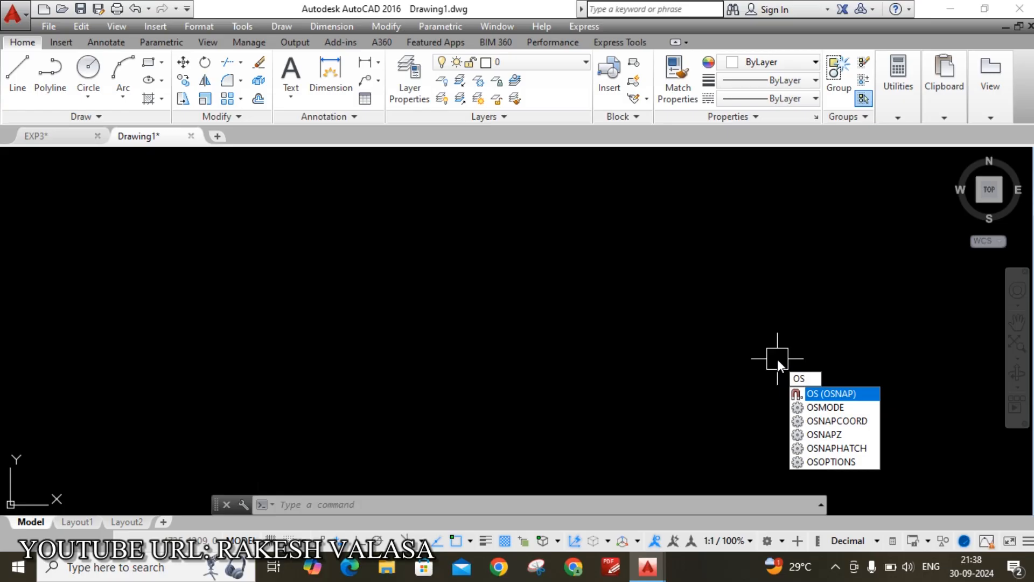
{"action": "key", "text": "Return"}
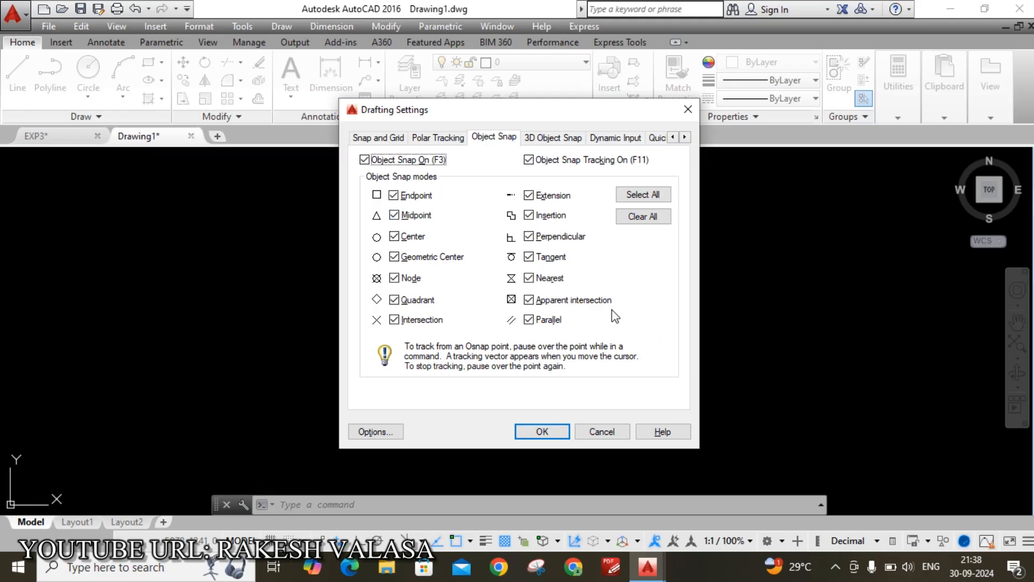
{"action": "left_click", "coordinate": [642, 195]}
{"action": "left_click", "coordinate": [557, 431]}
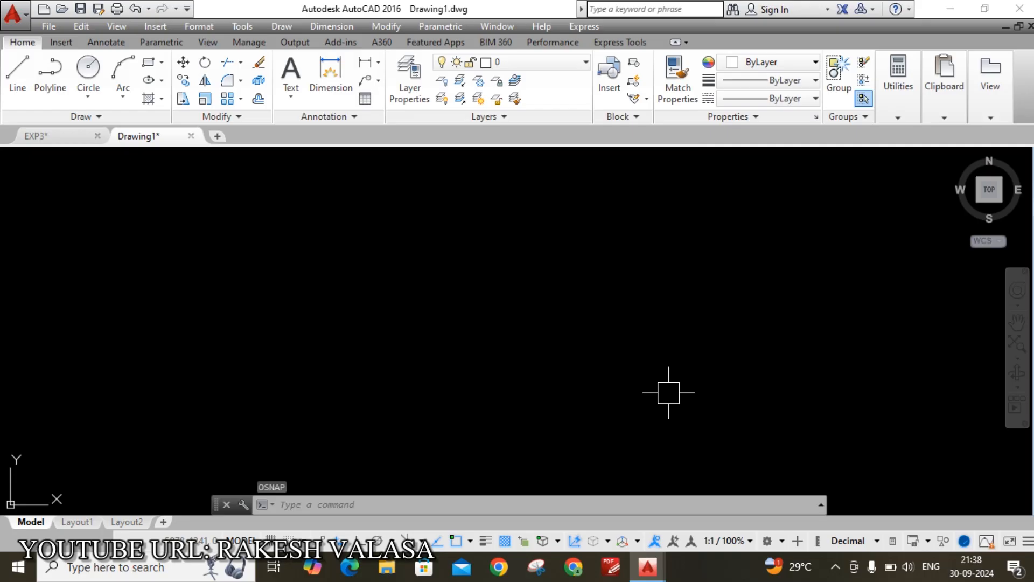
Set LIMMAX to 297,210 for an A4-sized drawing area
{"action": "type", "text": "LIMMAX"}
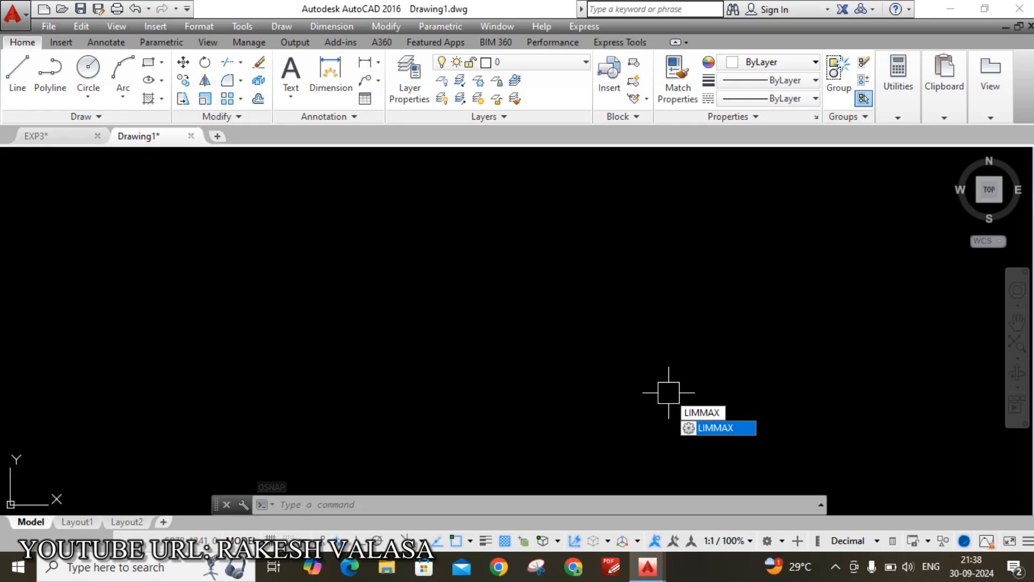
{"action": "key", "text": "Return"}
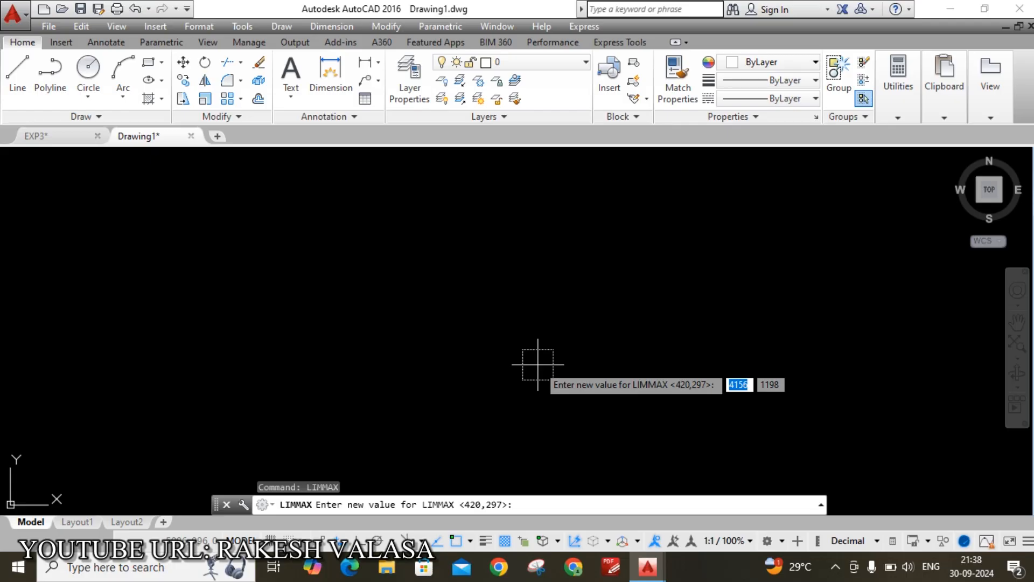
{"action": "type", "text": "297"}
{"action": "key", "text": "Tab"}
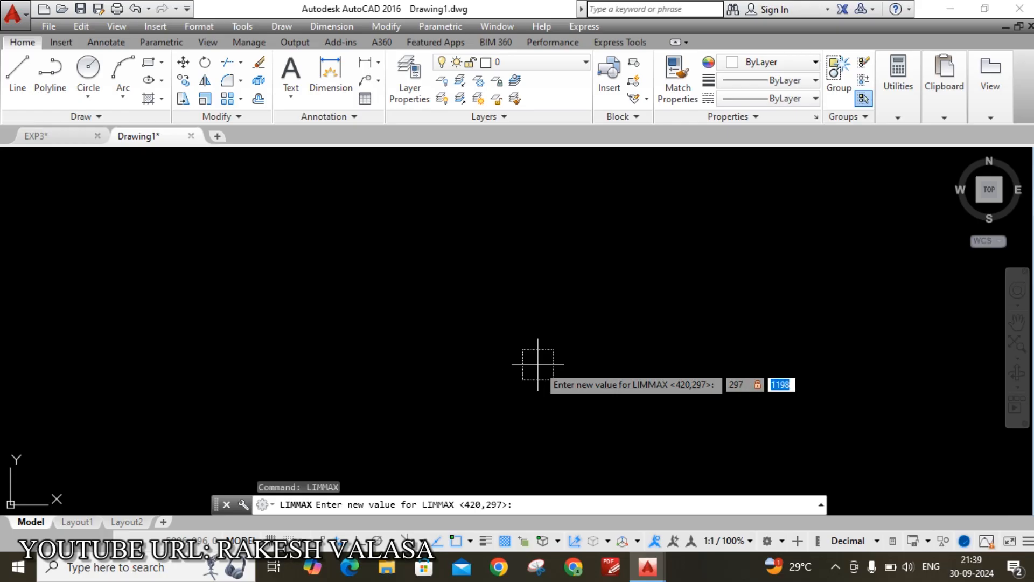
{"action": "type", "text": "210"}
{"action": "key", "text": "Return"}
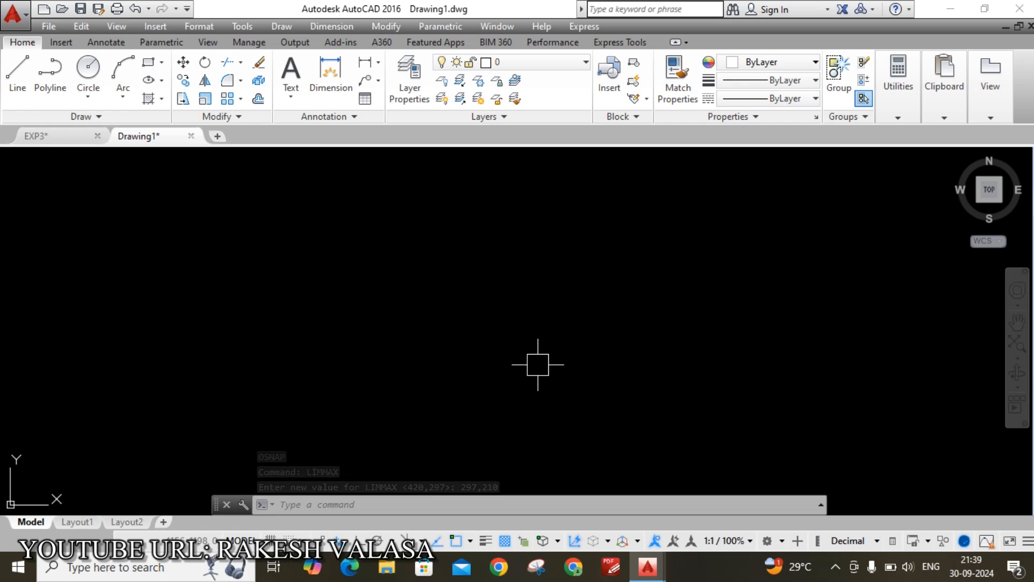
{"action": "type", "text": "UCSICON"}
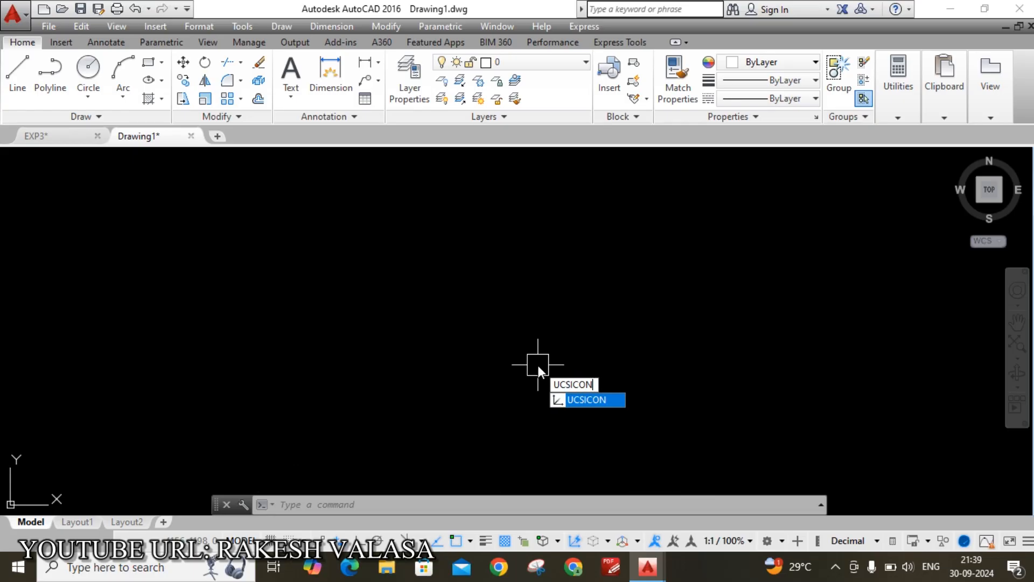
Set the UCS icon to Noorigin
{"action": "key", "text": "Return"}
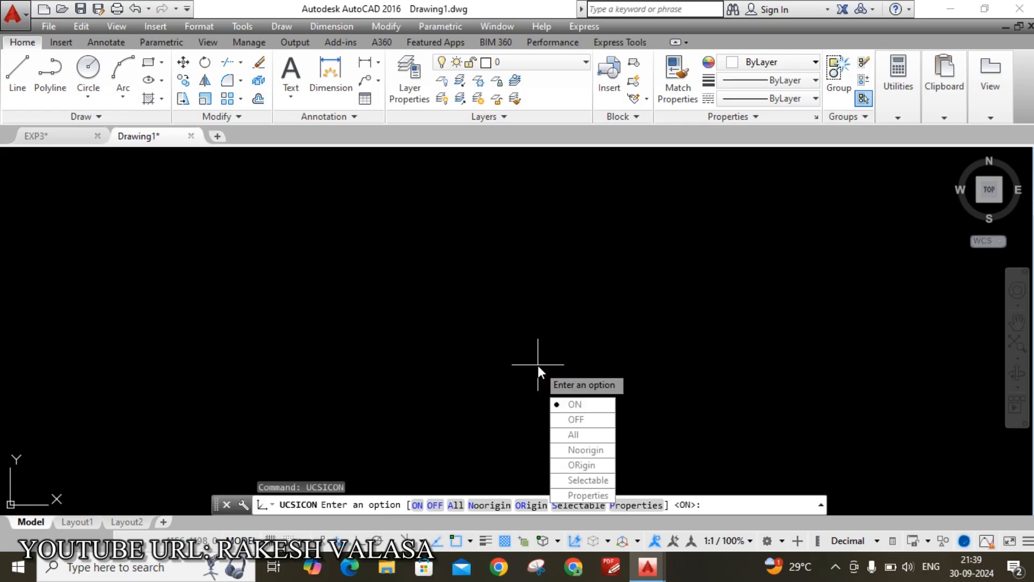
{"action": "type", "text": "N"}
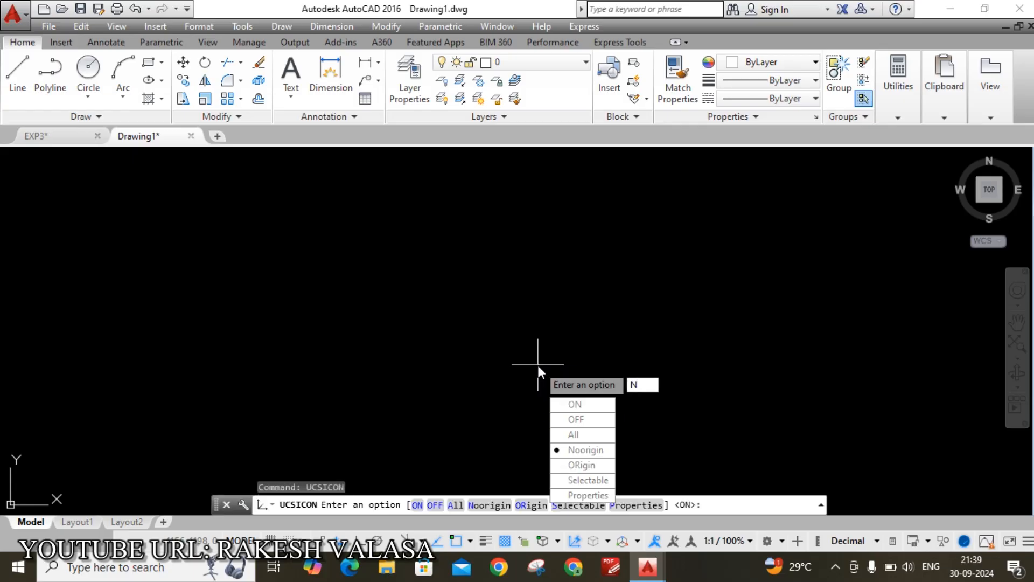
{"action": "key", "text": "Return"}
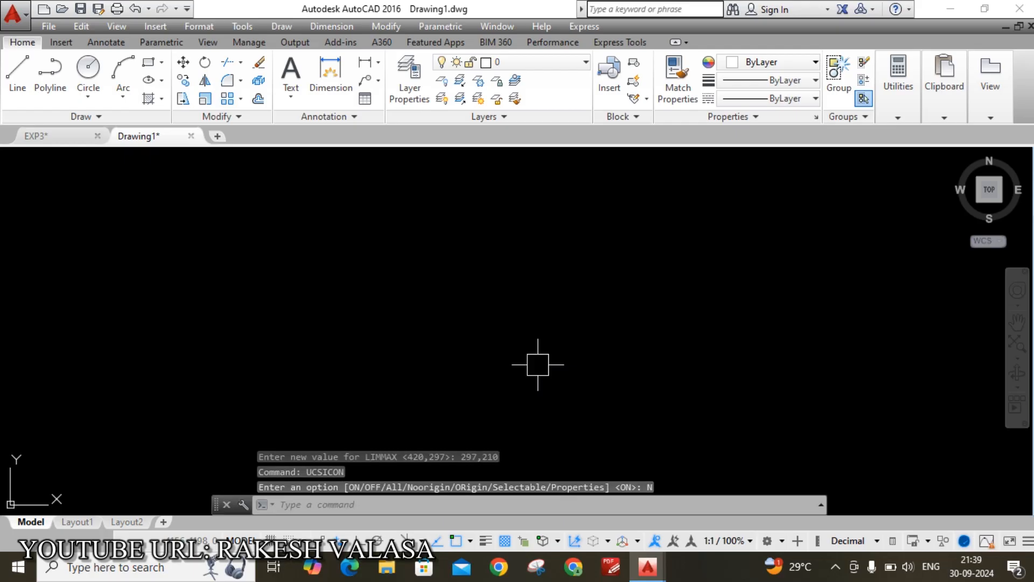
Zoom All to show the full 297,210 drawing limits
{"action": "type", "text": "z"}
{"action": "key", "text": "Return"}
{"action": "type", "text": "A"}
{"action": "key", "text": "Return"}
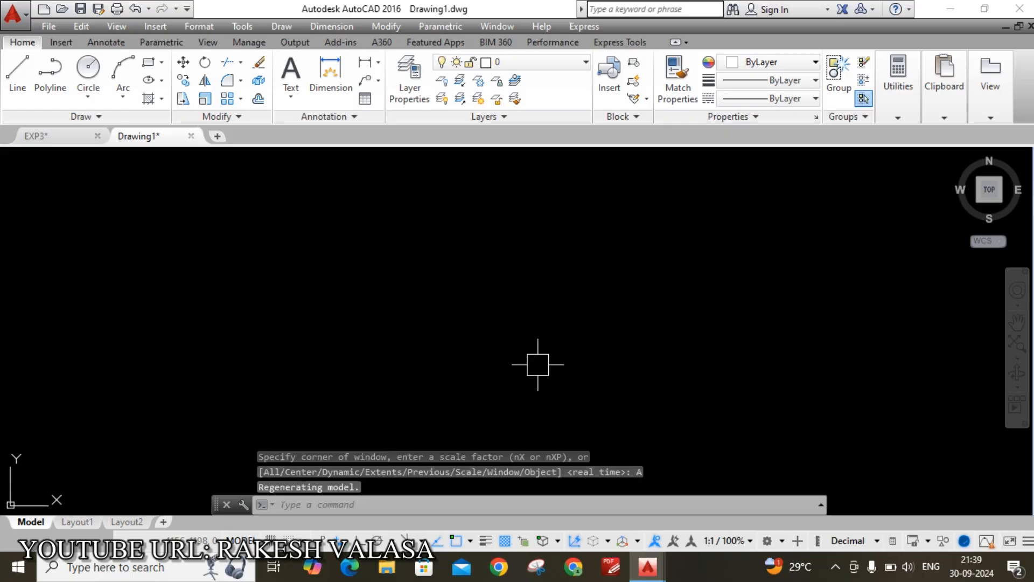
In EXP3, window-select the two-pegs problem text and copy it
{"action": "left_click", "coordinate": [60, 140]}
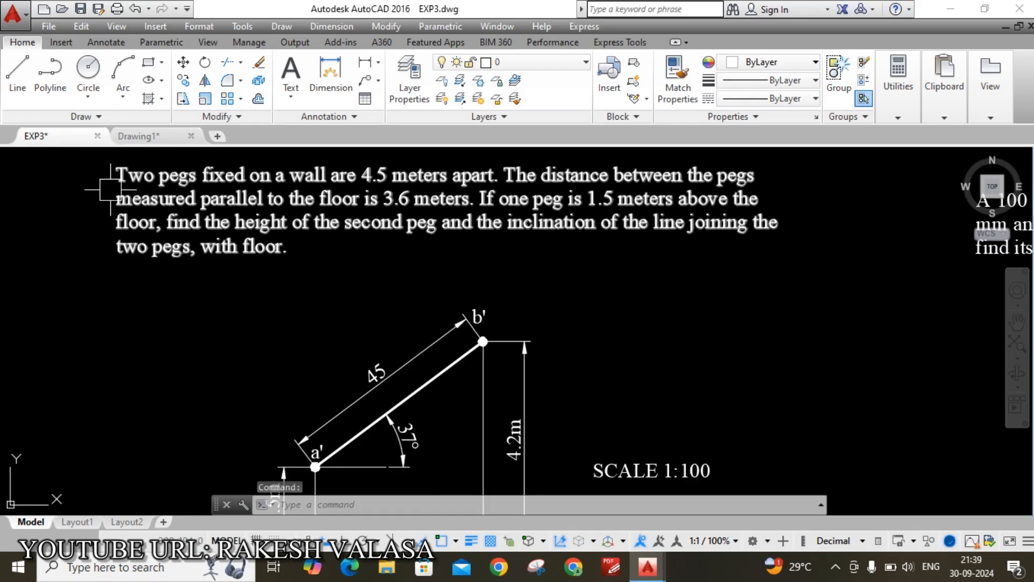
{"action": "scroll", "coordinate": [111, 190], "scroll_direction": "up", "scroll_amount": 2}
{"action": "scroll", "coordinate": [111, 190], "scroll_direction": "down", "scroll_amount": 3}
{"action": "scroll", "coordinate": [108, 181], "scroll_direction": "up", "scroll_amount": 1}
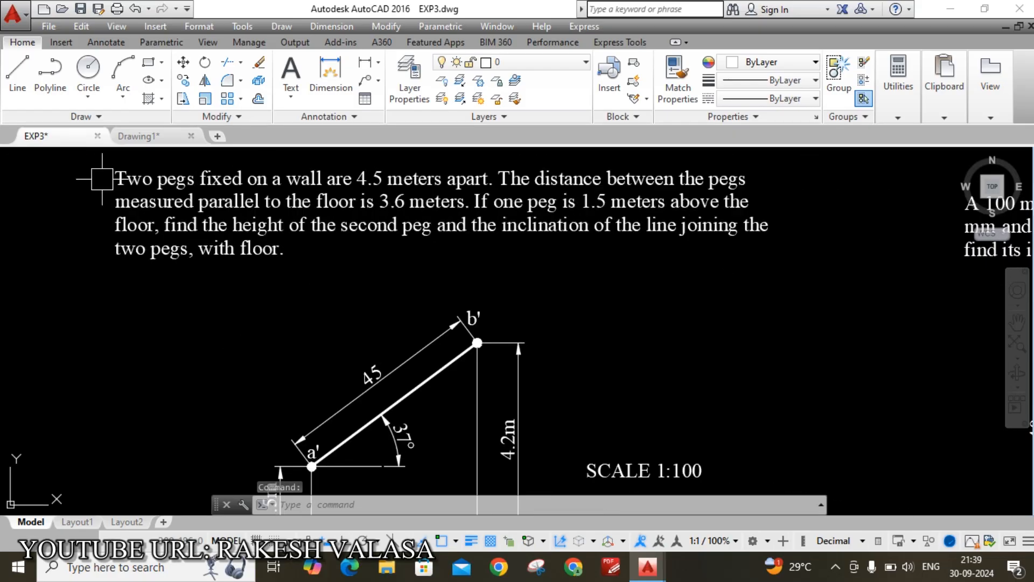
{"action": "mouse_move", "coordinate": [160, 169]}
{"action": "middle_mouse_down"}
{"action": "mouse_move", "coordinate": [184, 179]}
{"action": "mouse_move", "coordinate": [214, 215]}
{"action": "middle_mouse_up"}
{"action": "left_click", "coordinate": [141, 194]}
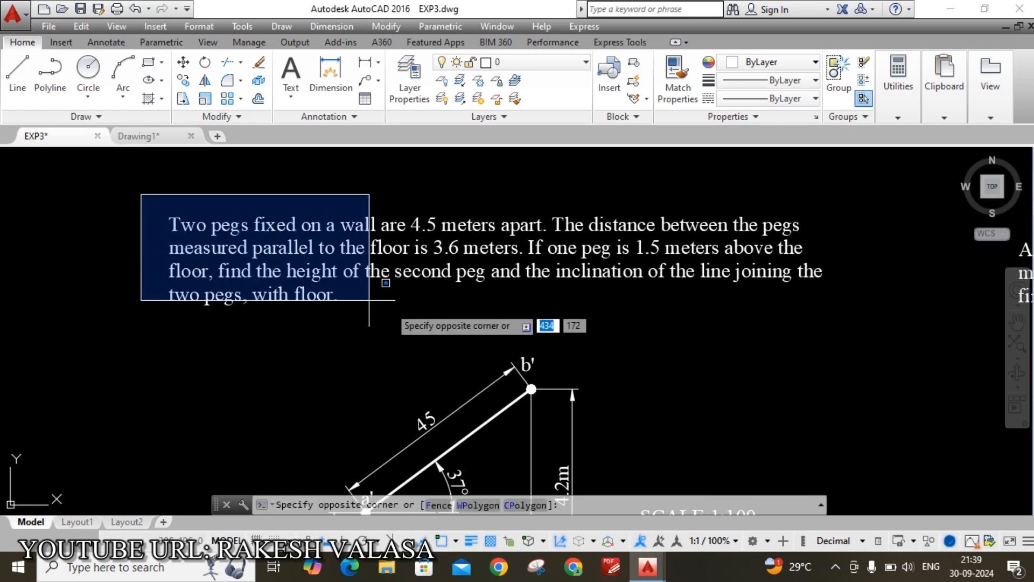
{"action": "left_click", "coordinate": [837, 330]}
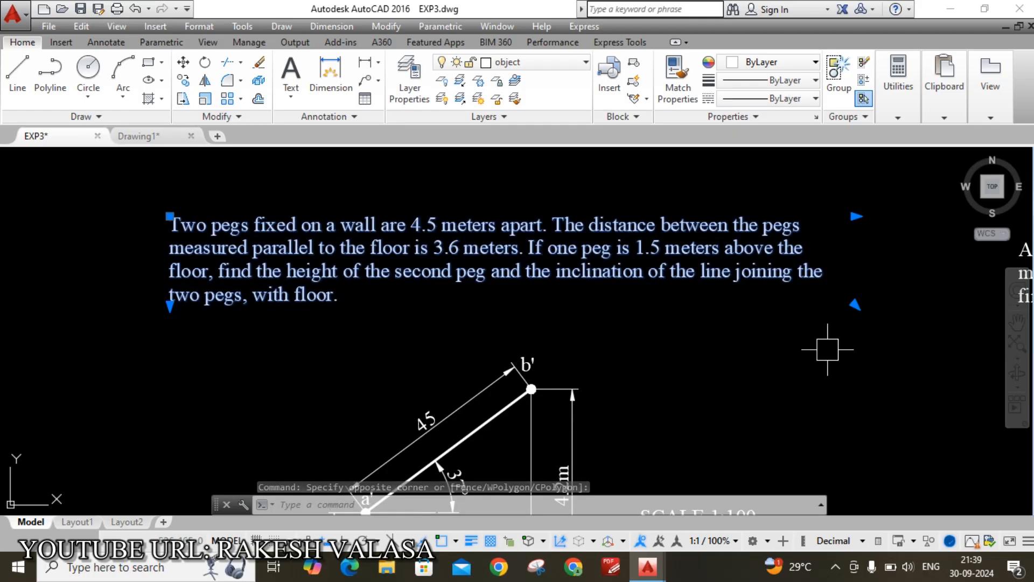
{"action": "key", "text": "ctrl+c"}
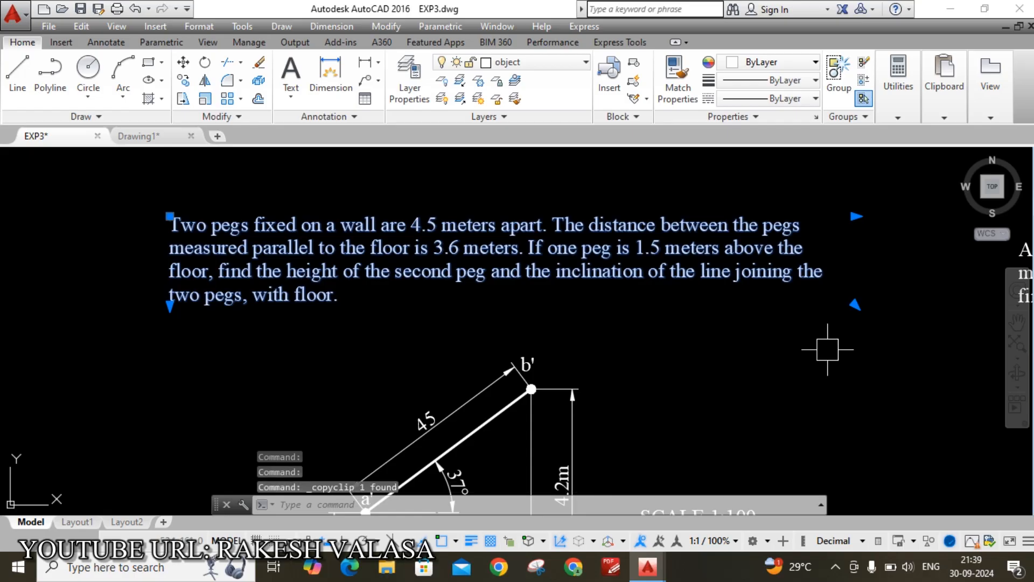
Paste the problem text into Drawing1 at a chosen point and zoom in on it
{"action": "left_click", "coordinate": [138, 137]}
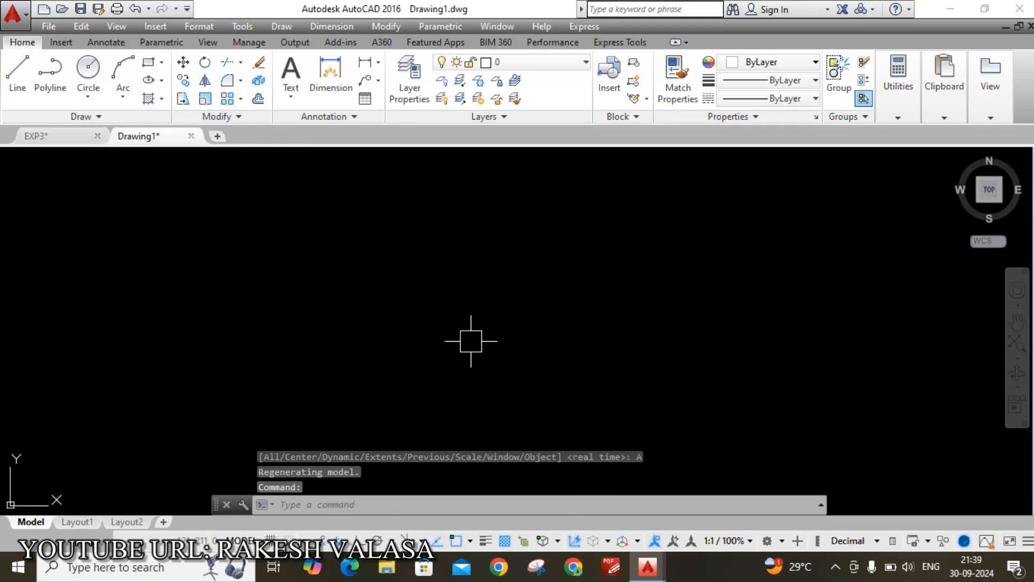
{"action": "key", "text": "ctrl+v"}
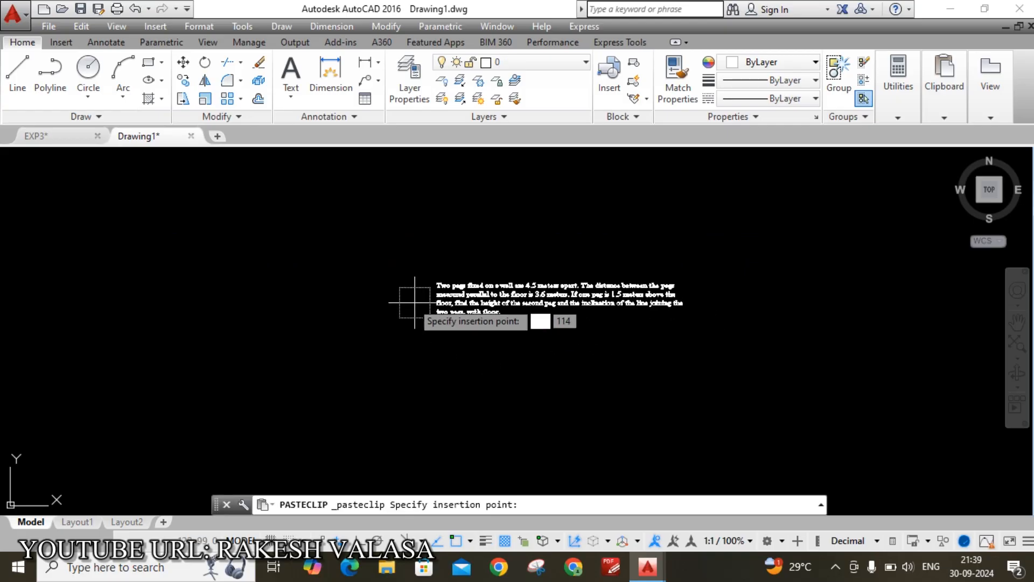
{"action": "left_click", "coordinate": [333, 263]}
{"action": "scroll", "coordinate": [421, 250], "scroll_direction": "up", "scroll_amount": 2}
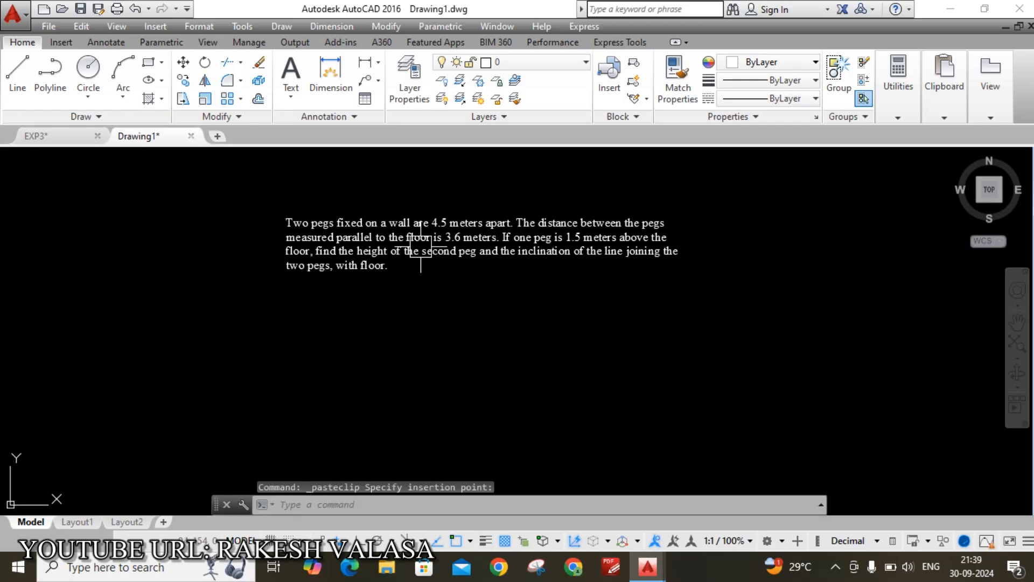
{"action": "scroll", "coordinate": [421, 250], "scroll_direction": "up", "scroll_amount": 2}
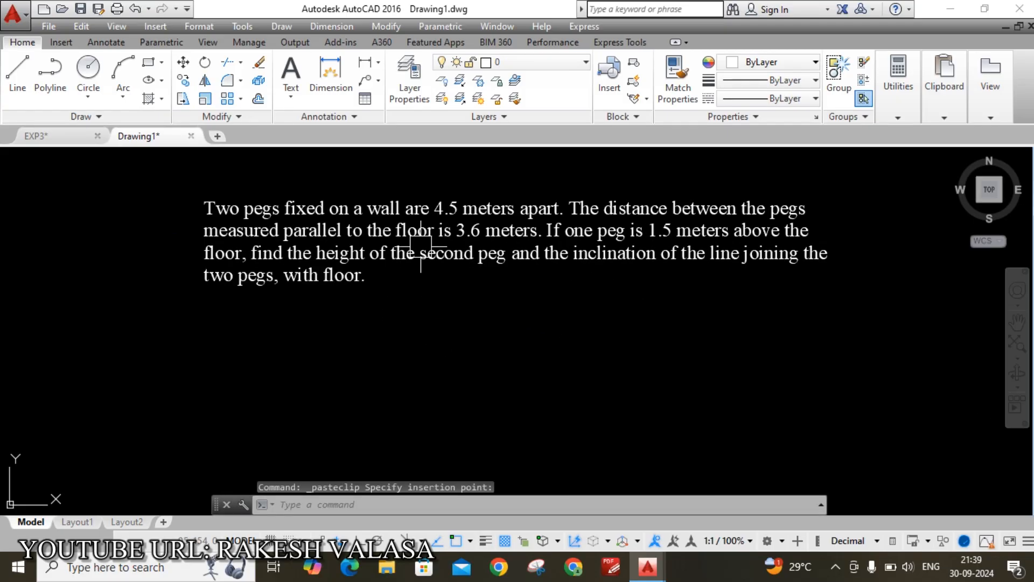
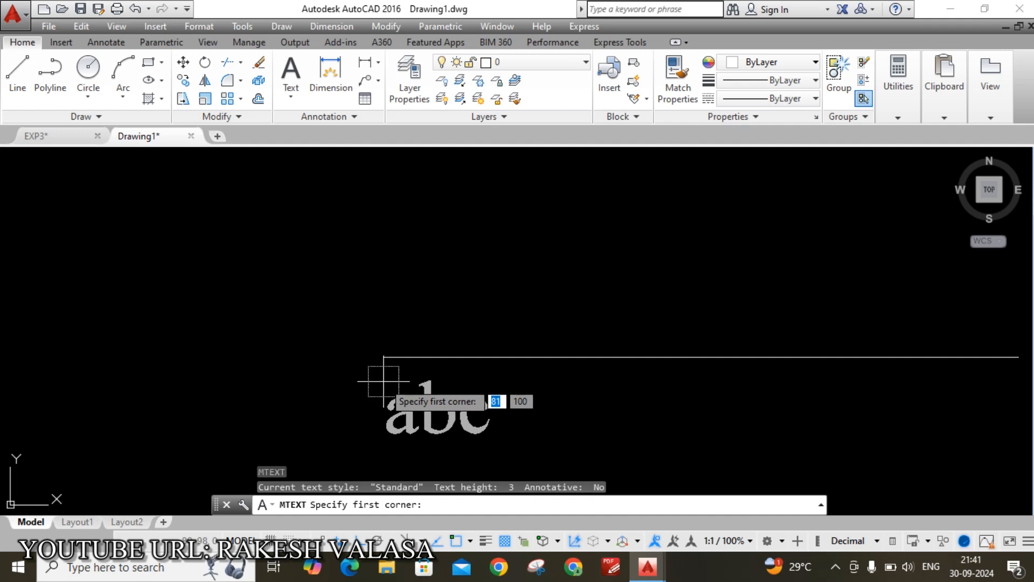
Add a test multiline text 'a', then cancel and undo the repeated text command
{"action": "left_click", "coordinate": [374, 385]}
{"action": "left_click", "coordinate": [444, 452]}
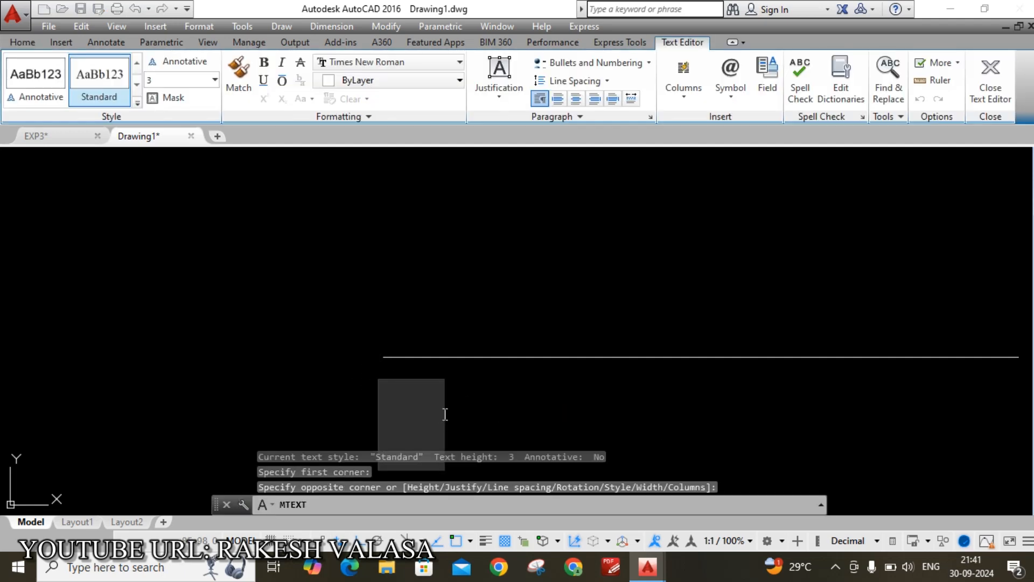
{"action": "type", "text": "A"}
{"action": "key", "text": "BackSpace"}
{"action": "type", "text": "a"}
{"action": "left_click", "coordinate": [474, 411]}
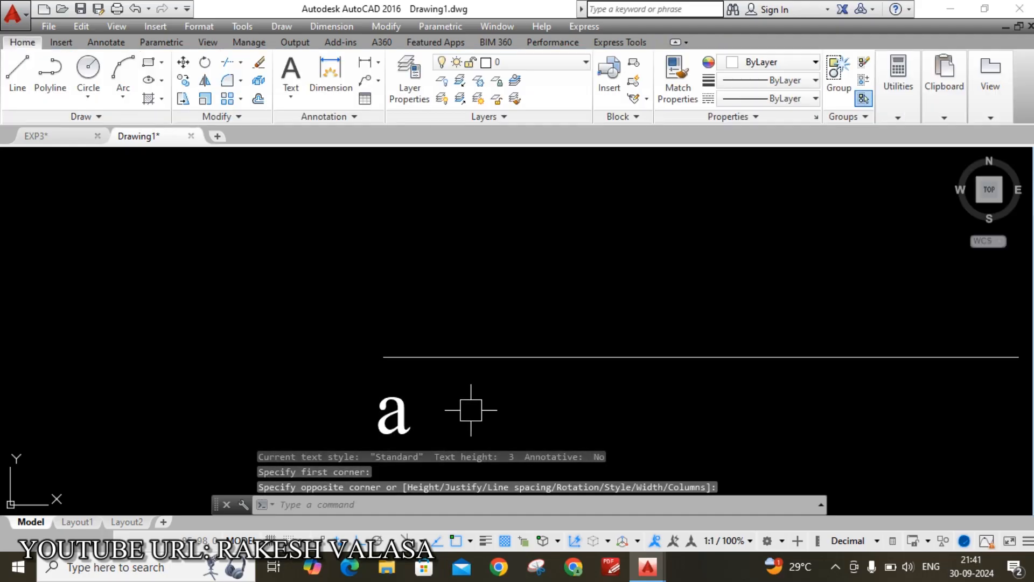
{"action": "key", "text": "Return"}
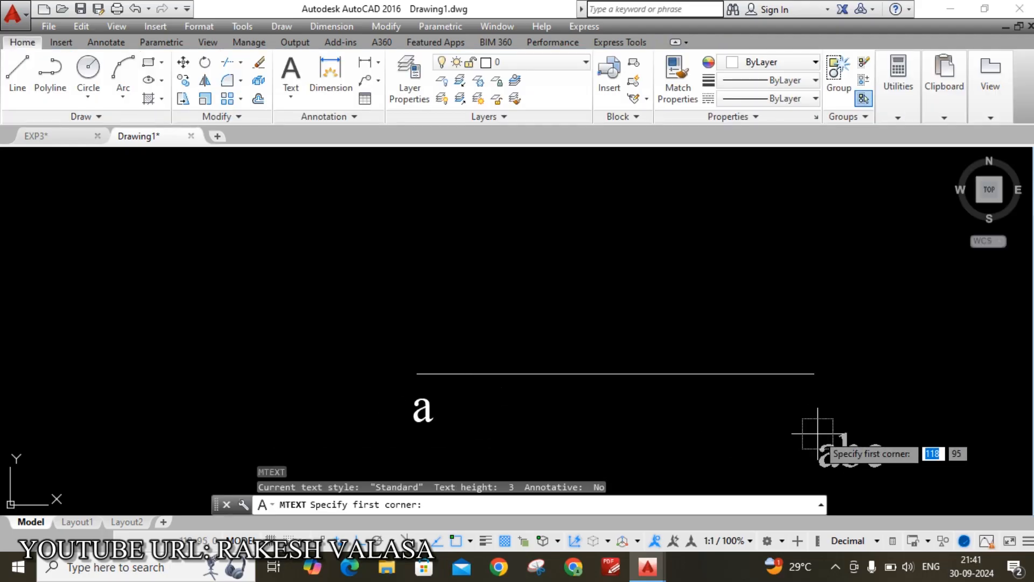
{"action": "key", "text": "Escape"}
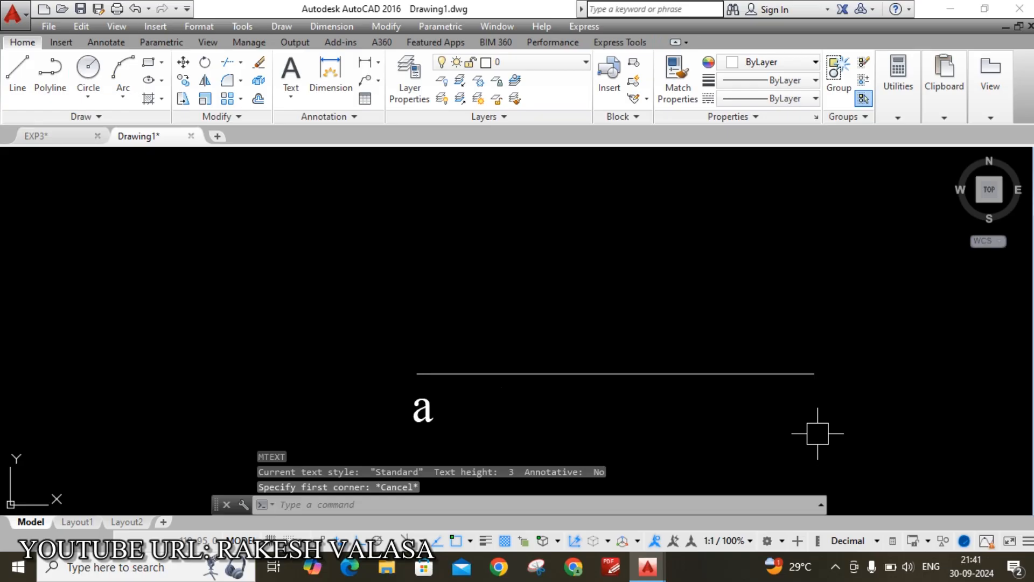
{"action": "key", "text": "ctrl+z"}
Erase the stray horizontal line and letter a, then pan to the problem text and SCALE 1:100
{"action": "left_click", "coordinate": [286, 294]}
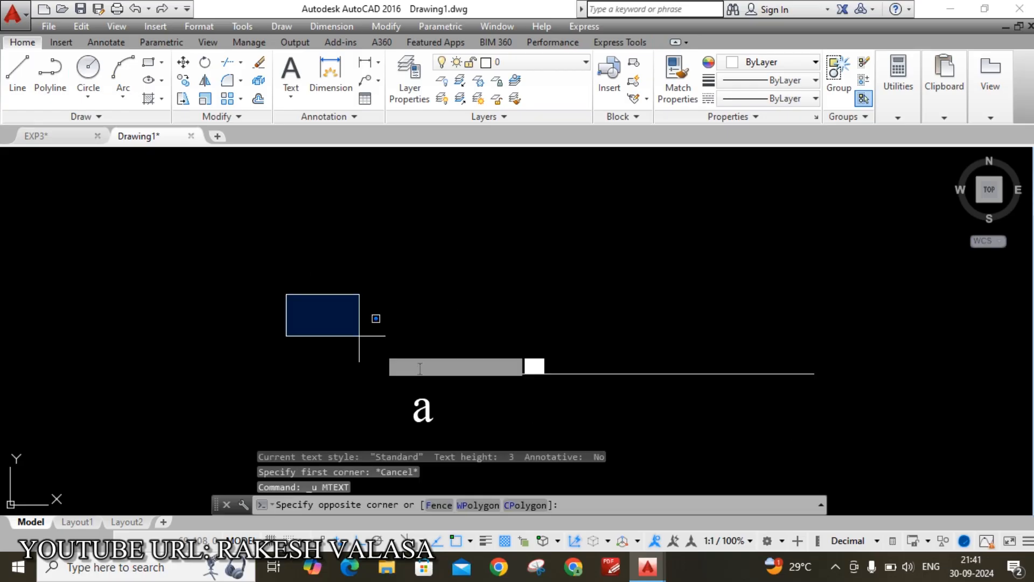
{"action": "left_click", "coordinate": [899, 454]}
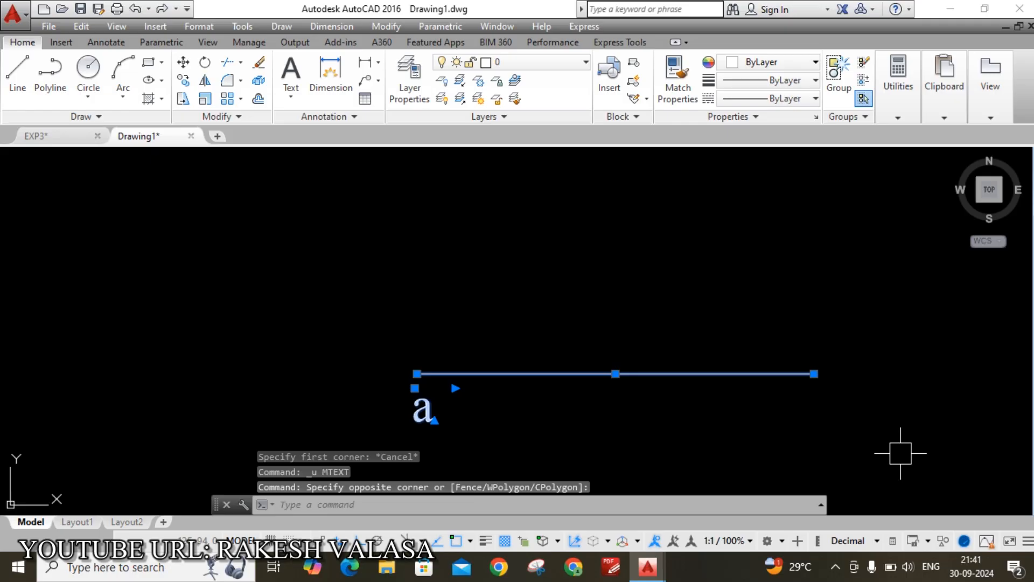
{"action": "key", "text": "Delete"}
{"action": "mouse_move", "coordinate": [684, 305]}
{"action": "middle_mouse_down"}
{"action": "mouse_move", "coordinate": [642, 360]}
{"action": "mouse_move", "coordinate": [528, 397]}
{"action": "middle_mouse_up"}
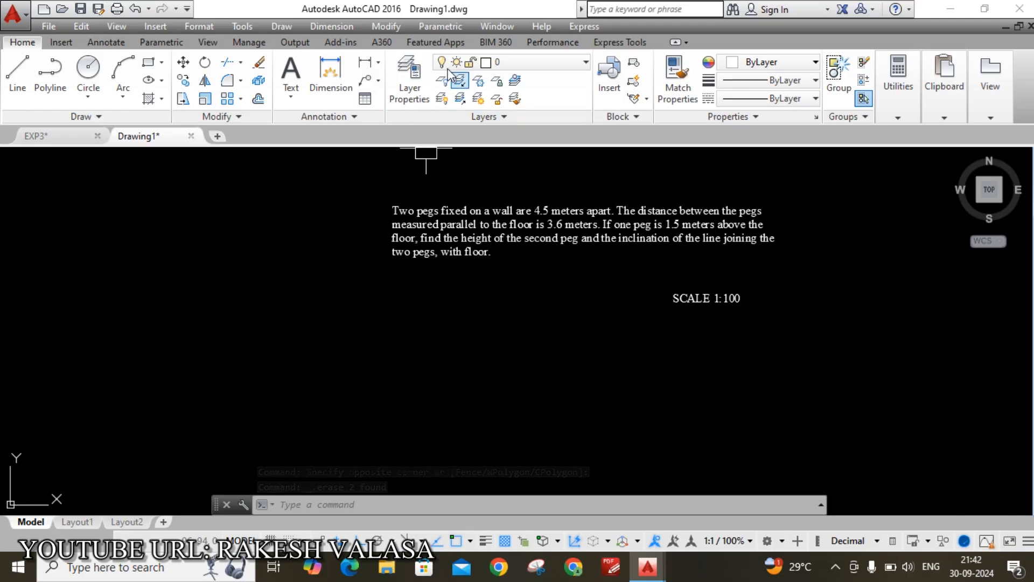
Create a layer named projection with cyan colour and Default lineweight
{"action": "left_click", "coordinate": [419, 86]}
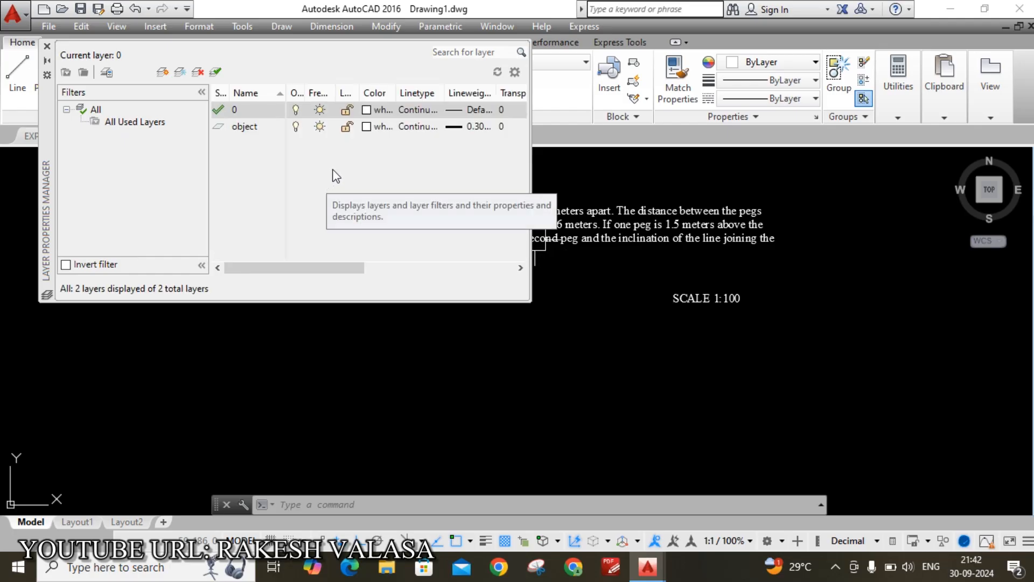
{"action": "right_click", "coordinate": [333, 170]}
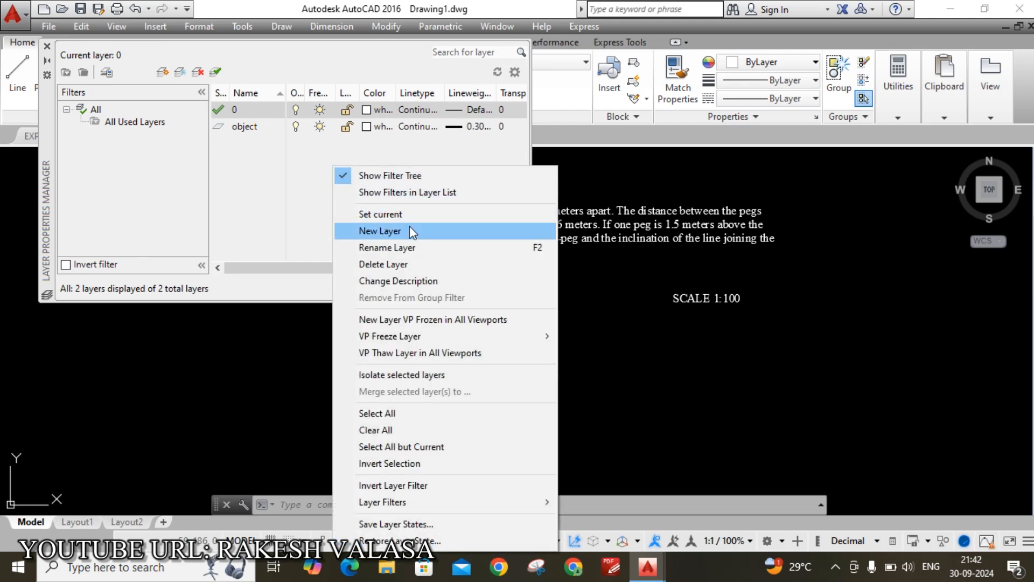
{"action": "left_click", "coordinate": [412, 230]}
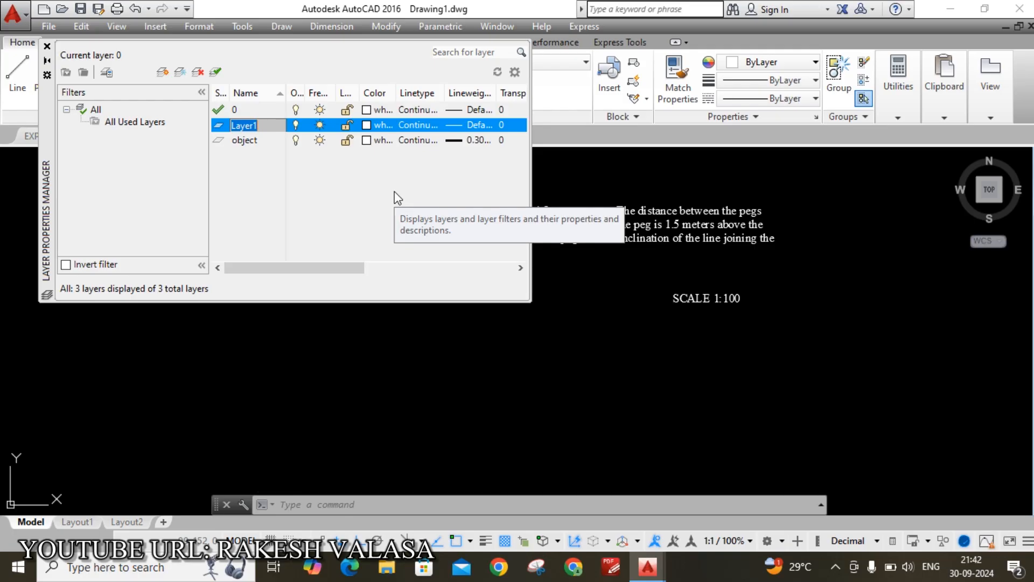
{"action": "type", "text": "projection"}
{"action": "key", "text": "Return"}
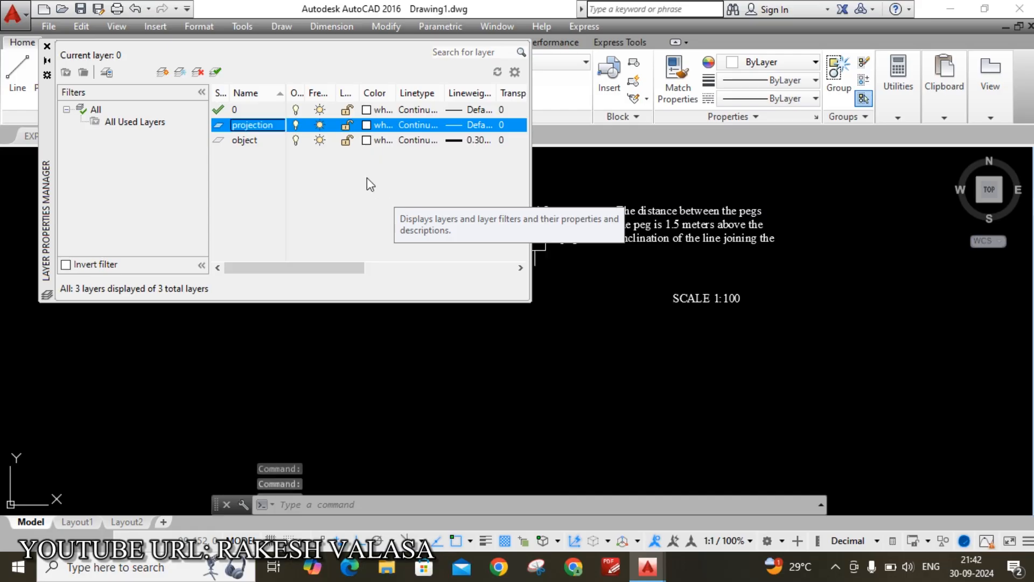
{"action": "left_click", "coordinate": [372, 125]}
{"action": "left_click", "coordinate": [265, 325]}
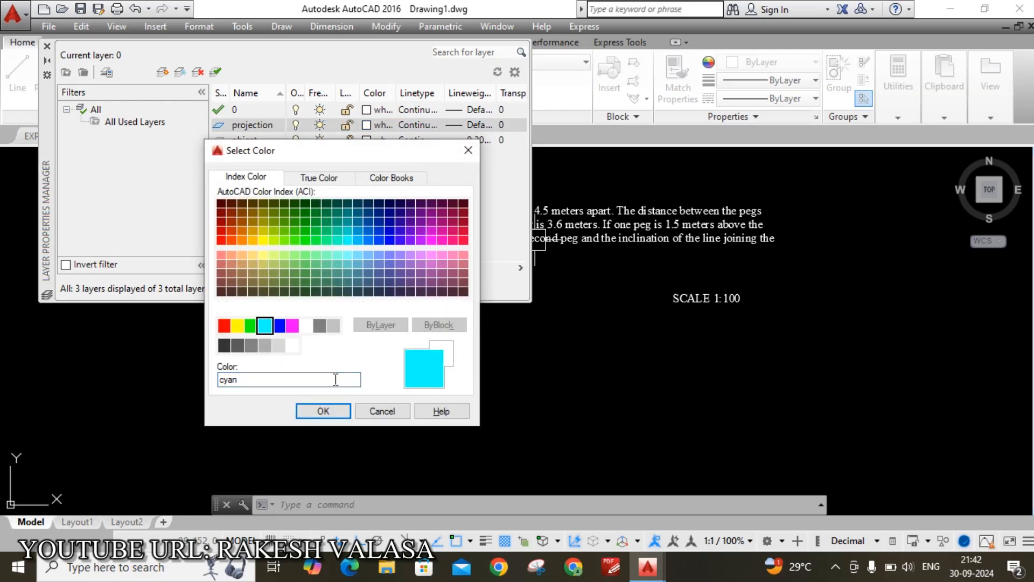
{"action": "left_click", "coordinate": [323, 410]}
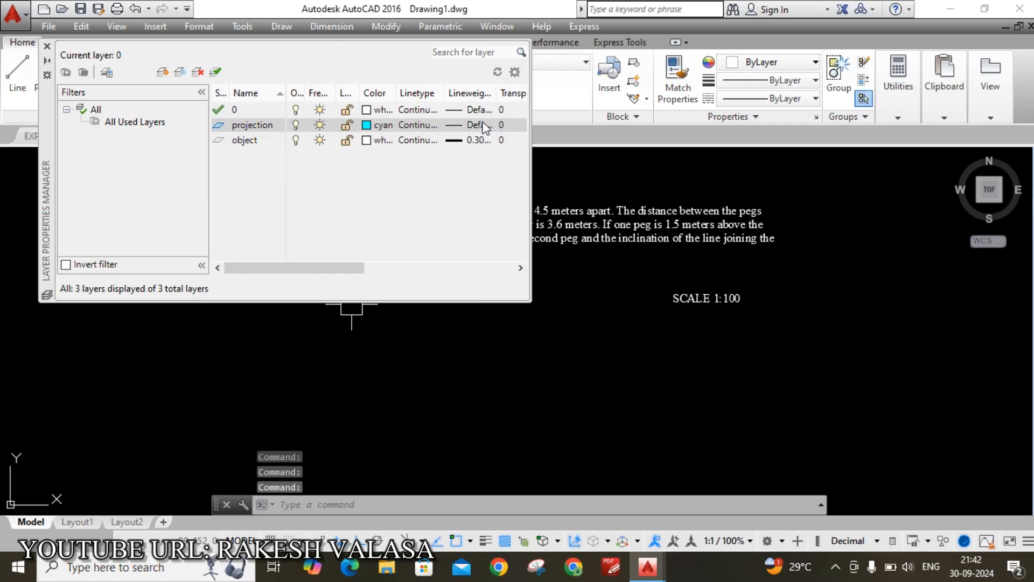
{"action": "left_click", "coordinate": [483, 125]}
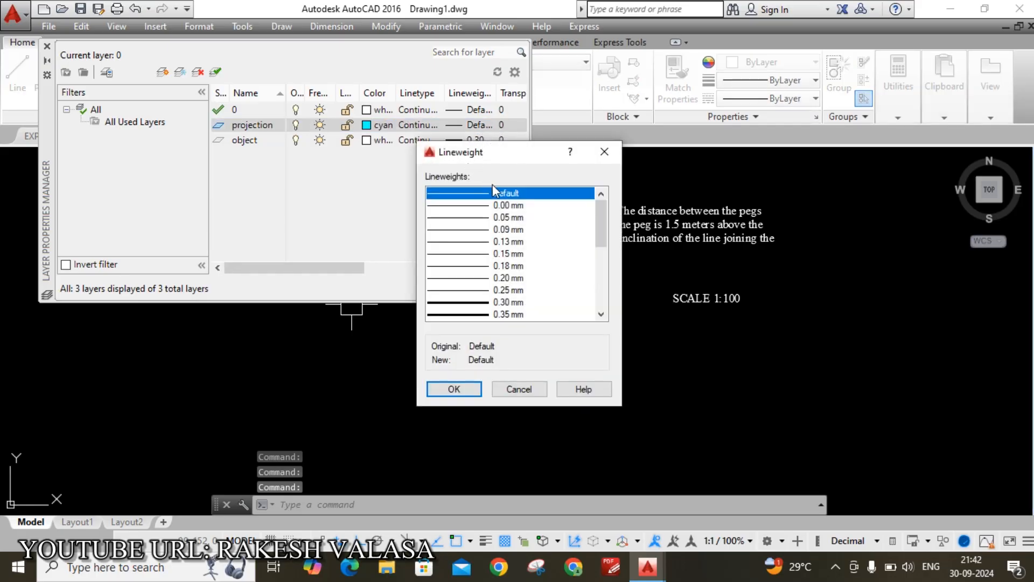
{"action": "left_click", "coordinate": [454, 389]}
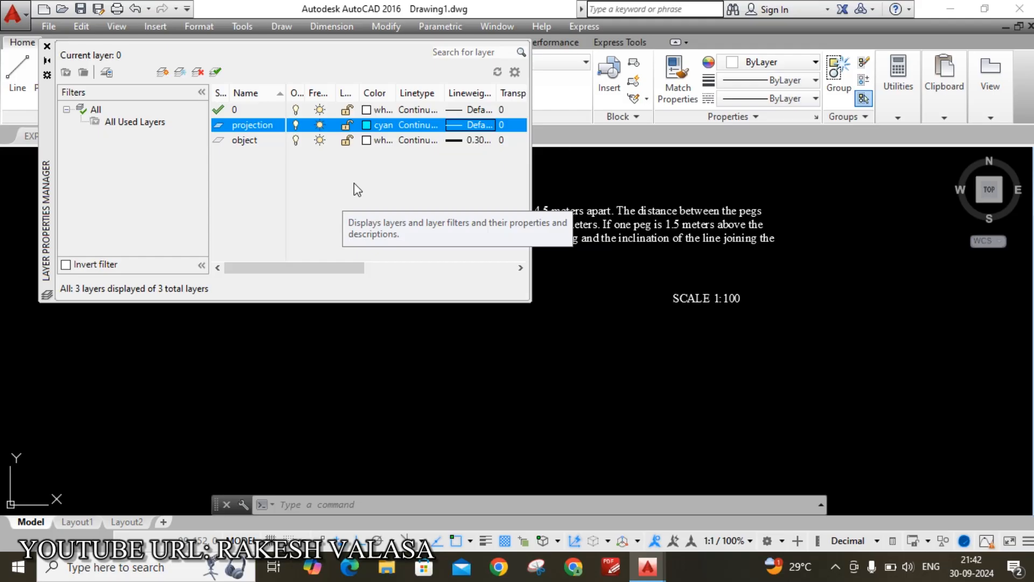
Add another new layer and name it object
{"action": "right_click", "coordinate": [354, 183]}
{"action": "left_click", "coordinate": [437, 234]}
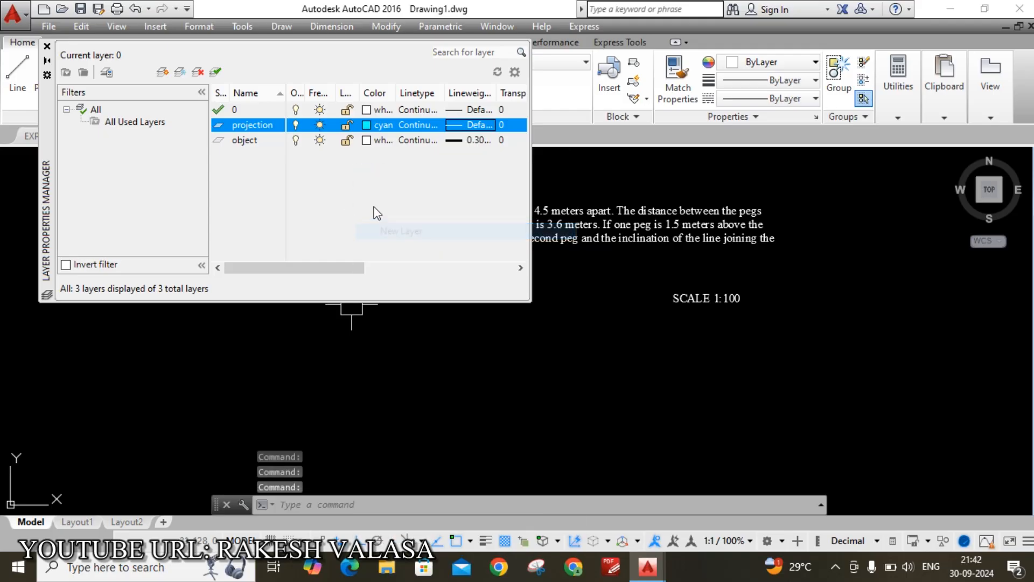
{"action": "type", "text": "object"}
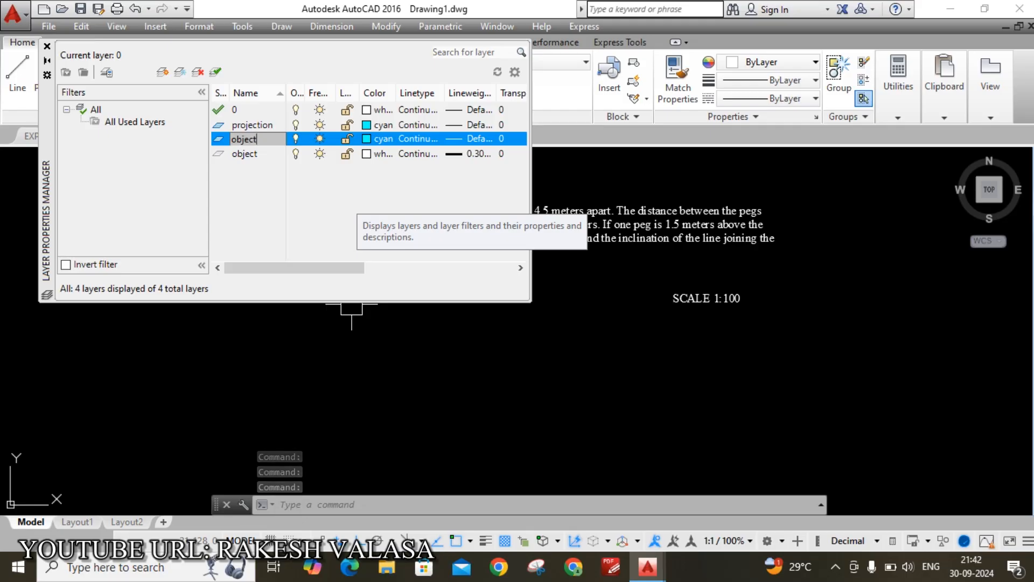
{"action": "key", "text": "Return"}
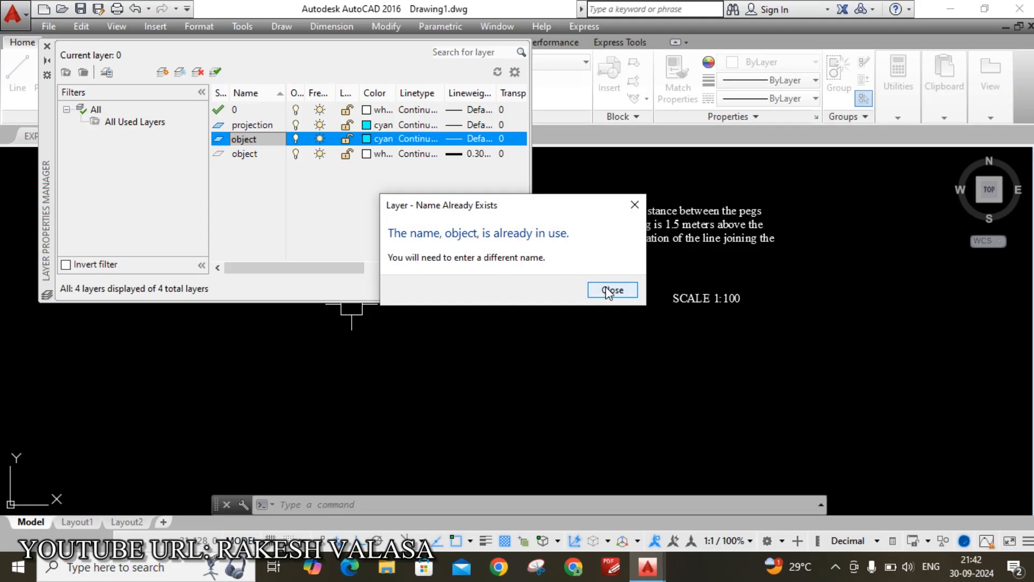
{"action": "left_click", "coordinate": [632, 203]}
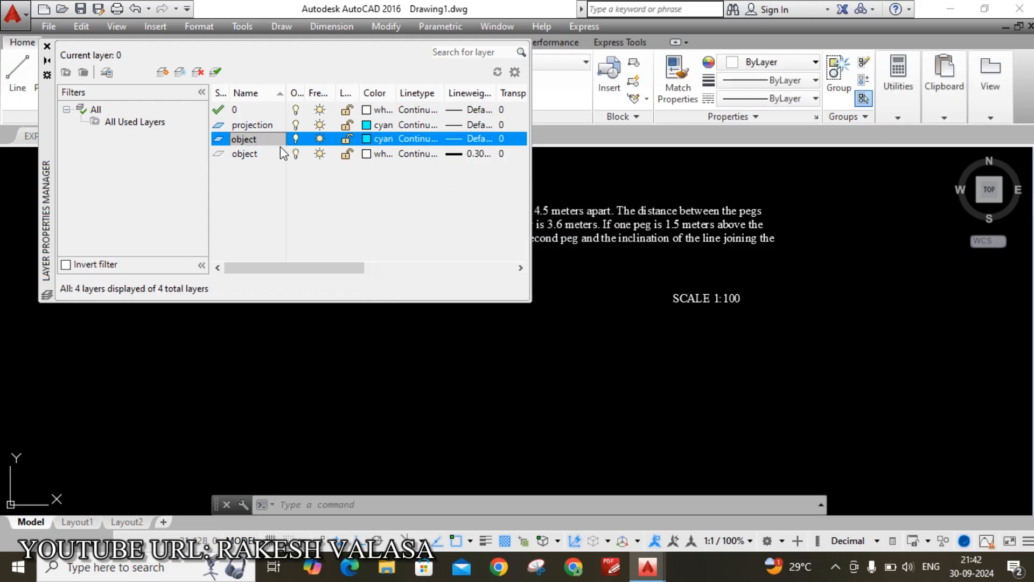
{"action": "left_click", "coordinate": [282, 187]}
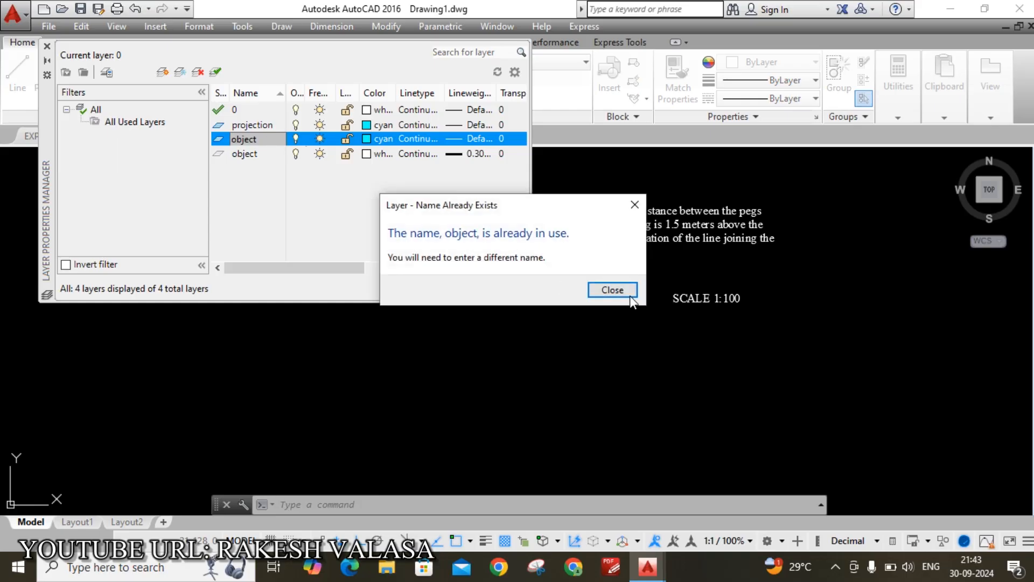
{"action": "left_click", "coordinate": [631, 296]}
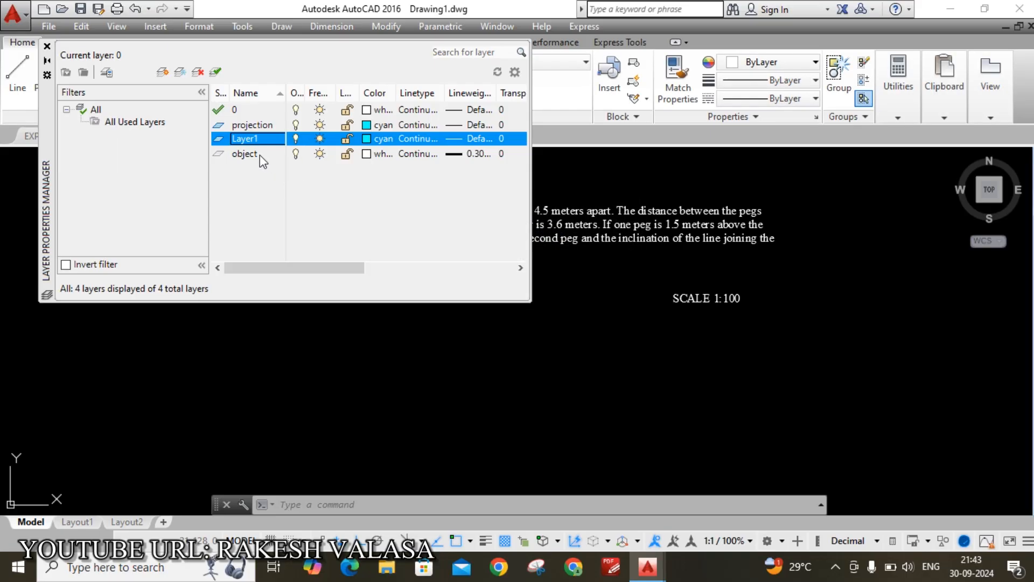
{"action": "left_click", "coordinate": [262, 124]}
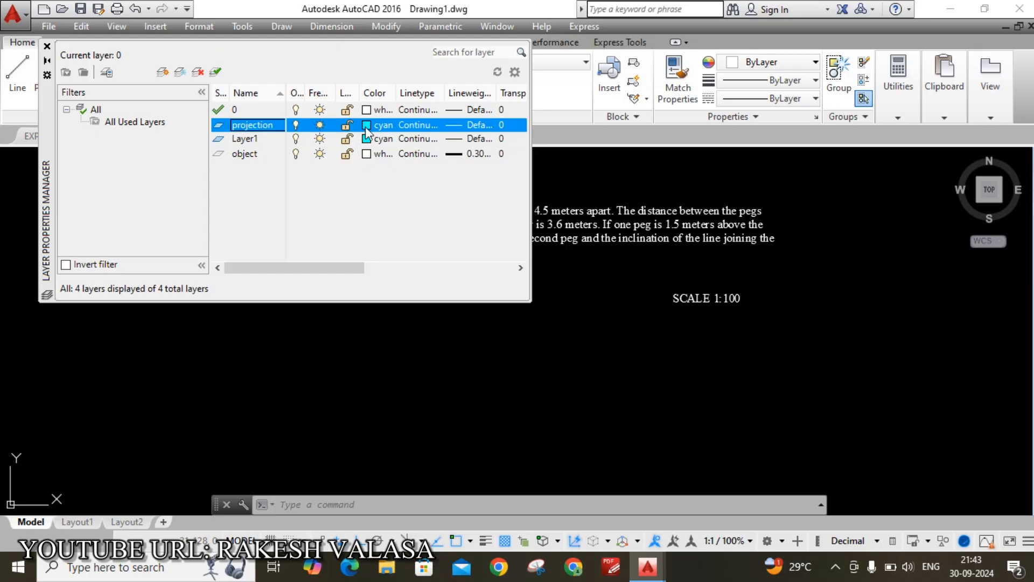
{"action": "left_click", "coordinate": [254, 155]}
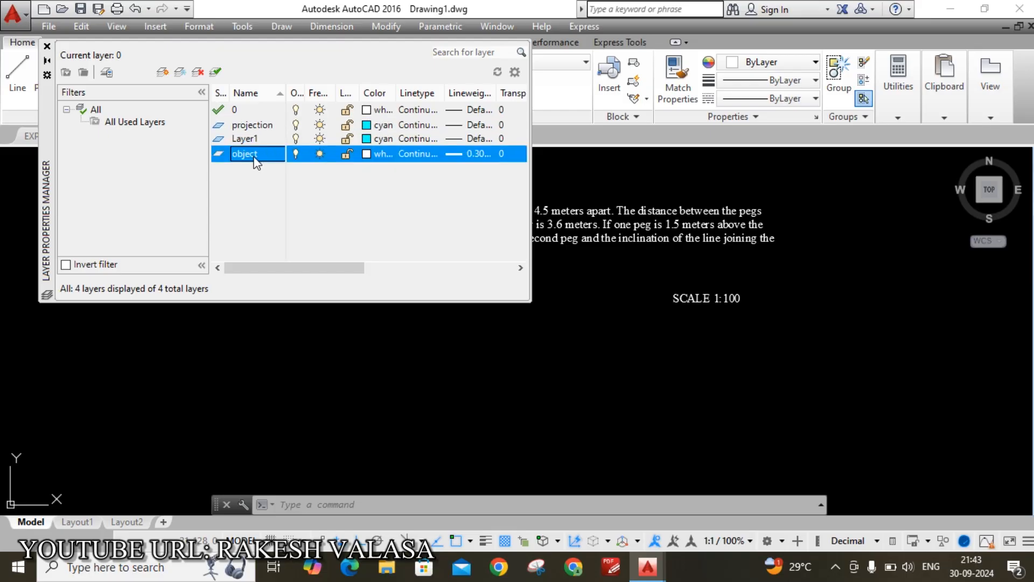
{"action": "left_click", "coordinate": [371, 156]}
{"action": "left_click", "coordinate": [396, 412]}
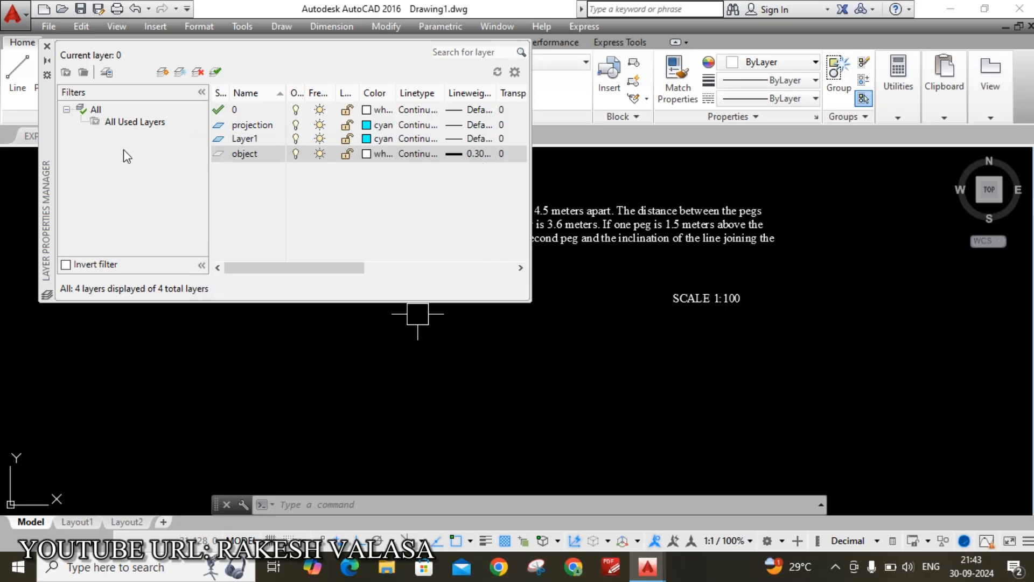
{"action": "left_click", "coordinate": [258, 138]}
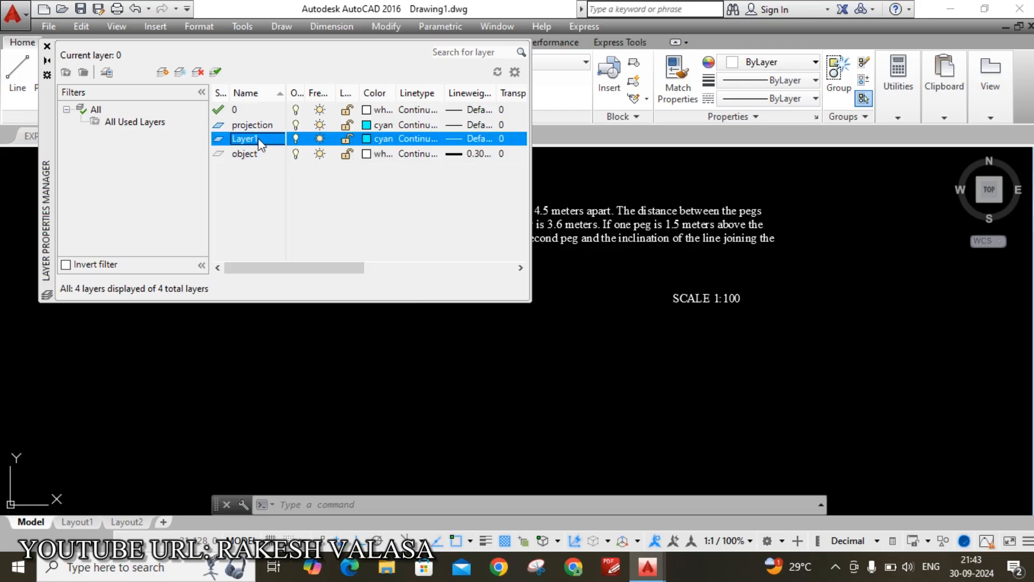
{"action": "right_click", "coordinate": [267, 143]}
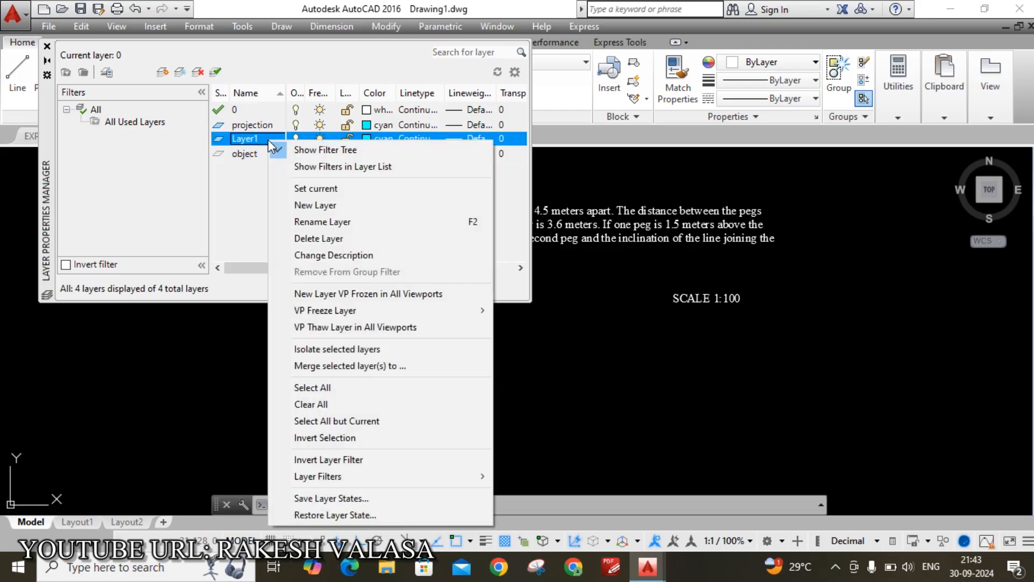
{"action": "left_click", "coordinate": [335, 238]}
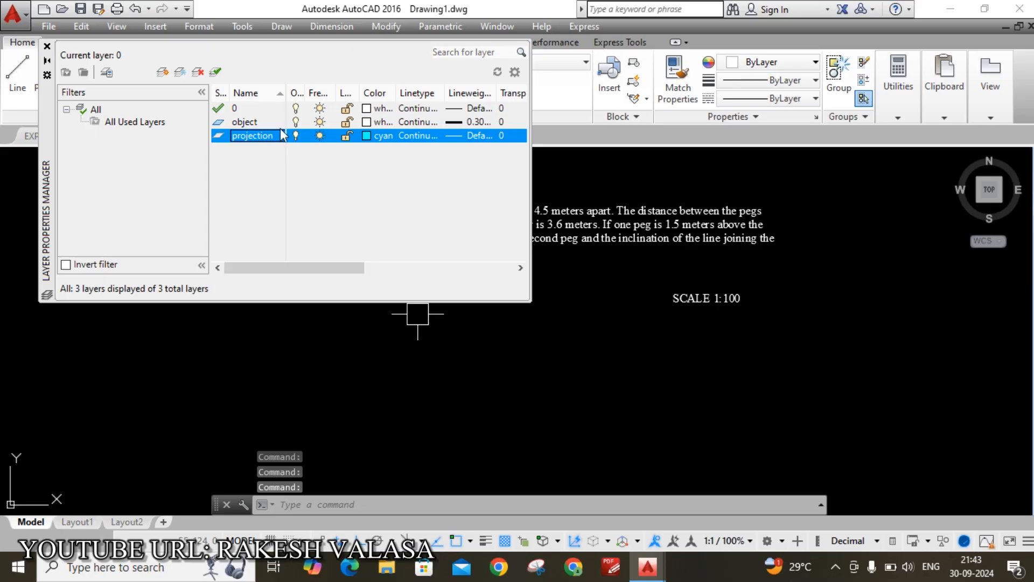
Close the layer manager and make projection the current layer from the Layer dropdown
{"action": "left_click", "coordinate": [47, 46]}
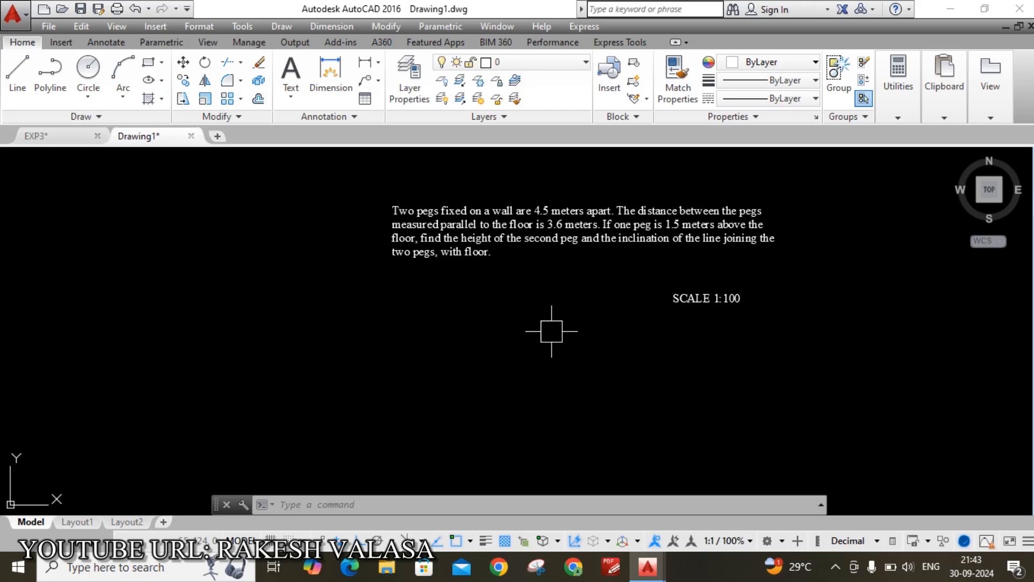
{"action": "left_click", "coordinate": [584, 65]}
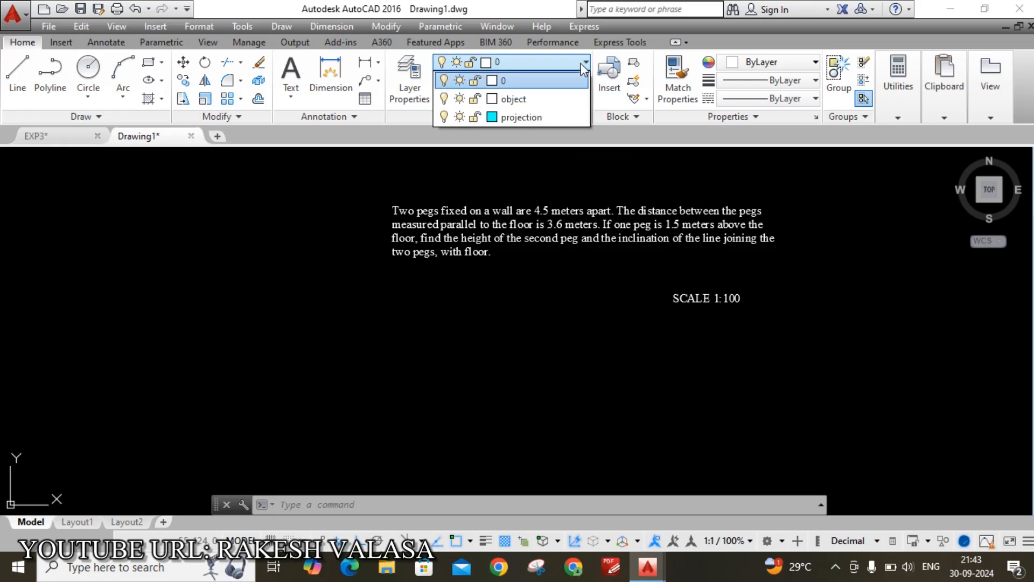
{"action": "left_click", "coordinate": [538, 115]}
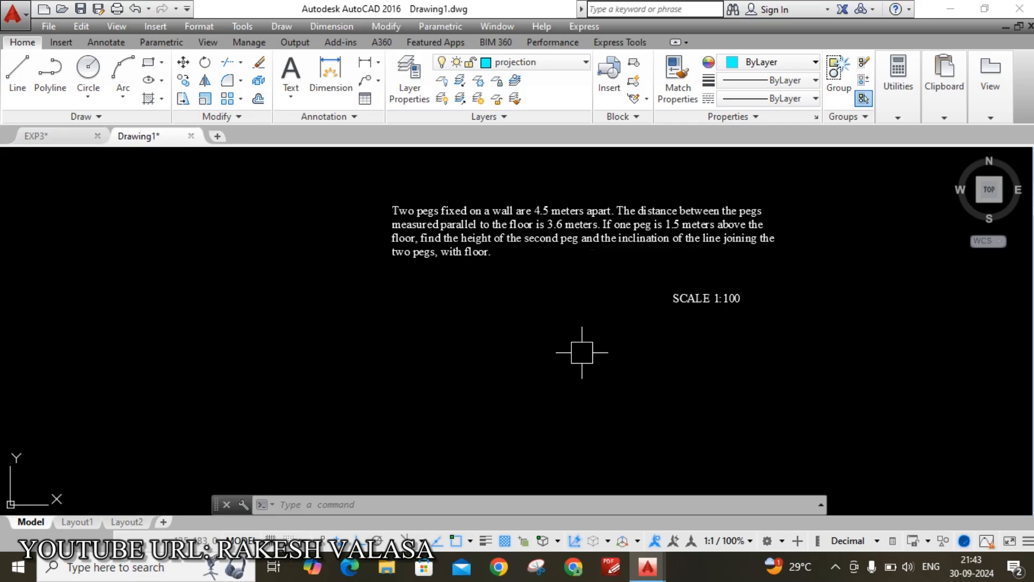
{"action": "key", "text": "Escape"}
{"action": "key", "text": "Escape"}
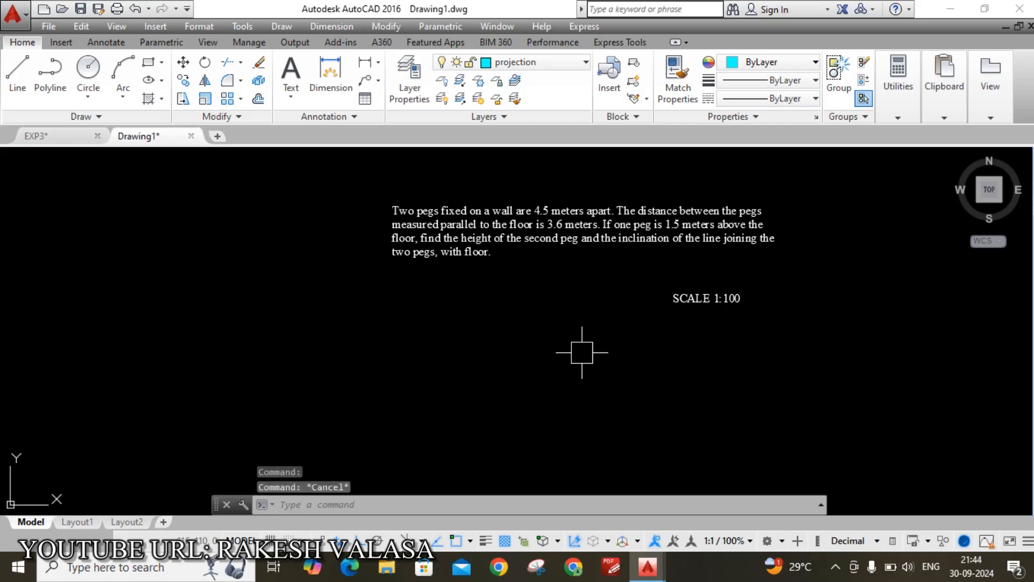
{"action": "left_click", "coordinate": [585, 64]}
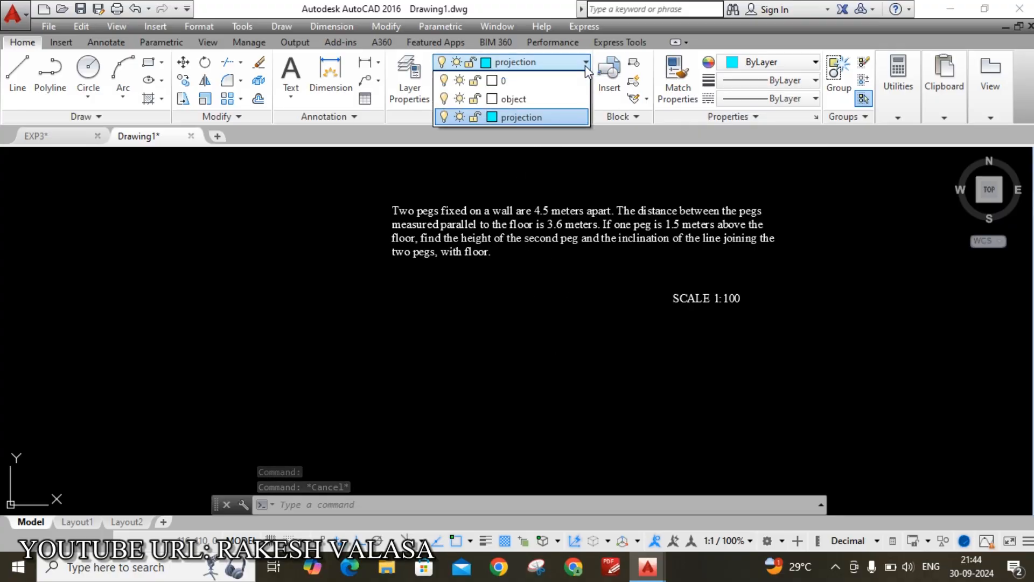
{"action": "left_click", "coordinate": [569, 116]}
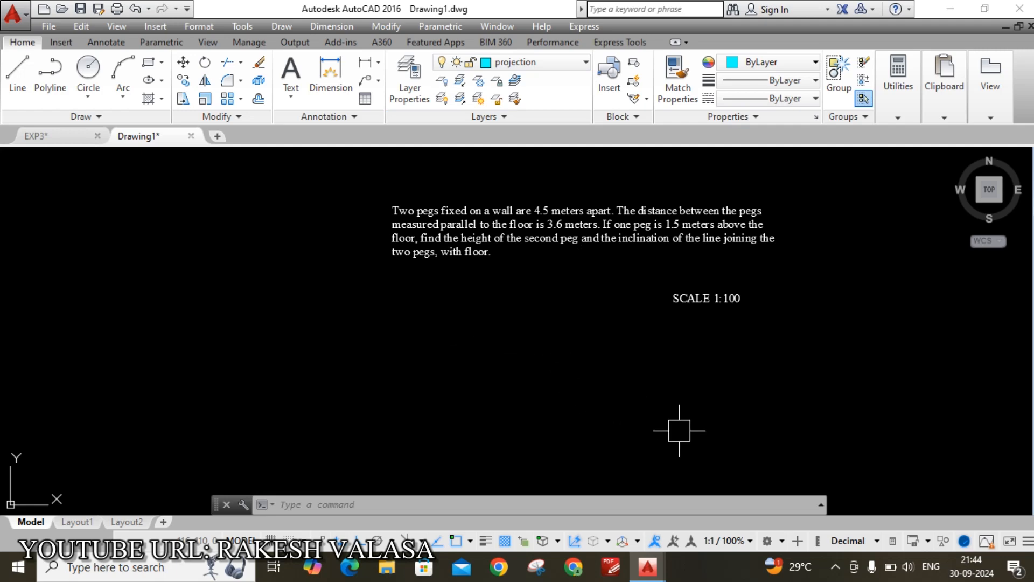
Draw a 36-unit horizontal line (3.6 m at 1:100) below the problem text
{"action": "type", "text": "l"}
{"action": "key", "text": "Return"}
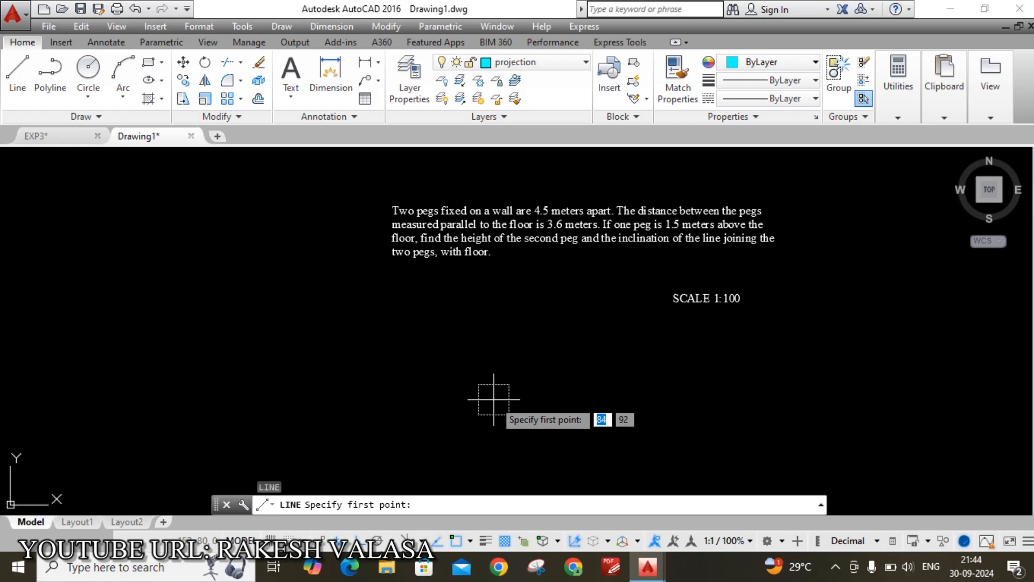
{"action": "left_click", "coordinate": [467, 418]}
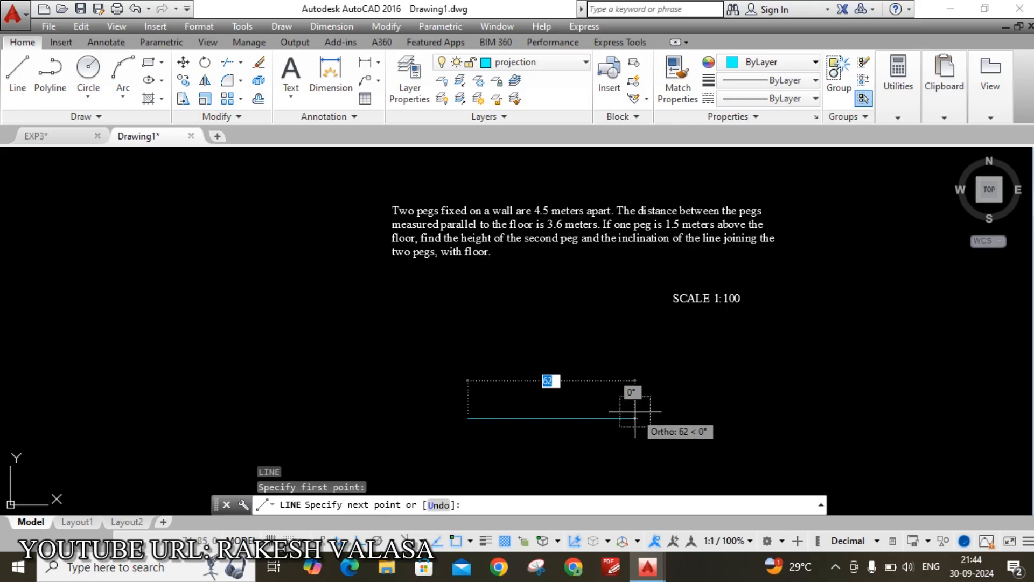
{"action": "type", "text": "36"}
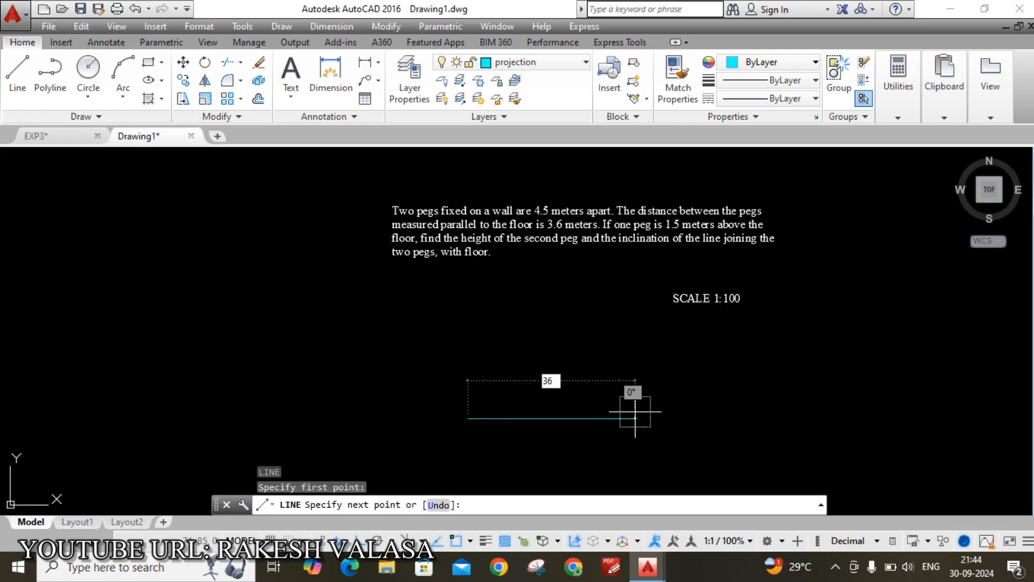
{"action": "key", "text": "Return"}
{"action": "key", "text": "Escape"}
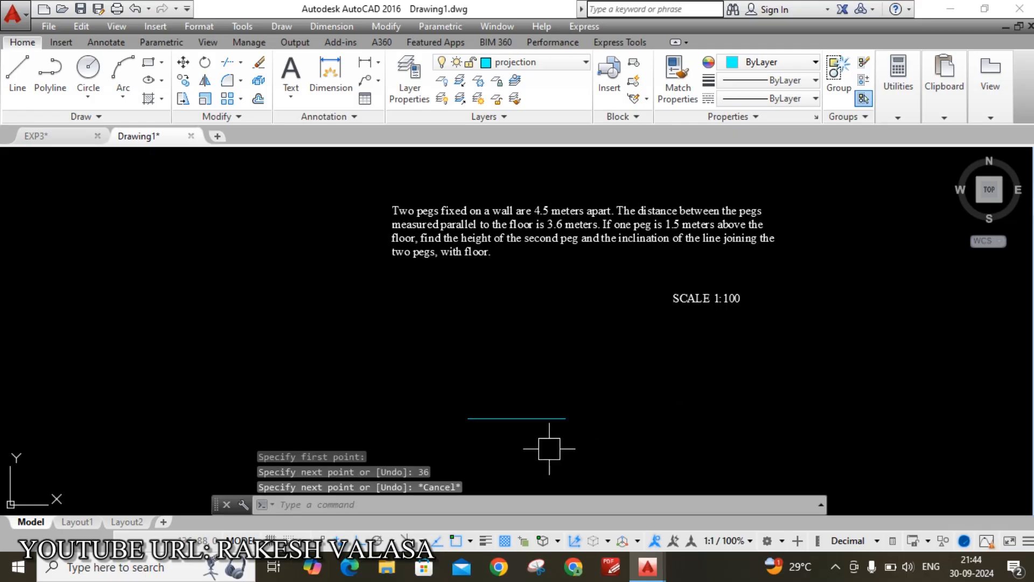
{"action": "scroll", "coordinate": [550, 448], "scroll_direction": "up", "scroll_amount": 4}
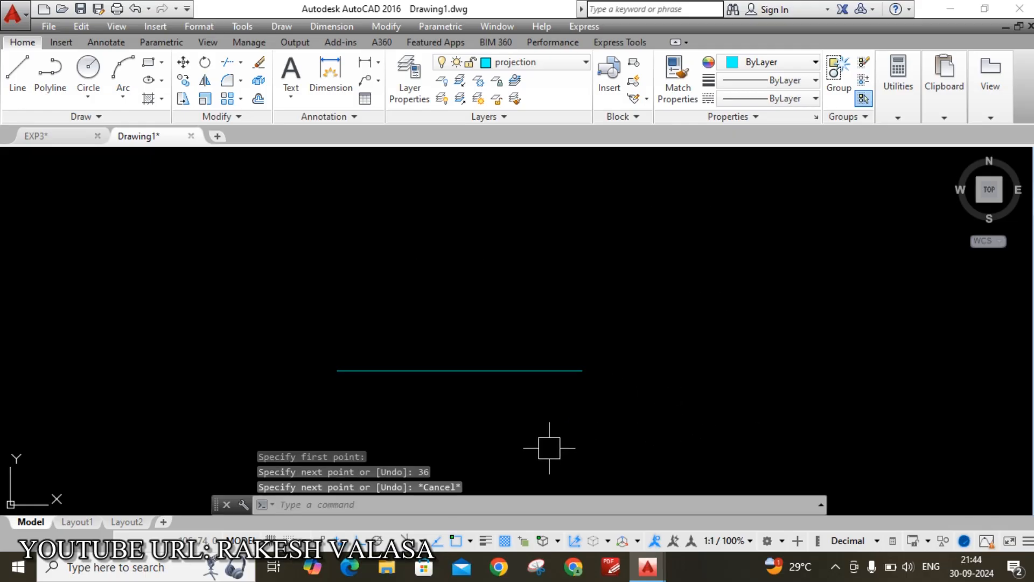
Add a DLI linear dimension of 36 across the line's two endpoints, placed below it
{"action": "type", "text": "dli"}
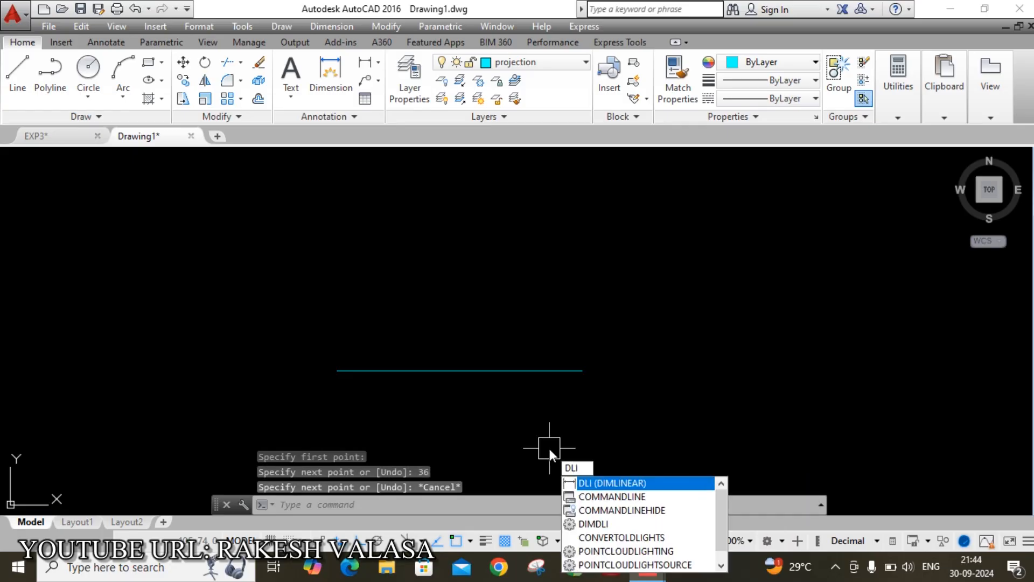
{"action": "key", "text": "Return"}
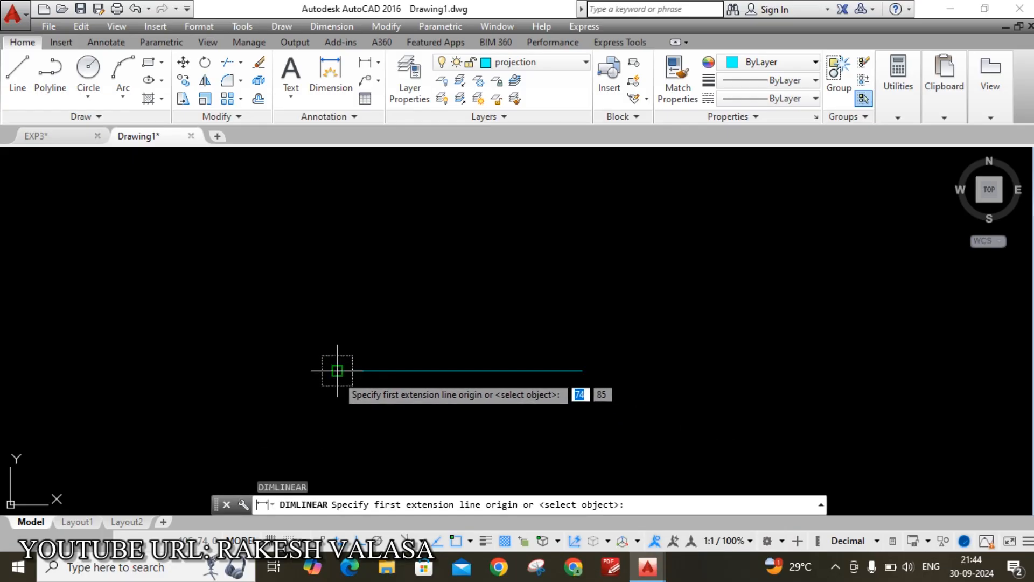
{"action": "left_click", "coordinate": [337, 370]}
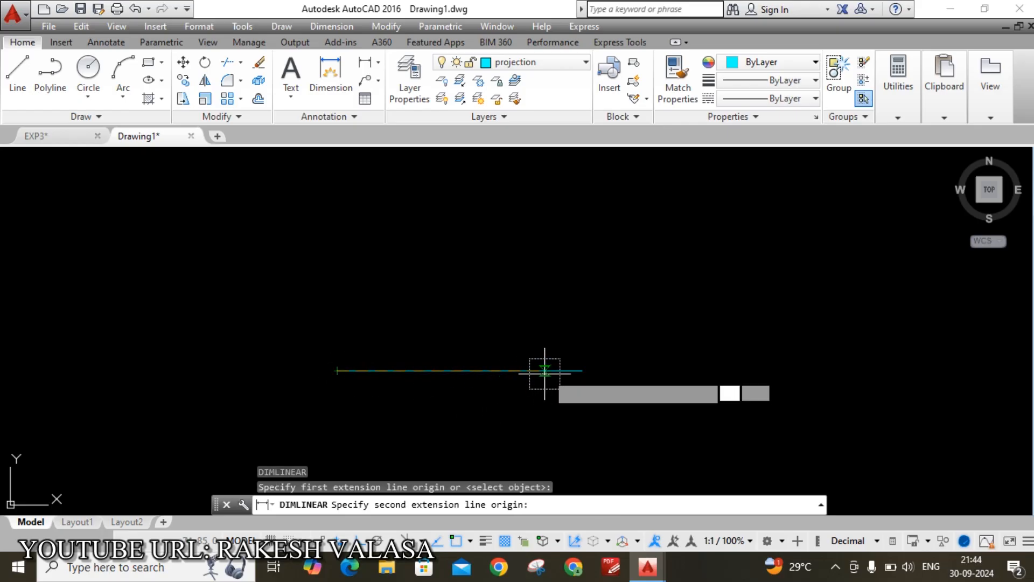
{"action": "left_click", "coordinate": [582, 371]}
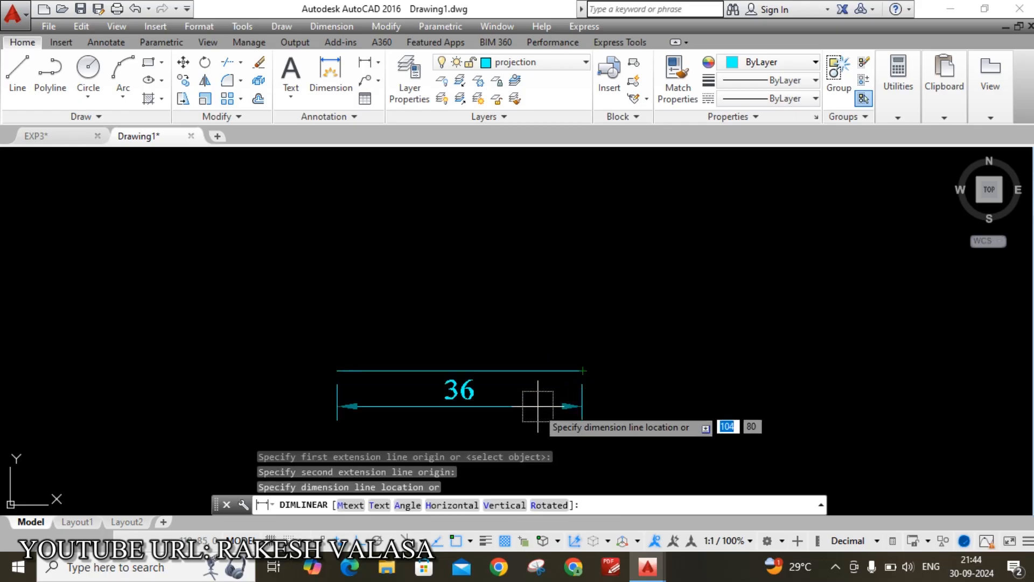
{"action": "left_click", "coordinate": [519, 435]}
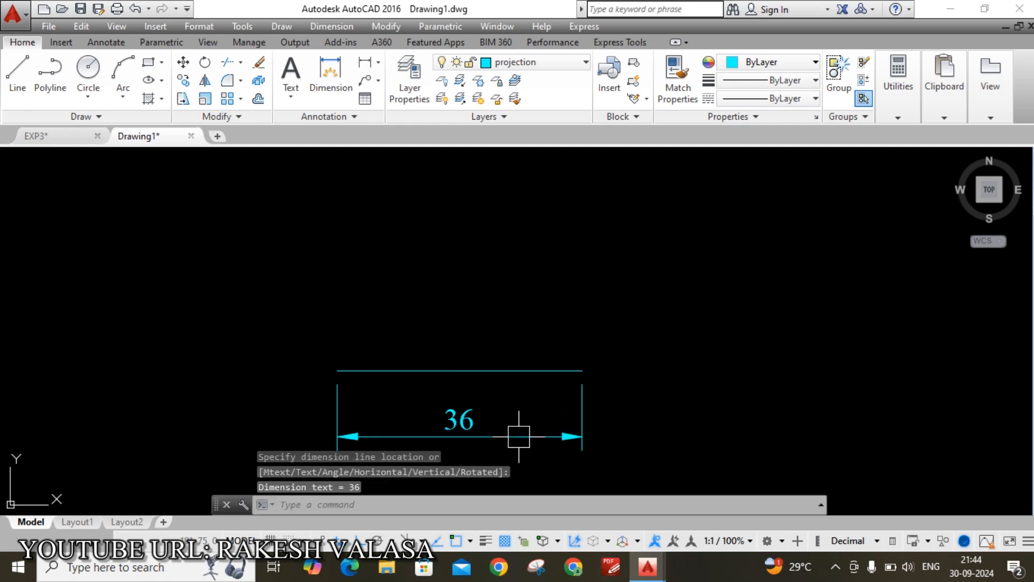
{"action": "scroll", "coordinate": [706, 366], "scroll_direction": "down", "scroll_amount": 2}
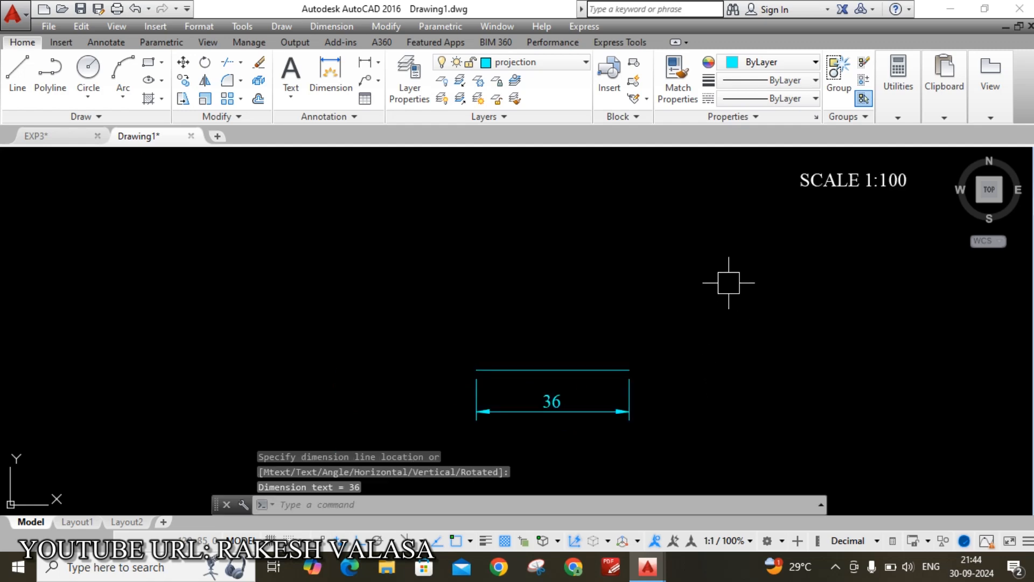
{"action": "scroll", "coordinate": [730, 282], "scroll_direction": "down", "scroll_amount": 2}
{"action": "mouse_move", "coordinate": [743, 265]}
{"action": "middle_mouse_down"}
{"action": "mouse_move", "coordinate": [684, 316]}
{"action": "mouse_move", "coordinate": [672, 298]}
{"action": "middle_mouse_up"}
{"action": "scroll", "coordinate": [561, 399], "scroll_direction": "up", "scroll_amount": 3}
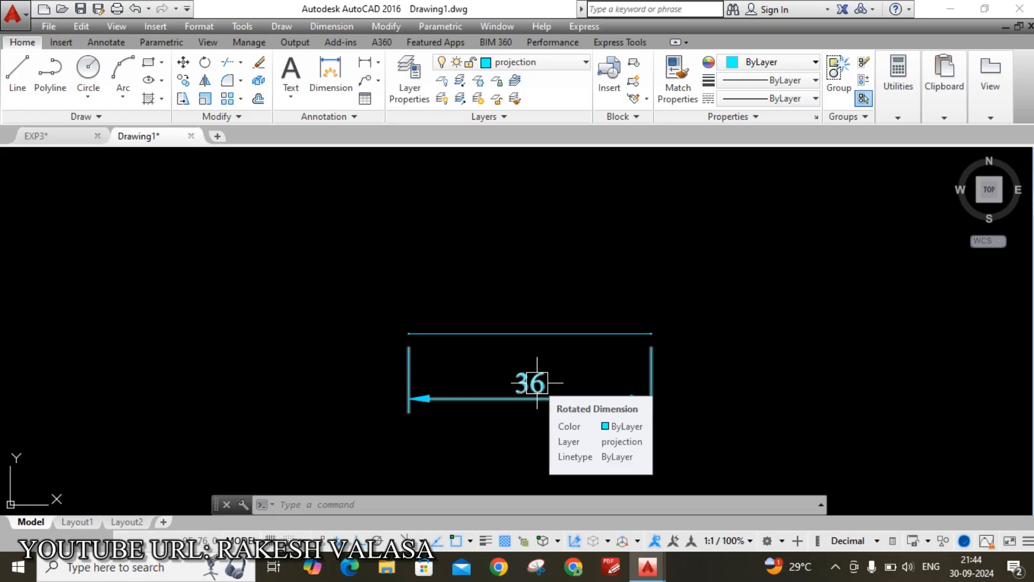
Edit the dimension text so it reads 3.6m instead of 36
{"action": "scroll", "coordinate": [537, 383], "scroll_direction": "up", "scroll_amount": 2}
{"action": "left_click", "coordinate": [538, 380]}
{"action": "double_click", "coordinate": [538, 380]}
{"action": "type", "text": "3"}
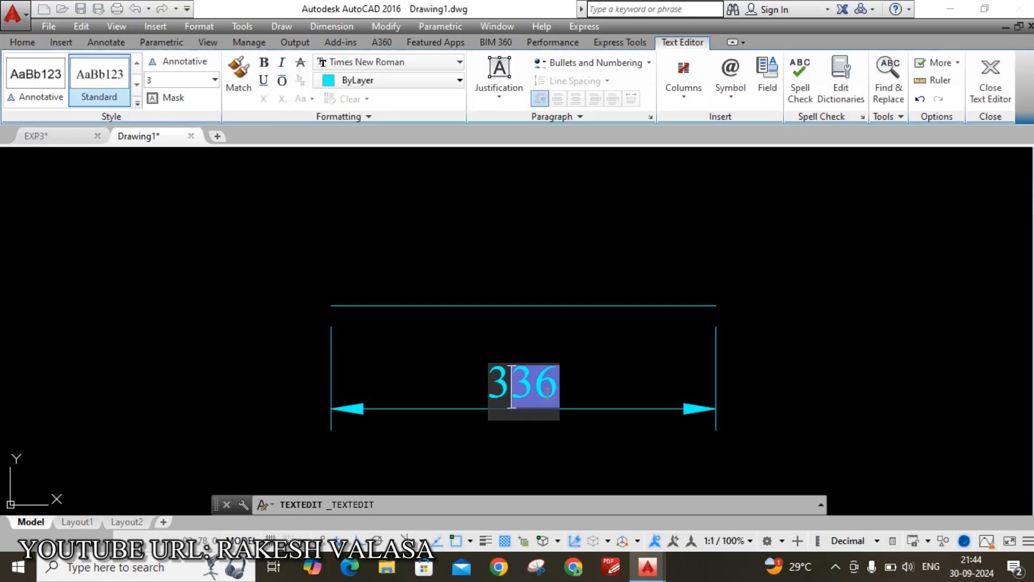
{"action": "key", "text": "Delete"}
{"action": "type", "text": ".6m"}
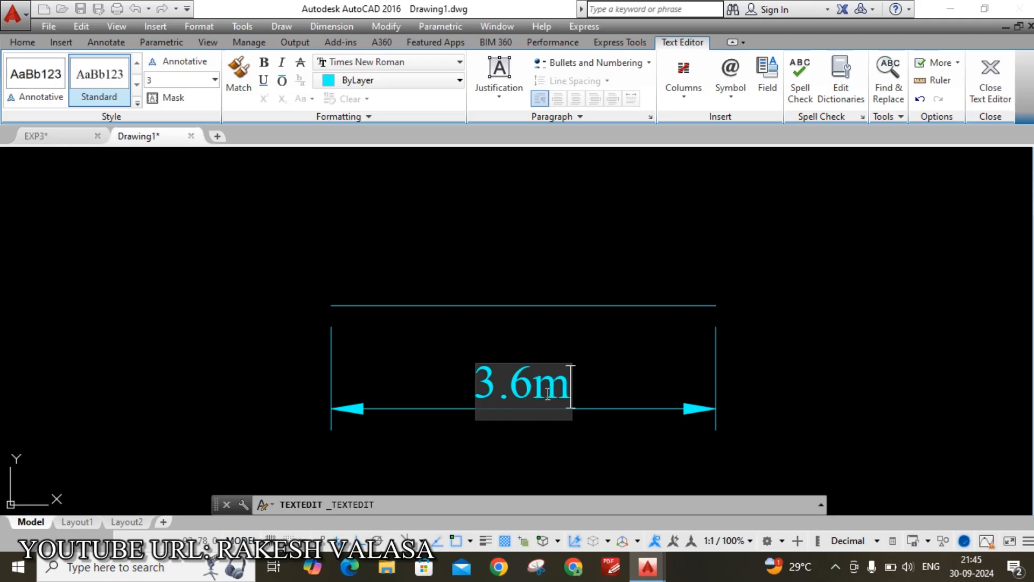
{"action": "left_click", "coordinate": [757, 412]}
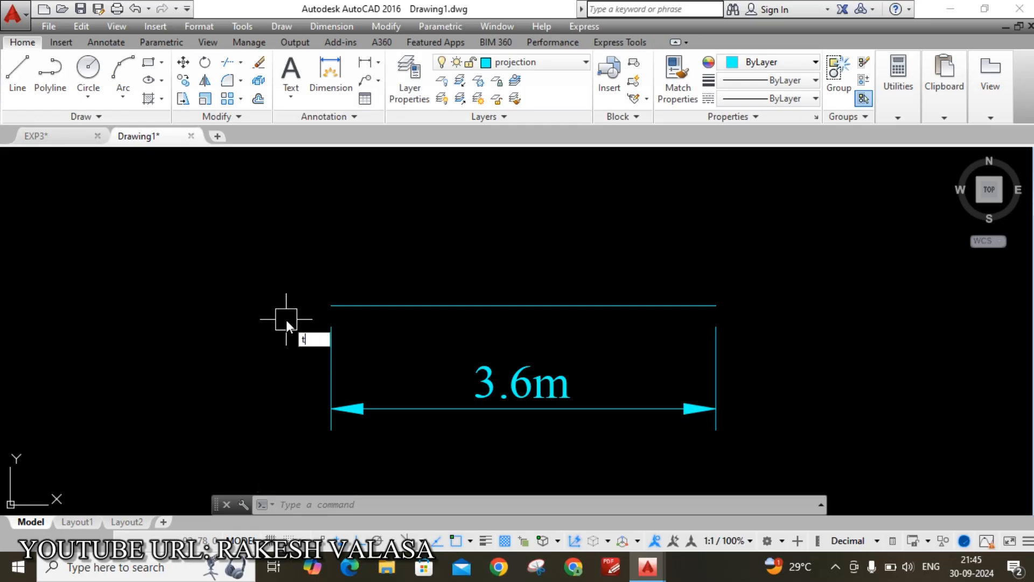
Place text label 'a' at the left end of the 3.6m line
{"action": "type", "text": "t"}
{"action": "key", "text": "Return"}
{"action": "scroll", "coordinate": [284, 313], "scroll_direction": "up", "scroll_amount": 2}
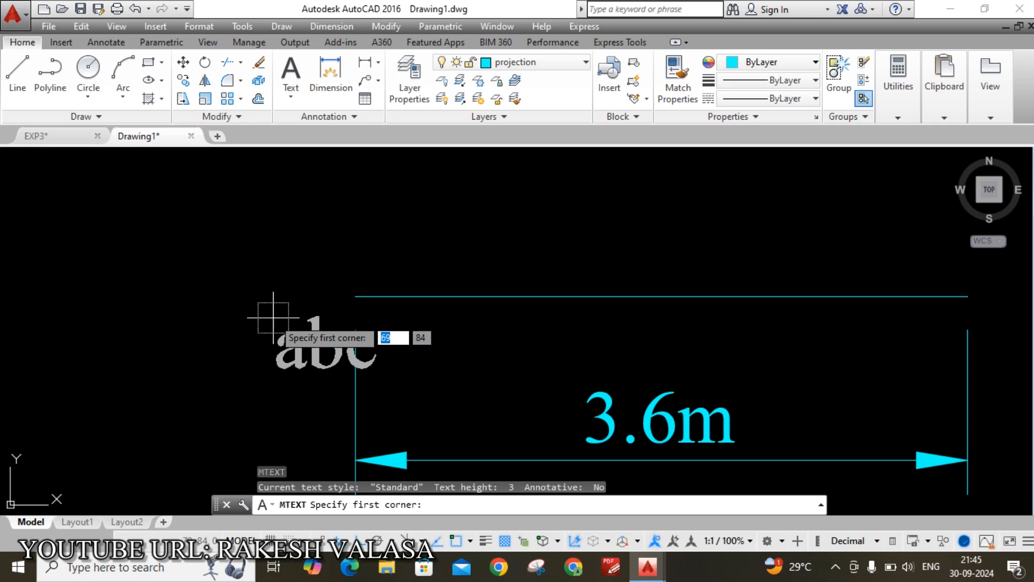
{"action": "left_click", "coordinate": [273, 318]}
{"action": "left_click", "coordinate": [357, 404]}
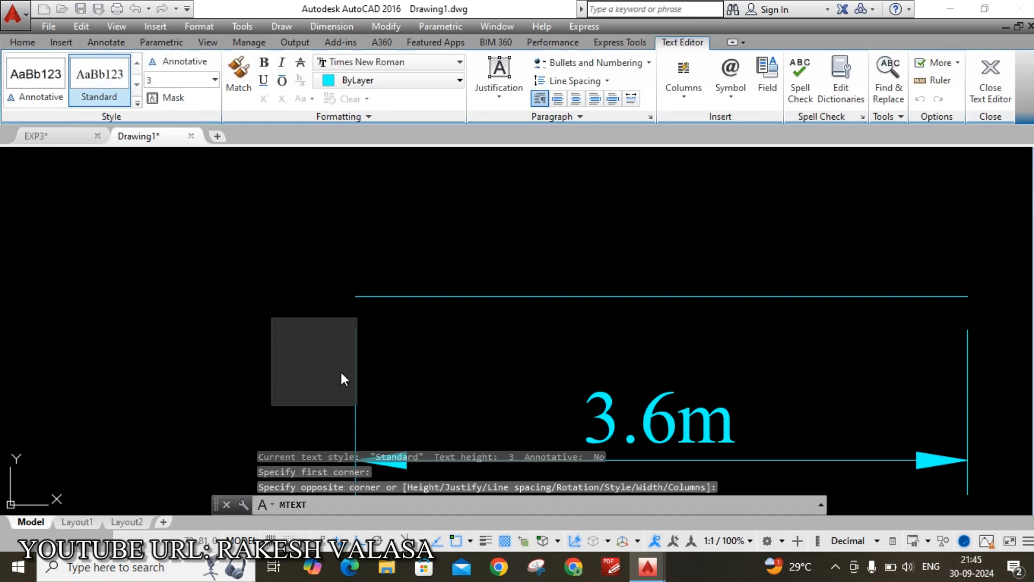
{"action": "type", "text": "a"}
{"action": "left_click", "coordinate": [749, 326]}
Place text label 'b' at the right end of the line
{"action": "scroll", "coordinate": [567, 318], "scroll_direction": "down", "scroll_amount": 2}
{"action": "key", "text": "Return"}
{"action": "scroll", "coordinate": [839, 320], "scroll_direction": "up", "scroll_amount": 2}
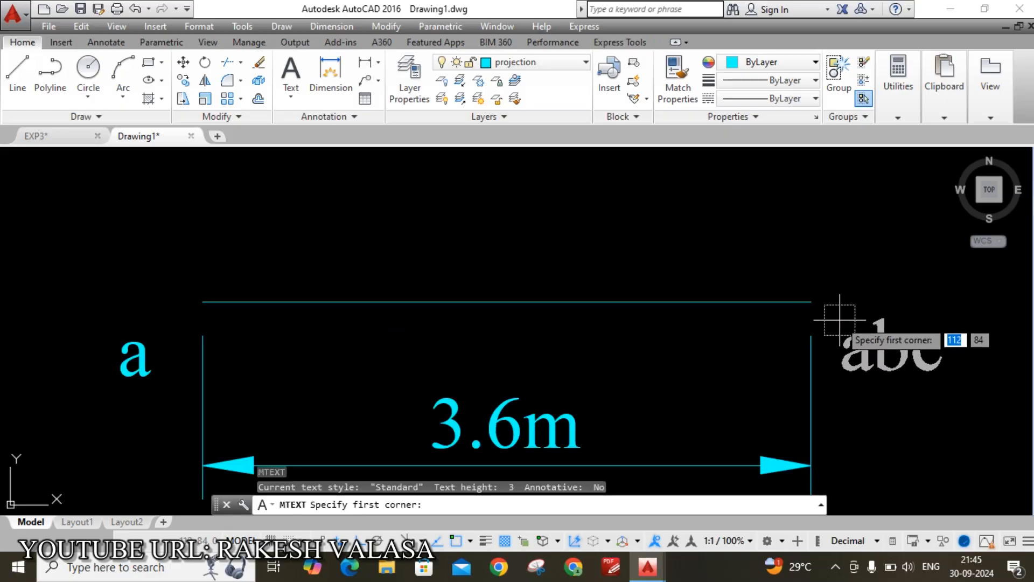
{"action": "left_click", "coordinate": [839, 319]}
{"action": "left_click", "coordinate": [915, 373]}
{"action": "type", "text": "b"}
{"action": "left_click", "coordinate": [936, 338]}
{"action": "scroll", "coordinate": [795, 330], "scroll_direction": "down", "scroll_amount": 3}
{"action": "scroll", "coordinate": [762, 254], "scroll_direction": "down", "scroll_amount": 2}
Pan to show the full problem text together with the a–b dimension
{"action": "mouse_move", "coordinate": [762, 248]}
{"action": "middle_mouse_down"}
{"action": "mouse_move", "coordinate": [623, 293]}
{"action": "mouse_move", "coordinate": [526, 349]}
{"action": "middle_mouse_up"}
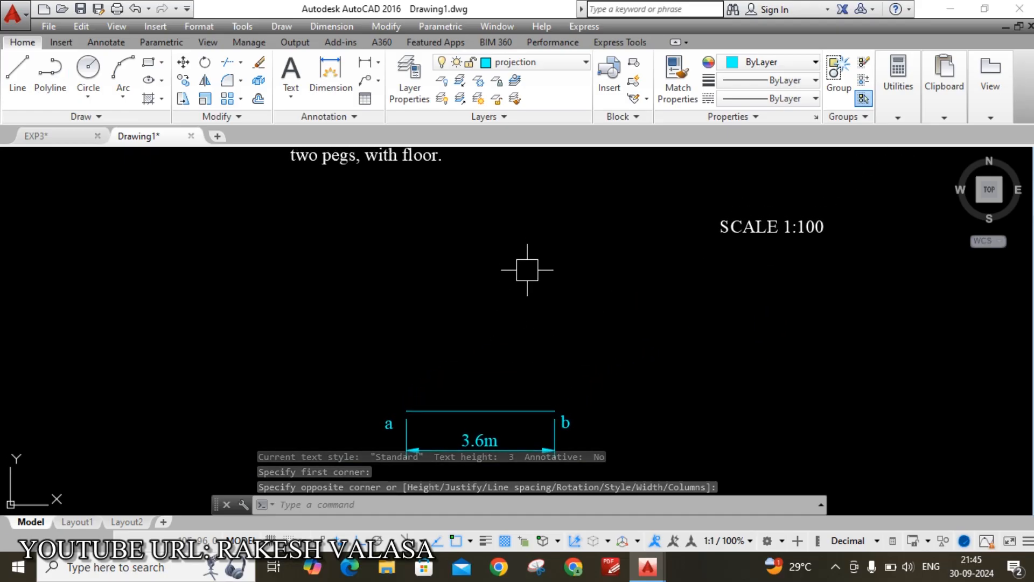
{"action": "middle_click_drag", "start_coordinate": [527, 265], "coordinate": [521, 348]}
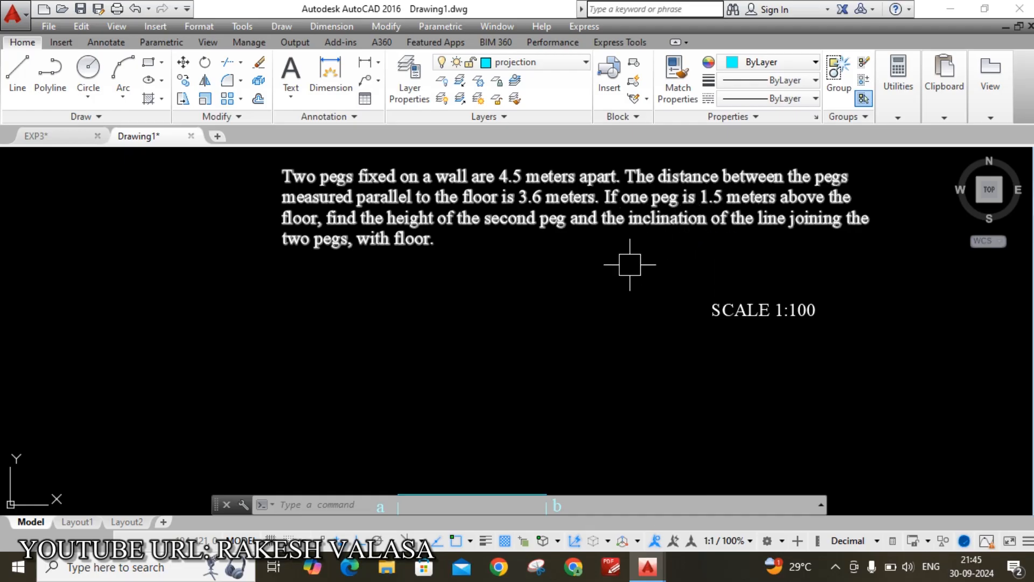
{"action": "middle_click_drag", "start_coordinate": [587, 331], "coordinate": [575, 317]}
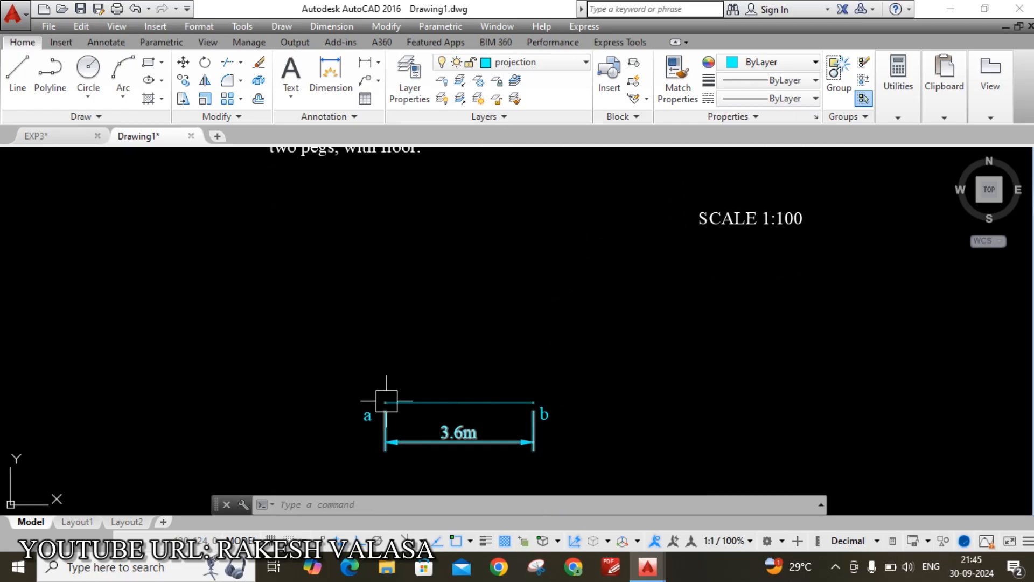
{"action": "scroll", "coordinate": [379, 412], "scroll_direction": "up", "scroll_amount": 2}
{"action": "type", "text": "l"}
{"action": "key", "text": "Return"}
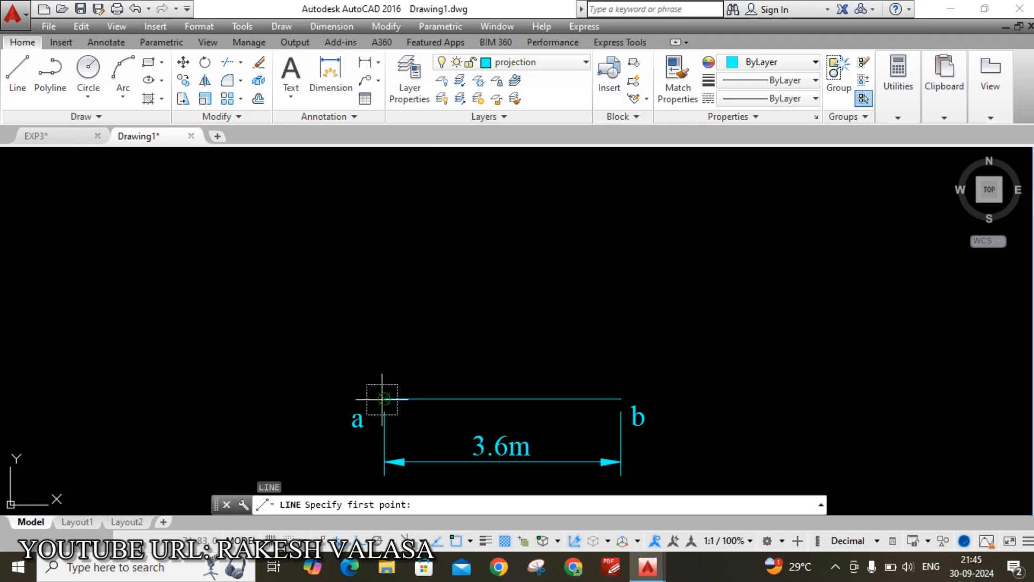
Draw a vertical line 15 units up from point a
{"action": "left_click", "coordinate": [384, 399]}
{"action": "type", "text": "15"}
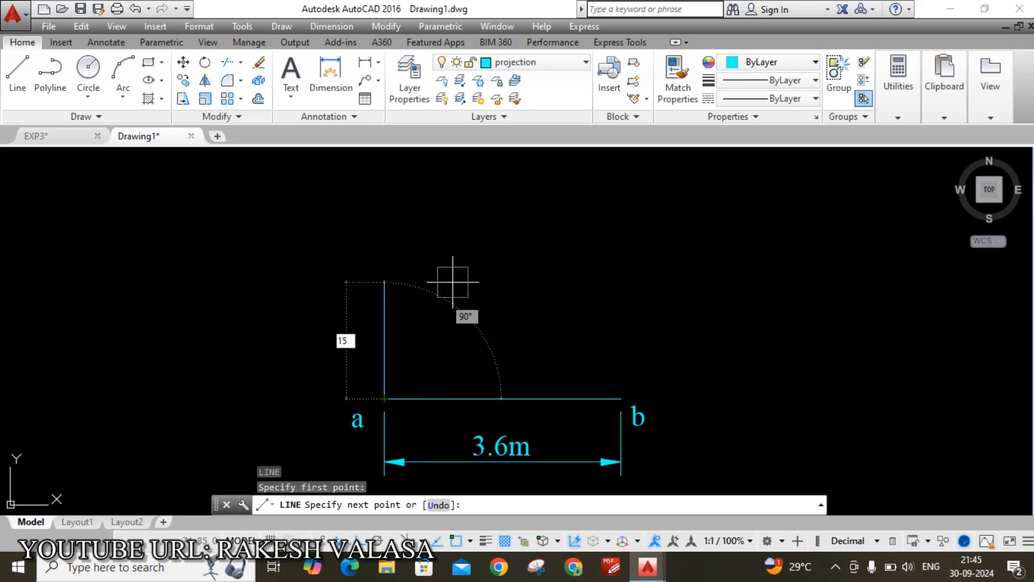
{"action": "key", "text": "Return"}
{"action": "key", "text": "Escape"}
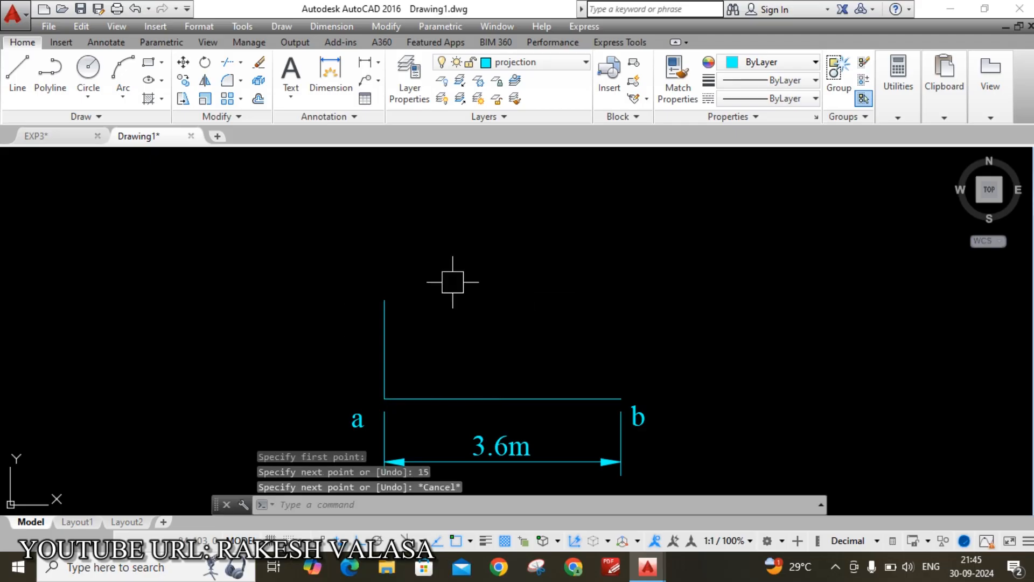
{"action": "scroll", "coordinate": [372, 285], "scroll_direction": "up", "scroll_amount": 2}
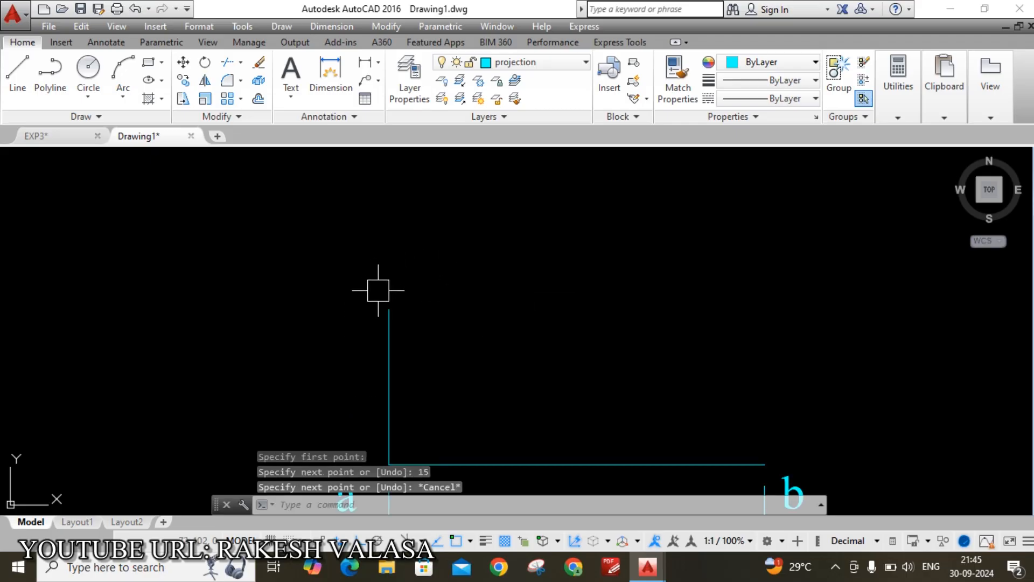
{"action": "key", "text": "Return"}
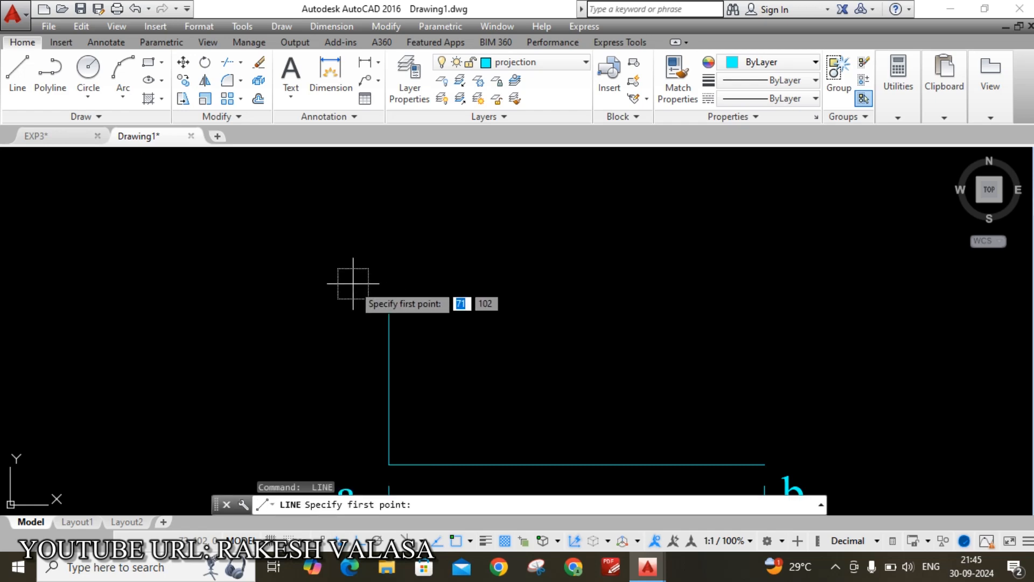
{"action": "key", "text": "Escape"}
Write the label a' above the top of the vertical line
{"action": "type", "text": "mt"}
{"action": "key", "text": "Return"}
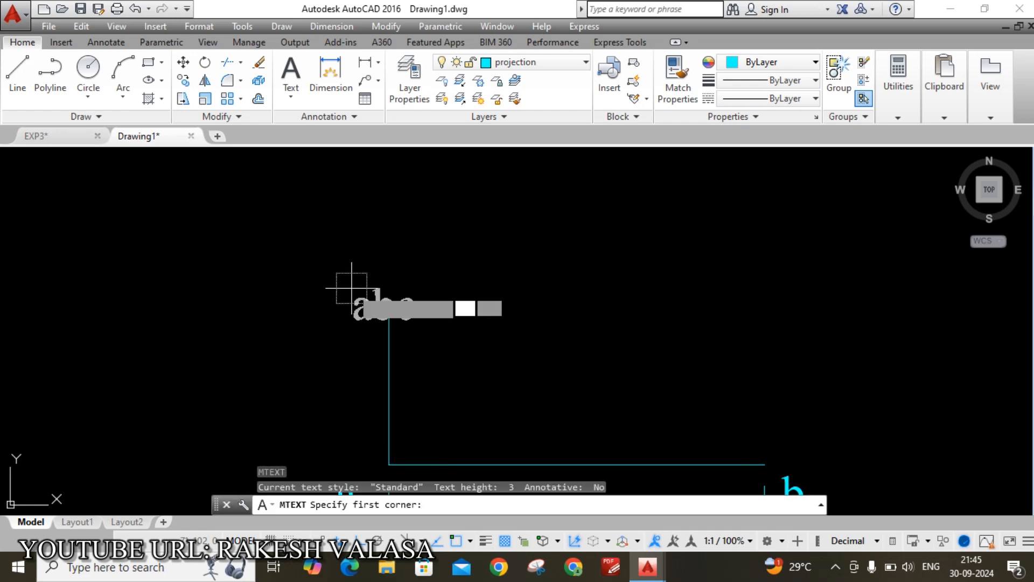
{"action": "left_click", "coordinate": [359, 271]}
{"action": "left_click", "coordinate": [419, 300]}
{"action": "type", "text": "a'"}
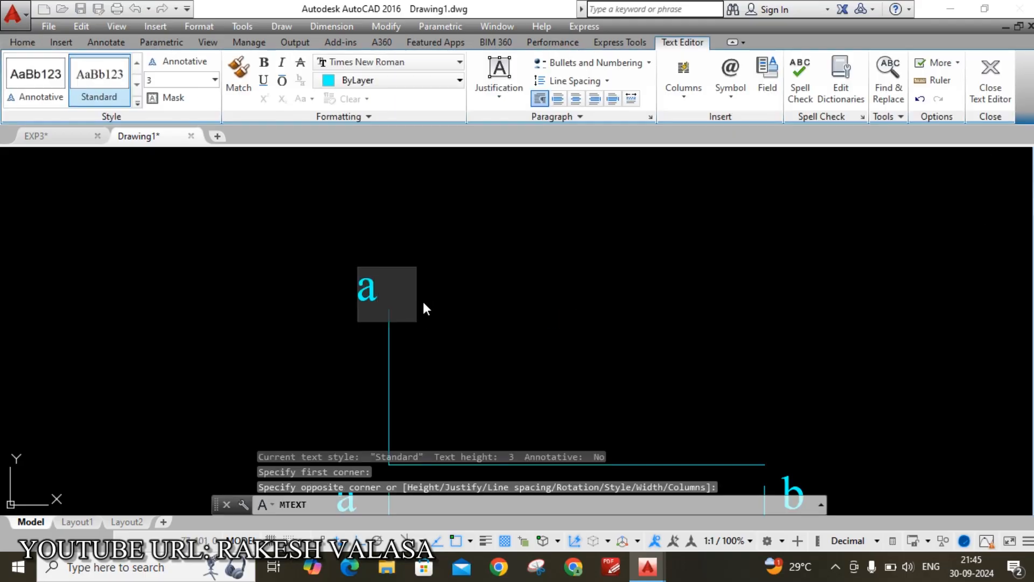
{"action": "left_click", "coordinate": [483, 334]}
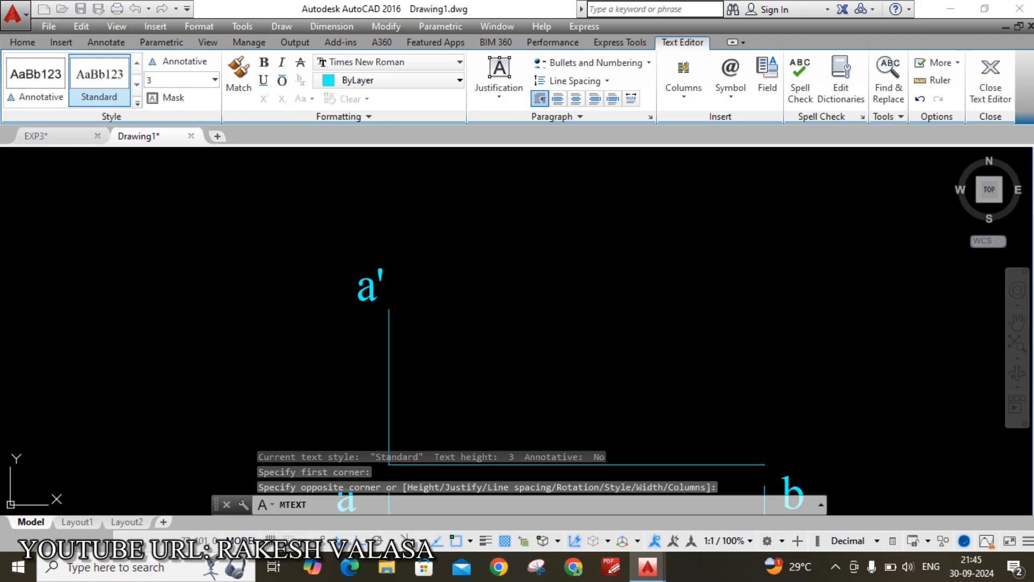
{"action": "key", "text": "Escape"}
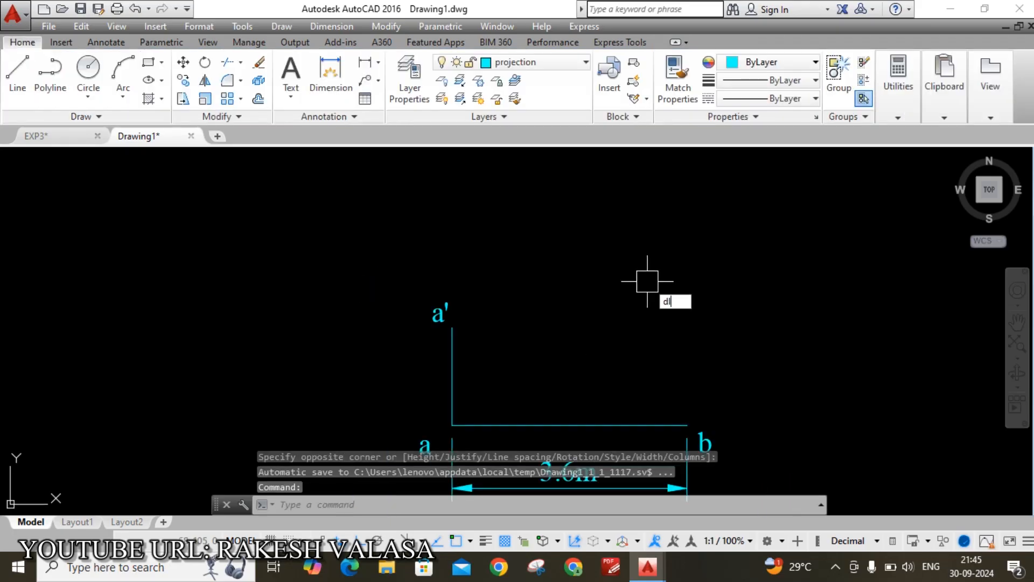
Dimension the vertical line from a' to a as 15, placed to its left
{"action": "type", "text": "dli"}
{"action": "key", "text": "Return"}
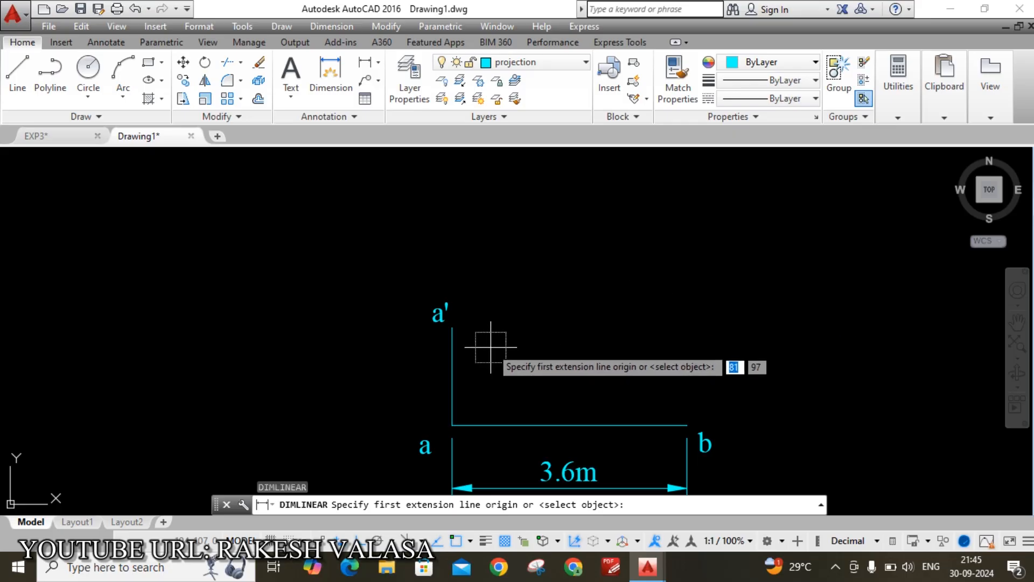
{"action": "left_click", "coordinate": [452, 327]}
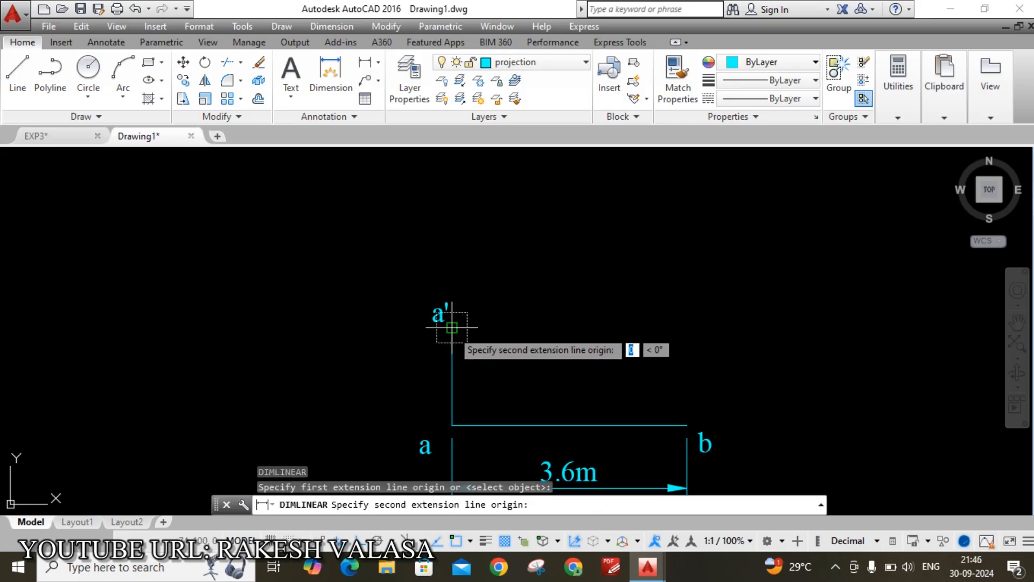
{"action": "left_click", "coordinate": [450, 425]}
{"action": "left_click", "coordinate": [415, 412]}
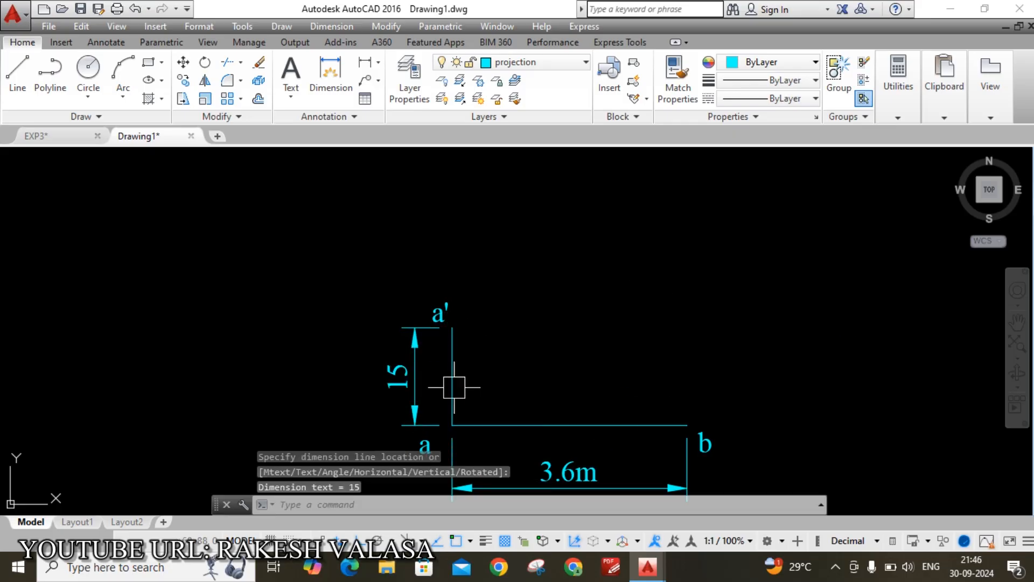
{"action": "scroll", "coordinate": [510, 367], "scroll_direction": "down", "scroll_amount": 2}
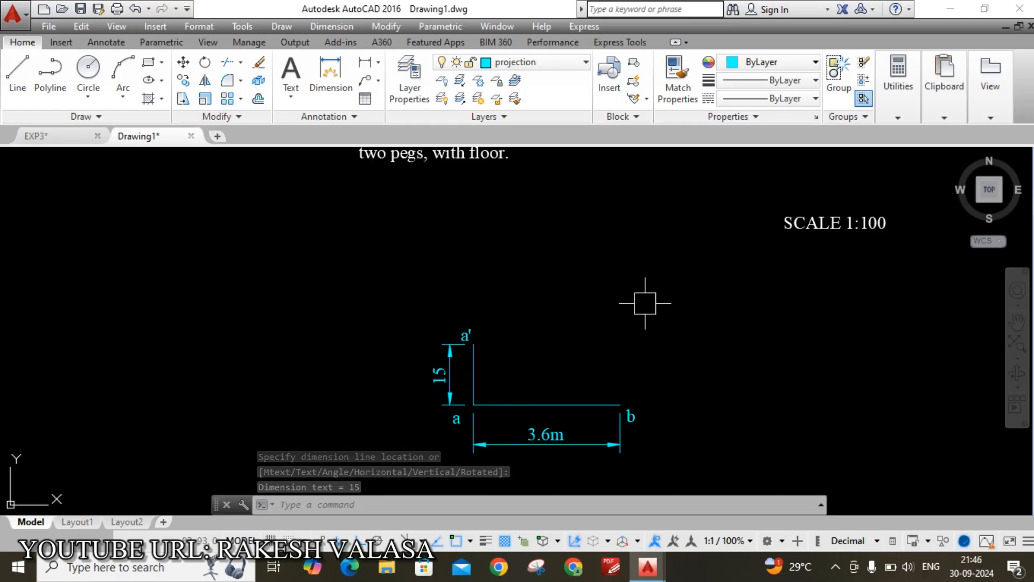
{"action": "middle_click_drag", "start_coordinate": [605, 282], "coordinate": [544, 358]}
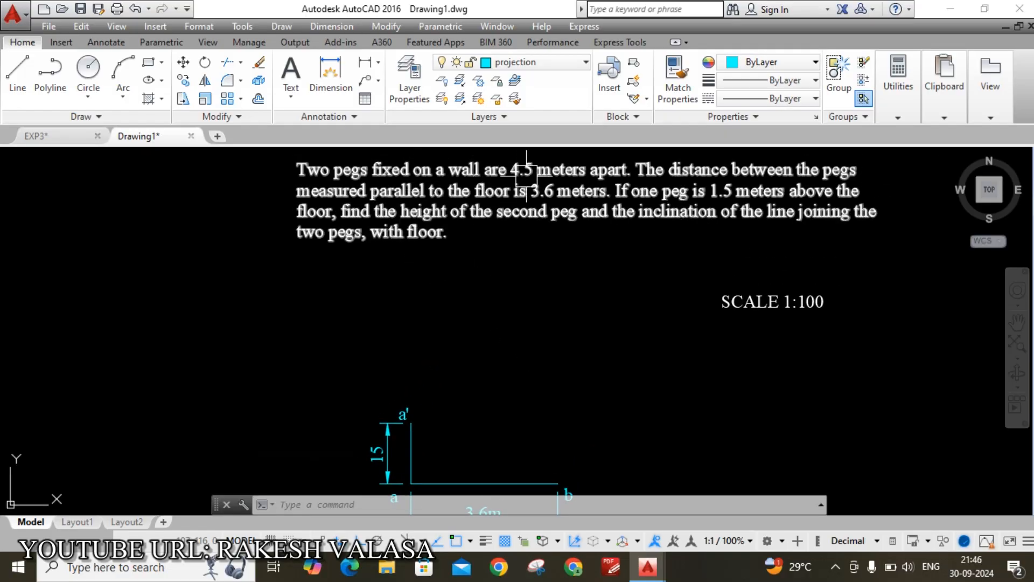
{"action": "middle_click_drag", "start_coordinate": [569, 287], "coordinate": [544, 280]}
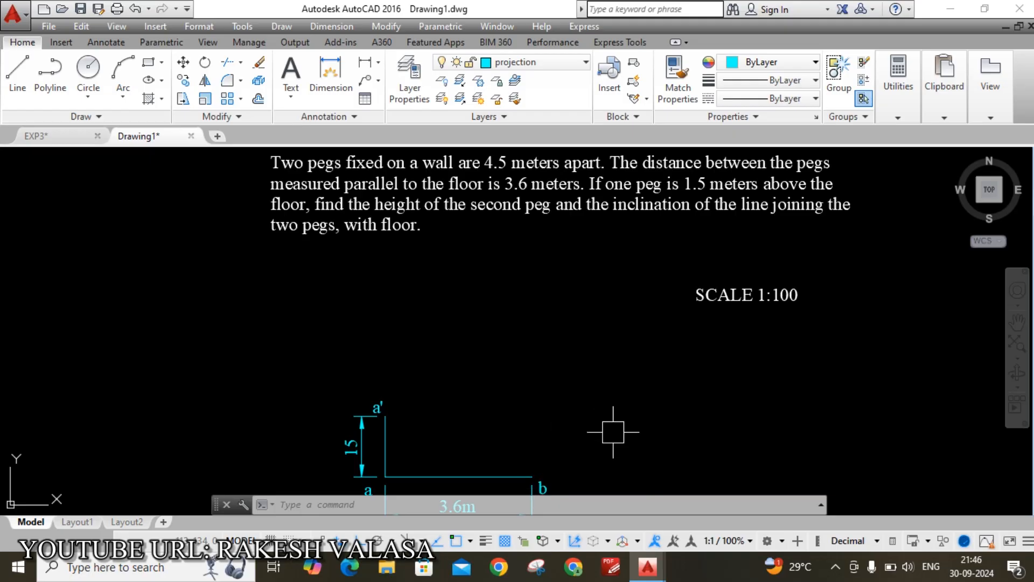
Draw a long vertical line straight up from point b
{"action": "type", "text": "l"}
{"action": "key", "text": "Return"}
{"action": "left_click", "coordinate": [532, 476]}
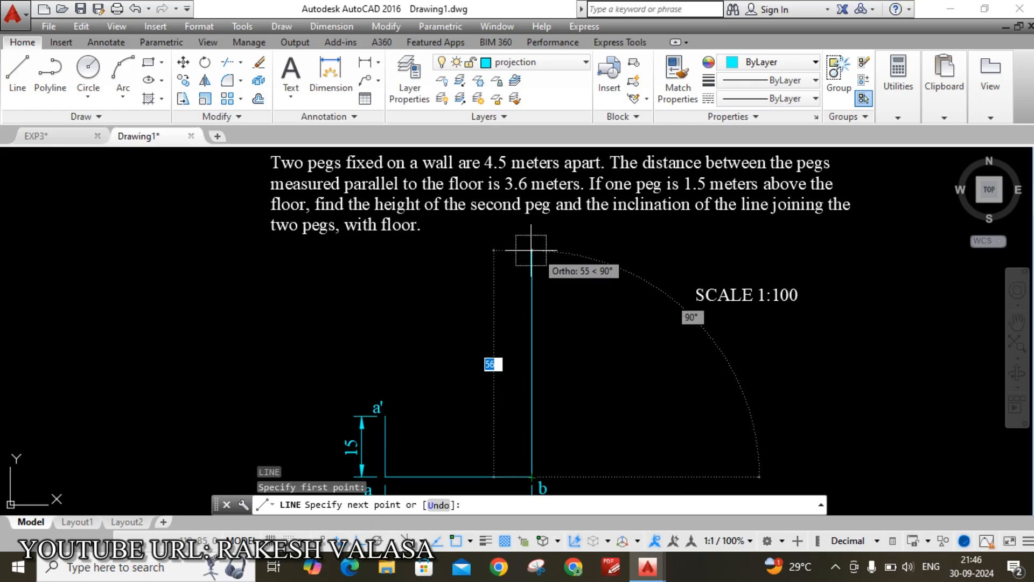
{"action": "left_click", "coordinate": [532, 237]}
{"action": "key", "text": "Escape"}
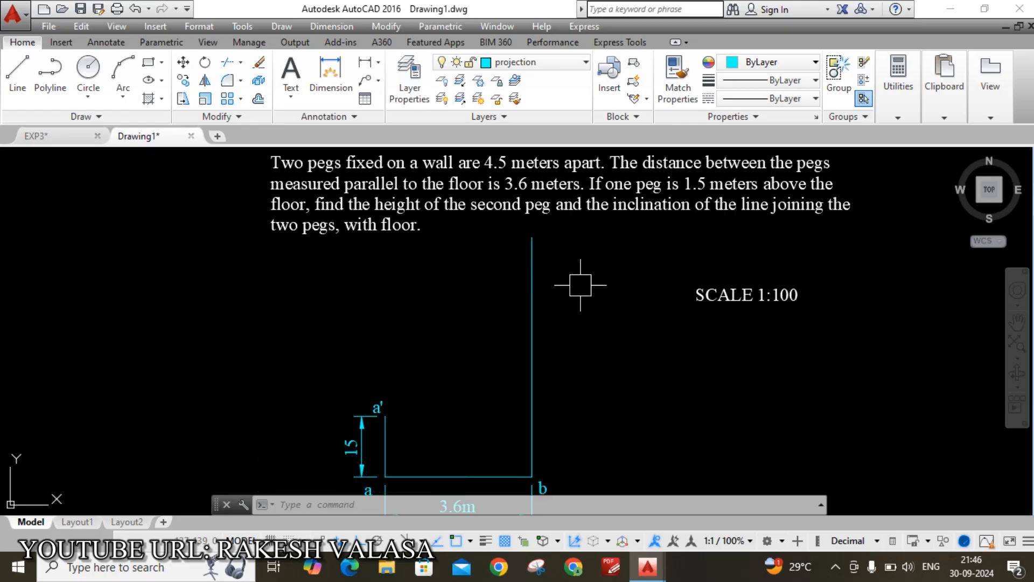
Start a line from point a' and cancel it
{"action": "type", "text": "l"}
{"action": "key", "text": "Return"}
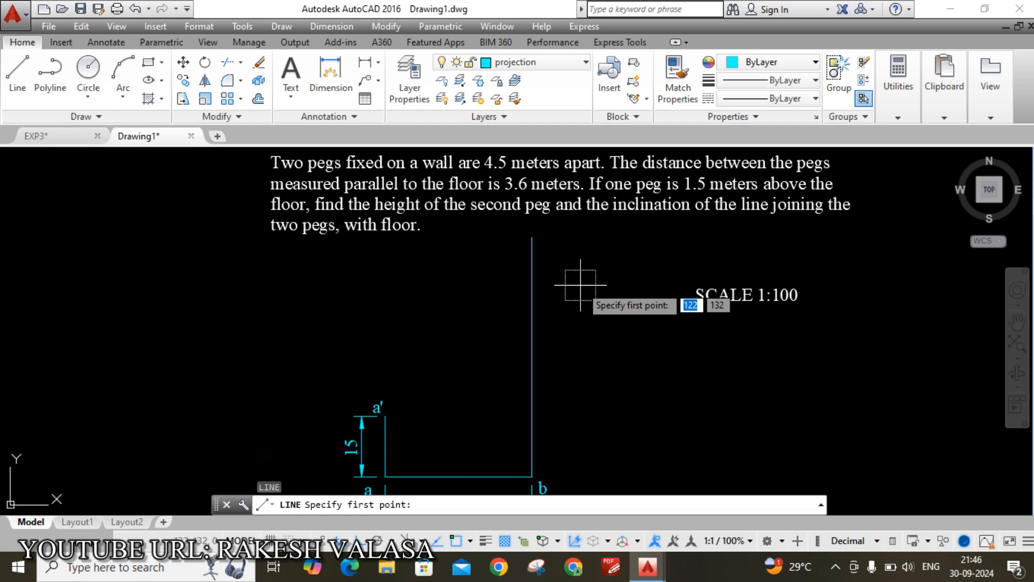
{"action": "left_click", "coordinate": [386, 416]}
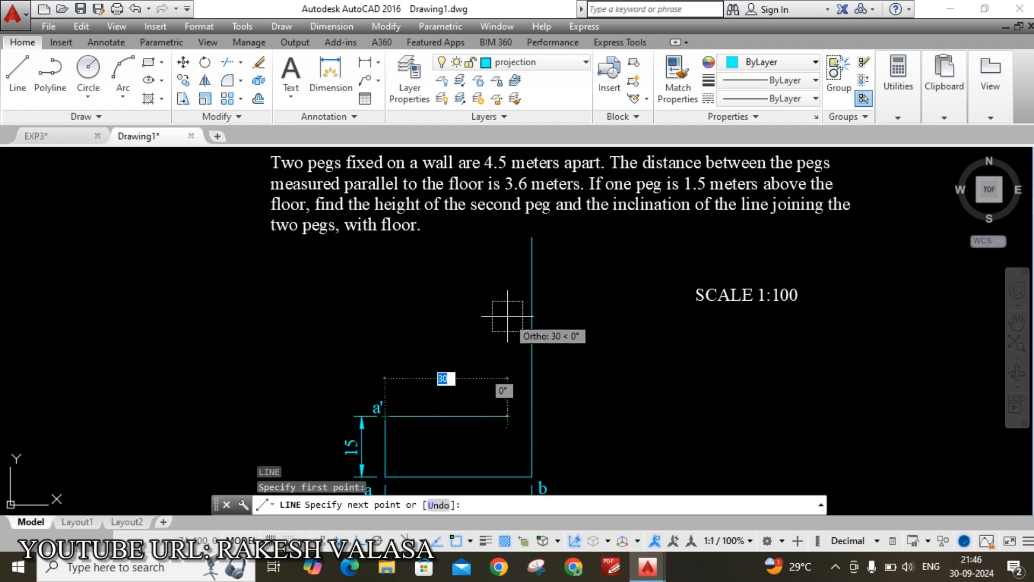
{"action": "key", "text": "Escape"}
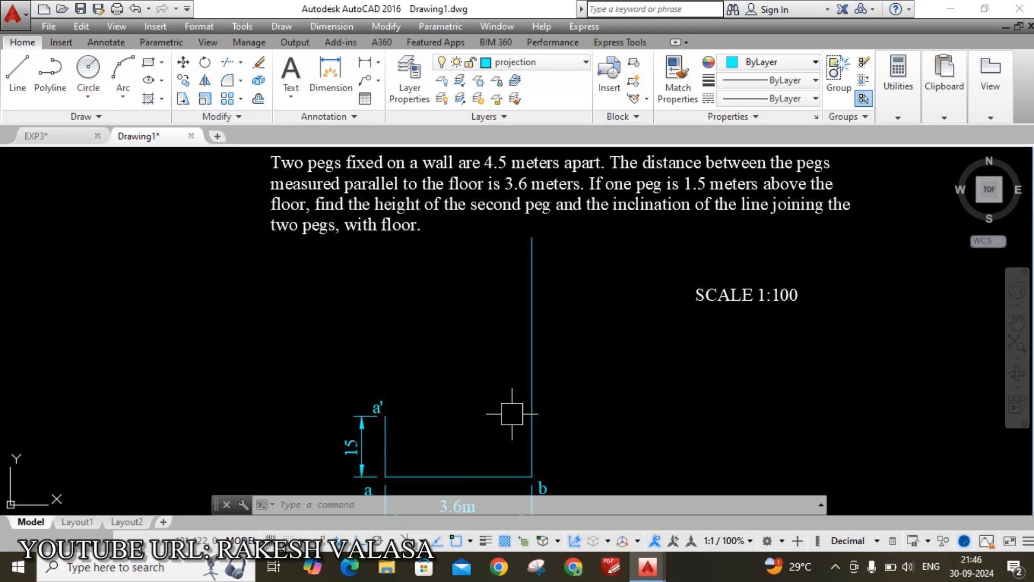
{"action": "type", "text": "a"}
{"action": "key", "text": "Return"}
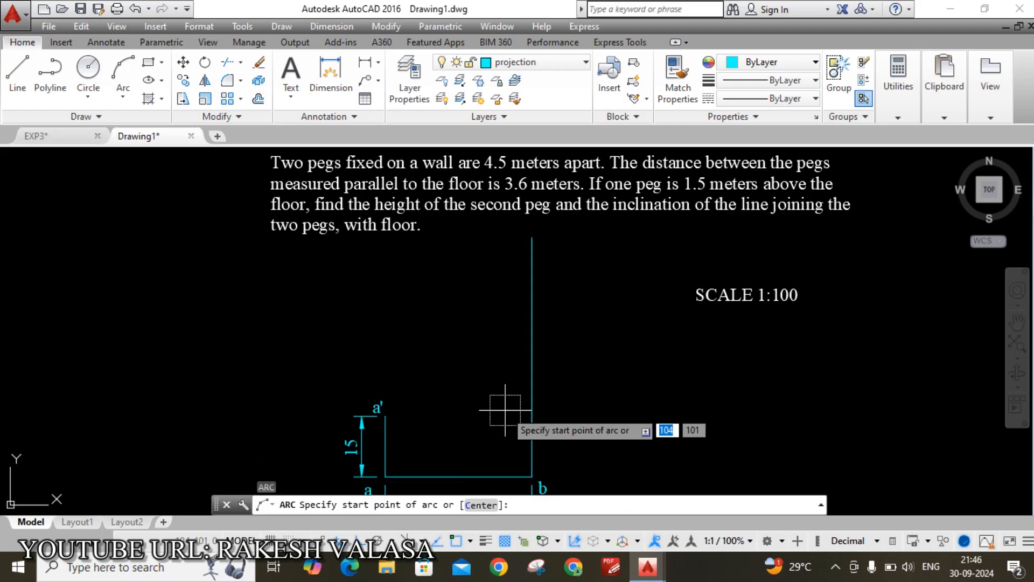
Draw a radius-45 arc centred at a' with Ortho off, crossing the vertical line from b
{"action": "type", "text": "c"}
{"action": "key", "text": "Return"}
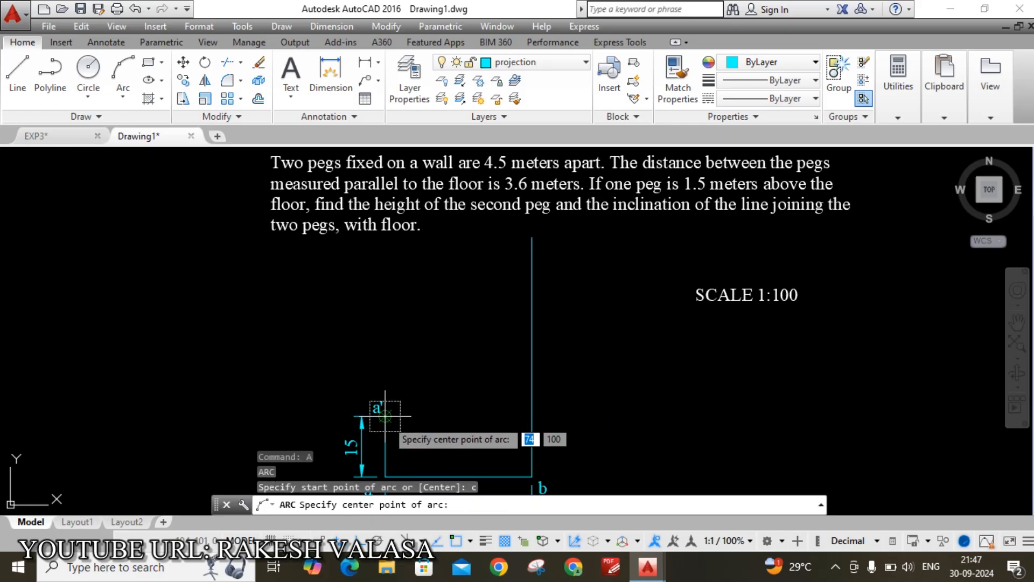
{"action": "left_click", "coordinate": [384, 415]}
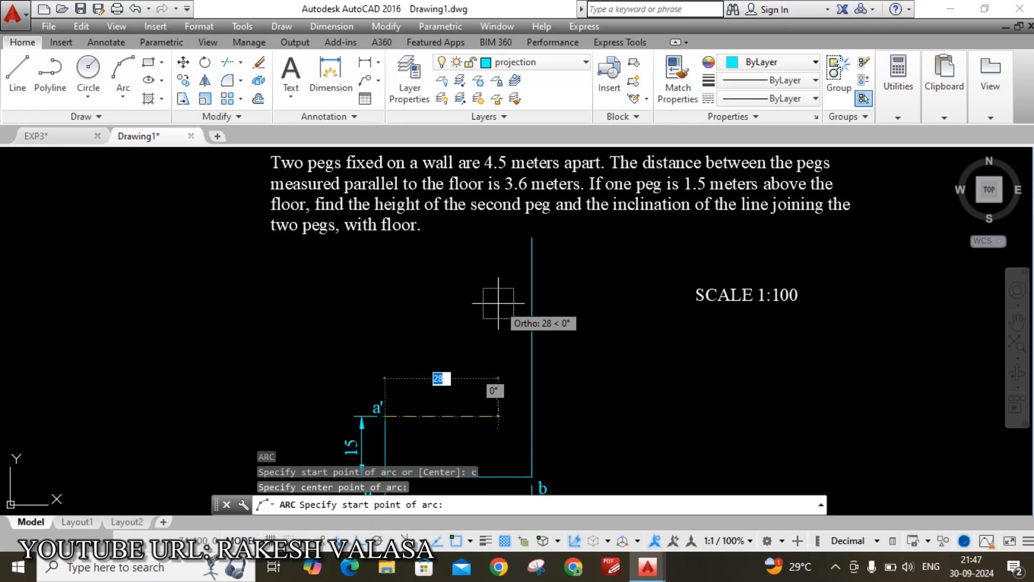
{"action": "key", "text": "F8"}
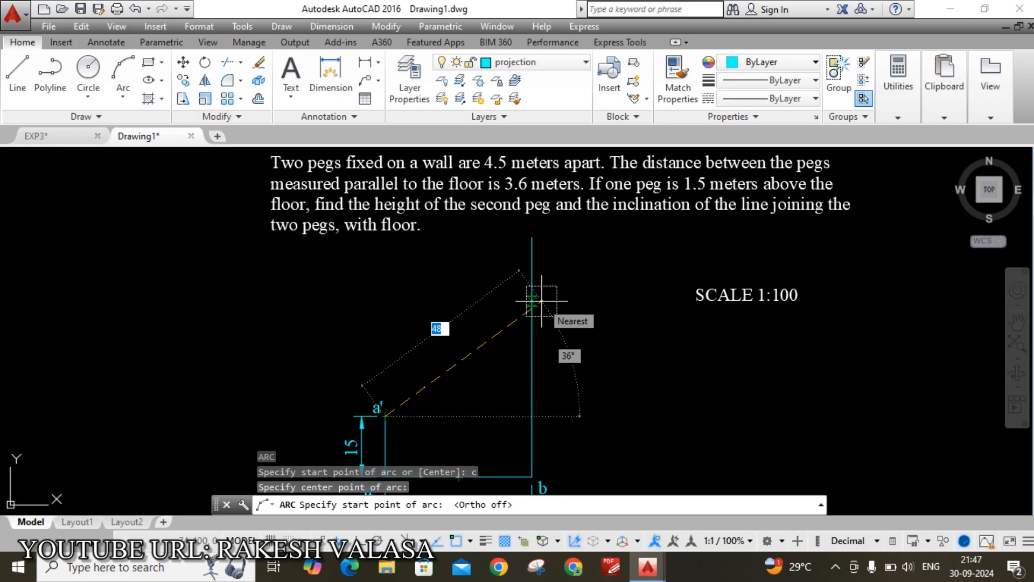
{"action": "type", "text": "5"}
{"action": "key", "text": "Return"}
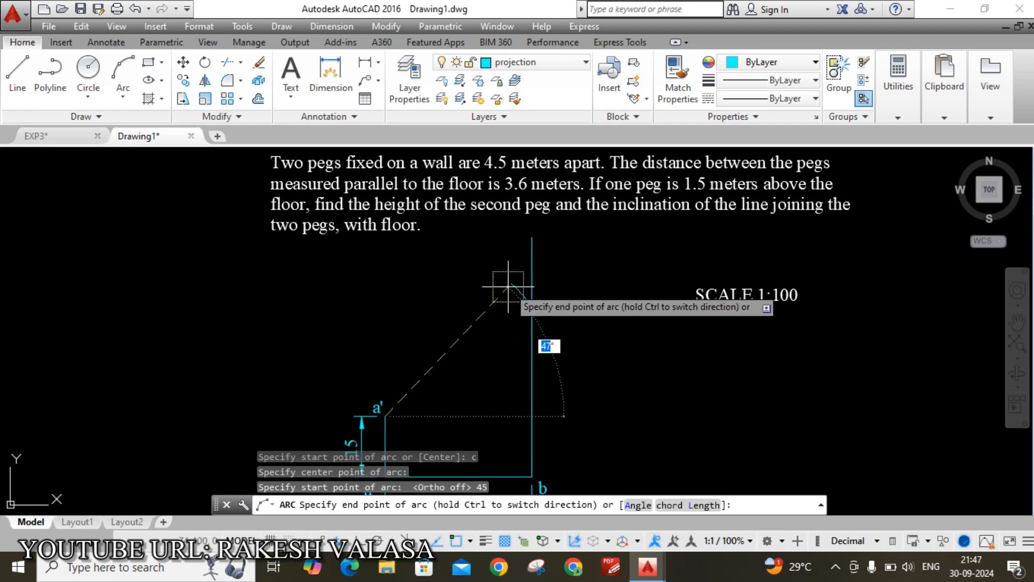
{"action": "key", "text": "Escape"}
{"action": "scroll", "coordinate": [533, 312], "scroll_direction": "up", "scroll_amount": 2}
{"action": "scroll", "coordinate": [532, 312], "scroll_direction": "down", "scroll_amount": 2}
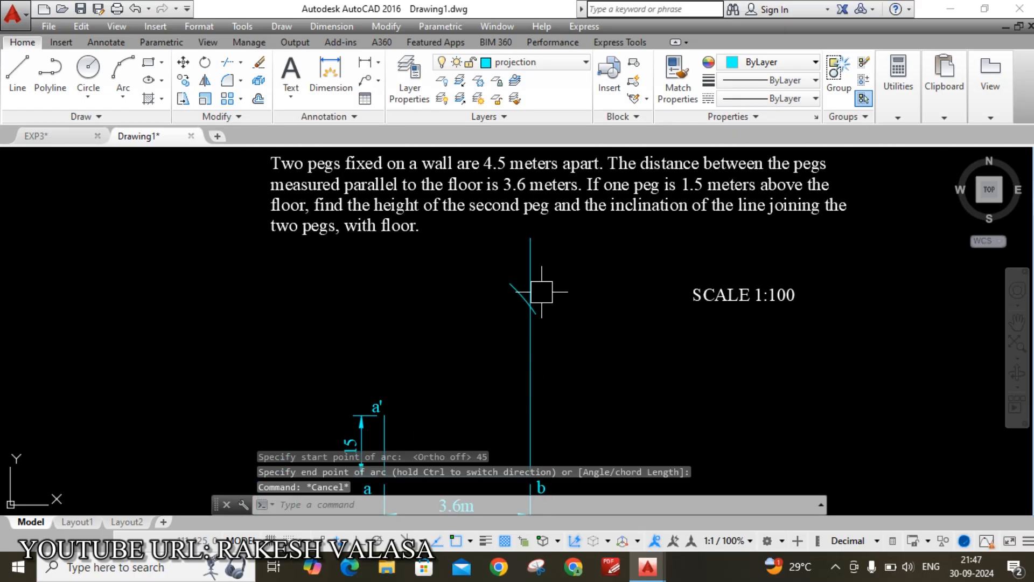
{"action": "scroll", "coordinate": [542, 292], "scroll_direction": "up", "scroll_amount": 3}
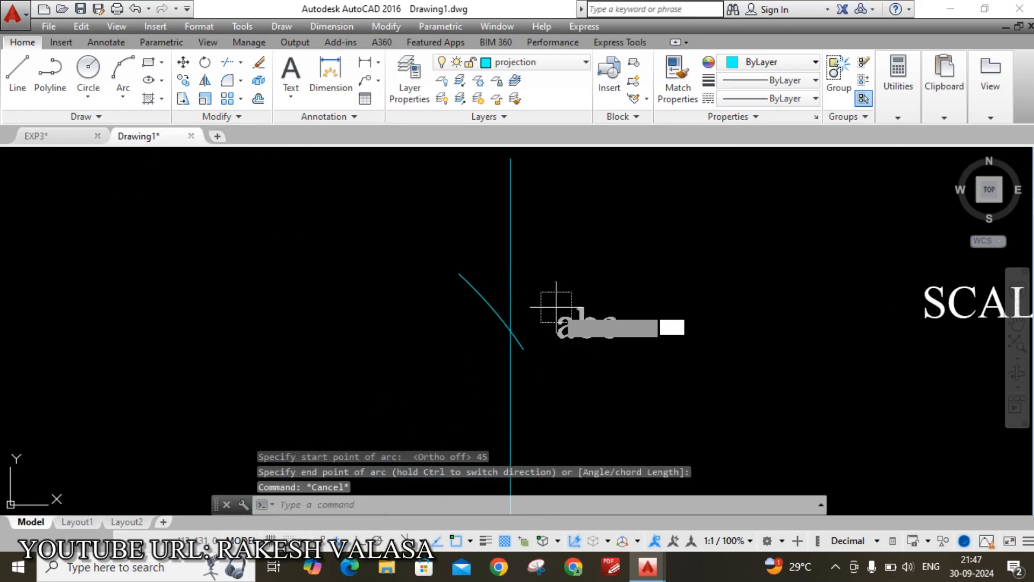
Label the point where the arc cuts the vertical projector as b' with multiline text
{"action": "scroll", "coordinate": [556, 304], "scroll_direction": "up", "scroll_amount": 2}
{"action": "type", "text": "mt"}
{"action": "key", "text": "Return"}
{"action": "left_click", "coordinate": [526, 293]}
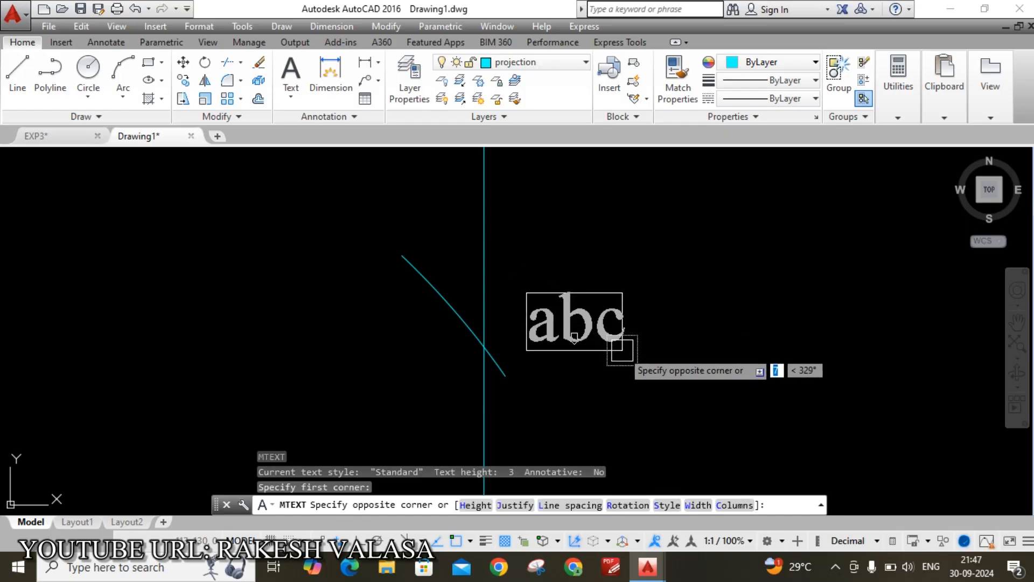
{"action": "left_click", "coordinate": [634, 358]}
{"action": "type", "text": "b'"}
{"action": "left_click", "coordinate": [649, 302]}
Draw the straight line from a' up to b'
{"action": "scroll", "coordinate": [653, 293], "scroll_direction": "down", "scroll_amount": 2}
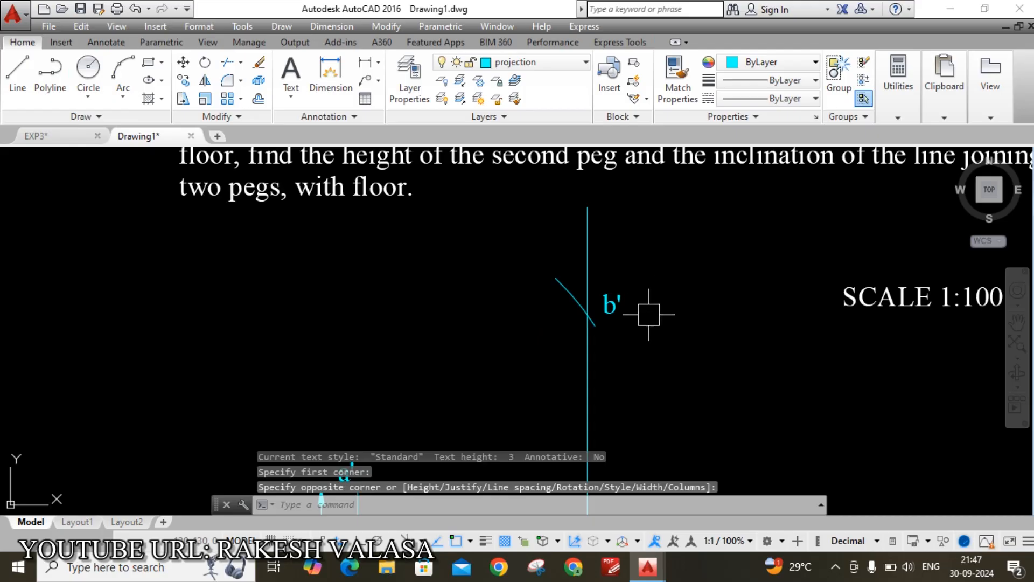
{"action": "scroll", "coordinate": [649, 313], "scroll_direction": "down", "scroll_amount": 1}
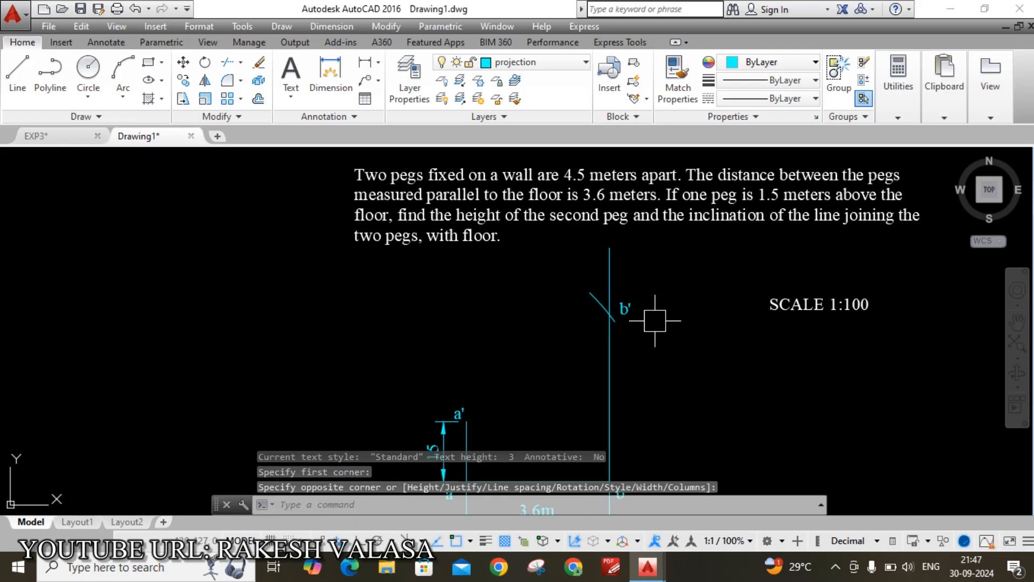
{"action": "middle_click_drag", "start_coordinate": [664, 338], "coordinate": [628, 327]}
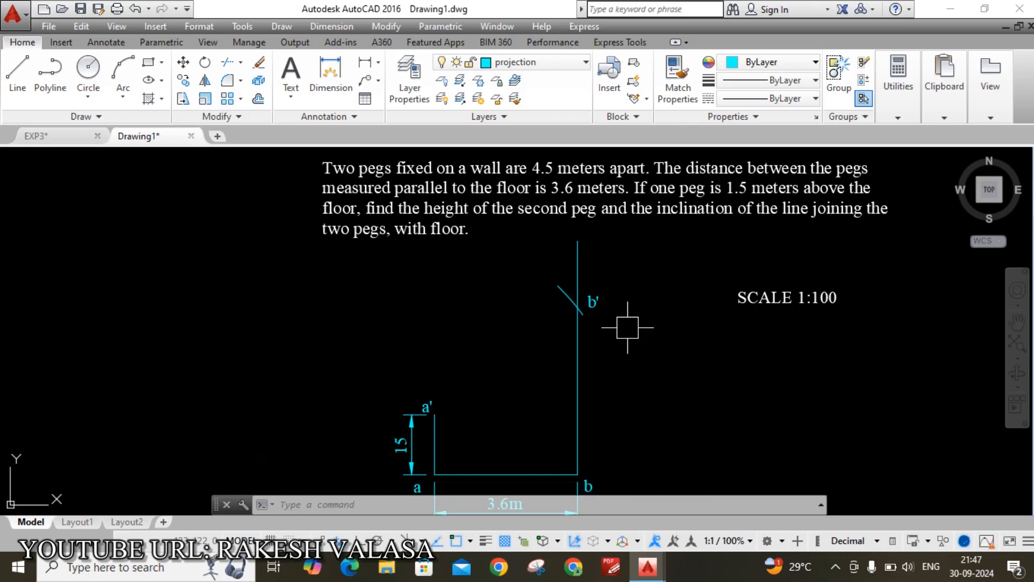
{"action": "type", "text": "l"}
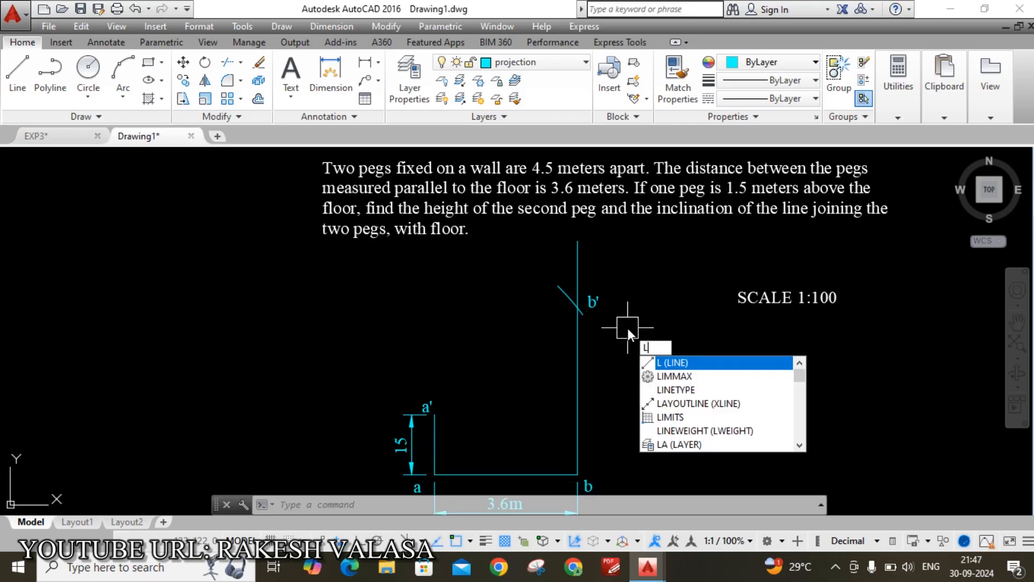
{"action": "key", "text": "Return"}
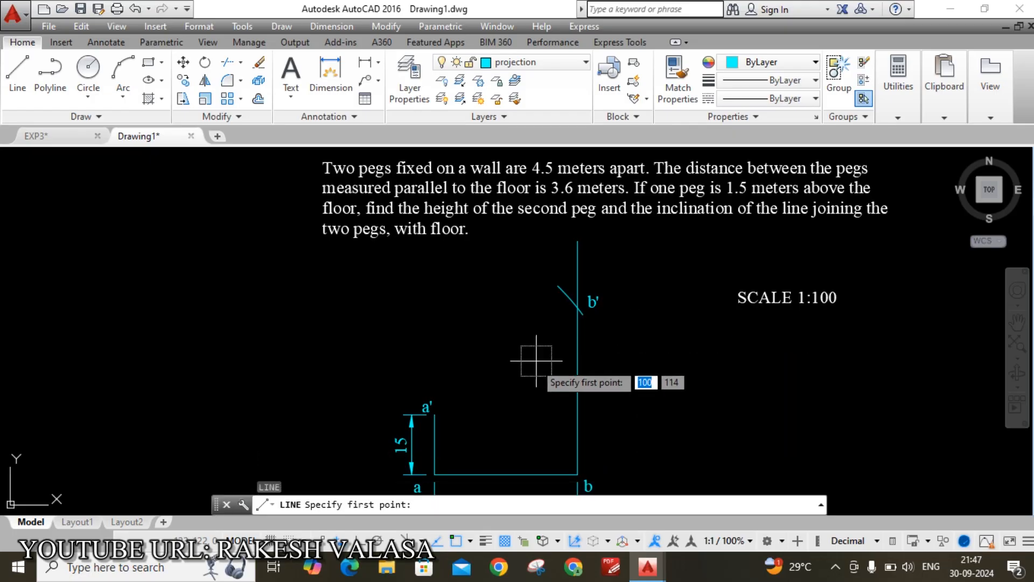
{"action": "left_click", "coordinate": [434, 414]}
{"action": "scroll", "coordinate": [621, 264], "scroll_direction": "up", "scroll_amount": 5}
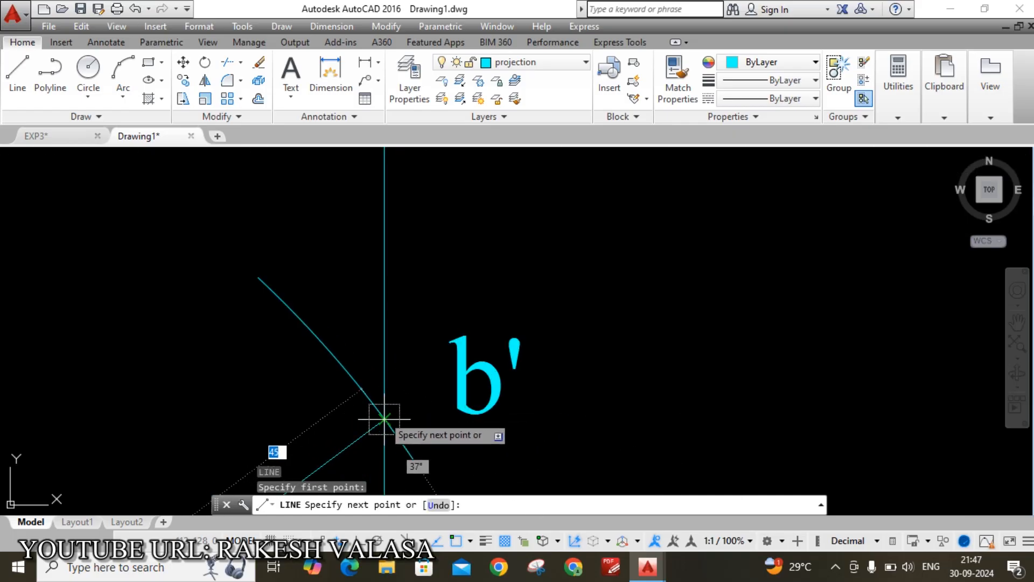
{"action": "key", "text": "Escape"}
{"action": "scroll", "coordinate": [585, 268], "scroll_direction": "down", "scroll_amount": 2}
{"action": "scroll", "coordinate": [586, 268], "scroll_direction": "down", "scroll_amount": 4}
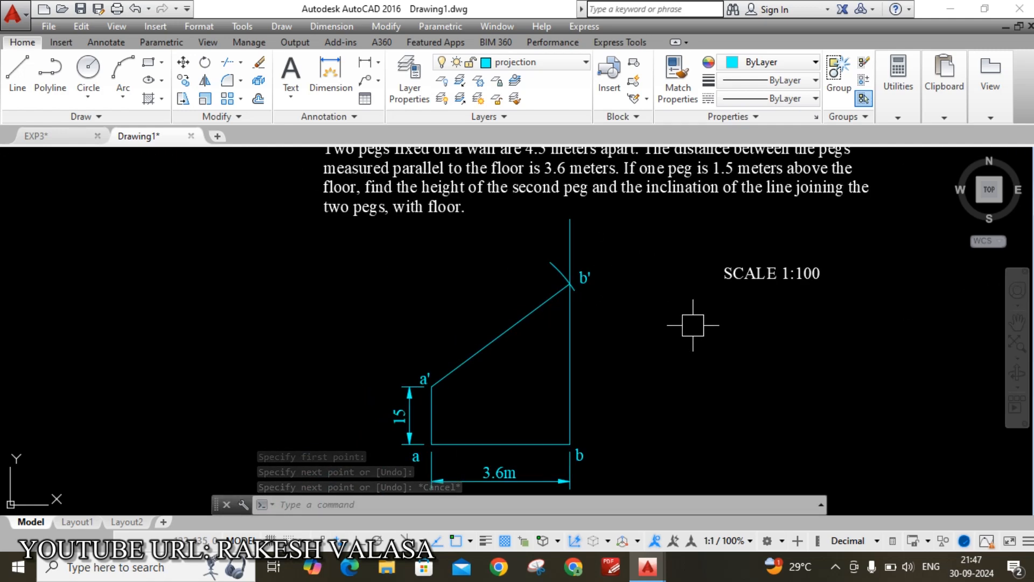
Place a 45 aligned dimension above the sloping line from a' to b'
{"action": "type", "text": "d"}
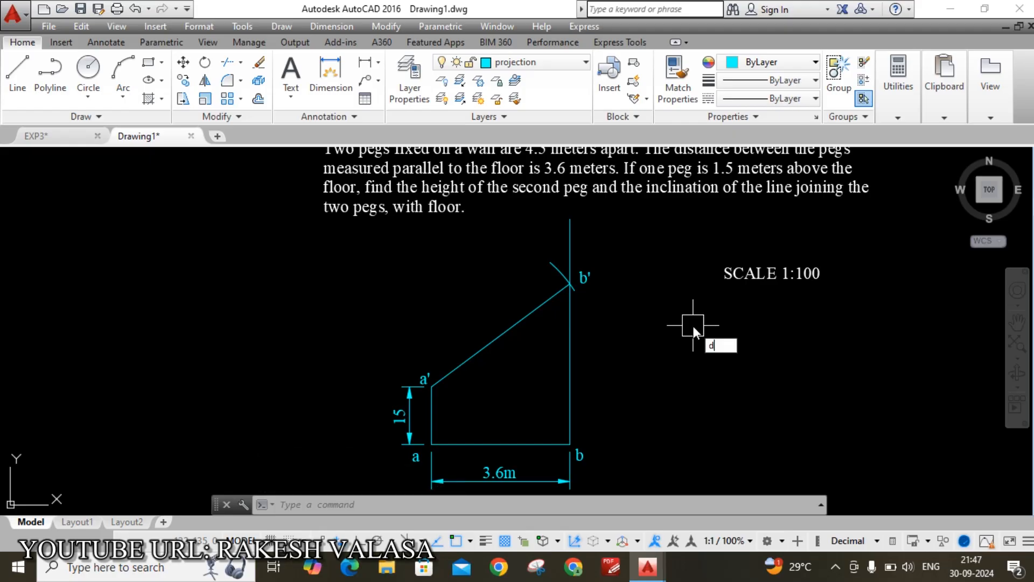
{"action": "type", "text": "al"}
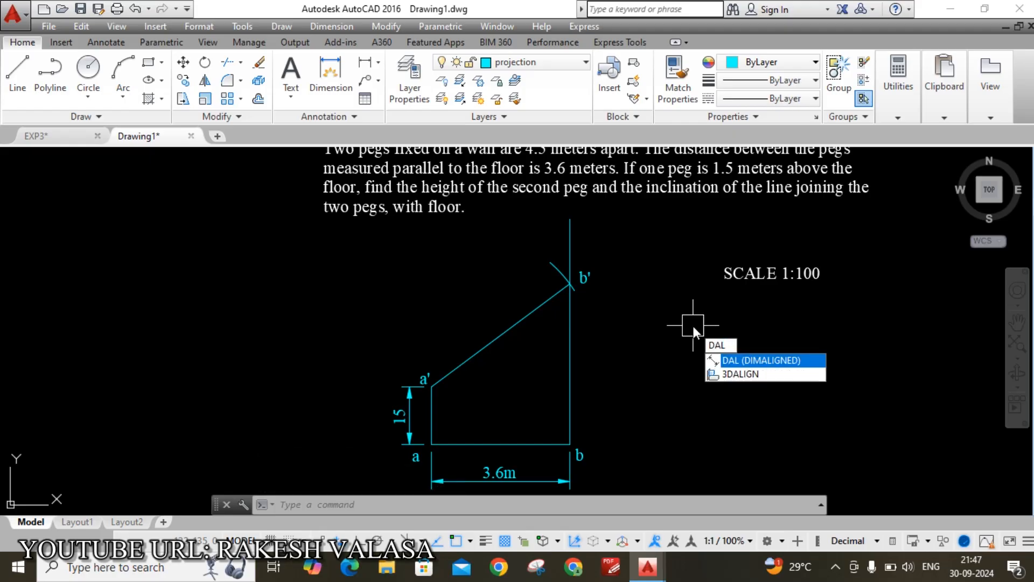
{"action": "key", "text": "Return"}
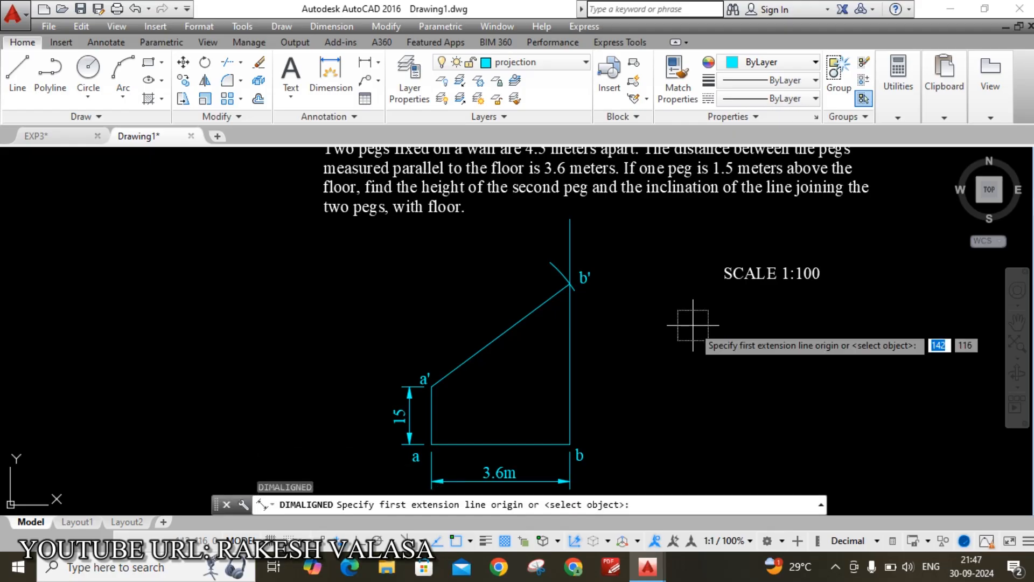
{"action": "left_click", "coordinate": [432, 386]}
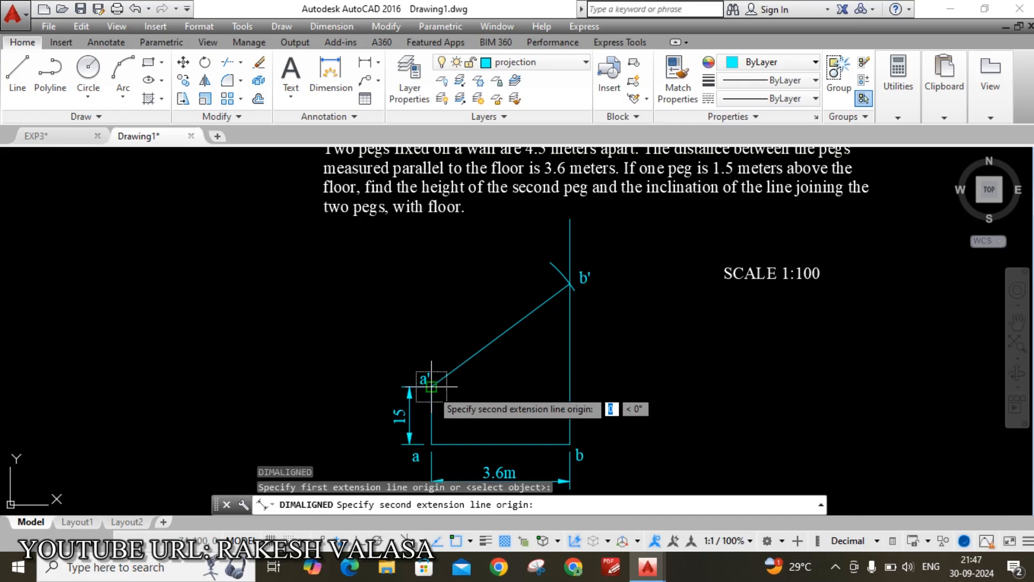
{"action": "left_click", "coordinate": [569, 286]}
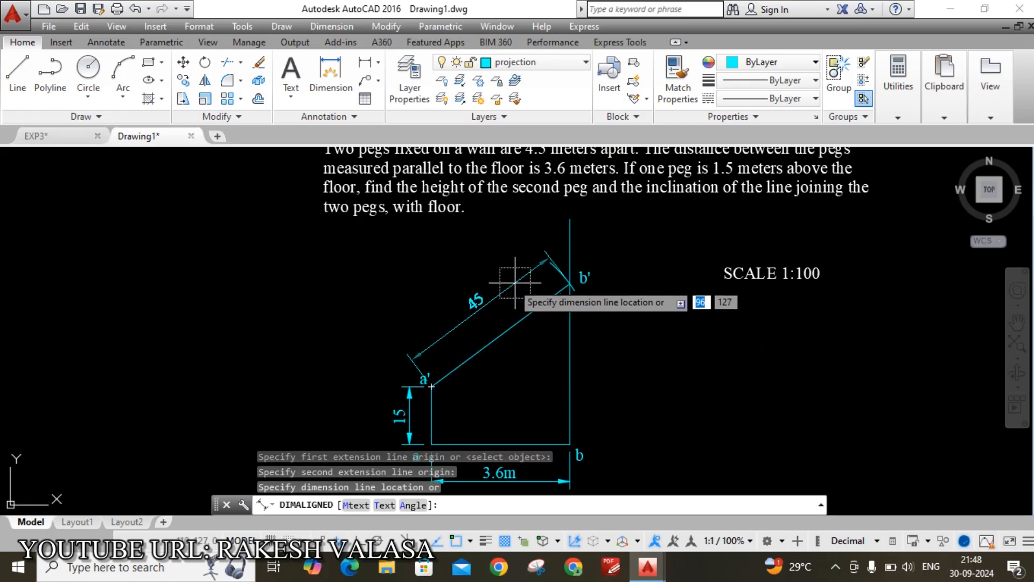
{"action": "left_click", "coordinate": [510, 288]}
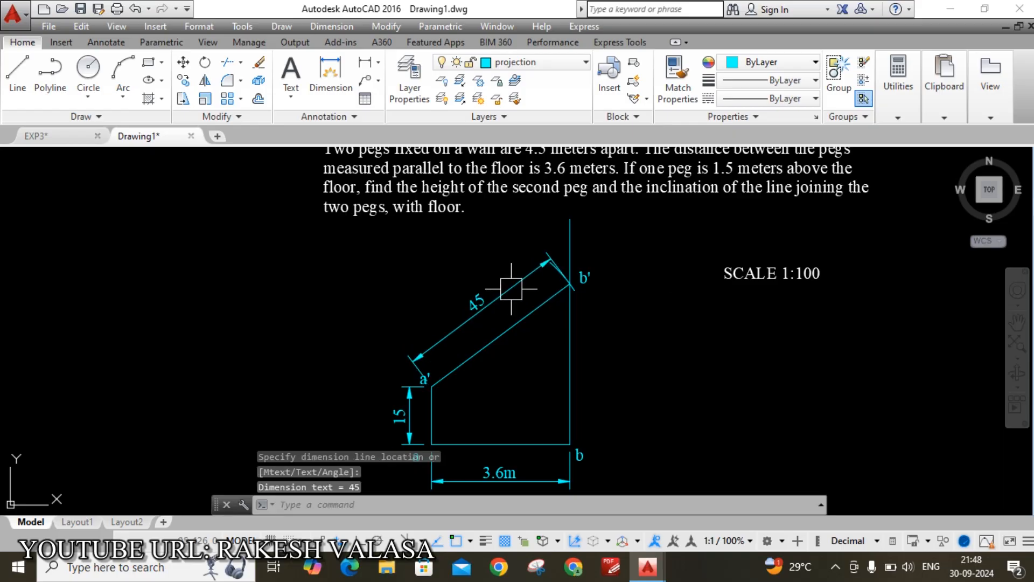
{"action": "key", "text": "Escape"}
{"action": "scroll", "coordinate": [436, 397], "scroll_direction": "up", "scroll_amount": 4}
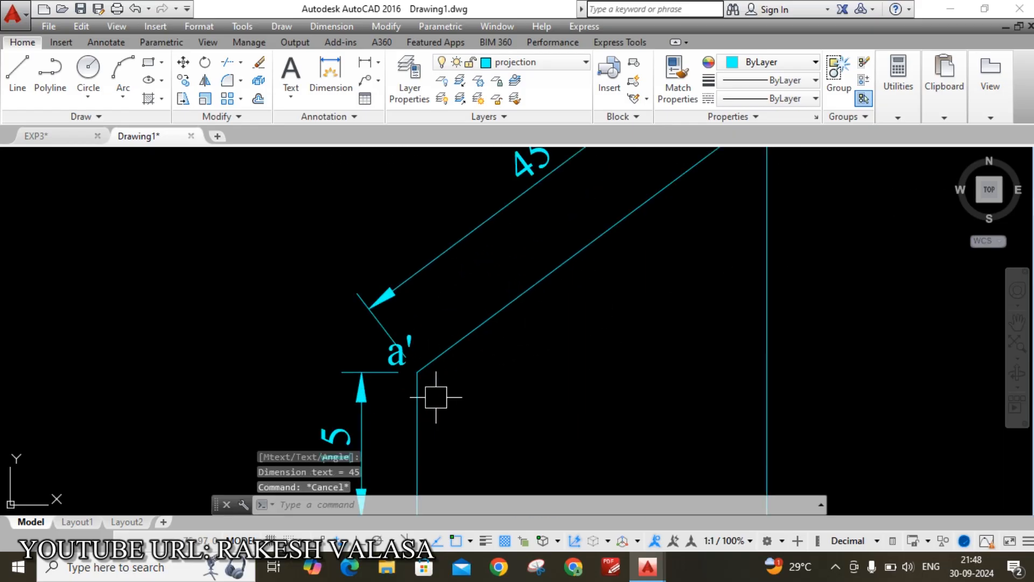
{"action": "scroll", "coordinate": [396, 360], "scroll_direction": "up", "scroll_amount": 4}
Move the a' label further right toward its corner
{"action": "type", "text": "m"}
{"action": "key", "text": "Return"}
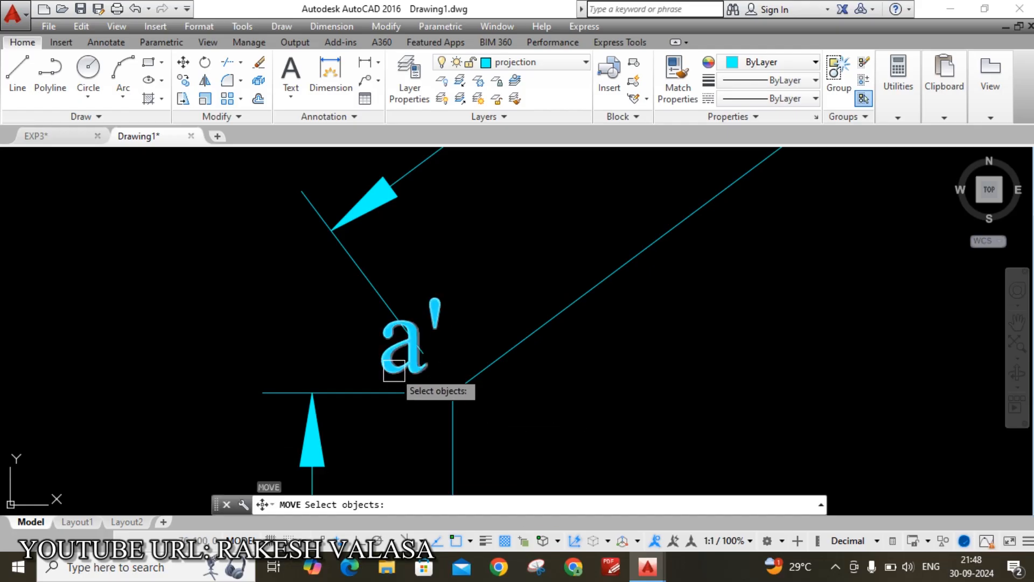
{"action": "left_click", "coordinate": [394, 371]}
{"action": "key", "text": "Return"}
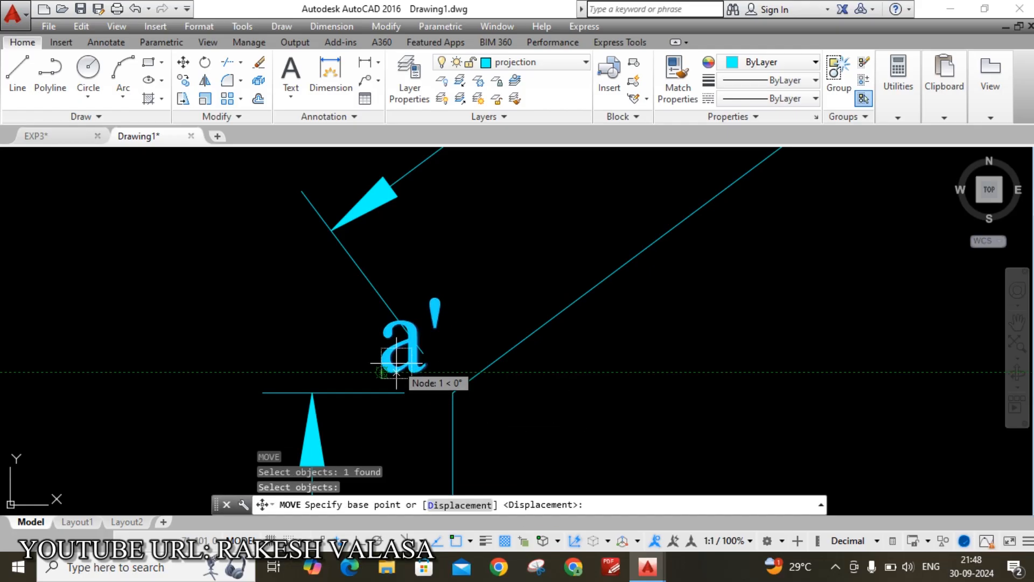
{"action": "left_click", "coordinate": [396, 371]}
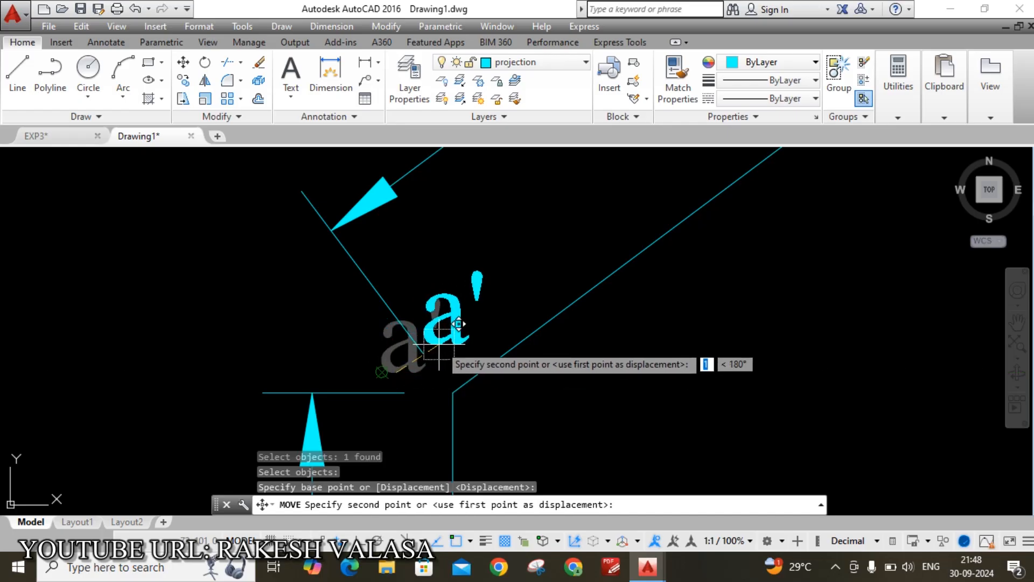
{"action": "left_click", "coordinate": [514, 373]}
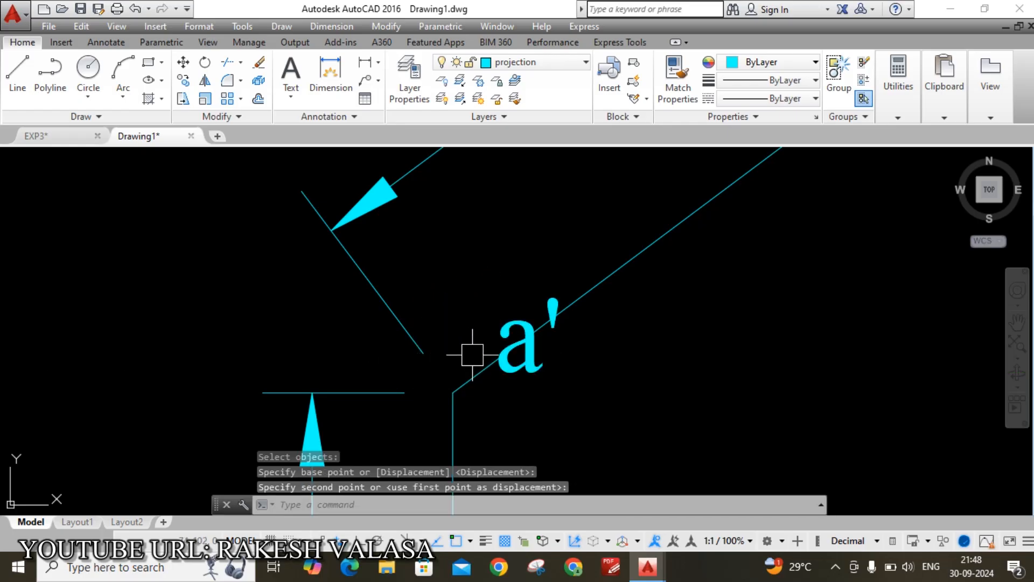
{"action": "key", "text": "Escape"}
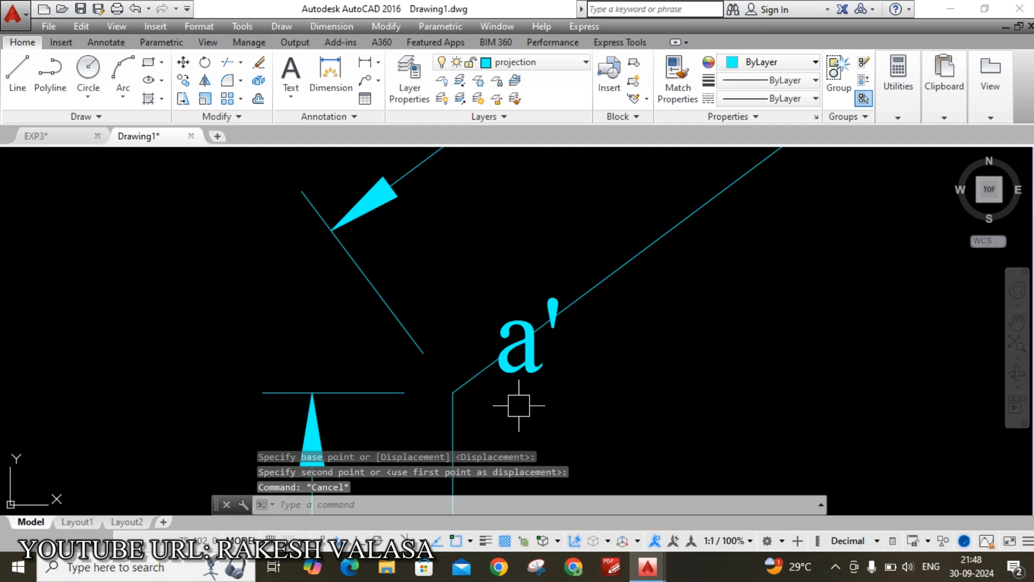
Move the a' label again so it sits beside a', clear of the 45 dimension
{"action": "key", "text": "Return"}
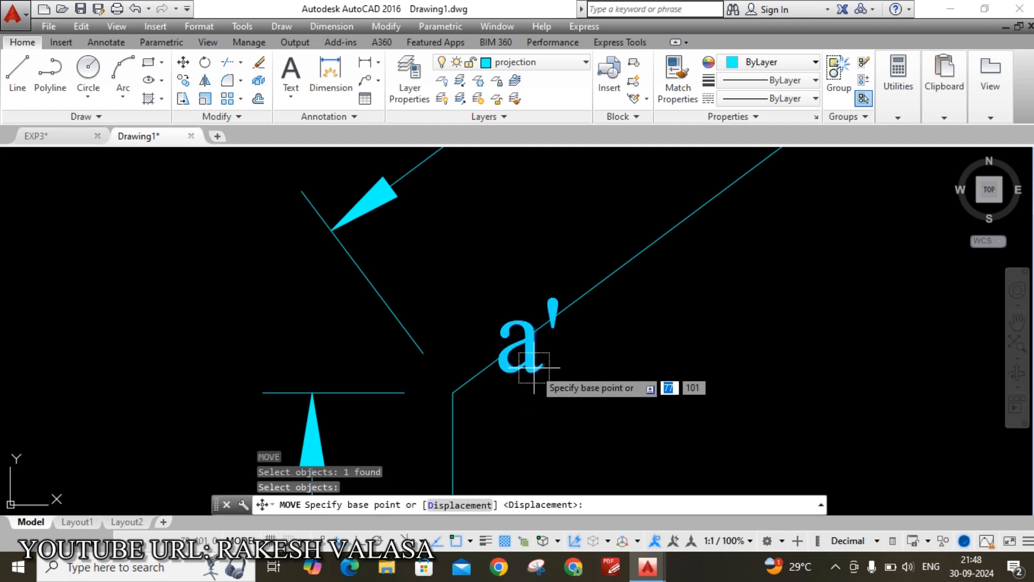
{"action": "left_click", "coordinate": [533, 368]}
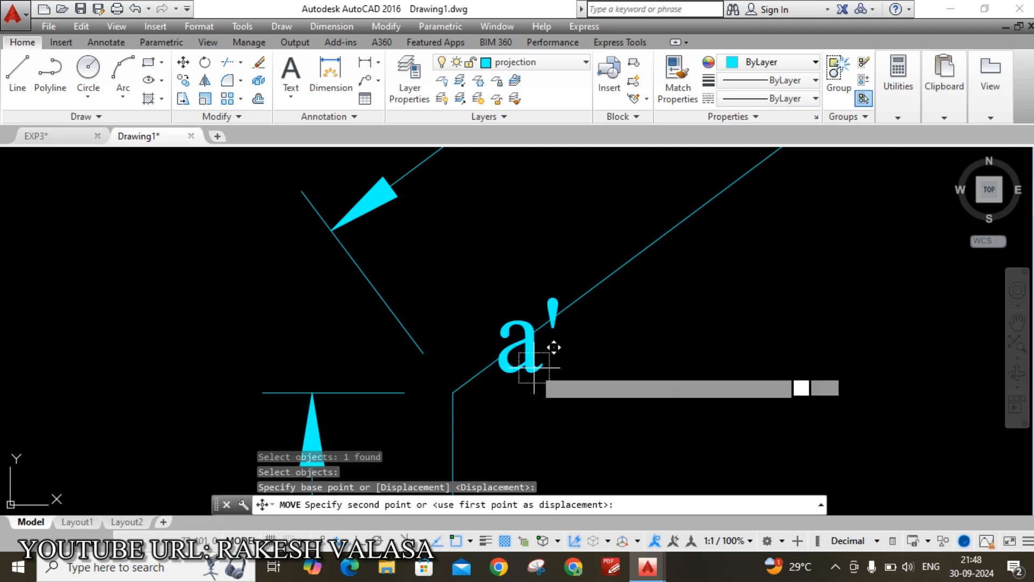
{"action": "left_click", "coordinate": [475, 340]}
{"action": "scroll", "coordinate": [479, 341], "scroll_direction": "down", "scroll_amount": 4}
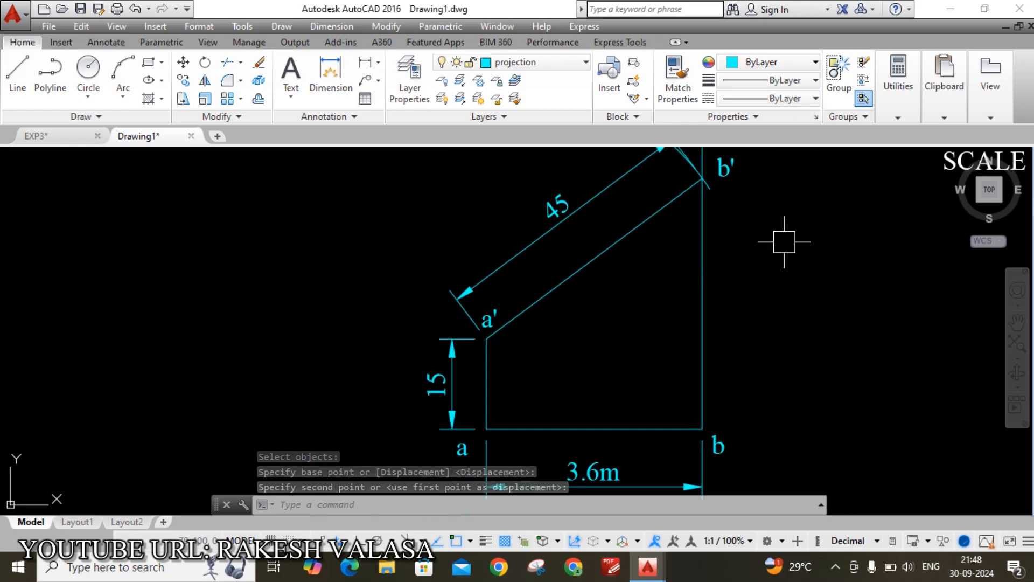
{"action": "middle_click_drag", "start_coordinate": [784, 242], "coordinate": [661, 307]}
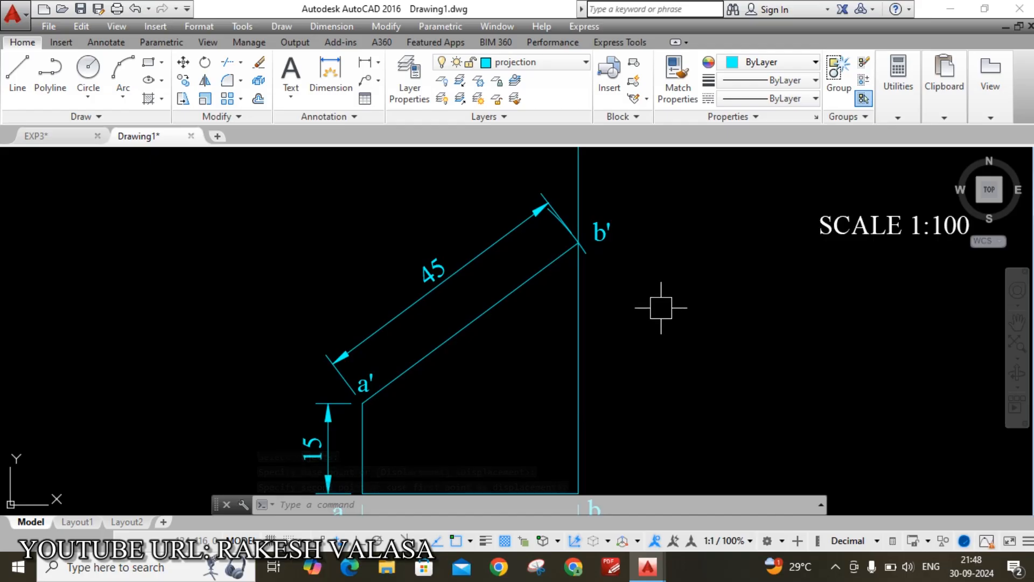
{"action": "type", "text": "do"}
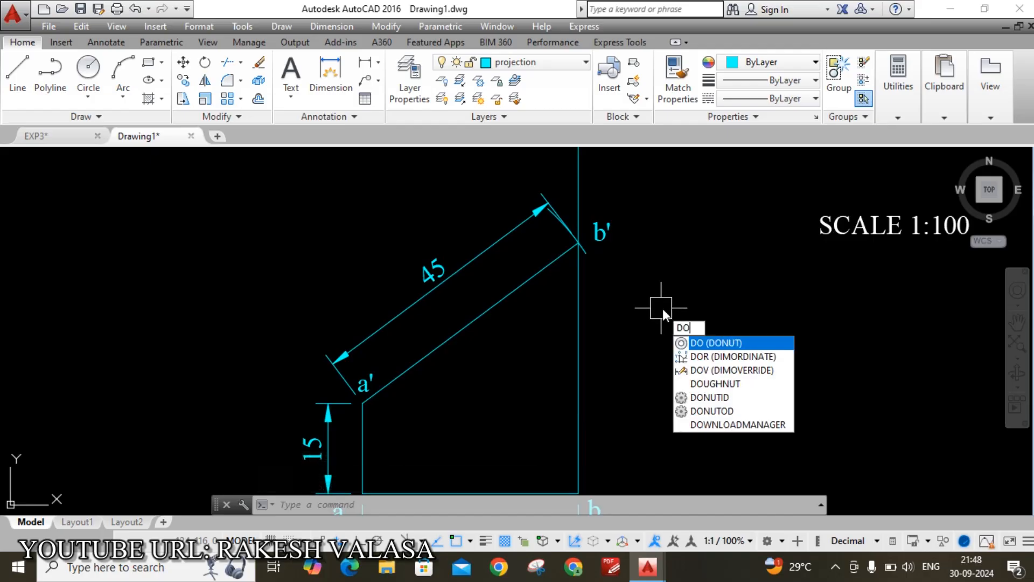
{"action": "key", "text": "Escape"}
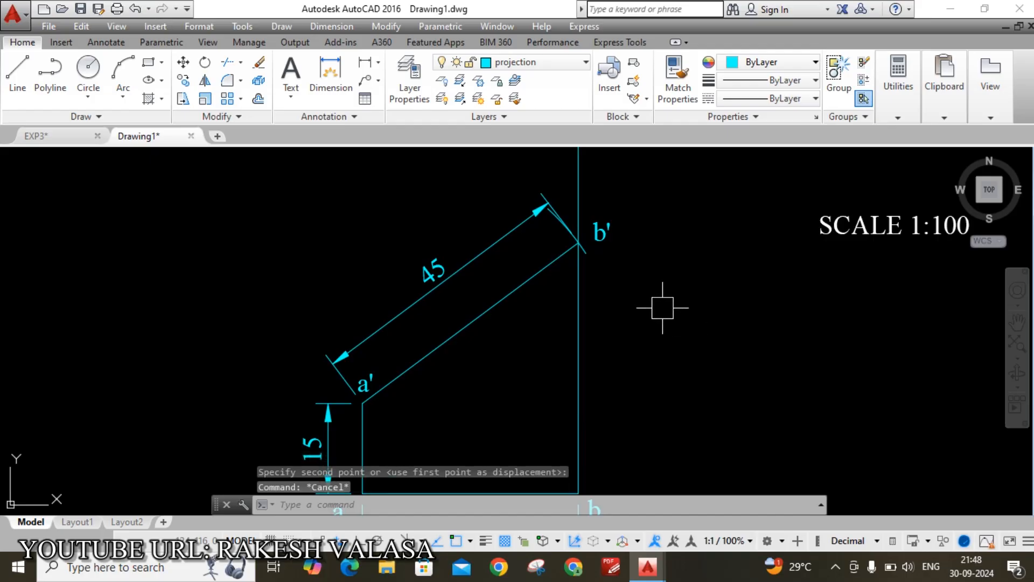
{"action": "scroll", "coordinate": [659, 270], "scroll_direction": "down", "scroll_amount": 2}
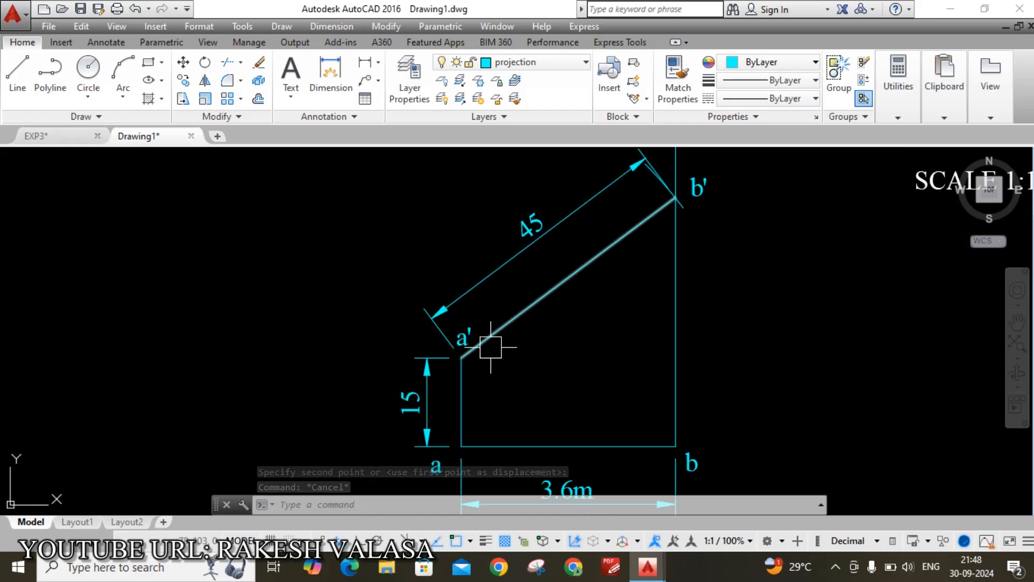
Draw a horizontal reference line through a' extending to the right
{"action": "type", "text": "l"}
{"action": "key", "text": "Return"}
{"action": "scroll", "coordinate": [482, 351], "scroll_direction": "up", "scroll_amount": 6}
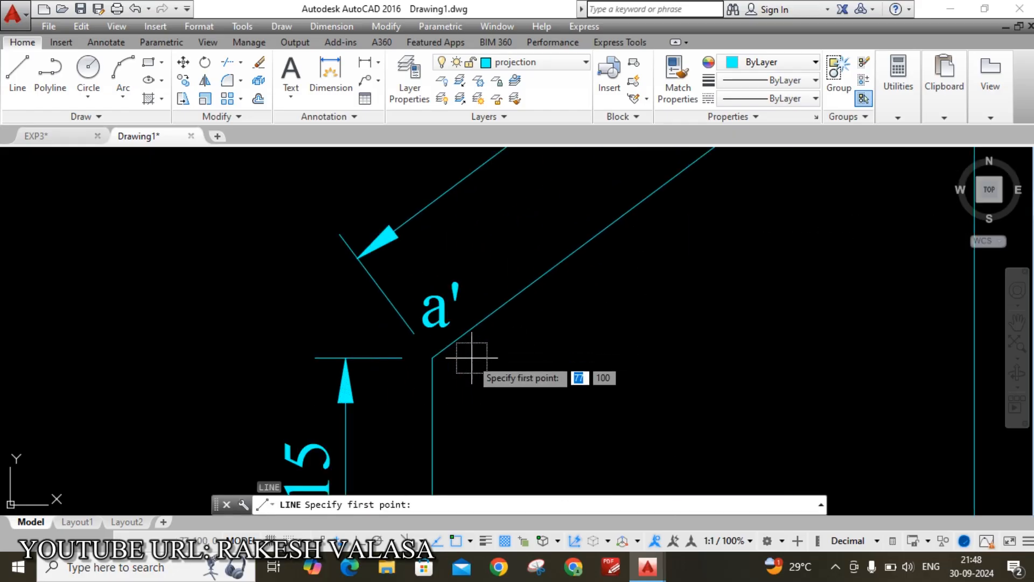
{"action": "left_click", "coordinate": [432, 357]}
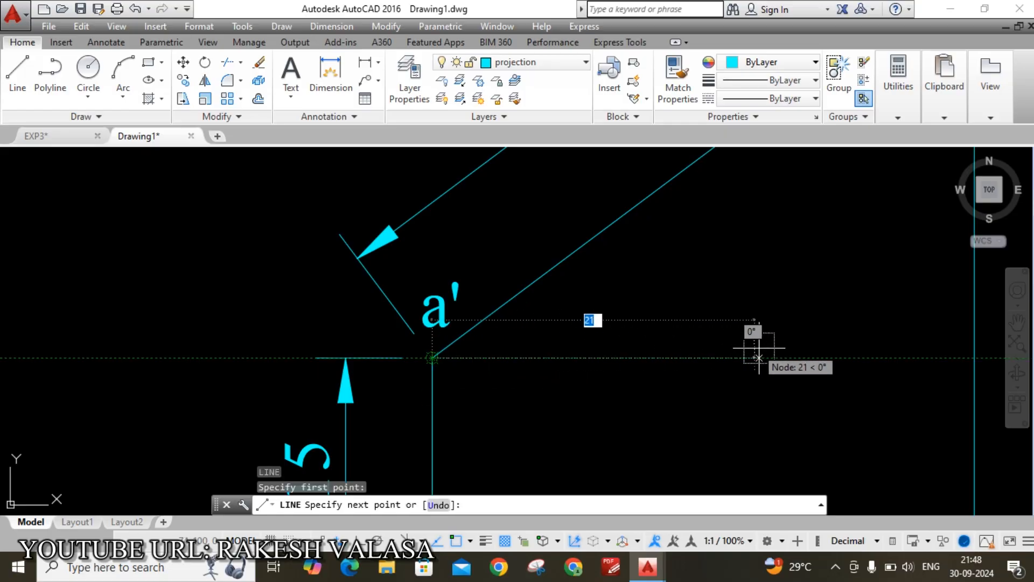
{"action": "left_click", "coordinate": [733, 358]}
{"action": "key", "text": "Escape"}
{"action": "scroll", "coordinate": [676, 327], "scroll_direction": "down", "scroll_amount": 2}
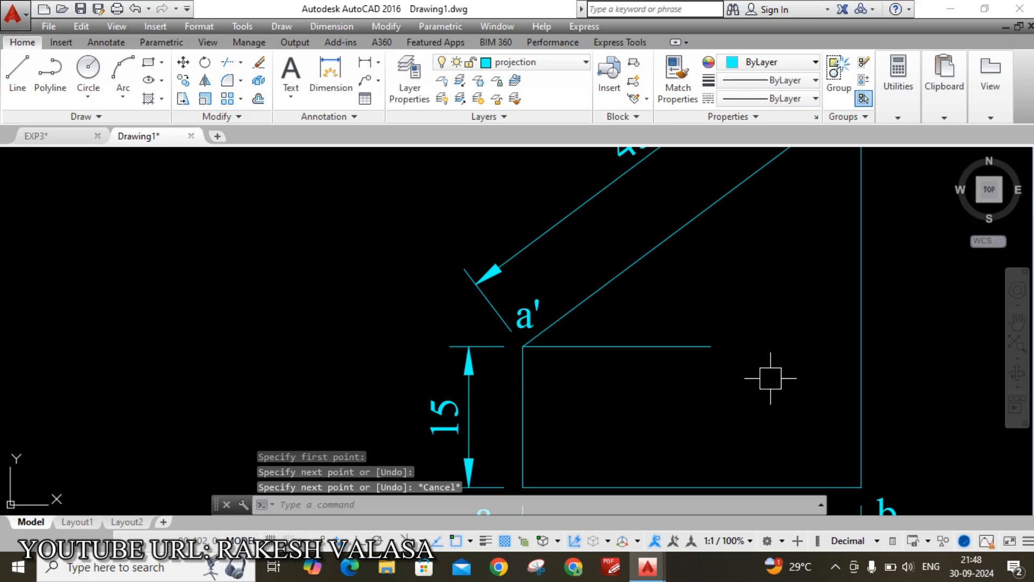
Add a 37° angular dimension between the horizontal line and line a'b'
{"action": "type", "text": "dan"}
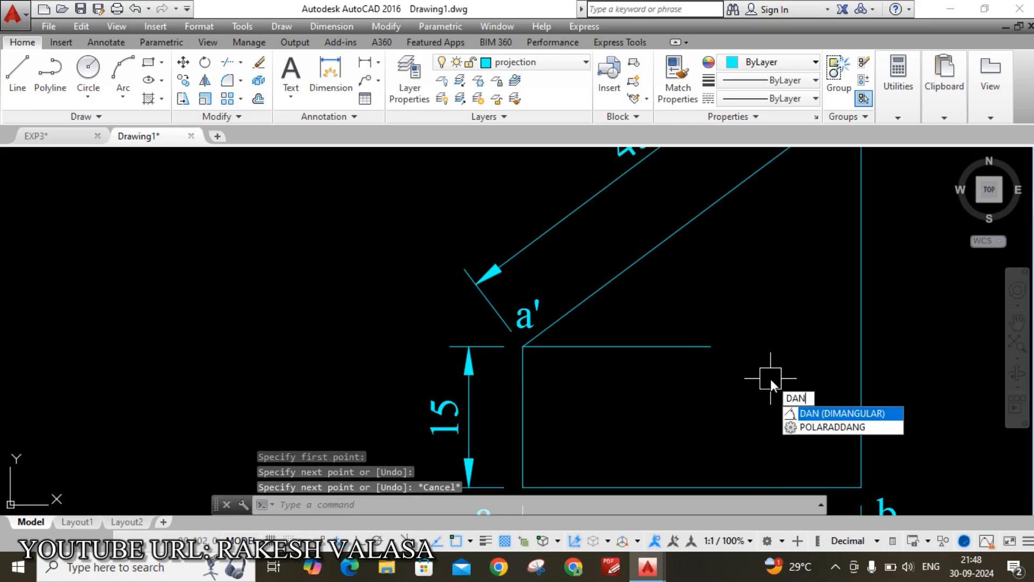
{"action": "key", "text": "Return"}
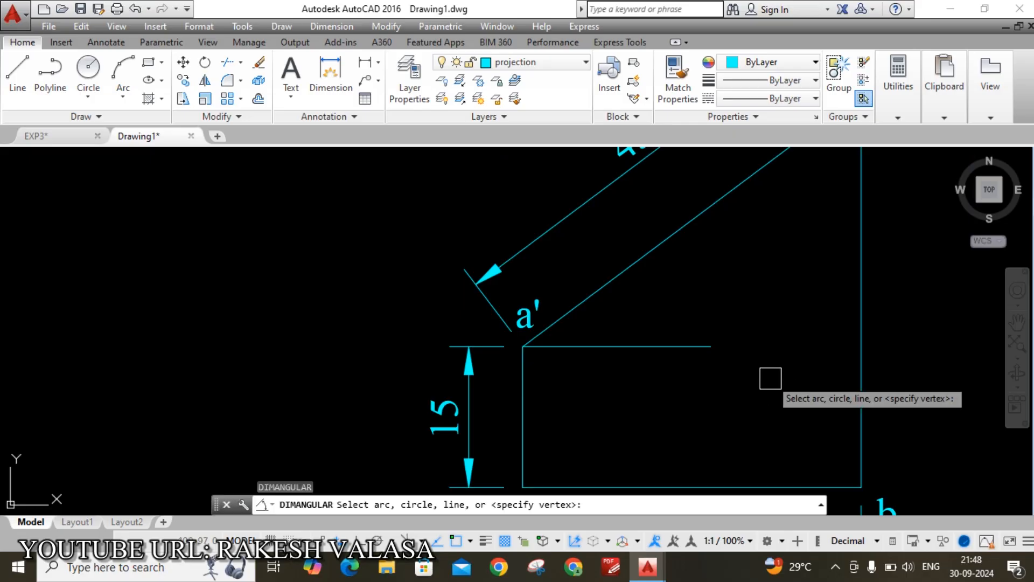
{"action": "left_click", "coordinate": [668, 345]}
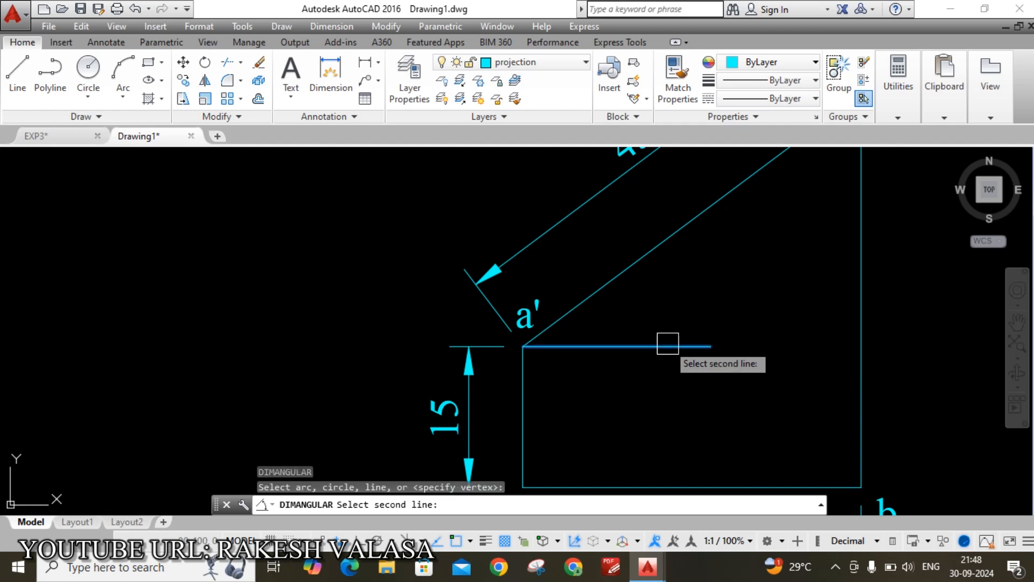
{"action": "left_click", "coordinate": [613, 279]}
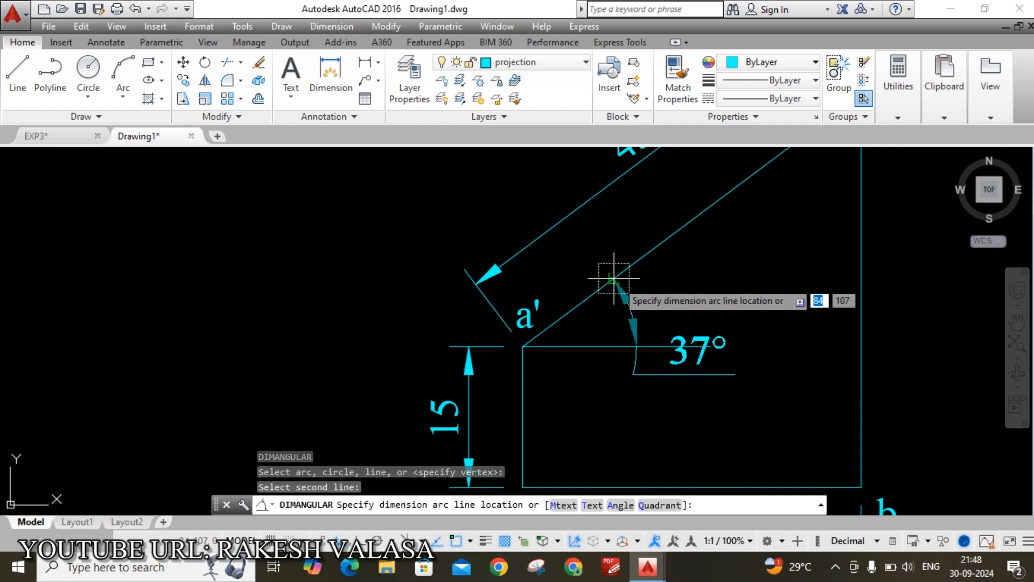
{"action": "left_click", "coordinate": [673, 305]}
{"action": "scroll", "coordinate": [700, 302], "scroll_direction": "down", "scroll_amount": 3}
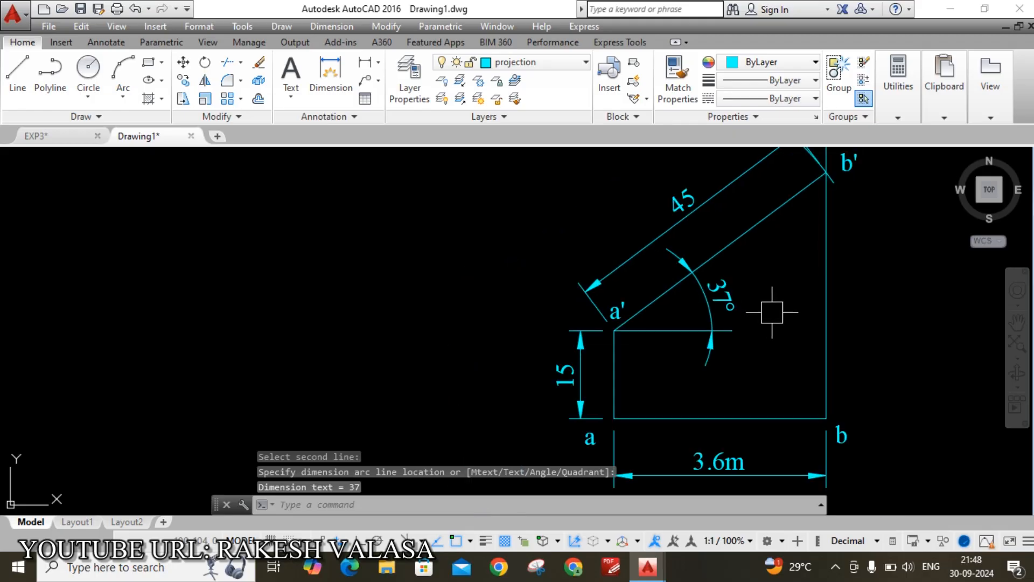
{"action": "scroll", "coordinate": [816, 297], "scroll_direction": "down", "scroll_amount": 1}
{"action": "middle_click_drag", "start_coordinate": [815, 297], "coordinate": [704, 318]}
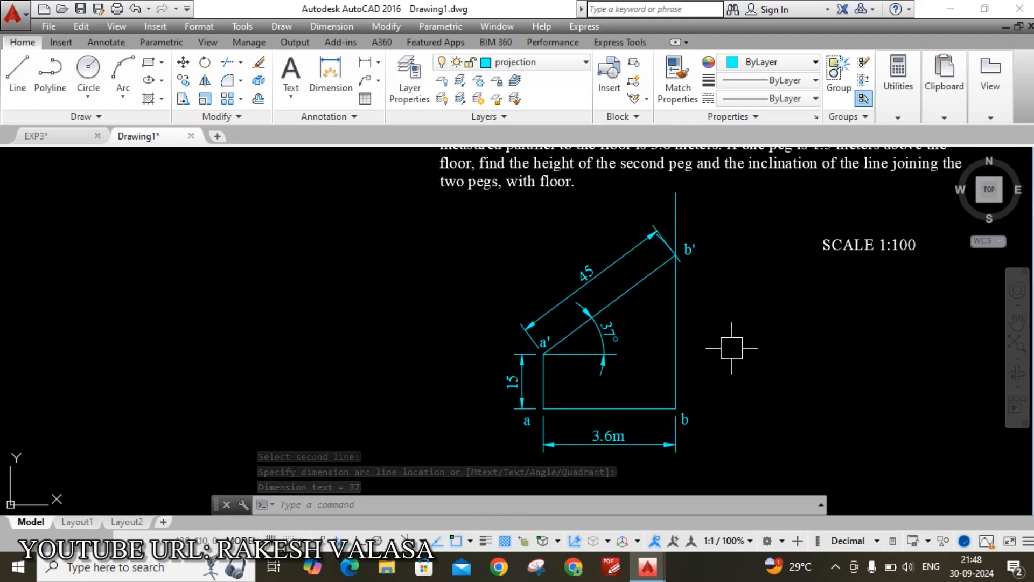
Add a vertical 42 linear dimension from b up to b', placed to the right
{"action": "type", "text": "DAL"}
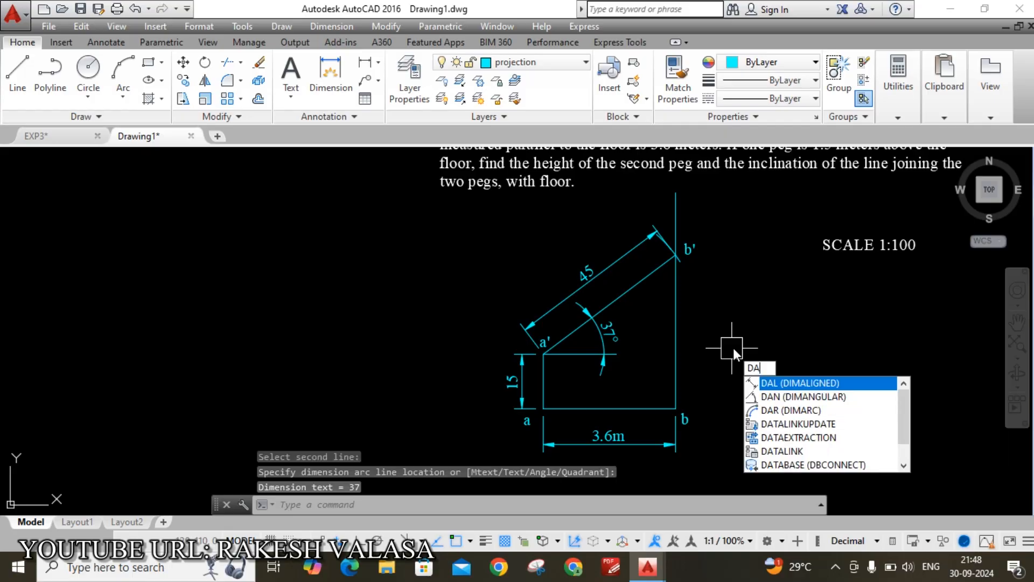
{"action": "key", "text": "BackSpace"}
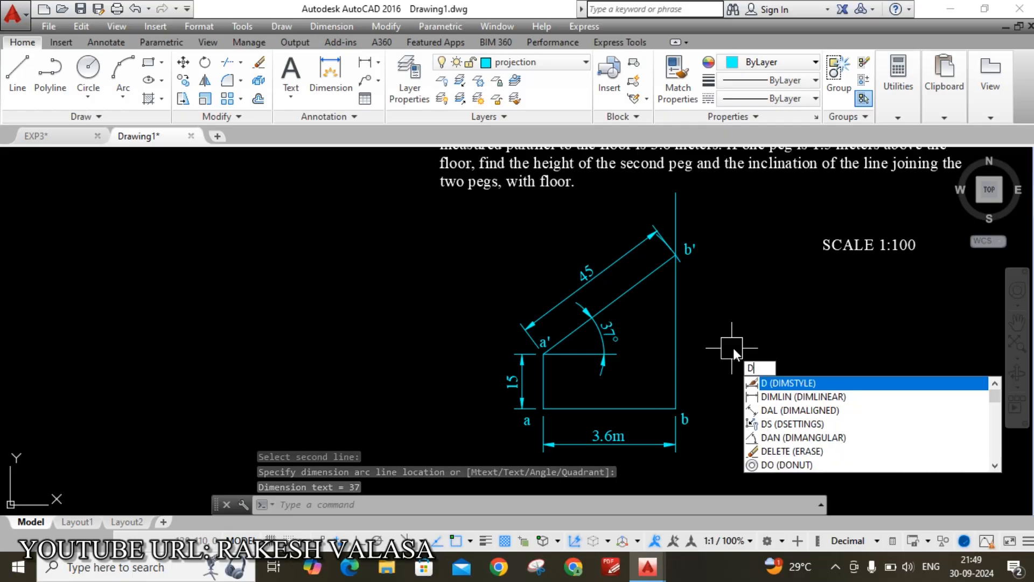
{"action": "type", "text": "LI"}
{"action": "key", "text": "Return"}
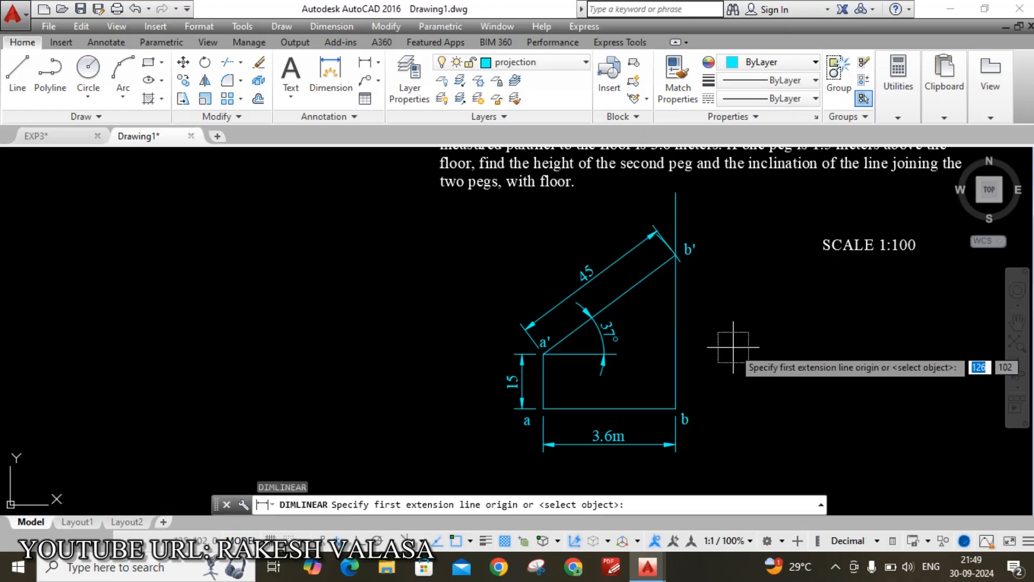
{"action": "left_click", "coordinate": [675, 409]}
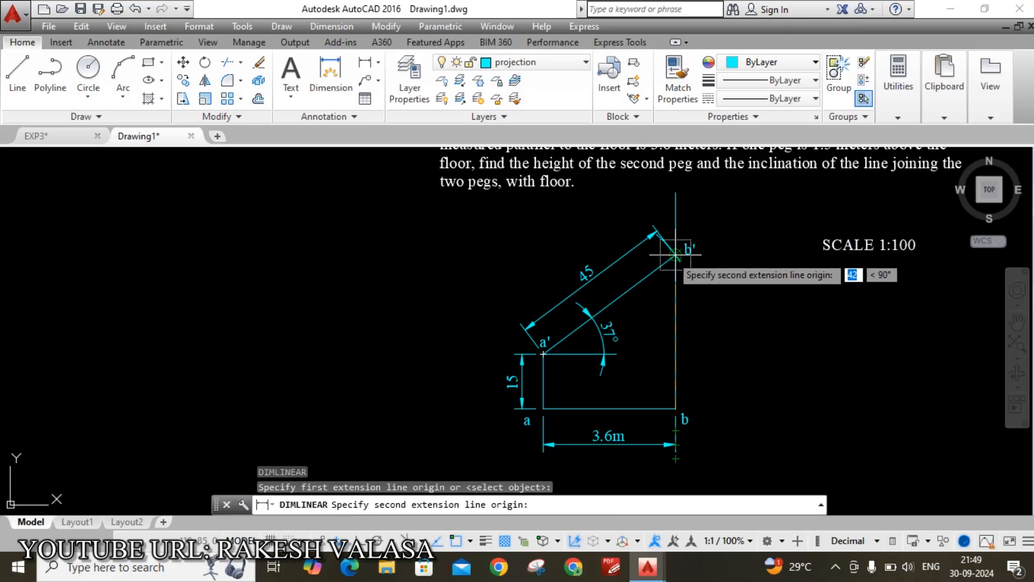
{"action": "scroll", "coordinate": [673, 256], "scroll_direction": "up", "scroll_amount": 5}
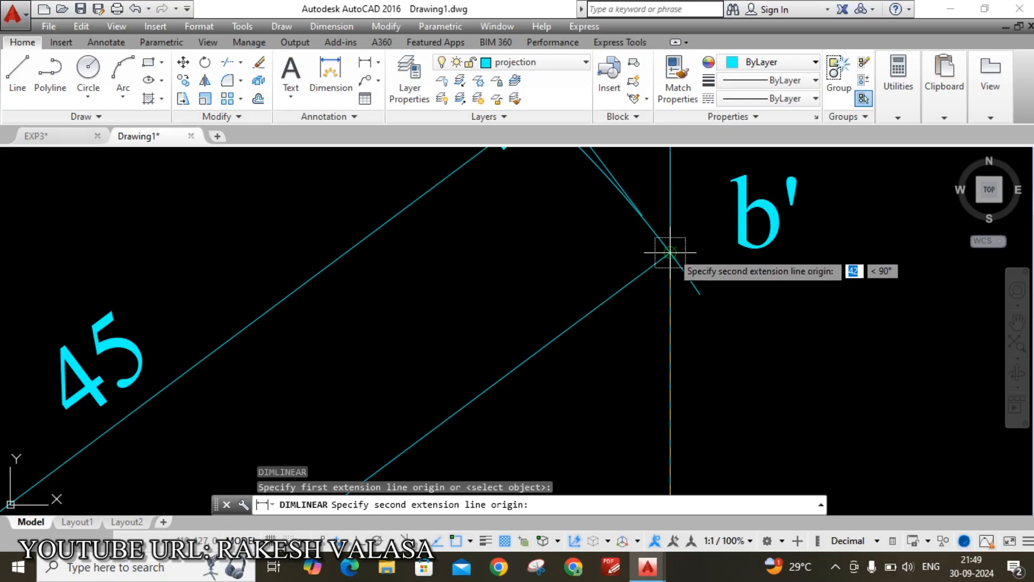
{"action": "left_click", "coordinate": [670, 251]}
{"action": "scroll", "coordinate": [670, 251], "scroll_direction": "down", "scroll_amount": 5}
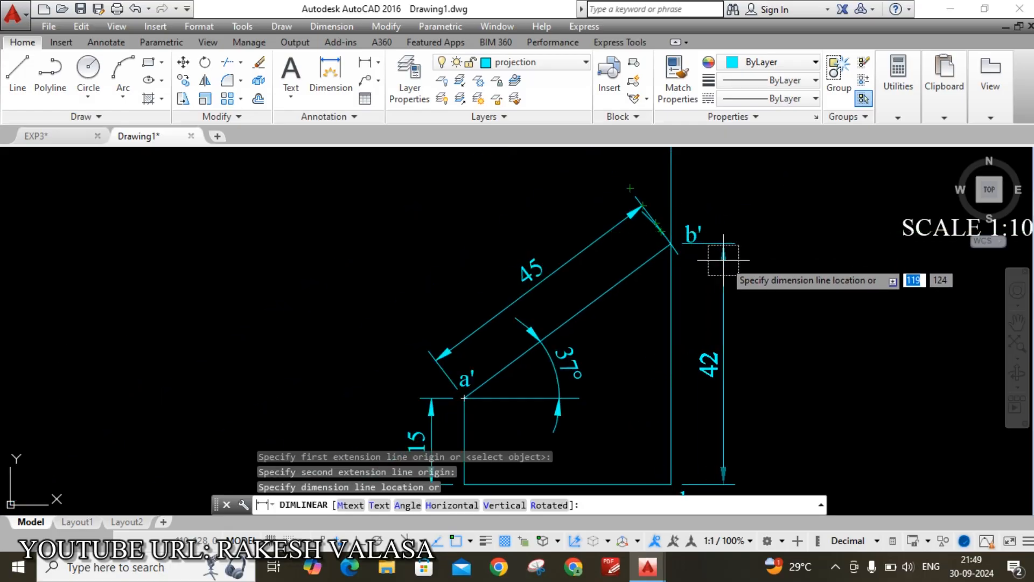
{"action": "left_click", "coordinate": [717, 303]}
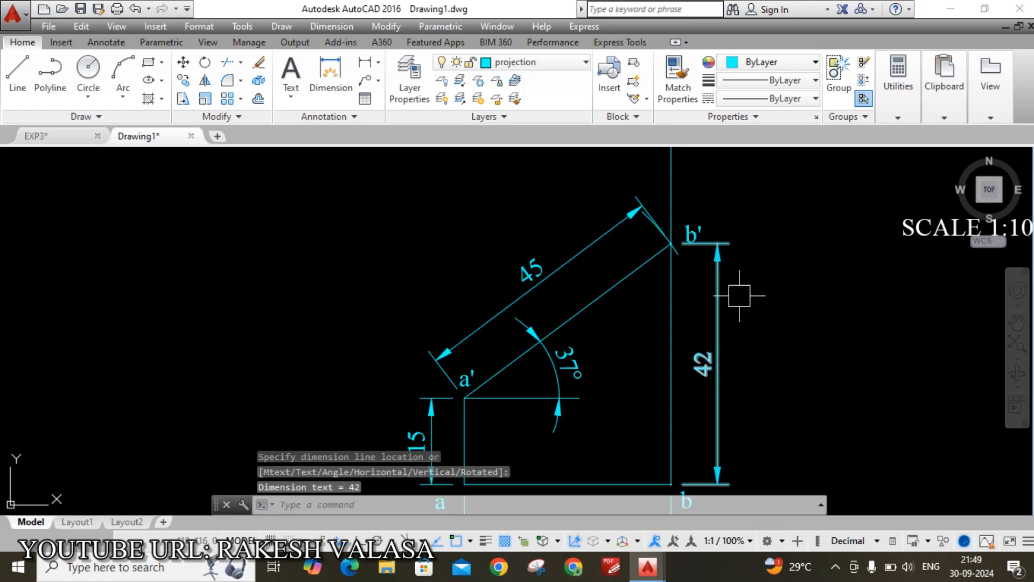
{"action": "scroll", "coordinate": [736, 289], "scroll_direction": "down", "scroll_amount": 3}
{"action": "middle_click_drag", "start_coordinate": [797, 416], "coordinate": [738, 407]}
{"action": "scroll", "coordinate": [610, 416], "scroll_direction": "up", "scroll_amount": 2}
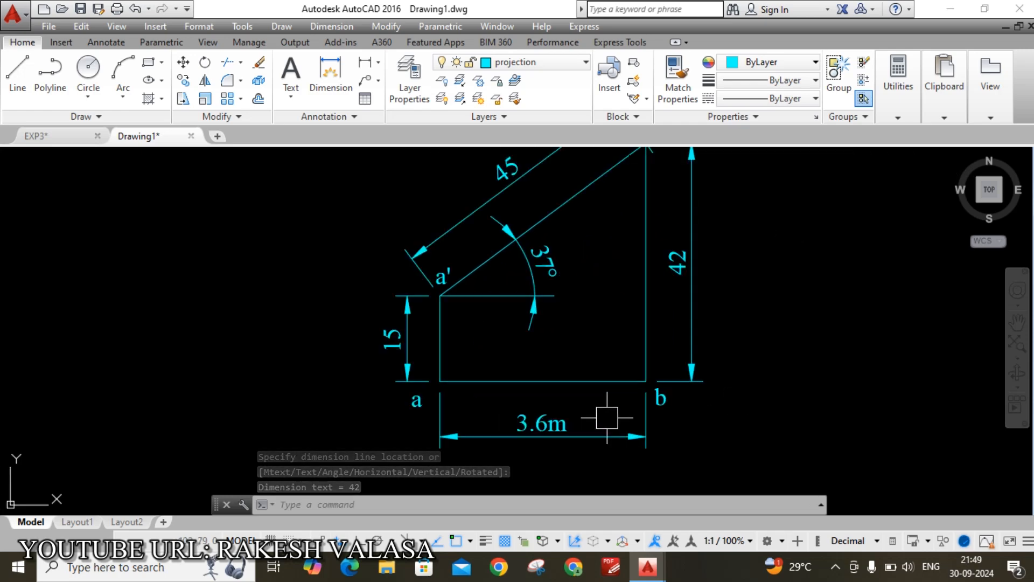
{"action": "type", "text": "l"}
{"action": "key", "text": "Return"}
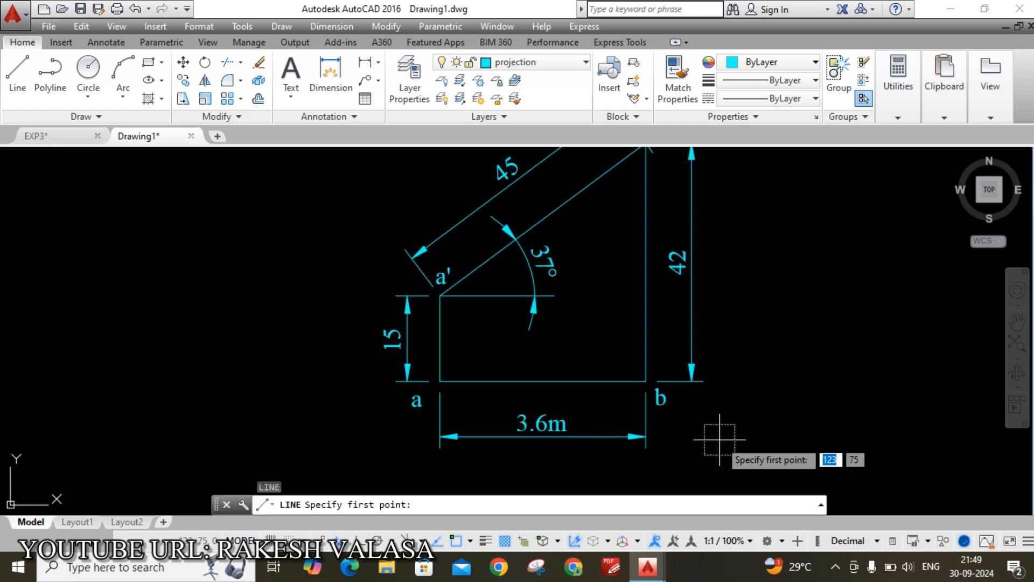
Extend the floor line 20 units left of a and 20 units right of b
{"action": "left_click", "coordinate": [440, 381]}
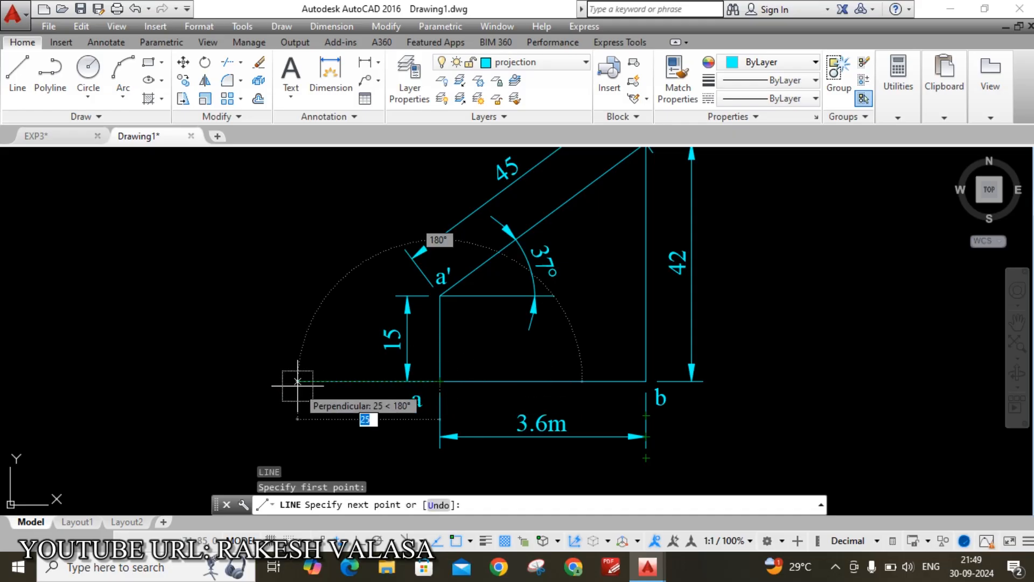
{"action": "type", "text": "20"}
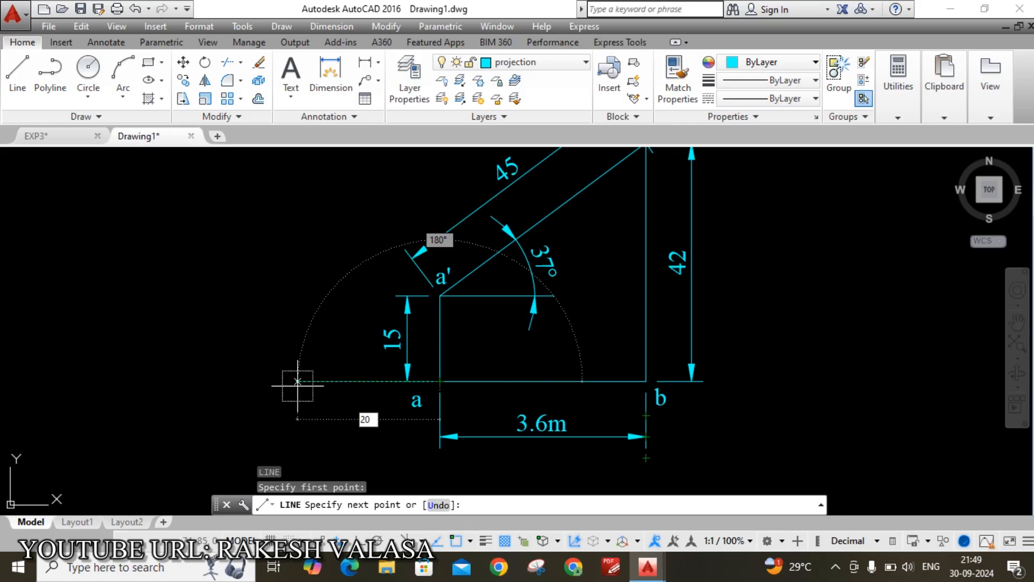
{"action": "key", "text": "Return"}
{"action": "key", "text": "Escape"}
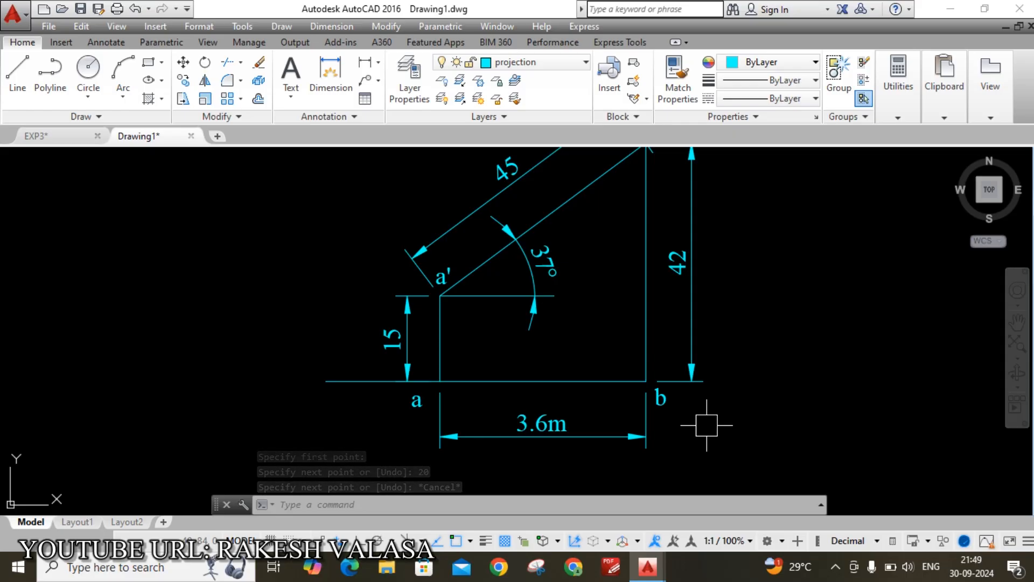
{"action": "type", "text": "l"}
{"action": "key", "text": "Return"}
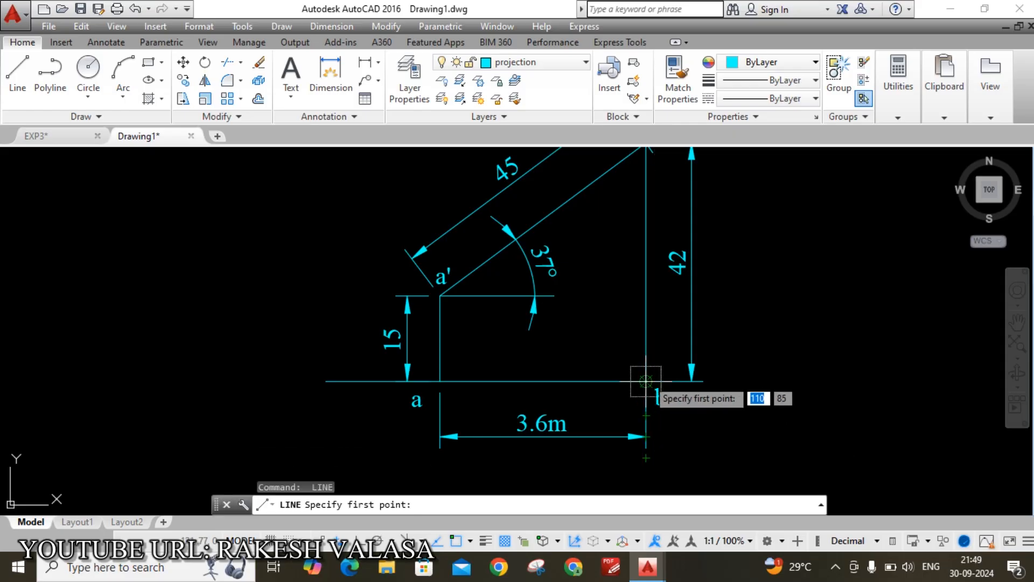
{"action": "left_click", "coordinate": [646, 381]}
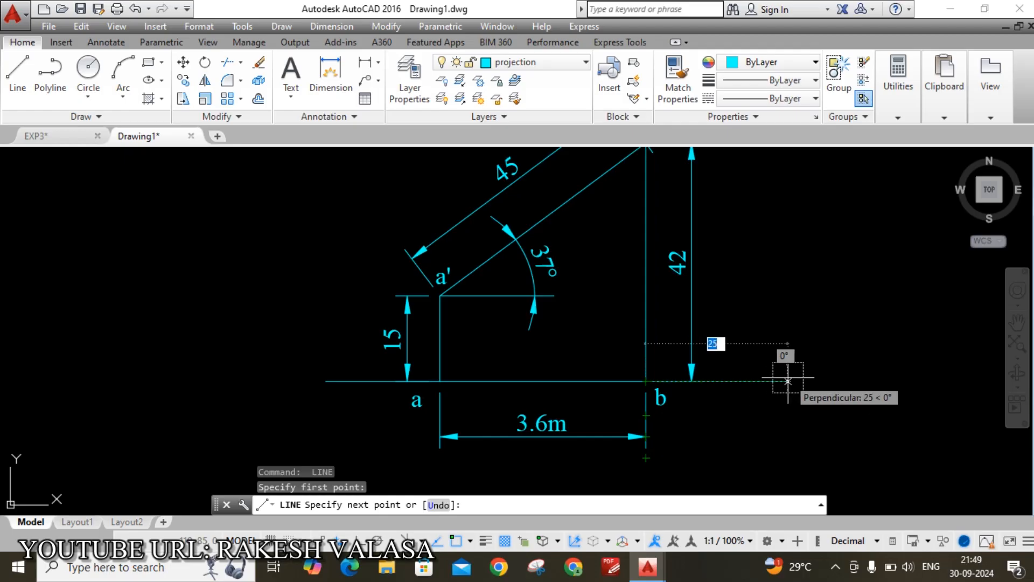
{"action": "type", "text": "20"}
{"action": "key", "text": "Return"}
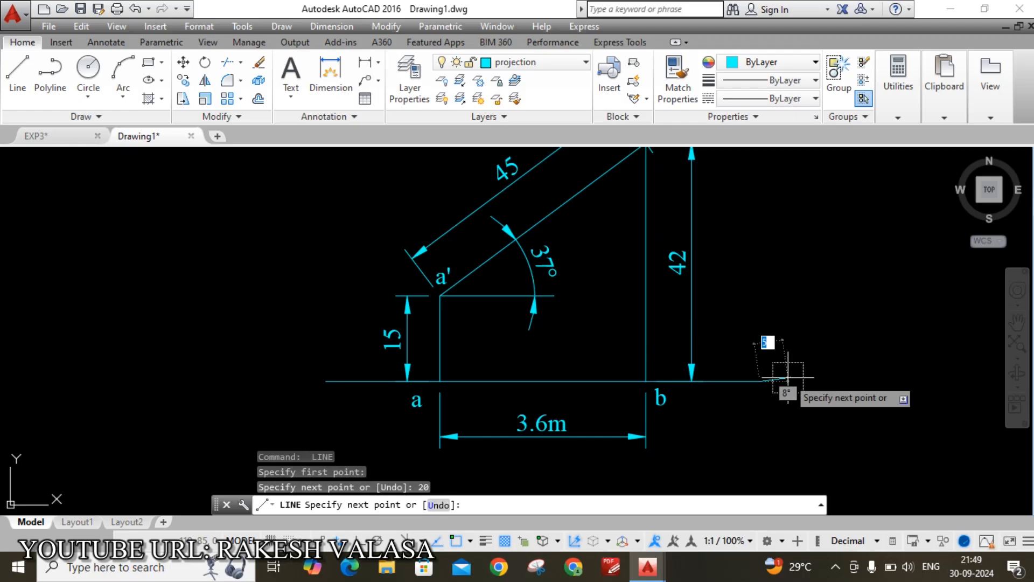
{"action": "key", "text": "Escape"}
Label the left end of the floor line x with multiline text
{"action": "scroll", "coordinate": [293, 412], "scroll_direction": "up", "scroll_amount": 2}
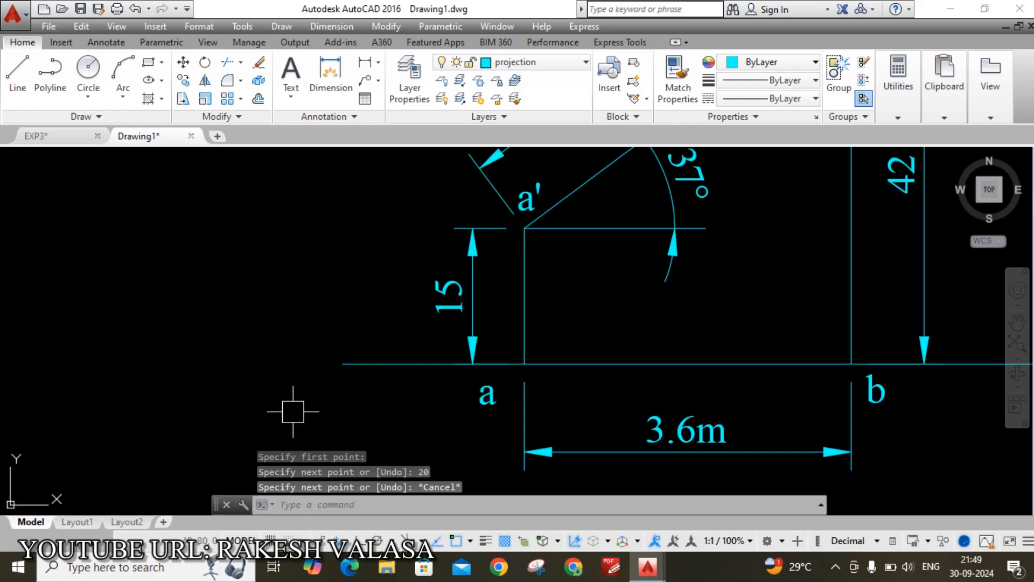
{"action": "type", "text": "mtext"}
{"action": "key", "text": "Return"}
{"action": "scroll", "coordinate": [305, 409], "scroll_direction": "up", "scroll_amount": 2}
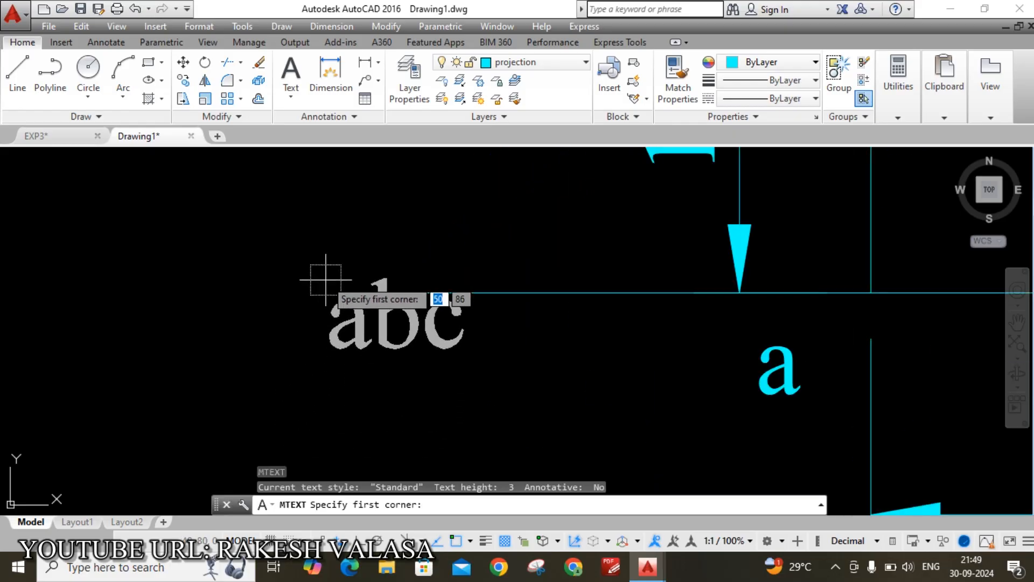
{"action": "left_click", "coordinate": [334, 267]}
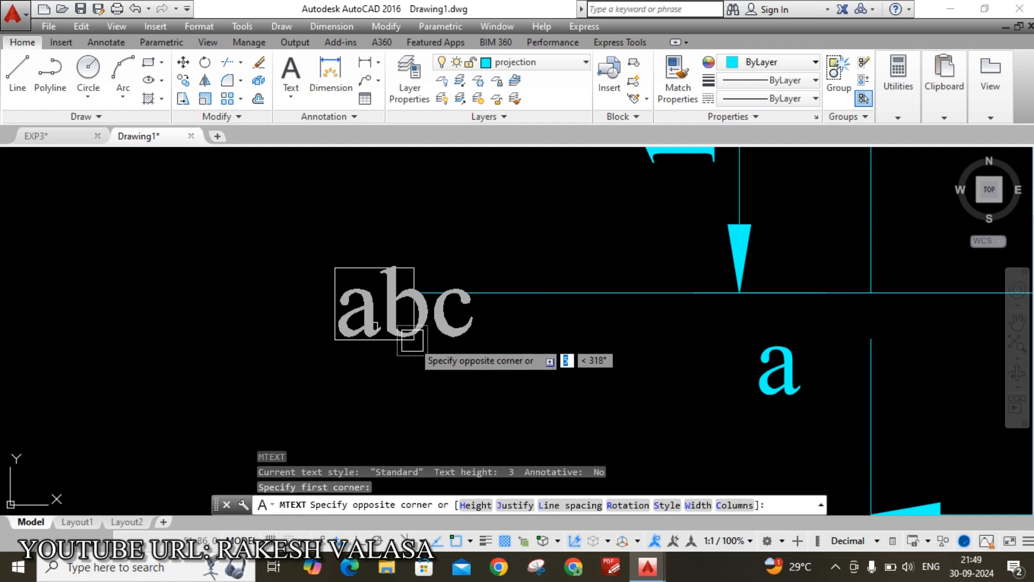
{"action": "left_click", "coordinate": [412, 340]}
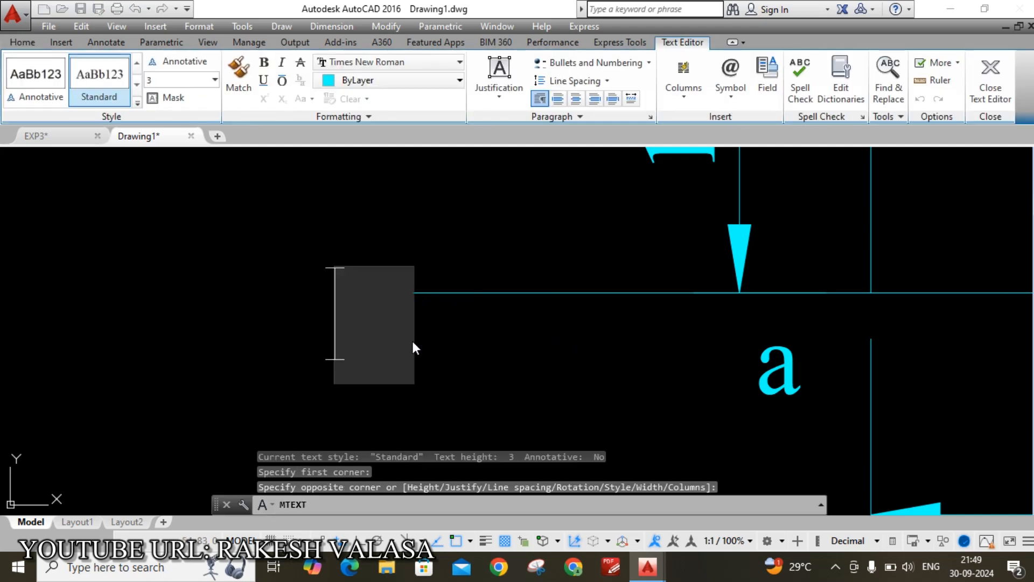
{"action": "type", "text": "x"}
{"action": "left_click", "coordinate": [530, 341]}
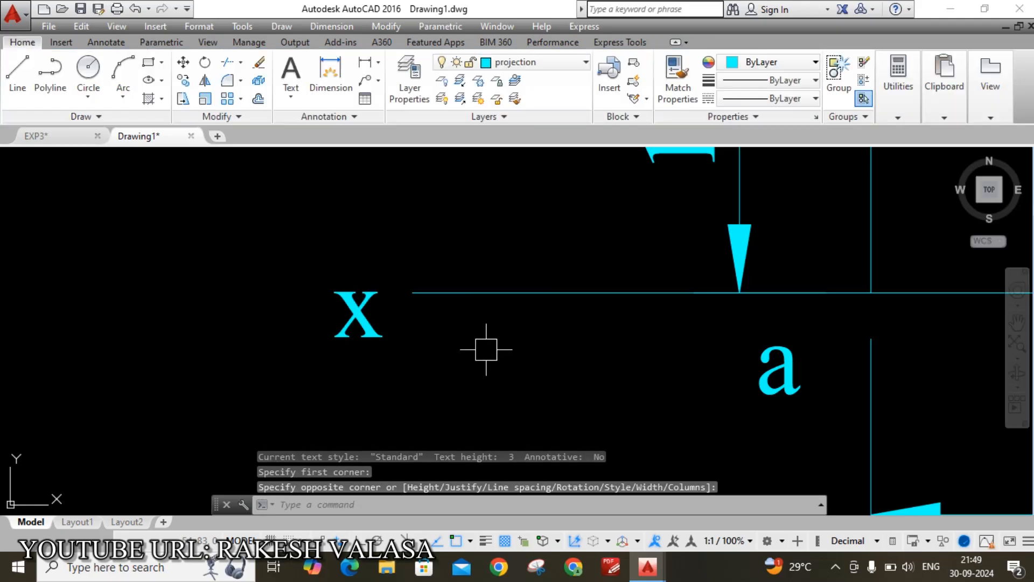
{"action": "scroll", "coordinate": [404, 361], "scroll_direction": "down", "scroll_amount": 3}
{"action": "scroll", "coordinate": [492, 370], "scroll_direction": "down", "scroll_amount": 1}
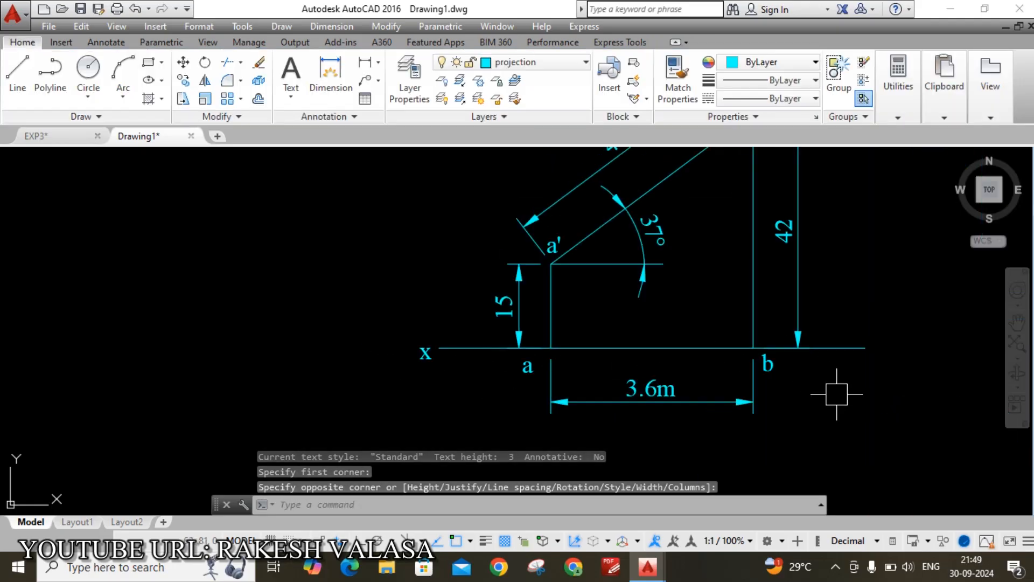
Label the right end of the floor line y
{"action": "middle_click_drag", "start_coordinate": [831, 387], "coordinate": [658, 406]}
{"action": "key", "text": "Return"}
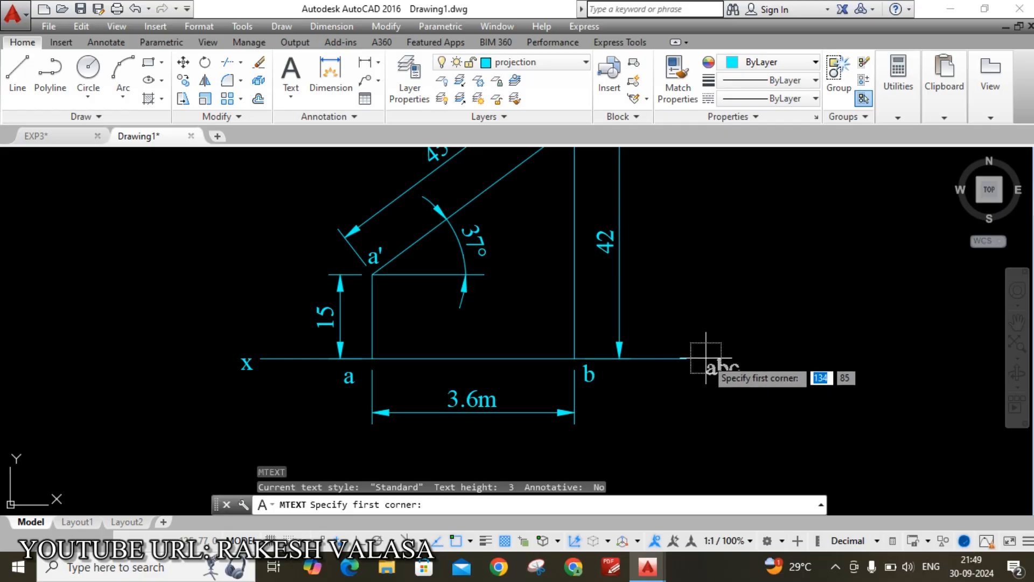
{"action": "scroll", "coordinate": [684, 355], "scroll_direction": "up", "scroll_amount": 2}
{"action": "scroll", "coordinate": [686, 347], "scroll_direction": "up", "scroll_amount": 4}
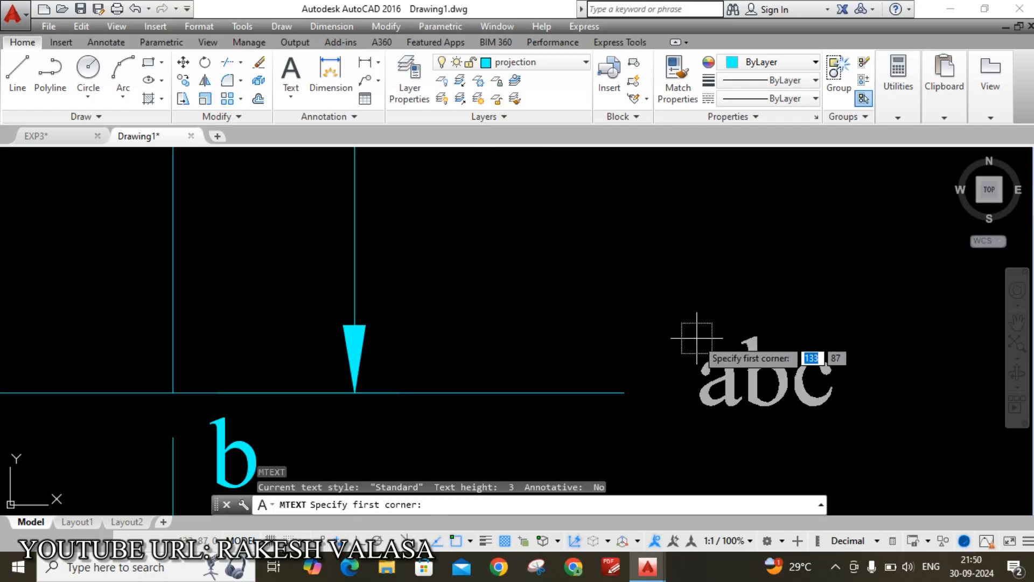
{"action": "left_click", "coordinate": [652, 366]}
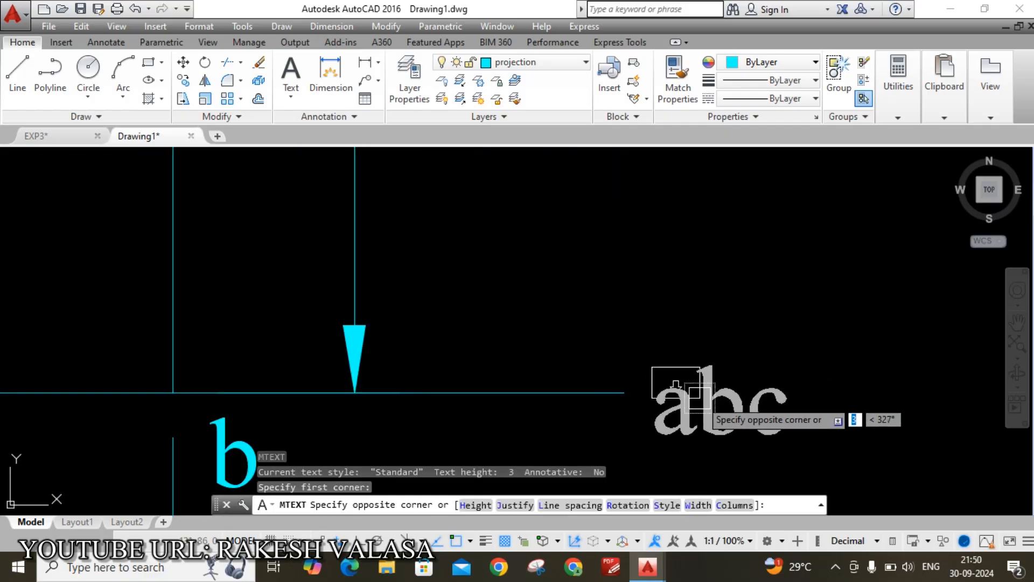
{"action": "left_click", "coordinate": [732, 431]}
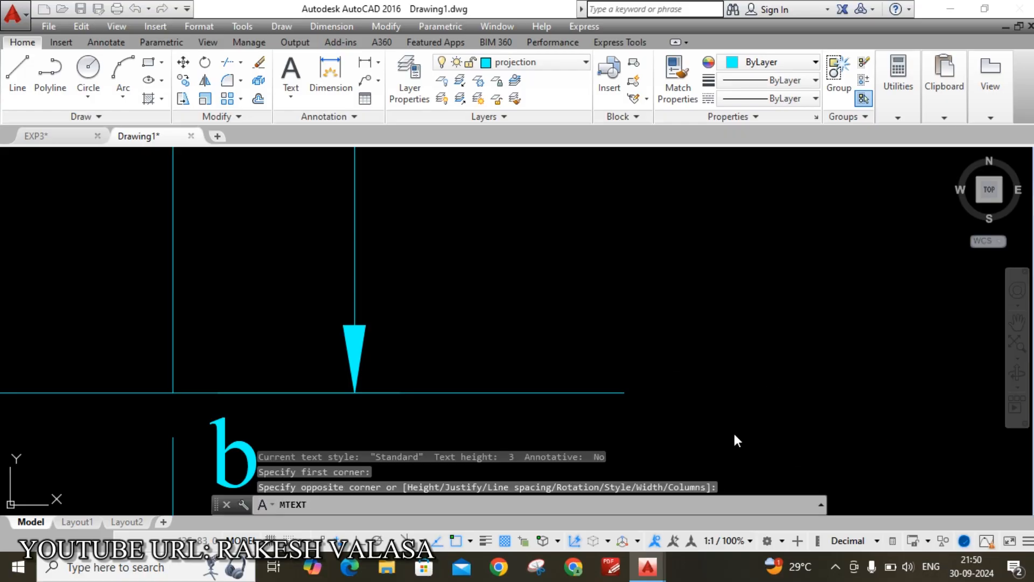
{"action": "type", "text": "y"}
{"action": "left_click", "coordinate": [807, 380]}
{"action": "scroll", "coordinate": [761, 345], "scroll_direction": "down", "scroll_amount": 4}
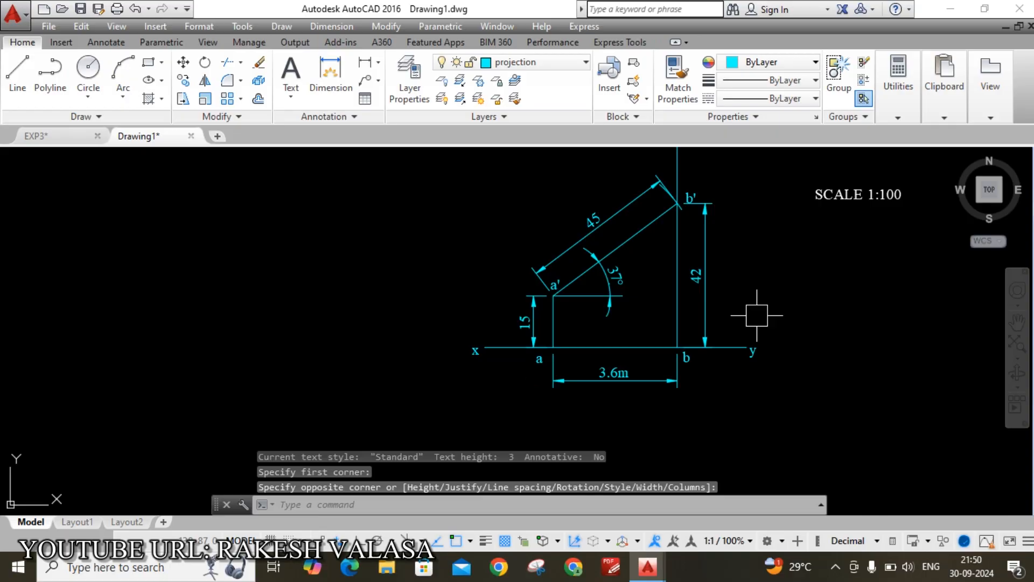
{"action": "scroll", "coordinate": [757, 304], "scroll_direction": "up", "scroll_amount": 3}
{"action": "scroll", "coordinate": [757, 307], "scroll_direction": "down", "scroll_amount": 3}
{"action": "mouse_move", "coordinate": [752, 283]}
{"action": "middle_mouse_down"}
{"action": "mouse_move", "coordinate": [686, 351]}
{"action": "mouse_move", "coordinate": [609, 390]}
{"action": "middle_mouse_up"}
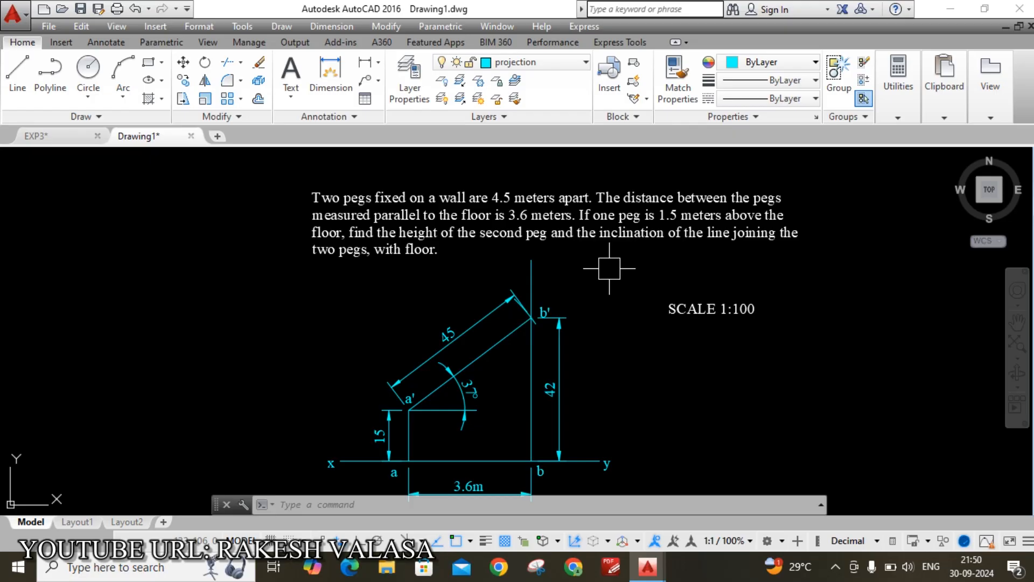
{"action": "scroll", "coordinate": [442, 426], "scroll_direction": "up", "scroll_amount": 2}
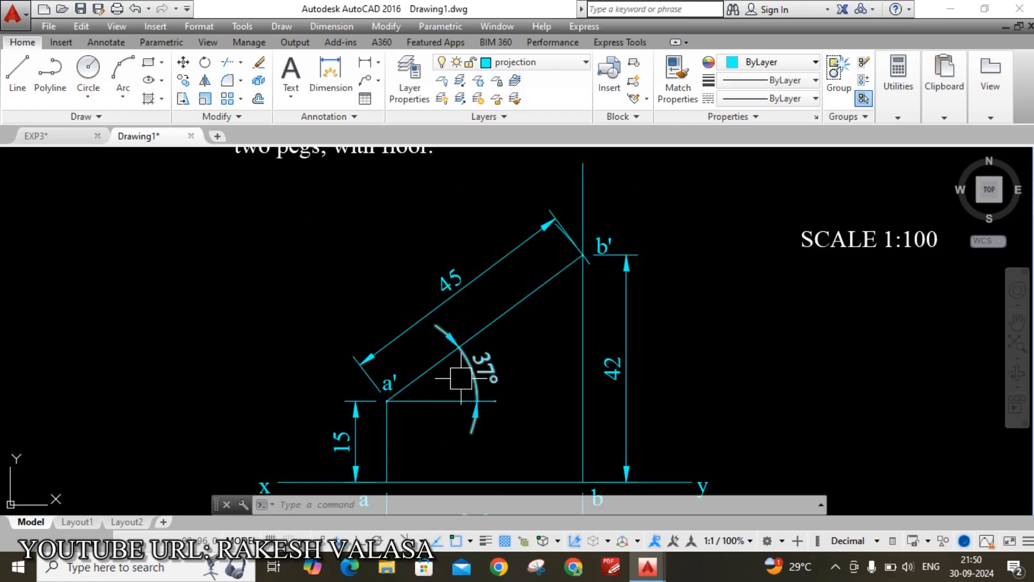
{"action": "scroll", "coordinate": [463, 374], "scroll_direction": "down", "scroll_amount": 2}
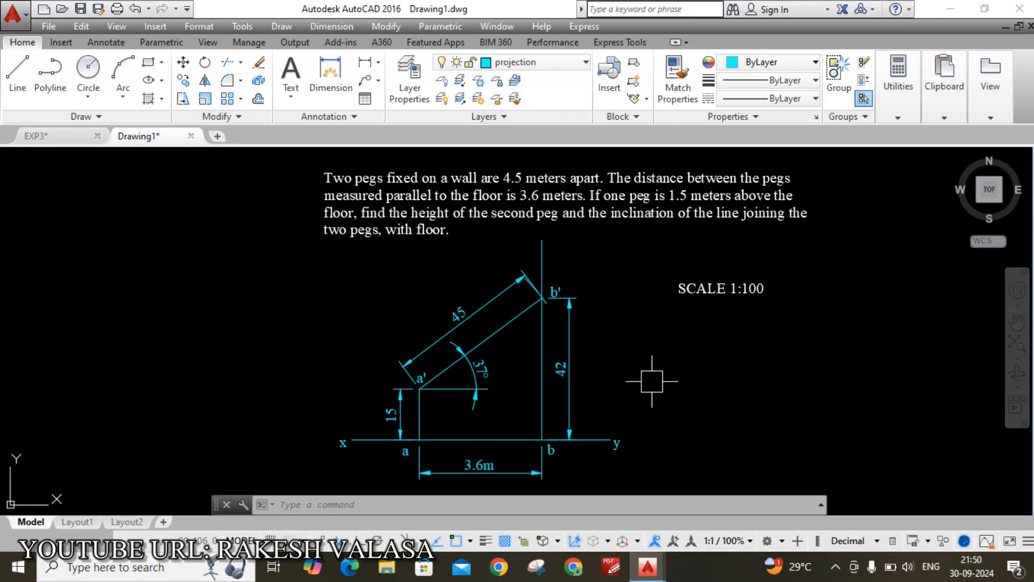
{"action": "type", "text": "o"}
Set up a donut with inside diameter 0 and outside diameter 2, then cancel it
{"action": "key", "text": "Return"}
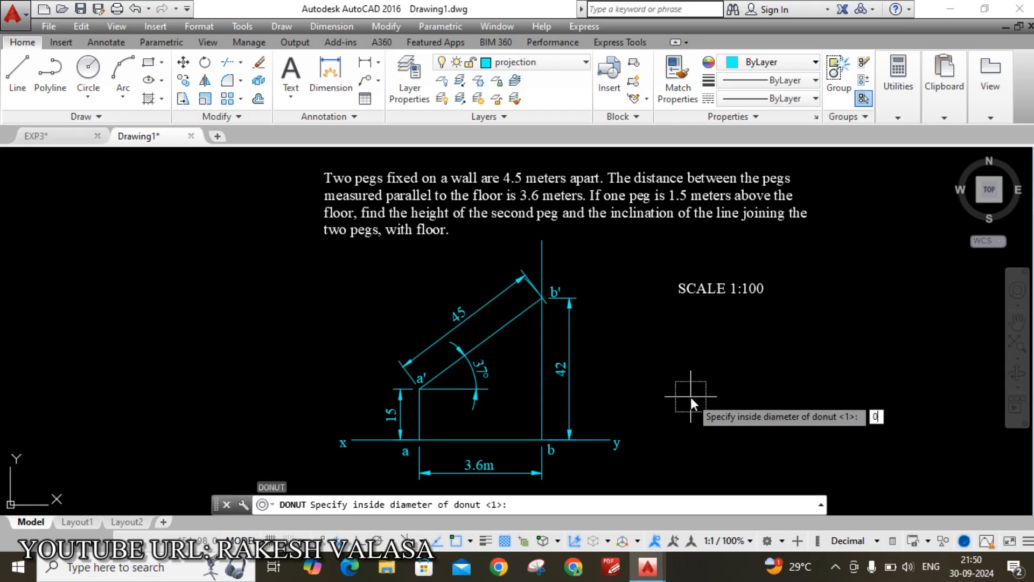
{"action": "key", "text": "Return"}
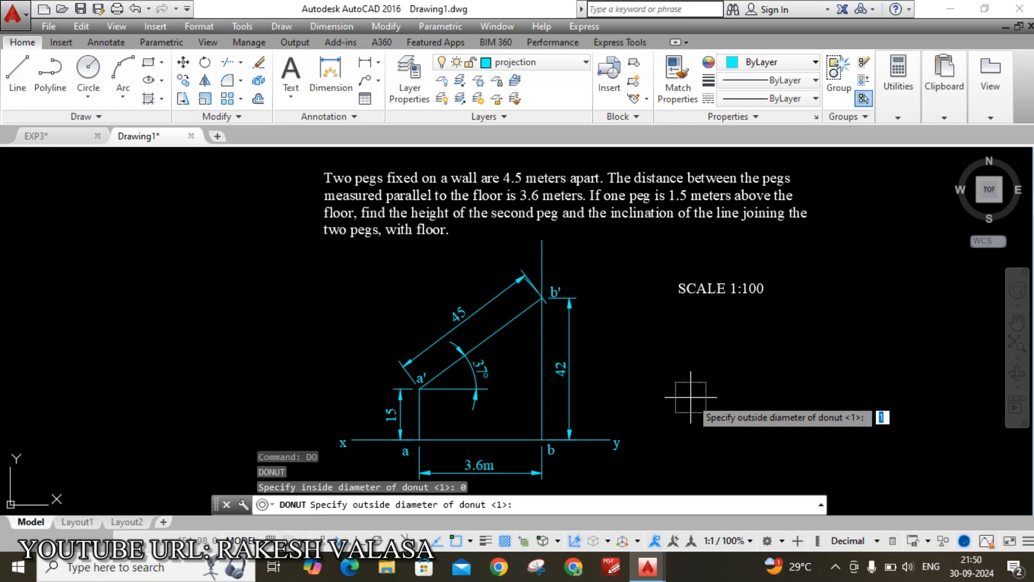
{"action": "type", "text": "2"}
{"action": "key", "text": "Return"}
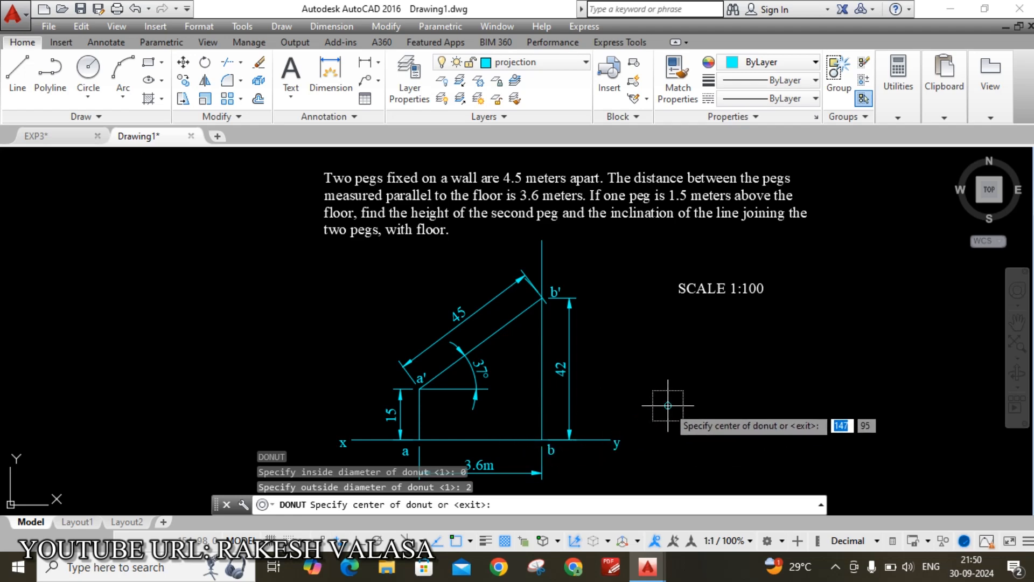
{"action": "key", "text": "Escape"}
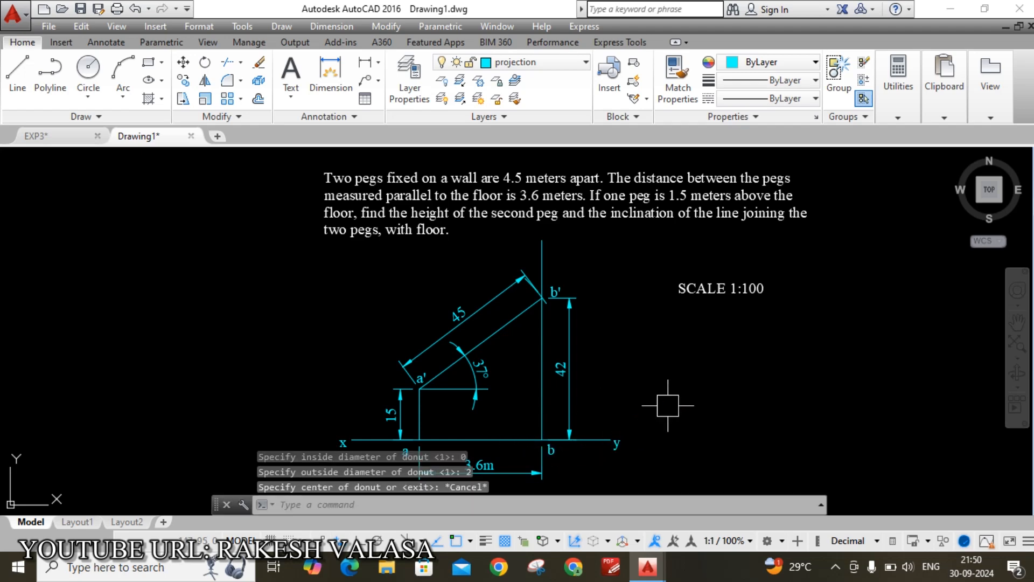
Make object the current layer from the Layer dropdown
{"action": "left_click", "coordinate": [585, 63]}
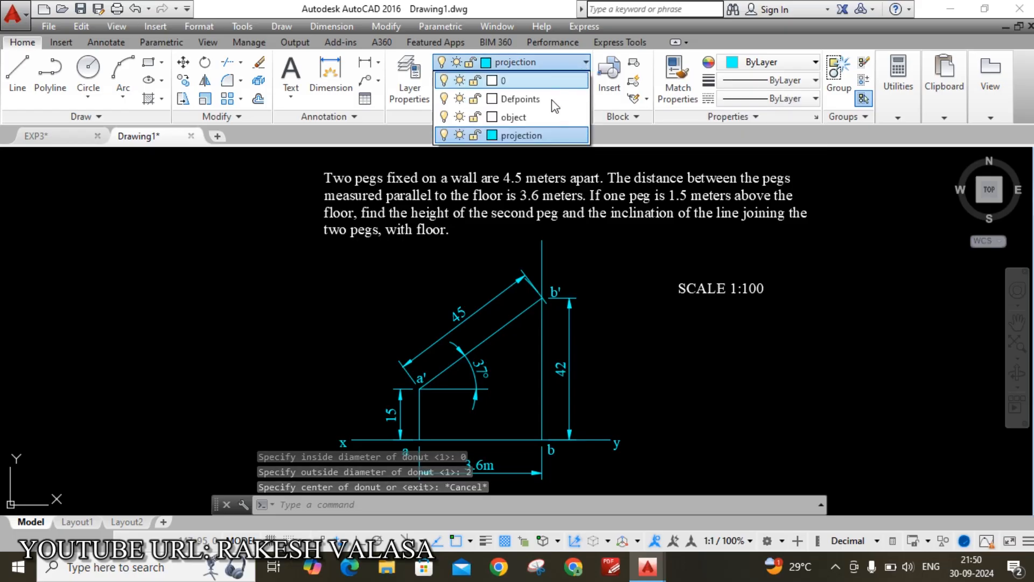
{"action": "left_click", "coordinate": [549, 118]}
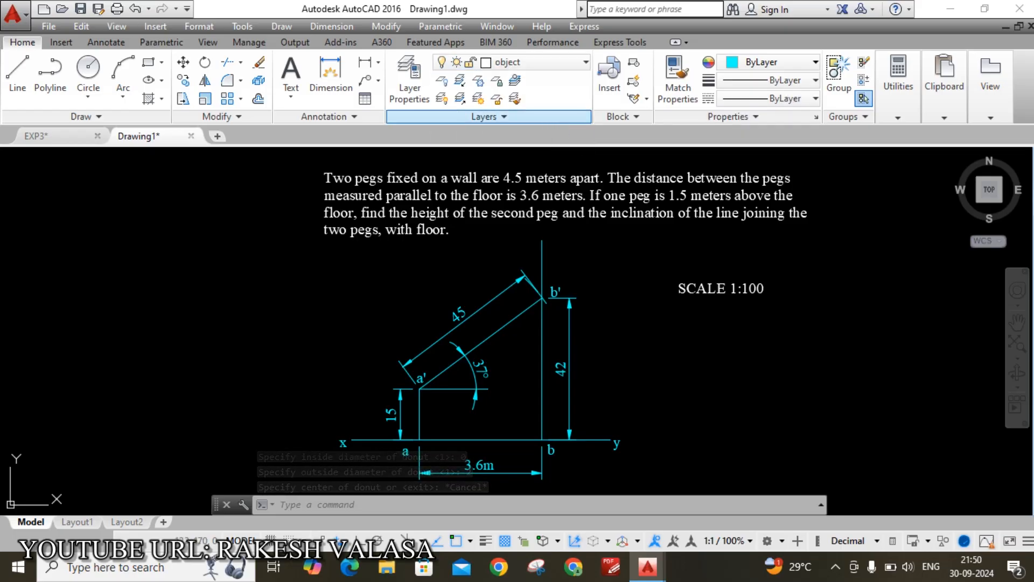
{"action": "key", "text": "Escape"}
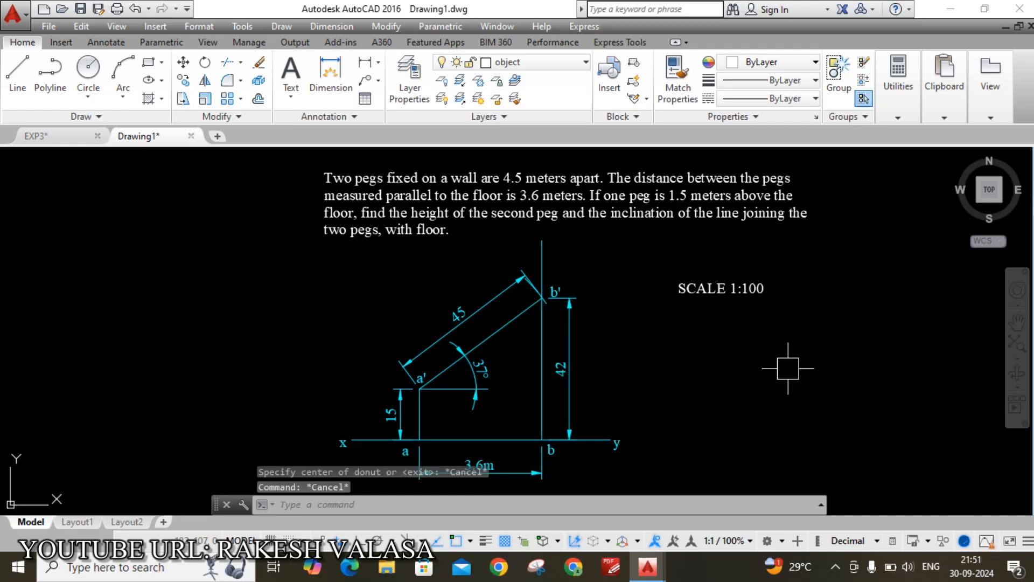
{"action": "type", "text": "do"}
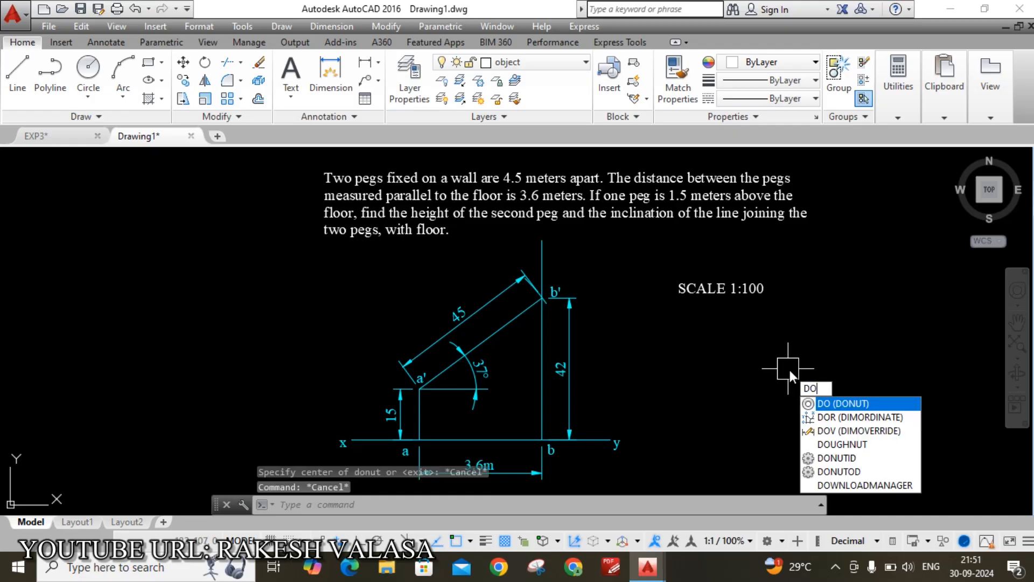
Place solid donut dots (inside diameter 0) at points a' and b'
{"action": "key", "text": "Return"}
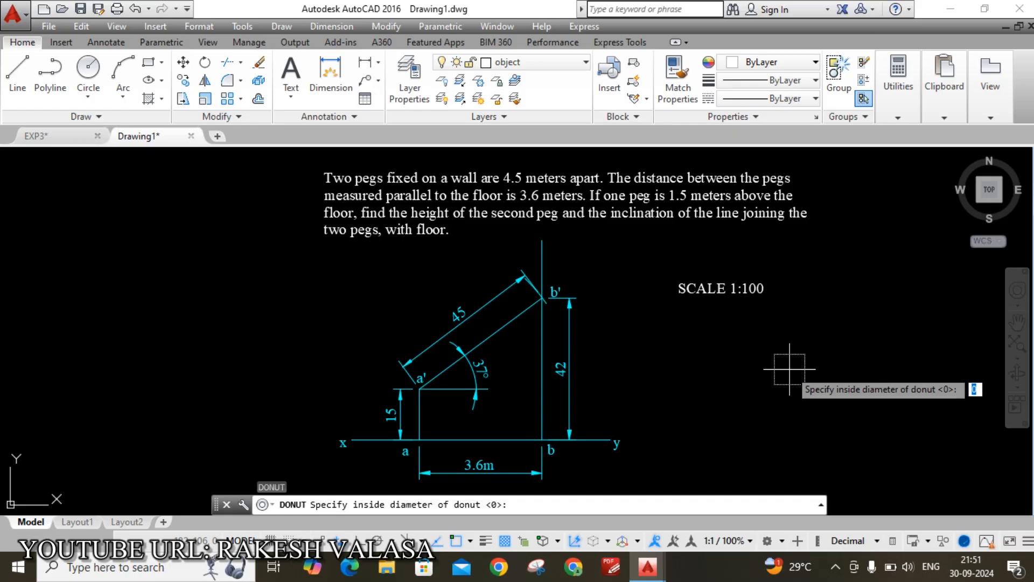
{"action": "key", "text": "Return"}
{"action": "key", "text": "Return"}
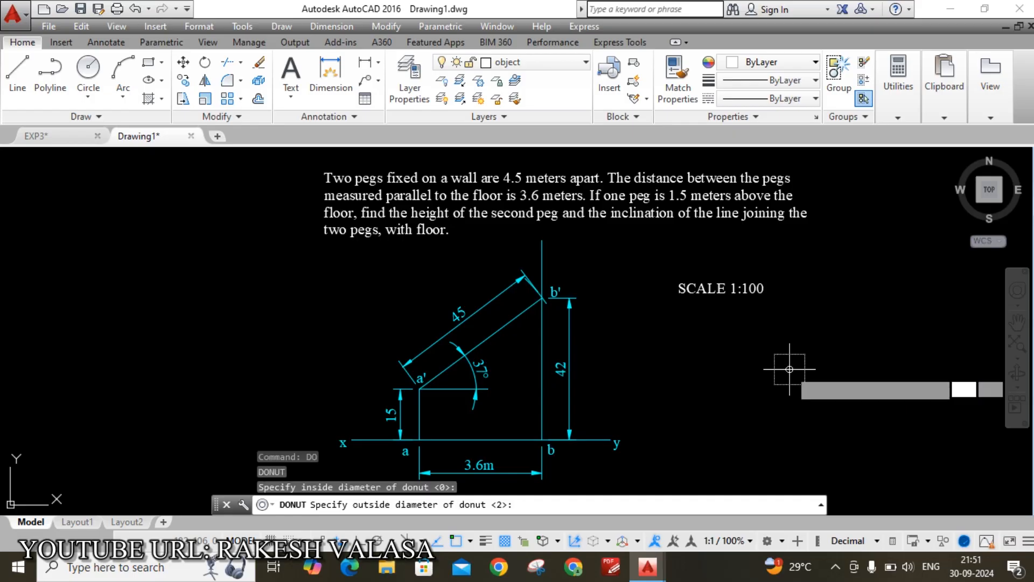
{"action": "scroll", "coordinate": [403, 394], "scroll_direction": "up", "scroll_amount": 8}
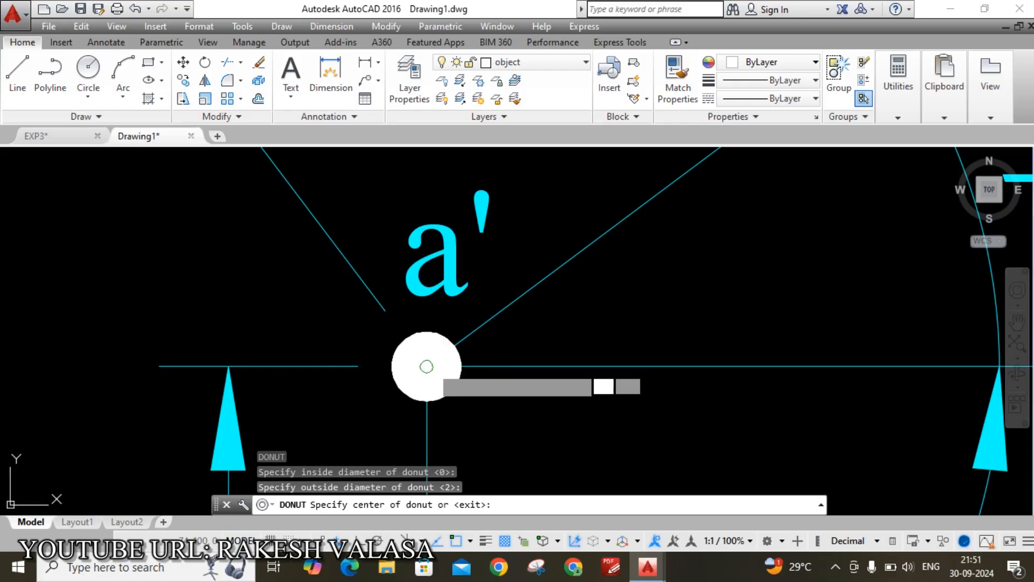
{"action": "left_click", "coordinate": [427, 366]}
{"action": "scroll", "coordinate": [469, 393], "scroll_direction": "down", "scroll_amount": 8}
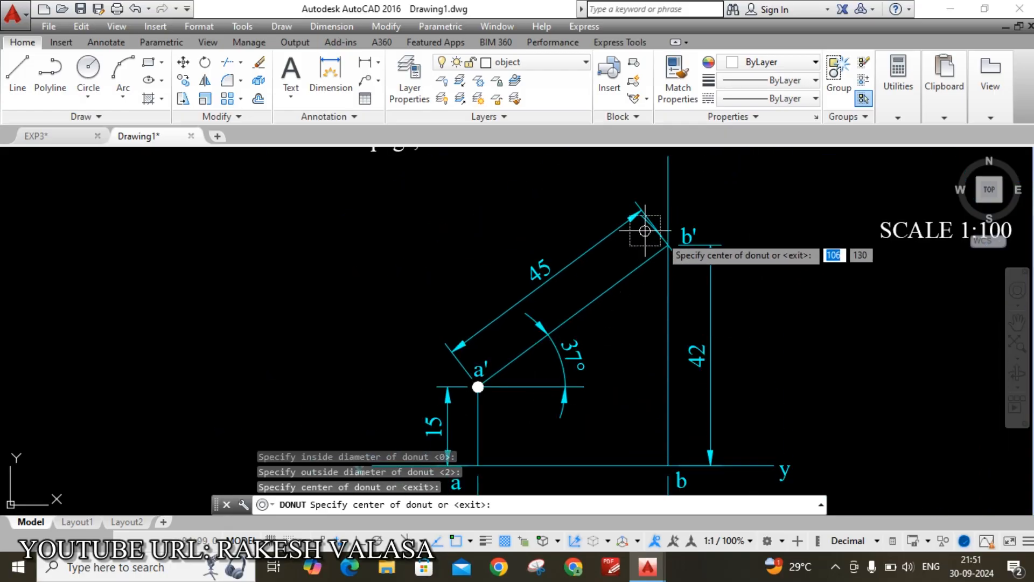
{"action": "scroll", "coordinate": [668, 246], "scroll_direction": "up", "scroll_amount": 6}
{"action": "left_click", "coordinate": [611, 250]}
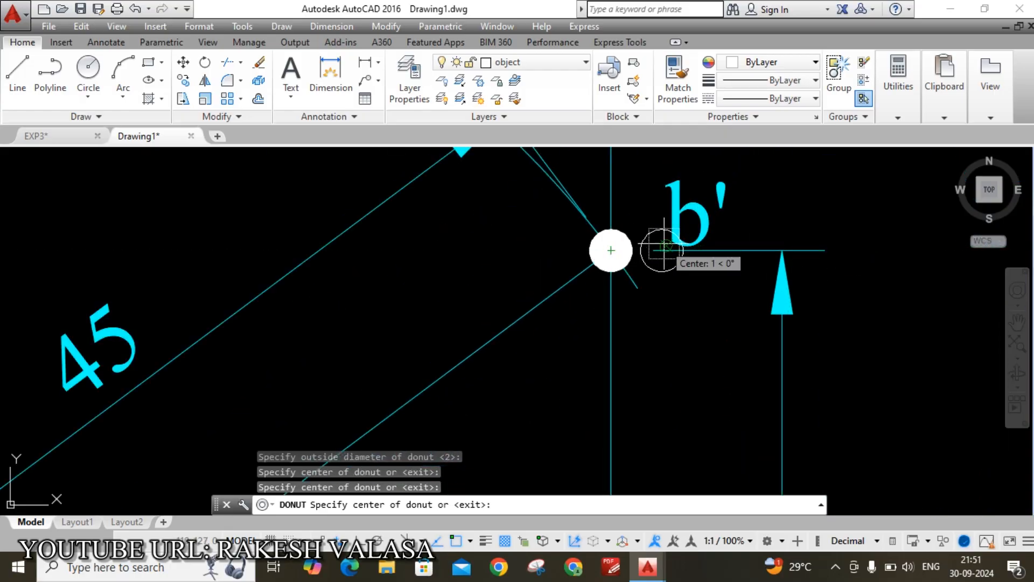
{"action": "scroll", "coordinate": [611, 250], "scroll_direction": "down", "scroll_amount": 6}
{"action": "key", "text": "Escape"}
{"action": "scroll", "coordinate": [790, 295], "scroll_direction": "down", "scroll_amount": 2}
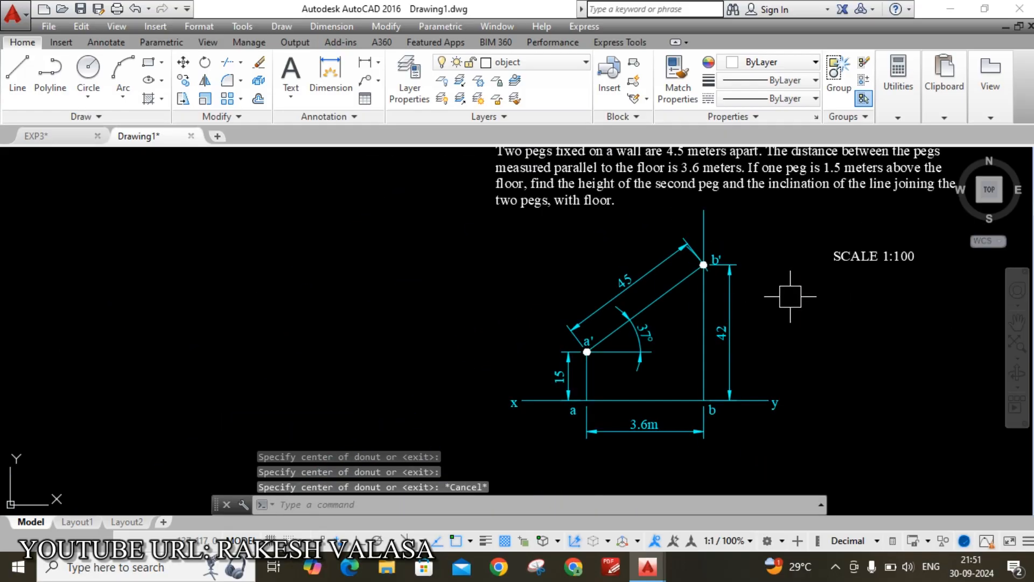
{"action": "middle_click_drag", "start_coordinate": [824, 350], "coordinate": [692, 323]}
{"action": "scroll", "coordinate": [694, 331], "scroll_direction": "down", "scroll_amount": 2}
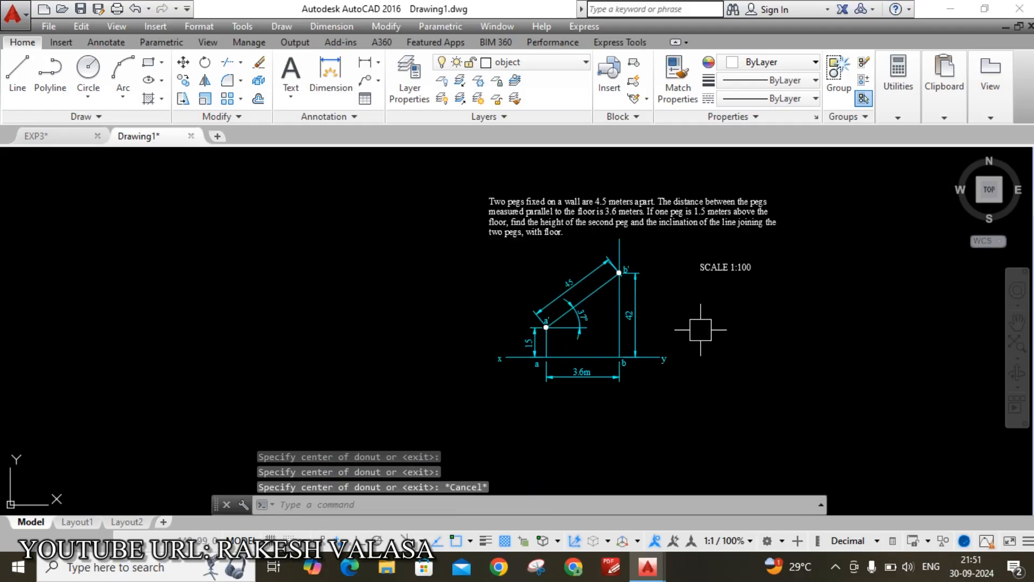
{"action": "scroll", "coordinate": [700, 233], "scroll_direction": "up", "scroll_amount": 2}
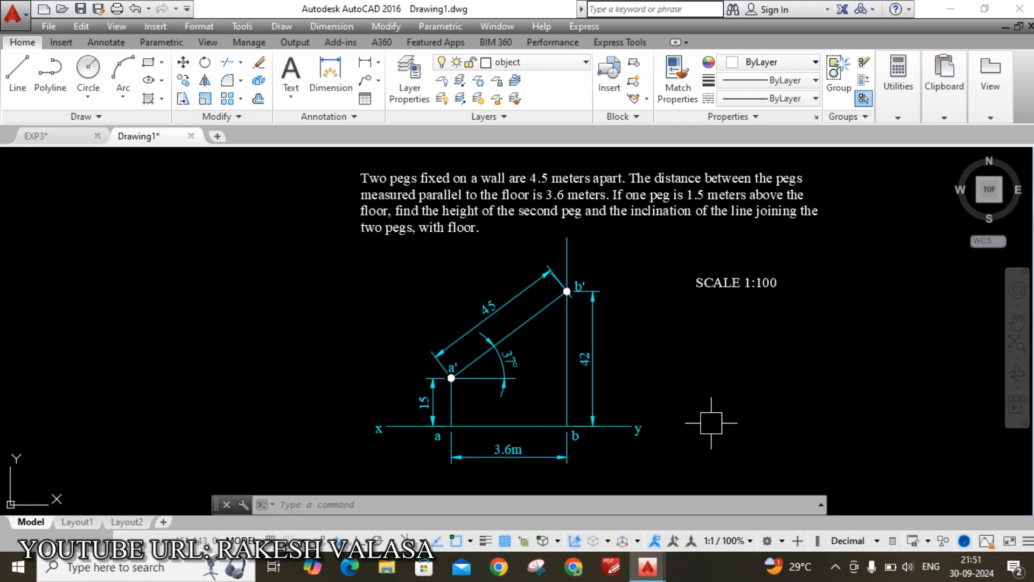
Move lines a'b' and ab onto the object layer
{"action": "left_click", "coordinate": [521, 323]}
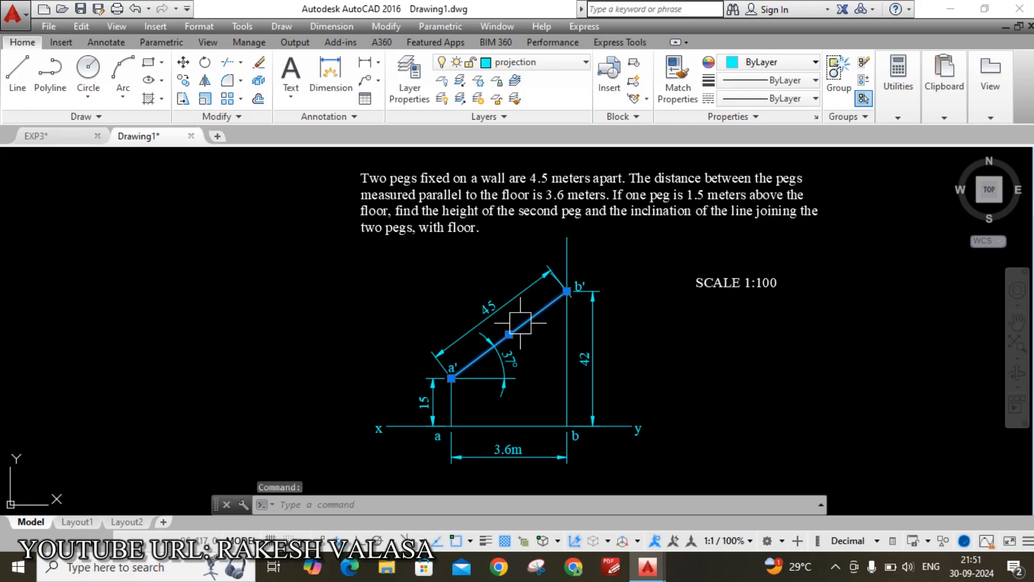
{"action": "scroll", "coordinate": [531, 420], "scroll_direction": "up", "scroll_amount": 2}
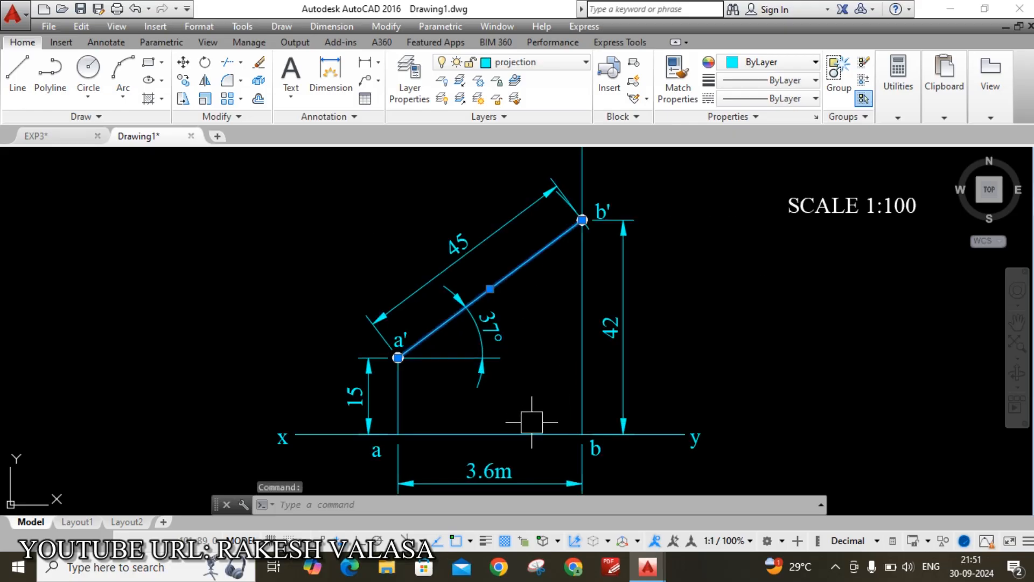
{"action": "left_click", "coordinate": [527, 433]}
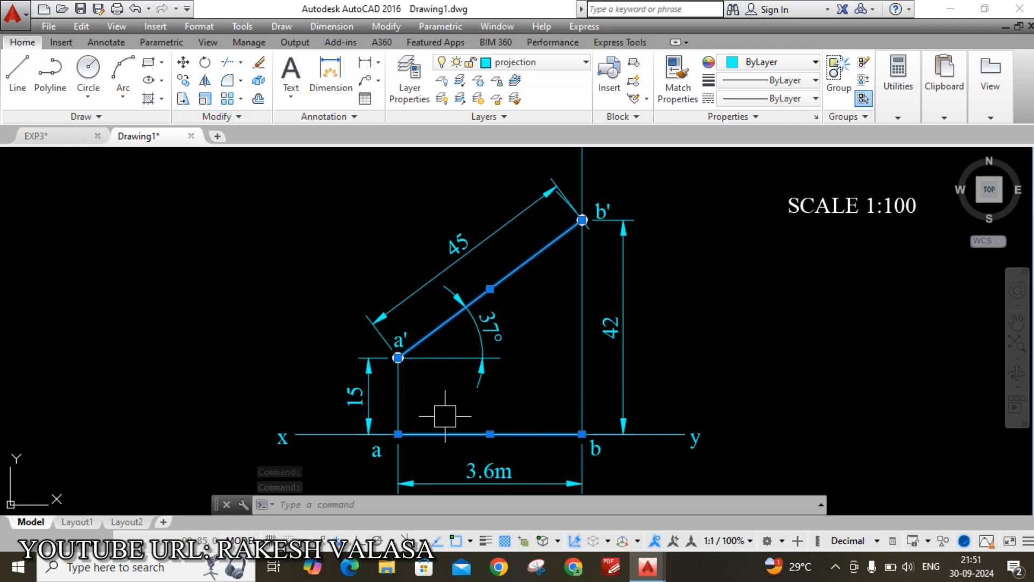
{"action": "left_click", "coordinate": [580, 61]}
{"action": "left_click", "coordinate": [555, 116]}
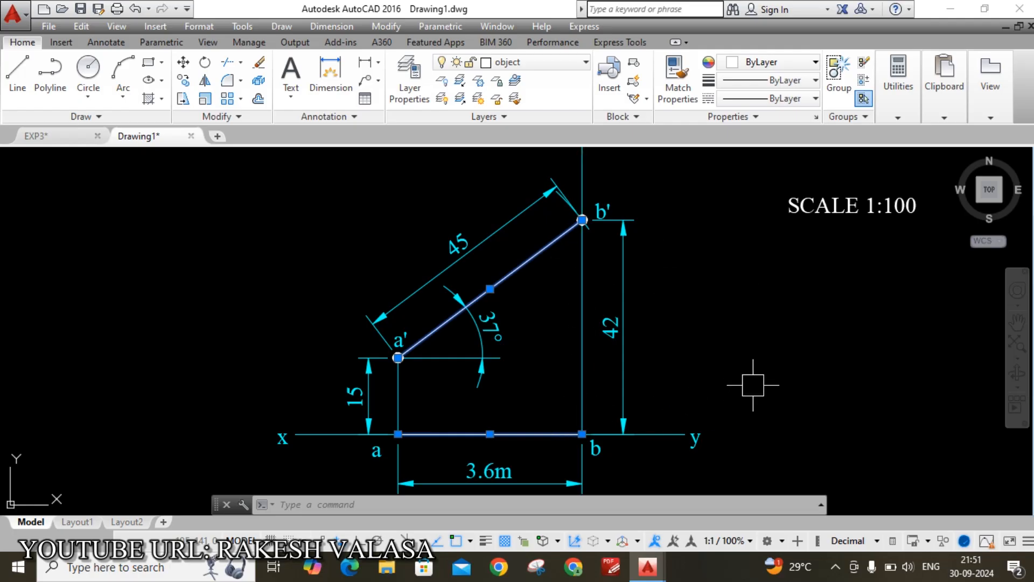
Turn on lineweight display from the status bar so lines a'b' and ab appear thick
{"action": "key", "text": "Escape"}
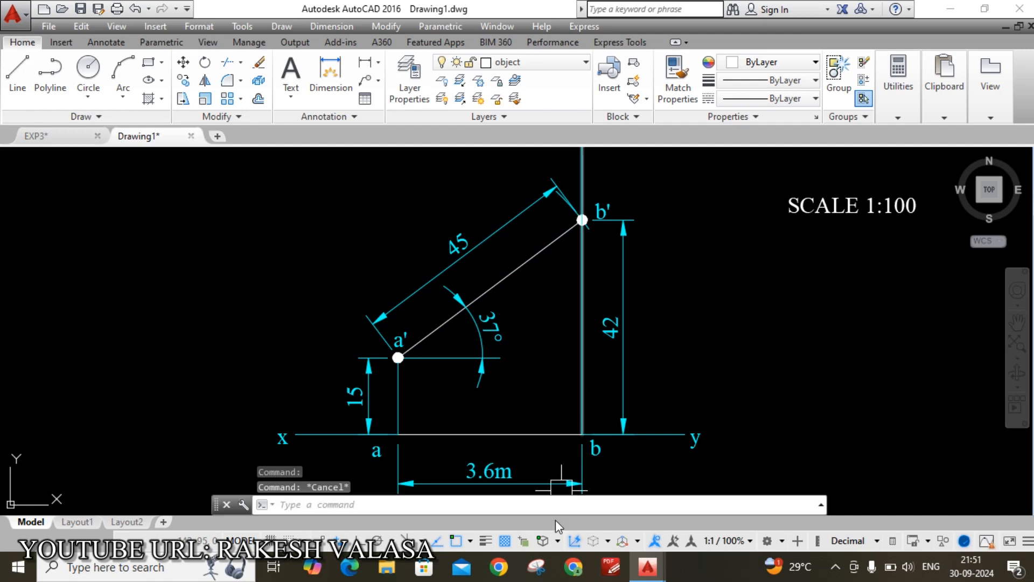
{"action": "left_click", "coordinate": [486, 541]}
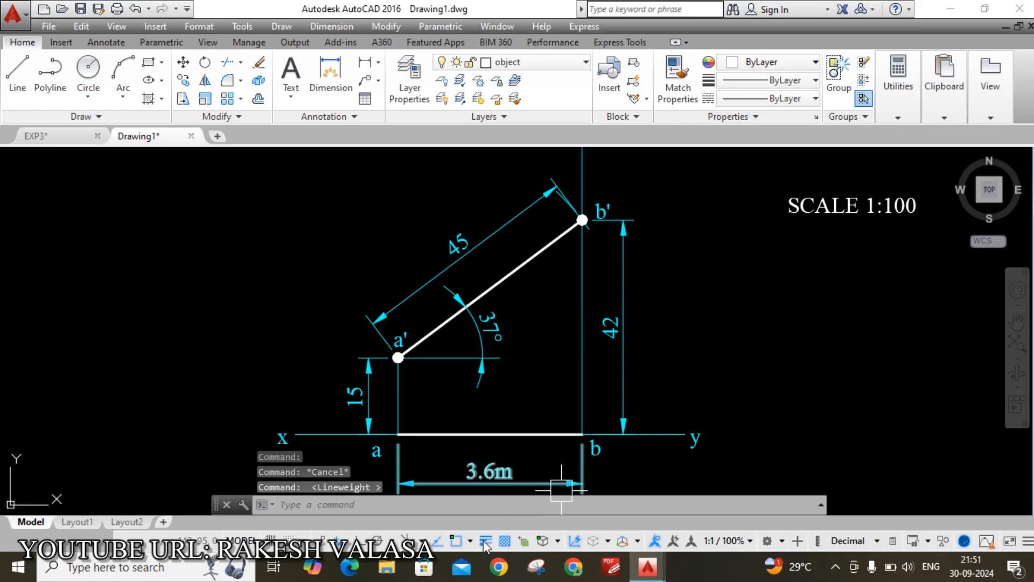
{"action": "left_click", "coordinate": [1028, 541]}
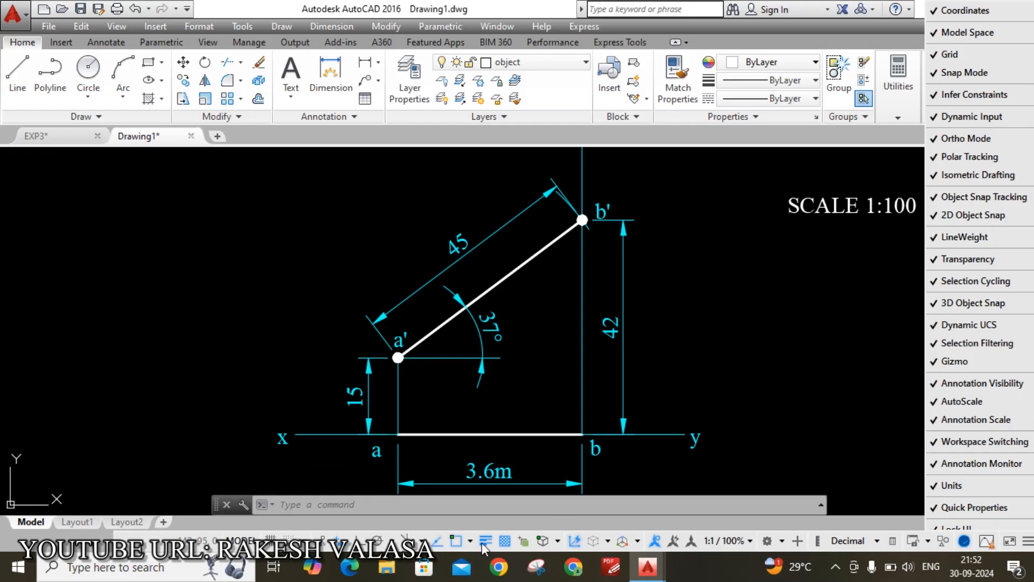
{"action": "key", "text": "Escape"}
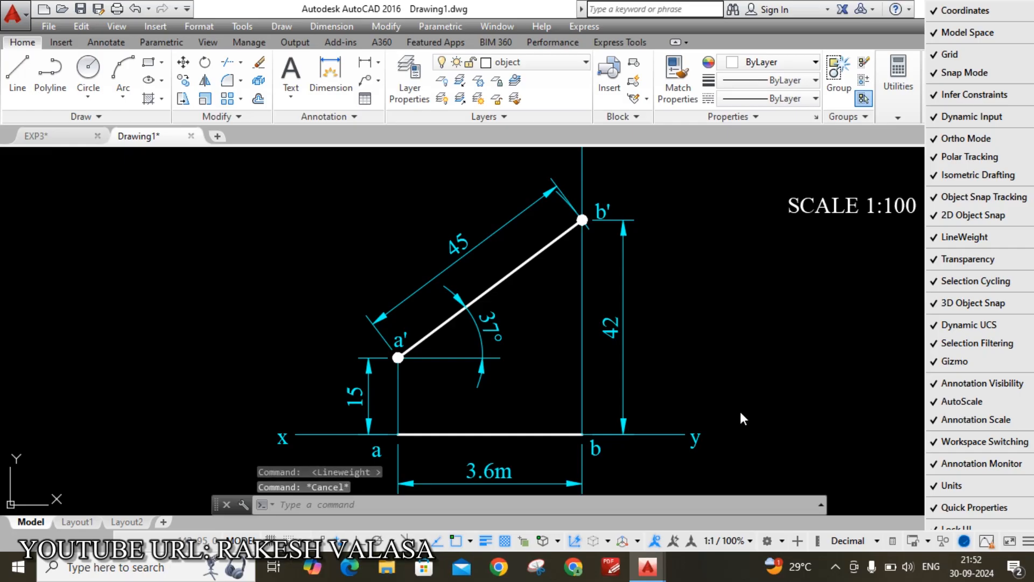
{"action": "scroll", "coordinate": [736, 393], "scroll_direction": "down", "scroll_amount": 2}
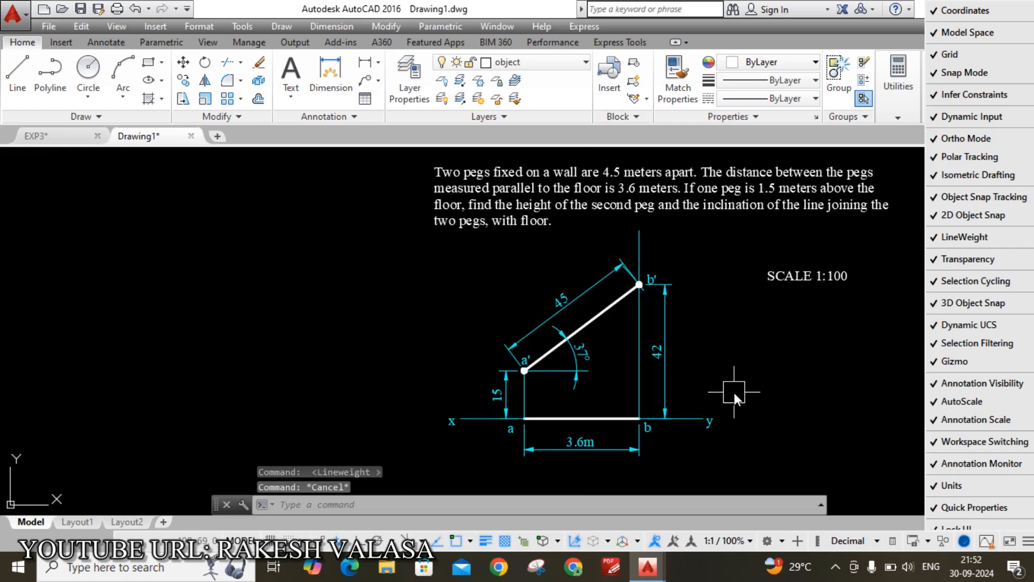
{"action": "key", "text": "Escape"}
{"action": "left_click", "coordinate": [845, 395]}
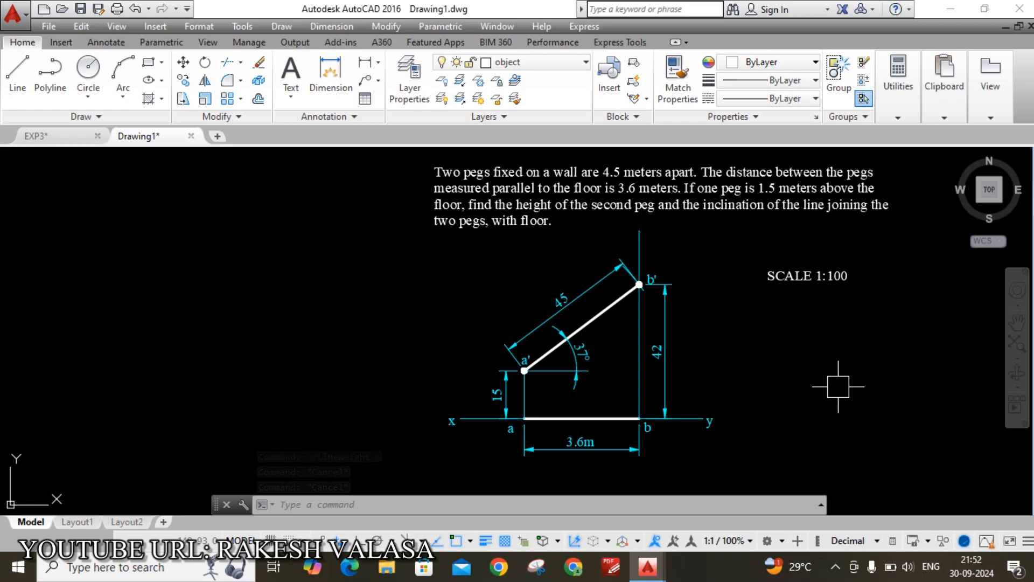
Select 'the height of the second peg' in the problem statement, then start a new MText block
{"action": "scroll", "coordinate": [581, 223], "scroll_direction": "up", "scroll_amount": 4}
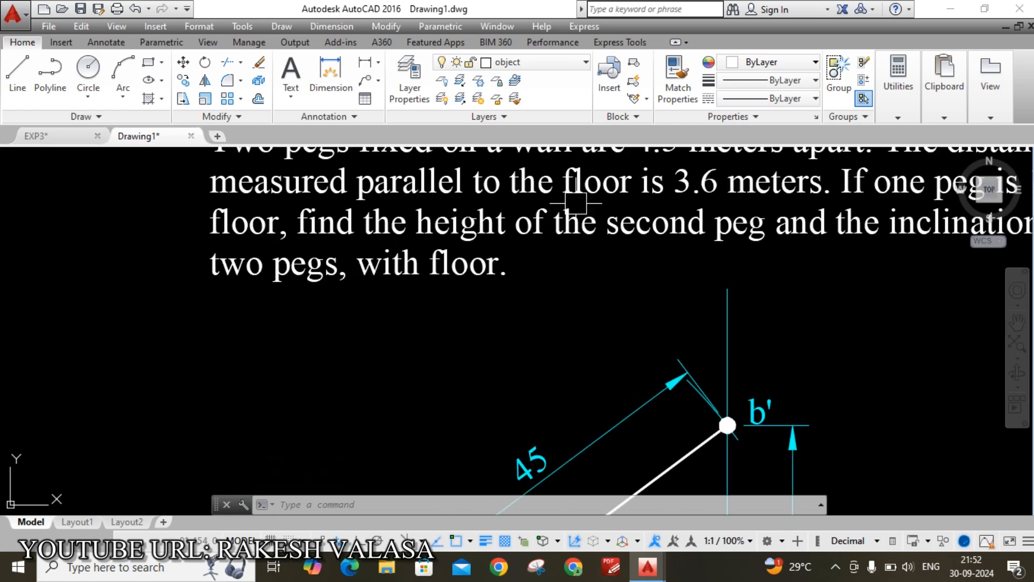
{"action": "double_click", "coordinate": [414, 249]}
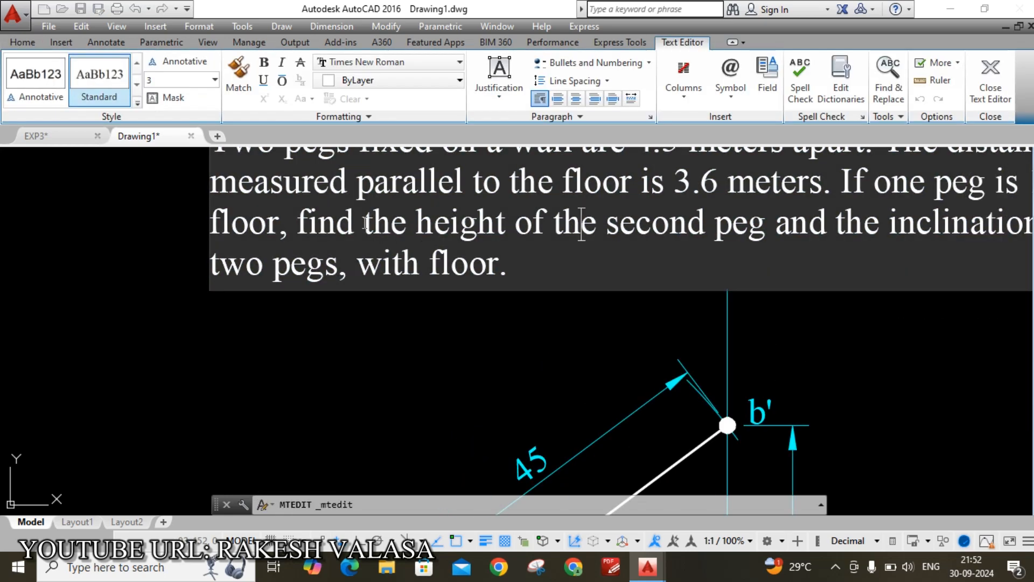
{"action": "left_click_drag", "start_coordinate": [364, 224], "coordinate": [745, 225]}
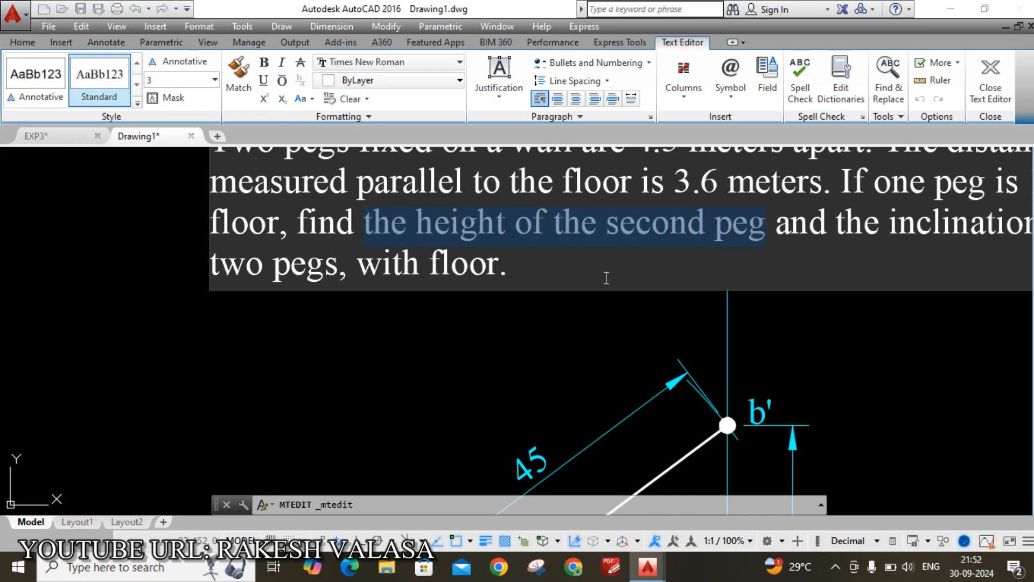
{"action": "left_click", "coordinate": [614, 339]}
{"action": "scroll", "coordinate": [625, 345], "scroll_direction": "down", "scroll_amount": 2}
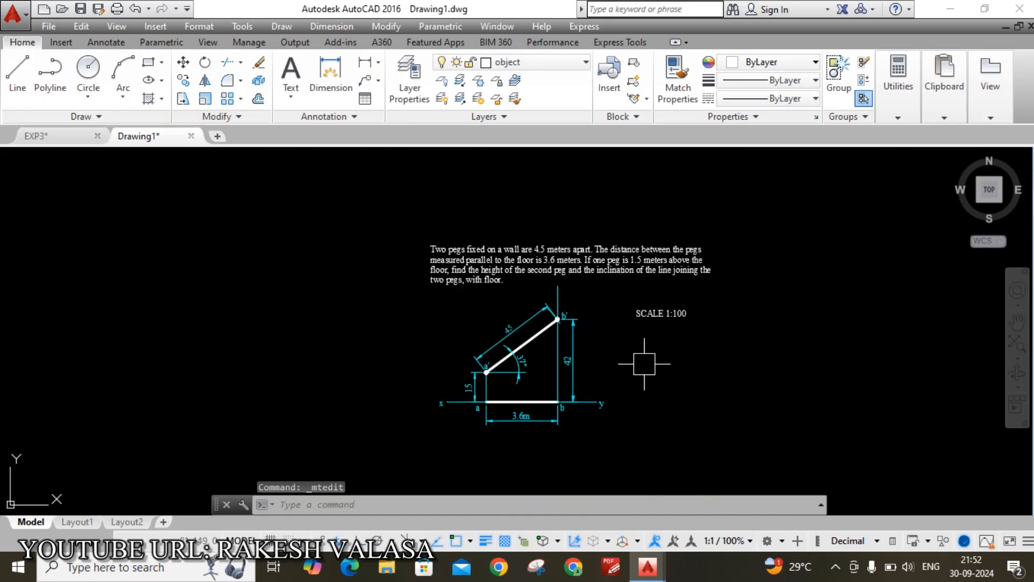
{"action": "type", "text": "mt"}
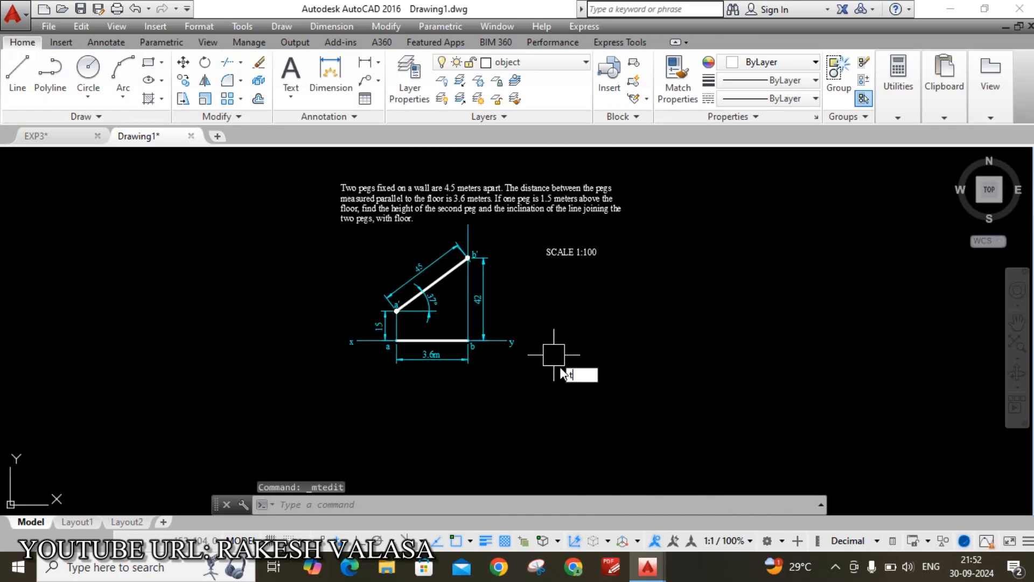
{"action": "key", "text": "Return"}
Place an MText box below the diagram reading 'the height of the second peg bb' is 4.2m'
{"action": "scroll", "coordinate": [412, 412], "scroll_direction": "up", "scroll_amount": 2}
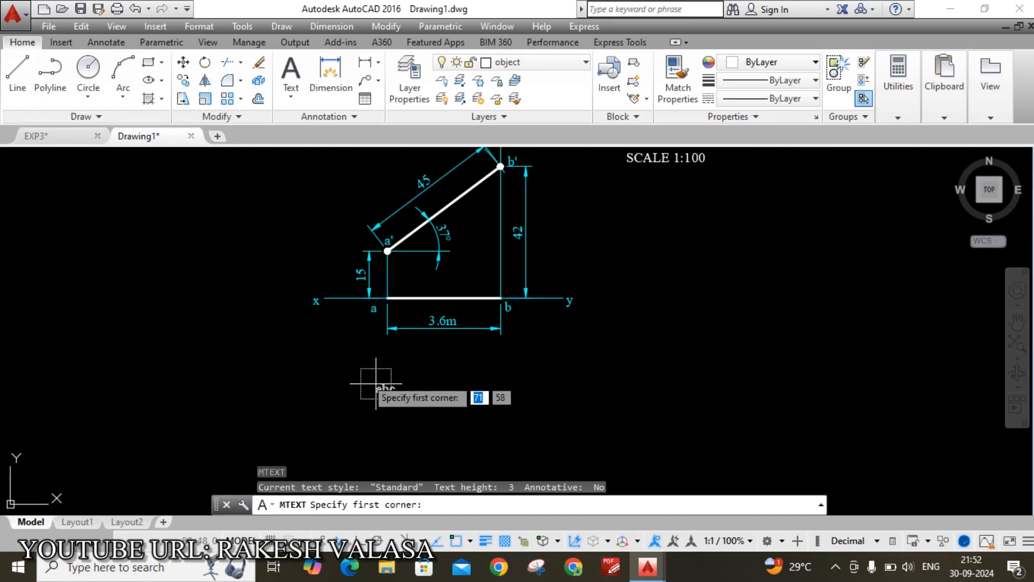
{"action": "left_click", "coordinate": [350, 366]}
{"action": "left_click", "coordinate": [604, 405]}
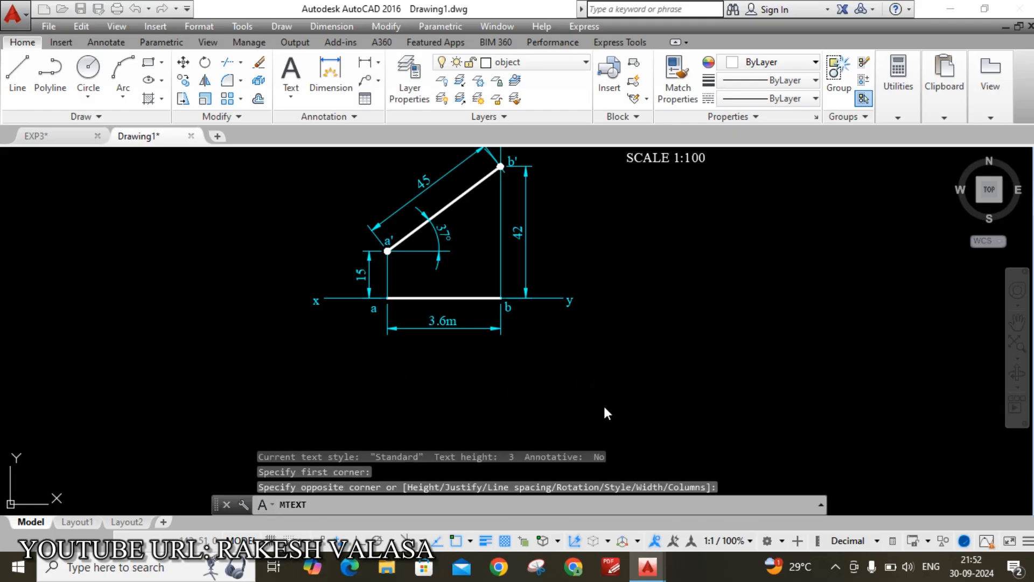
{"action": "type", "text": "the height of the second peg"}
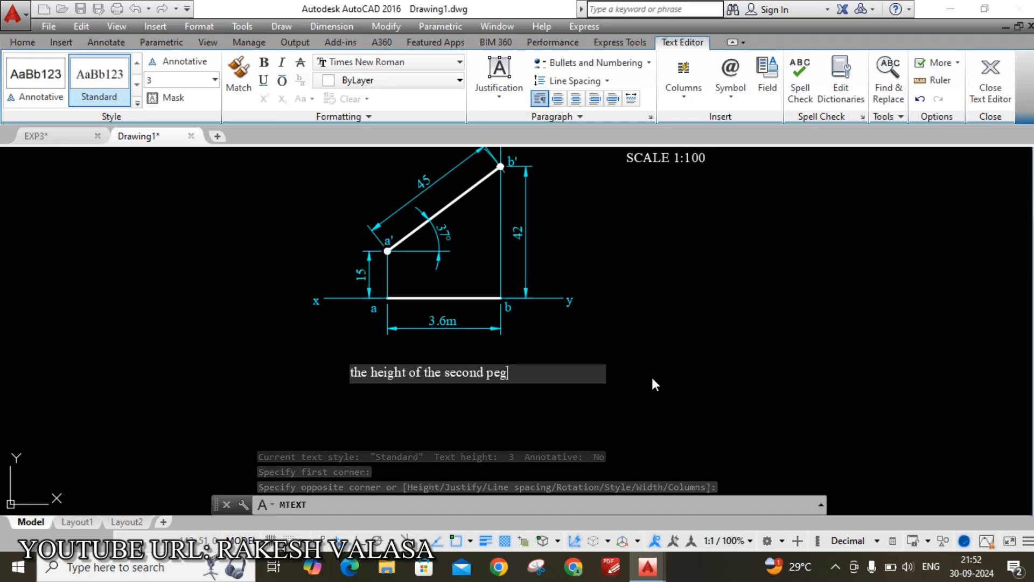
{"action": "type", "text": "bb"}
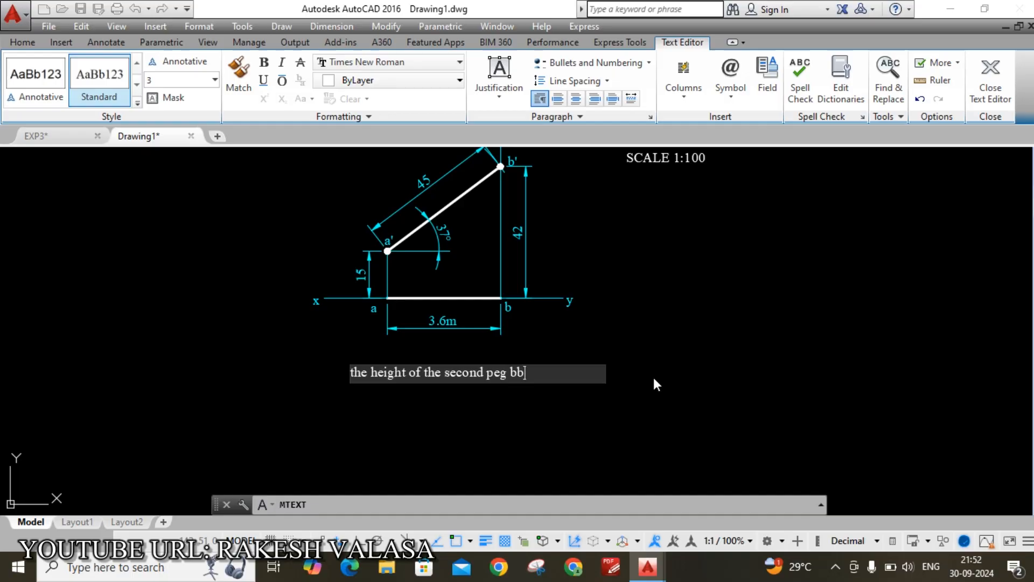
{"action": "type", "text": "' is 4.2m"}
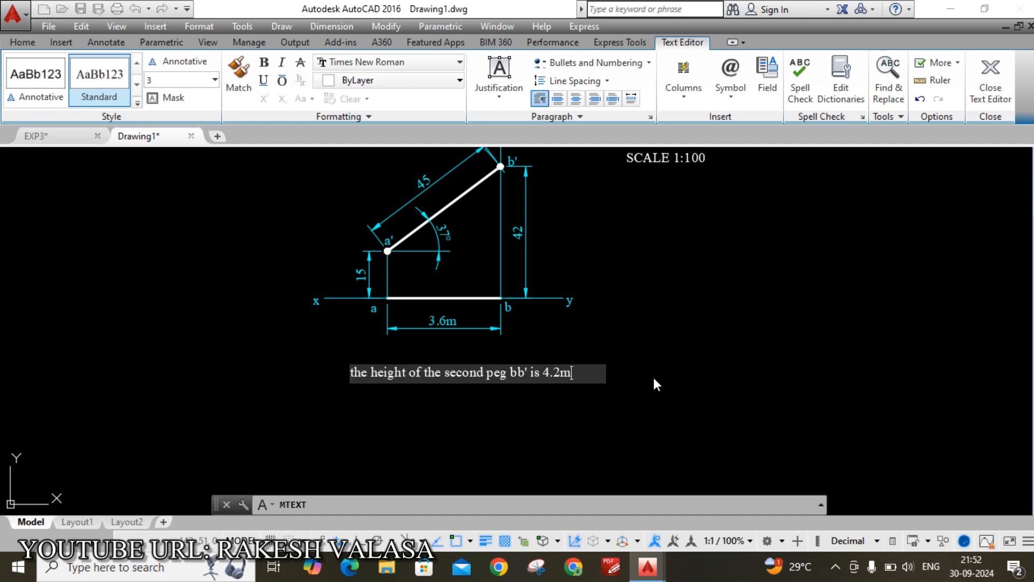
{"action": "left_click", "coordinate": [654, 377]}
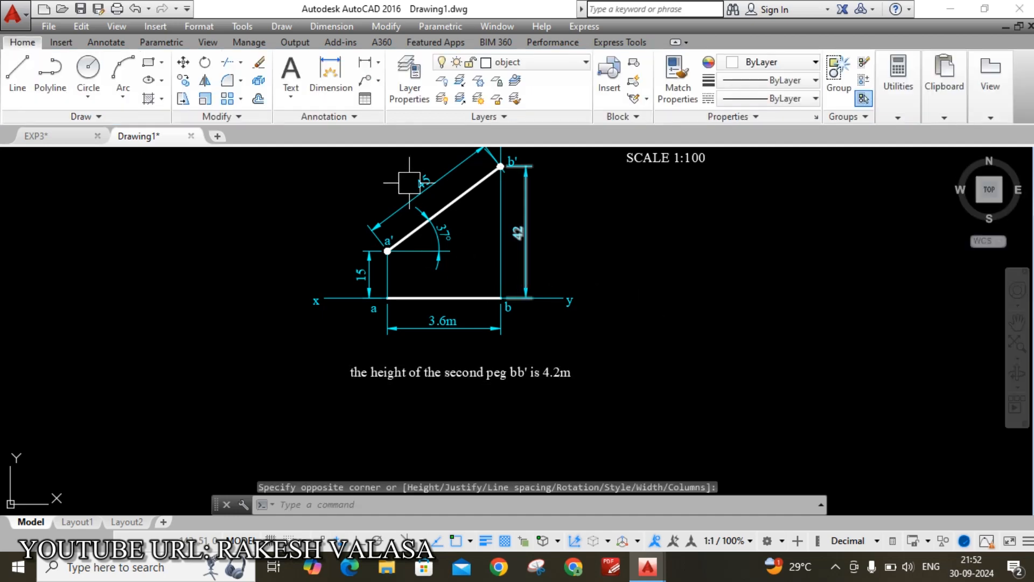
Change the 15 dimension text to 1.5m
{"action": "scroll", "coordinate": [382, 235], "scroll_direction": "up", "scroll_amount": 2}
{"action": "scroll", "coordinate": [345, 293], "scroll_direction": "up", "scroll_amount": 2}
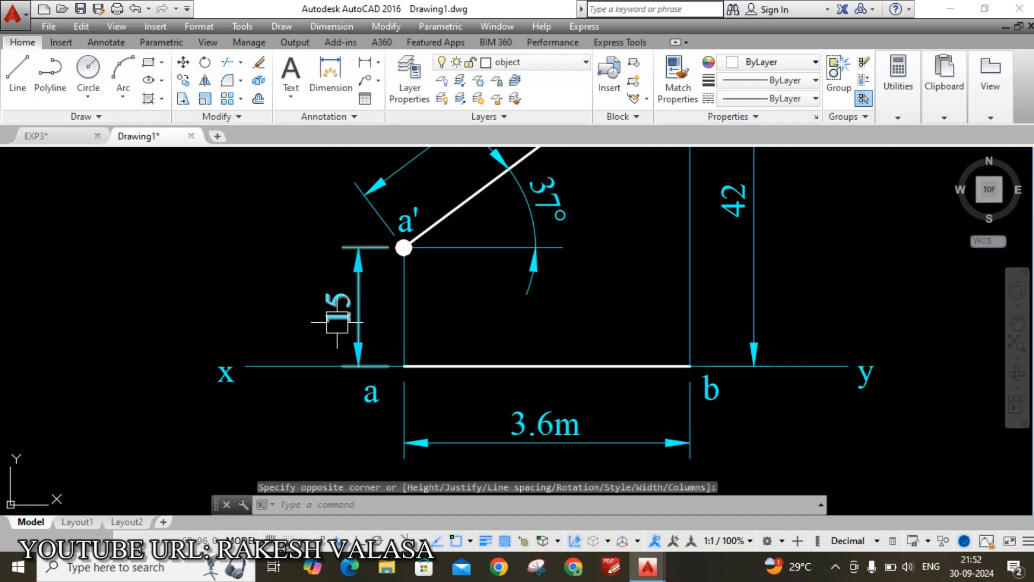
{"action": "scroll", "coordinate": [338, 291], "scroll_direction": "up", "scroll_amount": 2}
{"action": "double_click", "coordinate": [338, 288]}
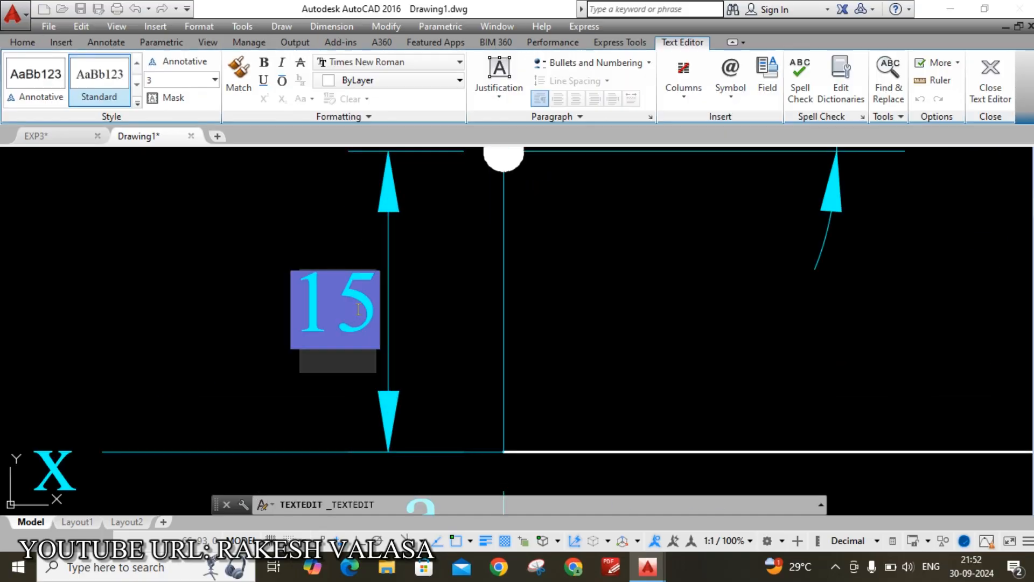
{"action": "type", "text": "1."}
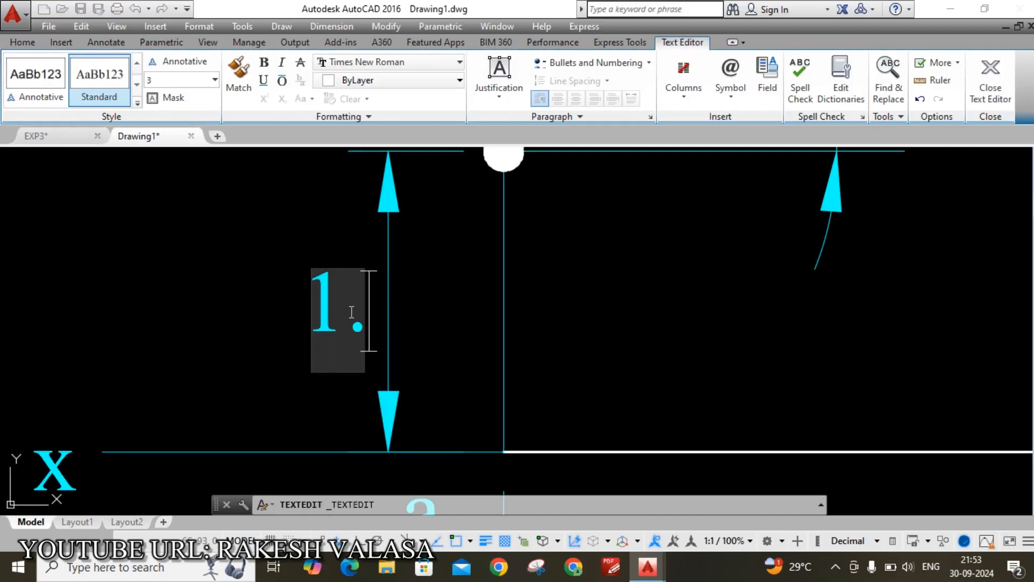
{"action": "type", "text": "5m"}
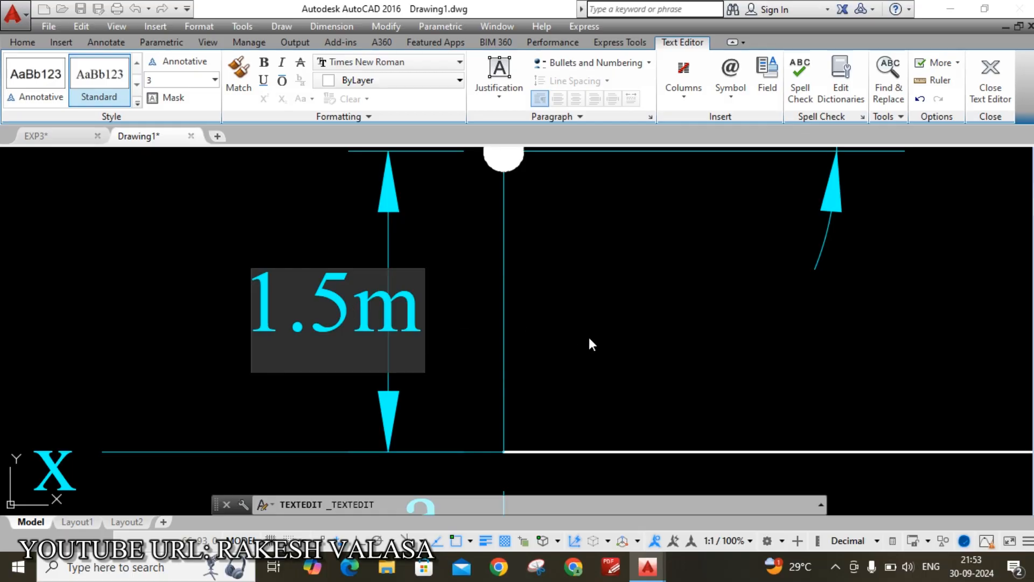
{"action": "left_click", "coordinate": [589, 340]}
Edit the sloping 45 dimension to read 4.5m
{"action": "scroll", "coordinate": [585, 366], "scroll_direction": "down", "scroll_amount": 2}
{"action": "middle_click_drag", "start_coordinate": [739, 300], "coordinate": [465, 473]}
{"action": "scroll", "coordinate": [337, 246], "scroll_direction": "up", "scroll_amount": 4}
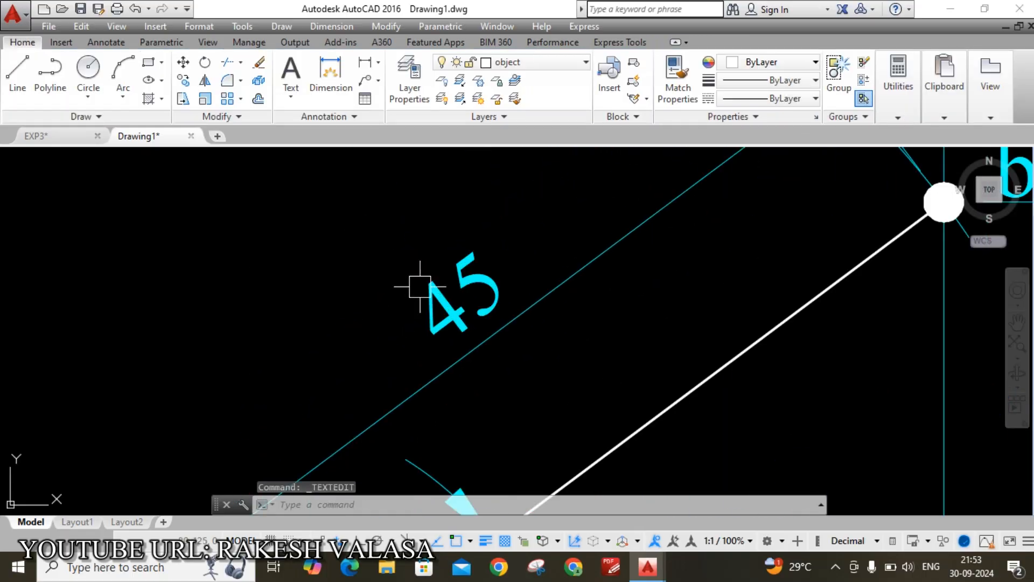
{"action": "double_click", "coordinate": [467, 284]}
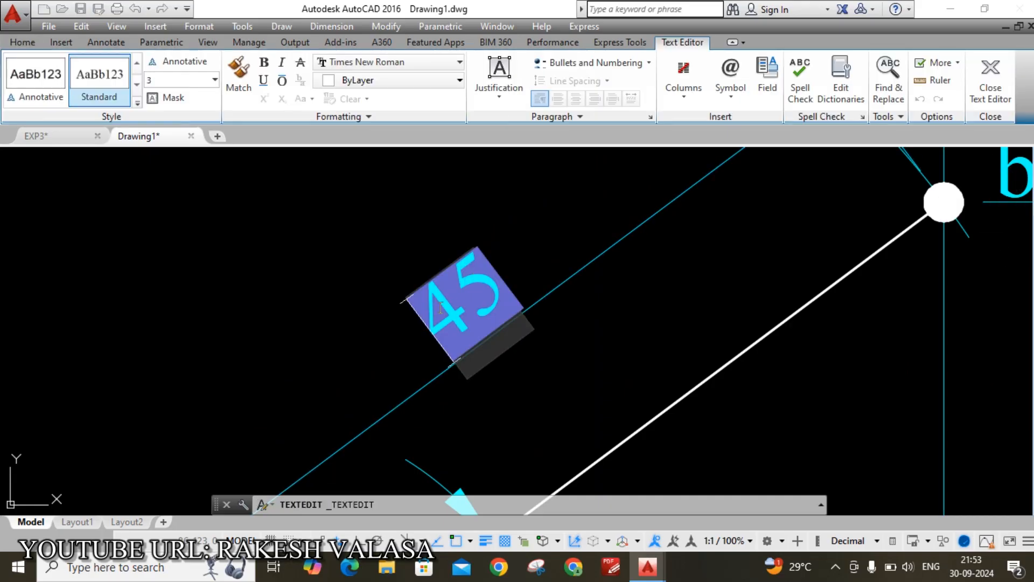
{"action": "left_click", "coordinate": [504, 279]}
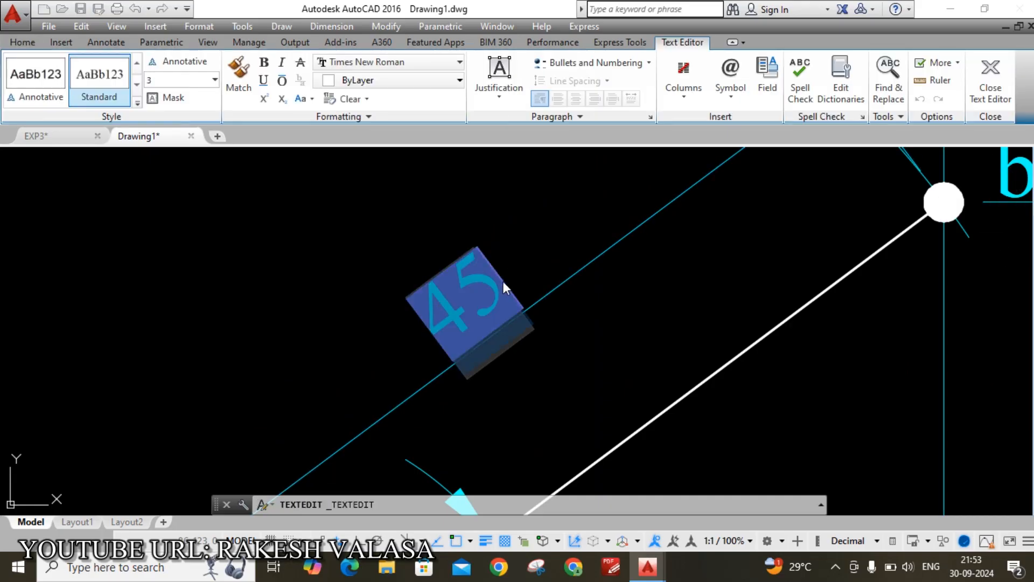
{"action": "key", "text": "BackSpace"}
{"action": "type", "text": ".5m"}
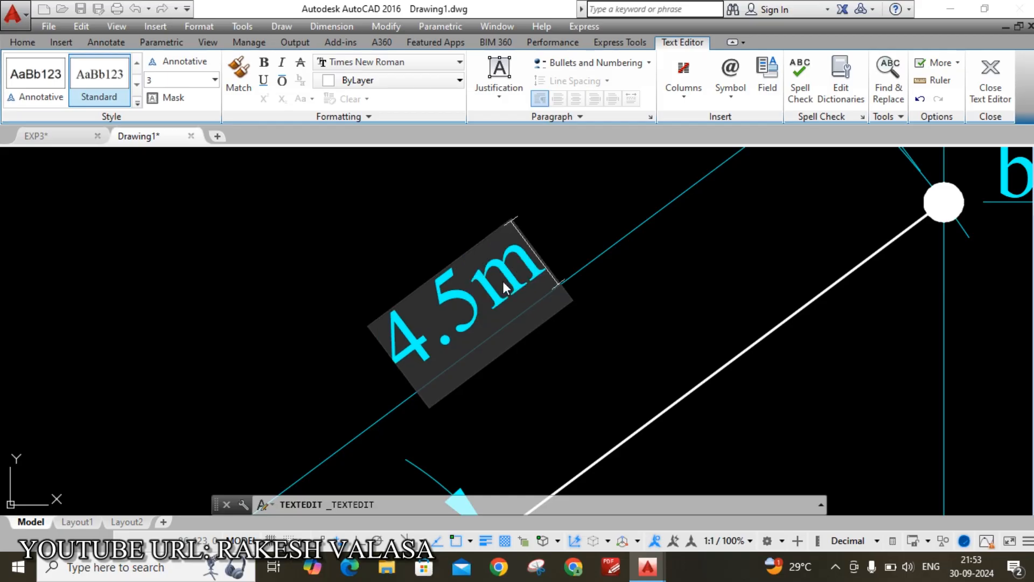
{"action": "left_click", "coordinate": [582, 343]}
Edit the vertical 42 dimension to read 4.2m
{"action": "scroll", "coordinate": [509, 277], "scroll_direction": "down", "scroll_amount": 6}
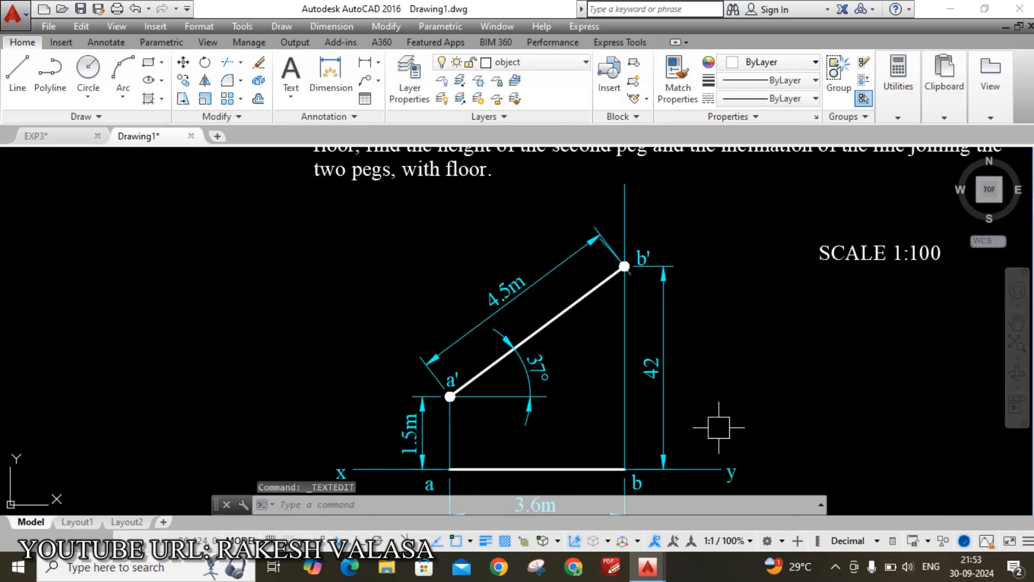
{"action": "scroll", "coordinate": [678, 407], "scroll_direction": "up", "scroll_amount": 4}
{"action": "double_click", "coordinate": [615, 324]}
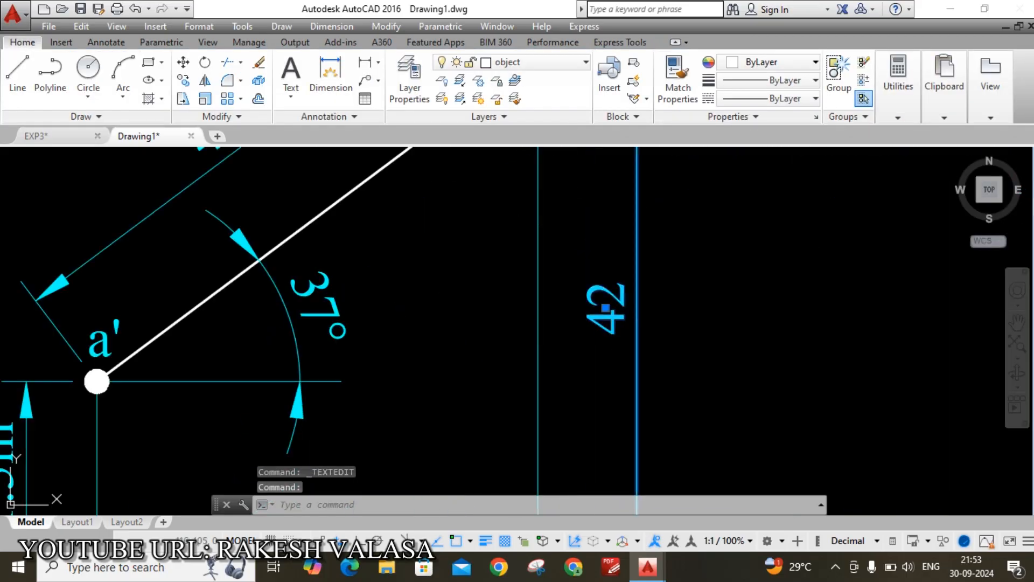
{"action": "left_click", "coordinate": [618, 321]}
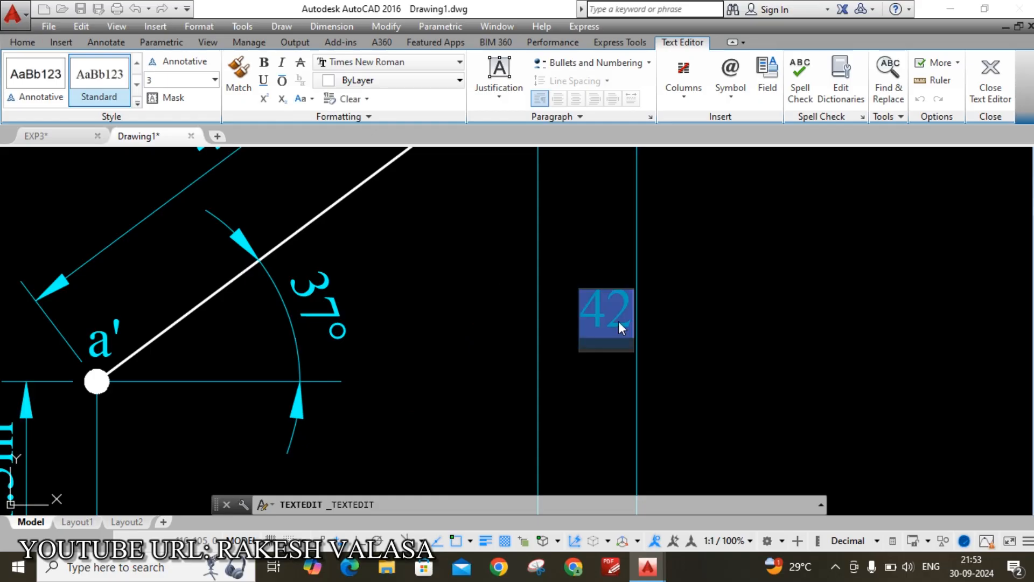
{"action": "key", "text": "BackSpace"}
{"action": "type", "text": ".2m"}
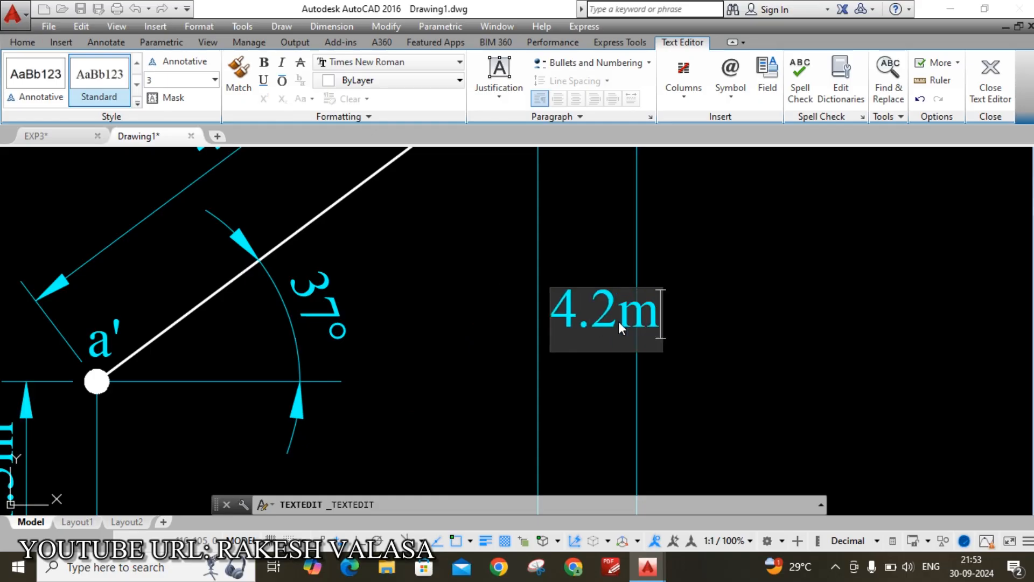
{"action": "left_click", "coordinate": [668, 237]}
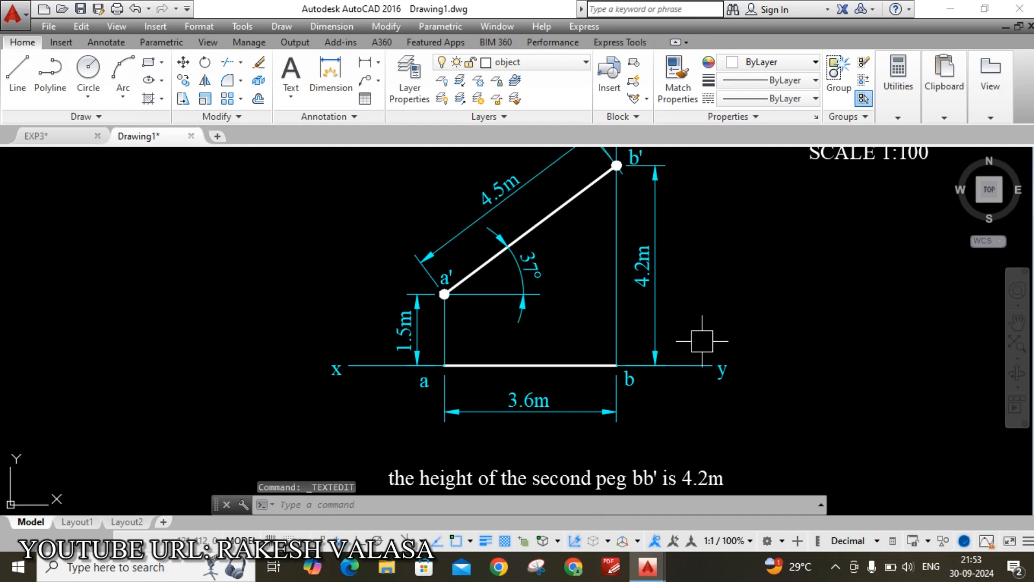
Select 'the inclination of the line joining the two pegs, with floor' in the problem statement
{"action": "mouse_move", "coordinate": [757, 403]}
{"action": "middle_mouse_down"}
{"action": "mouse_move", "coordinate": [725, 370]}
{"action": "mouse_move", "coordinate": [688, 396]}
{"action": "middle_mouse_up"}
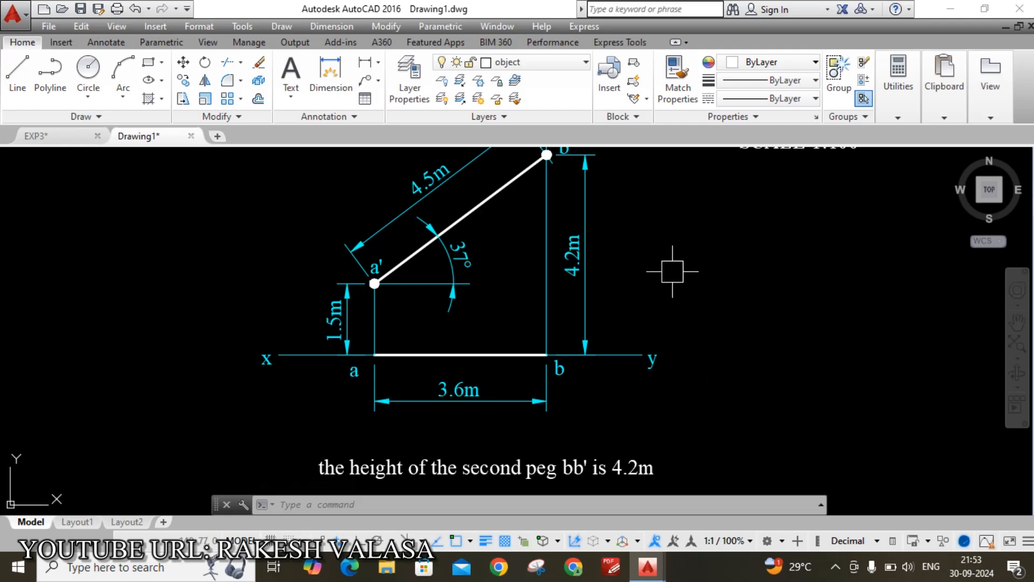
{"action": "middle_click_drag", "start_coordinate": [671, 266], "coordinate": [646, 429]}
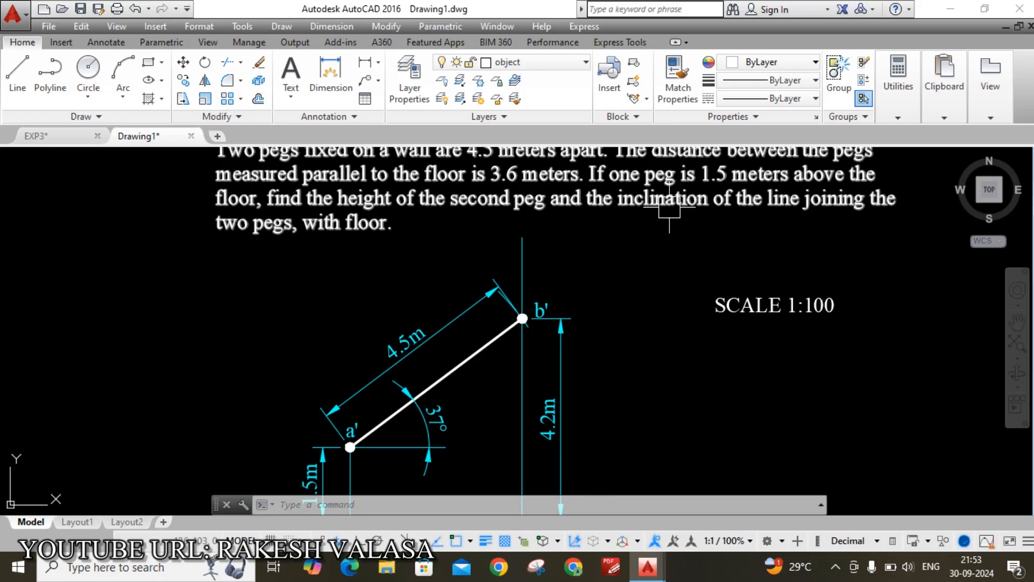
{"action": "scroll", "coordinate": [665, 196], "scroll_direction": "up", "scroll_amount": 2}
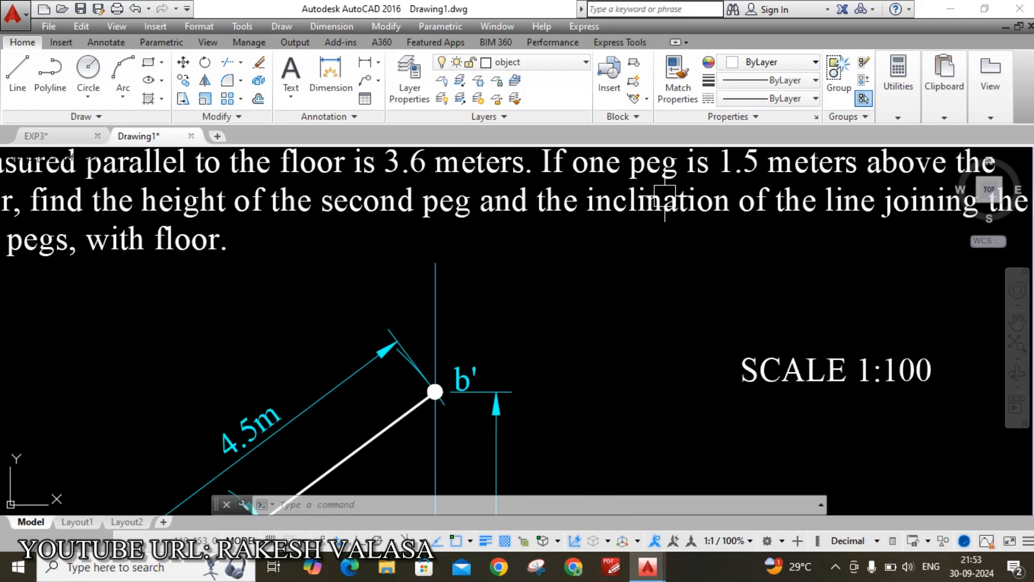
{"action": "double_click", "coordinate": [664, 204]}
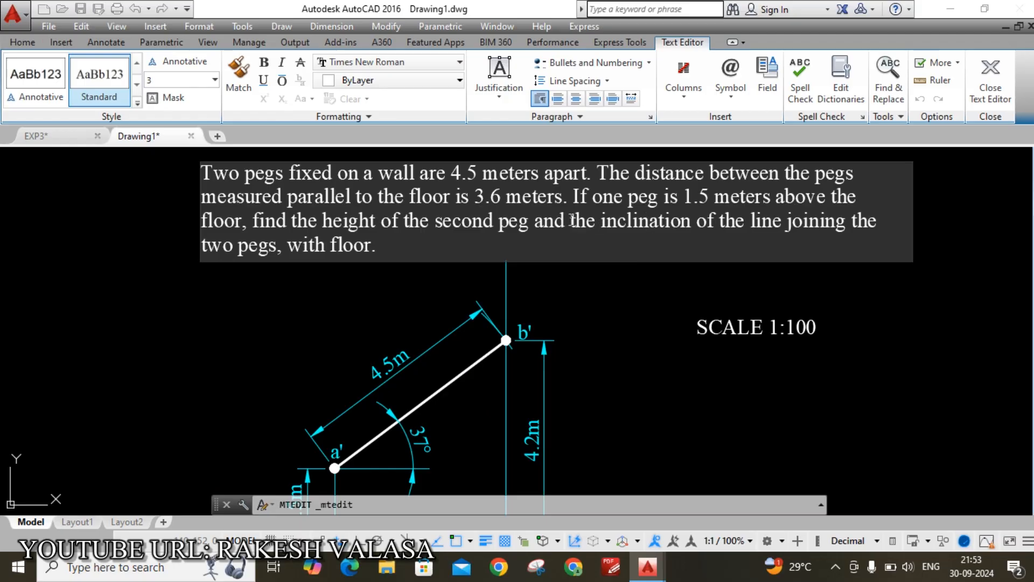
{"action": "left_click_drag", "start_coordinate": [570, 220], "coordinate": [456, 255]}
{"action": "key", "text": "ctrl+c"}
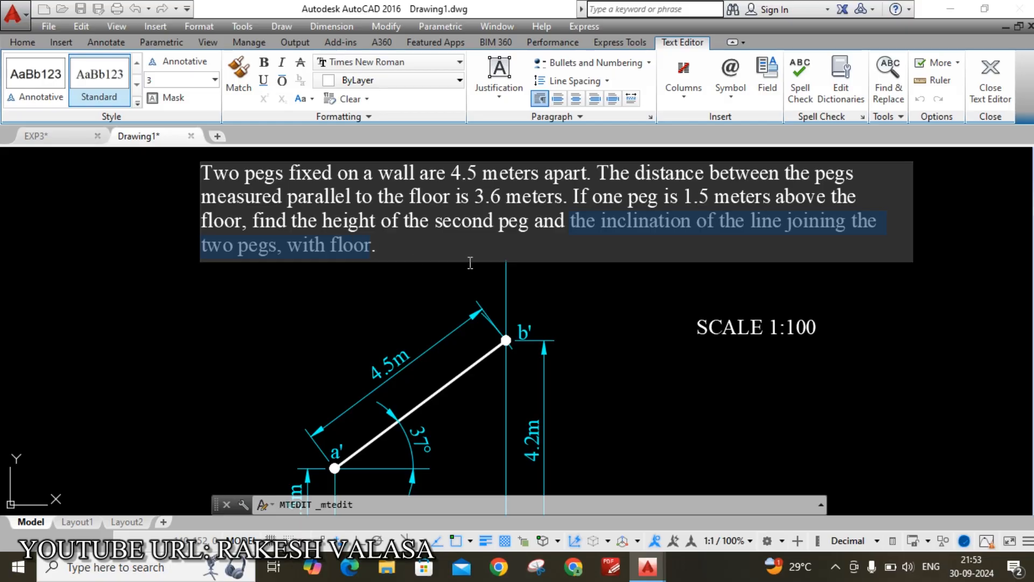
{"action": "scroll", "coordinate": [620, 306], "scroll_direction": "down", "scroll_amount": 5}
{"action": "scroll", "coordinate": [572, 401], "scroll_direction": "up", "scroll_amount": 6}
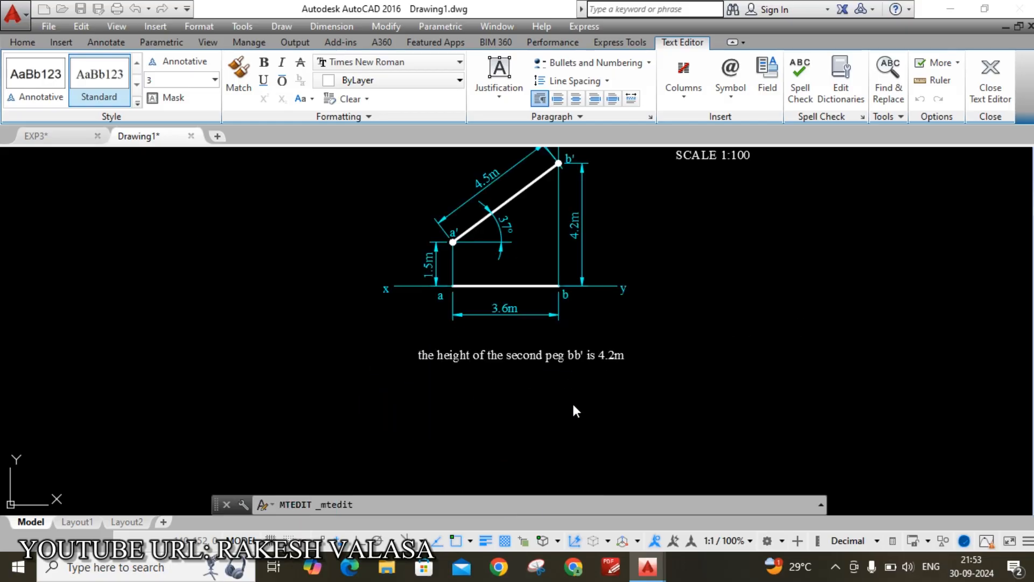
Add a second answer line with the pasted inclination sentence ending in 37°
{"action": "left_click", "coordinate": [561, 369]}
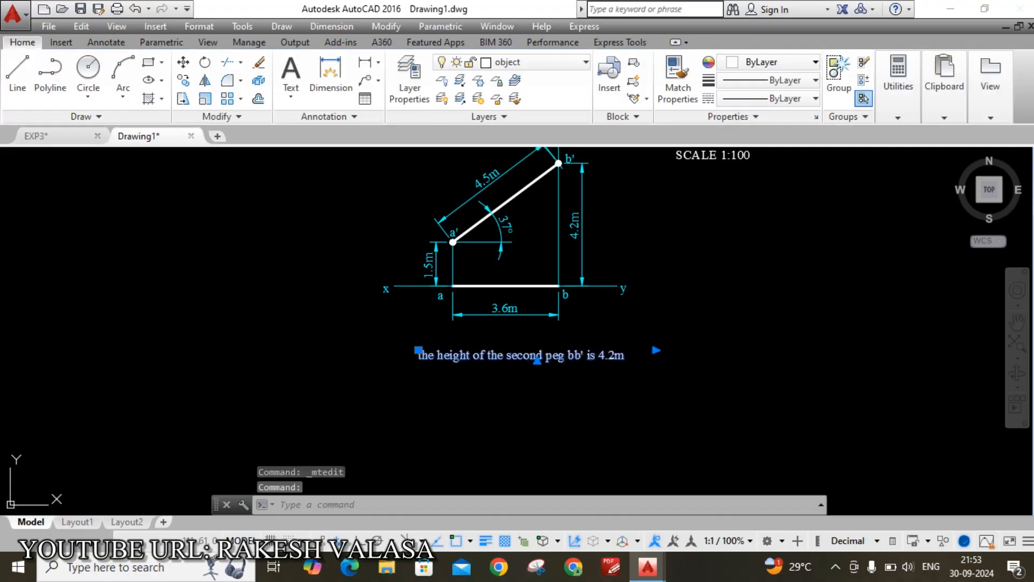
{"action": "double_click", "coordinate": [637, 359]}
{"action": "key", "text": "Return"}
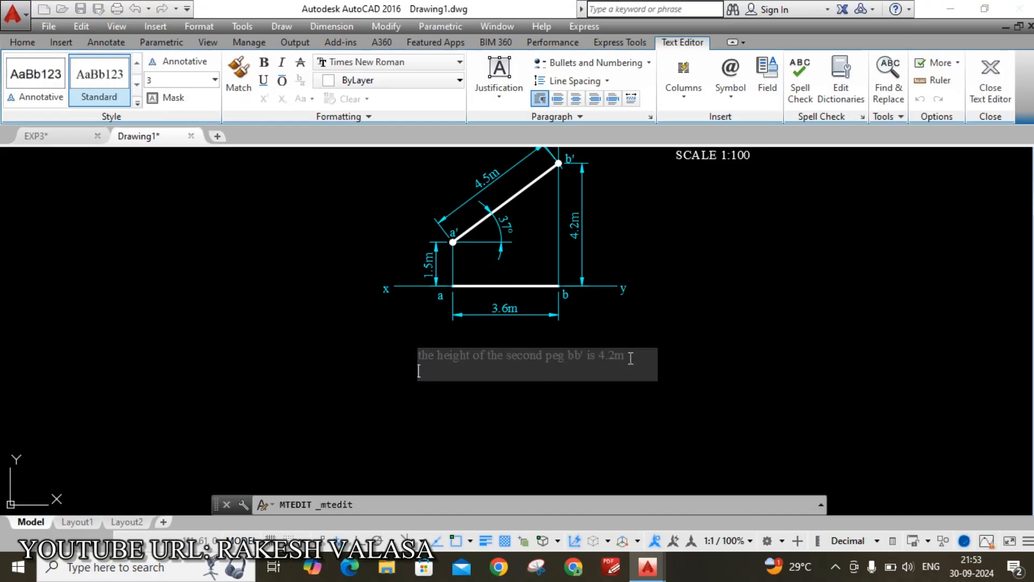
{"action": "key", "text": "ctrl+v"}
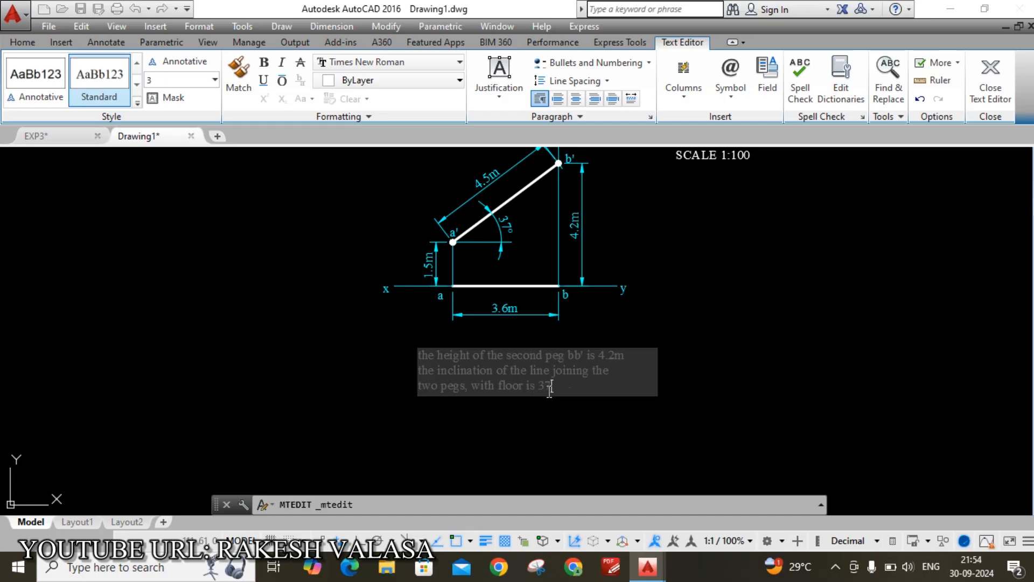
{"action": "left_click", "coordinate": [740, 103]}
{"action": "left_click", "coordinate": [751, 120]}
{"action": "left_click", "coordinate": [695, 360]}
Widen the answer text column and join the inclination sentence onto one line
{"action": "left_click", "coordinate": [539, 377]}
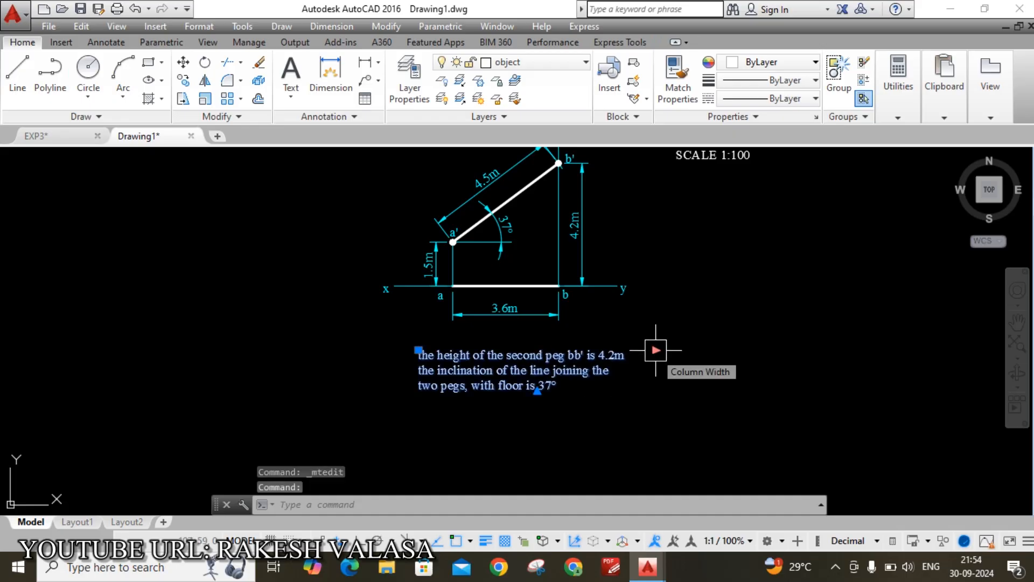
{"action": "left_click", "coordinate": [656, 350]}
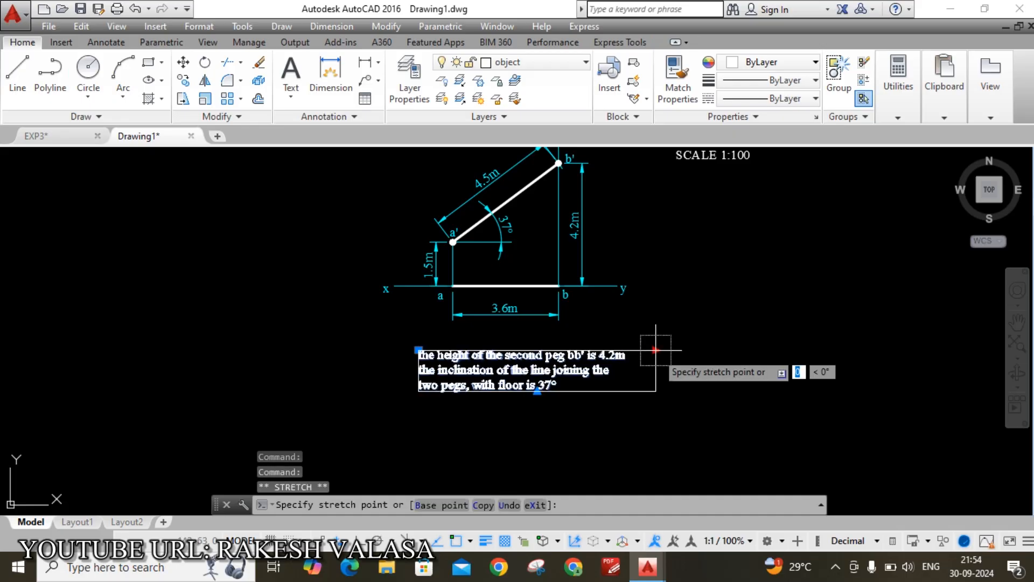
{"action": "left_click", "coordinate": [741, 349]}
{"action": "double_click", "coordinate": [615, 373]}
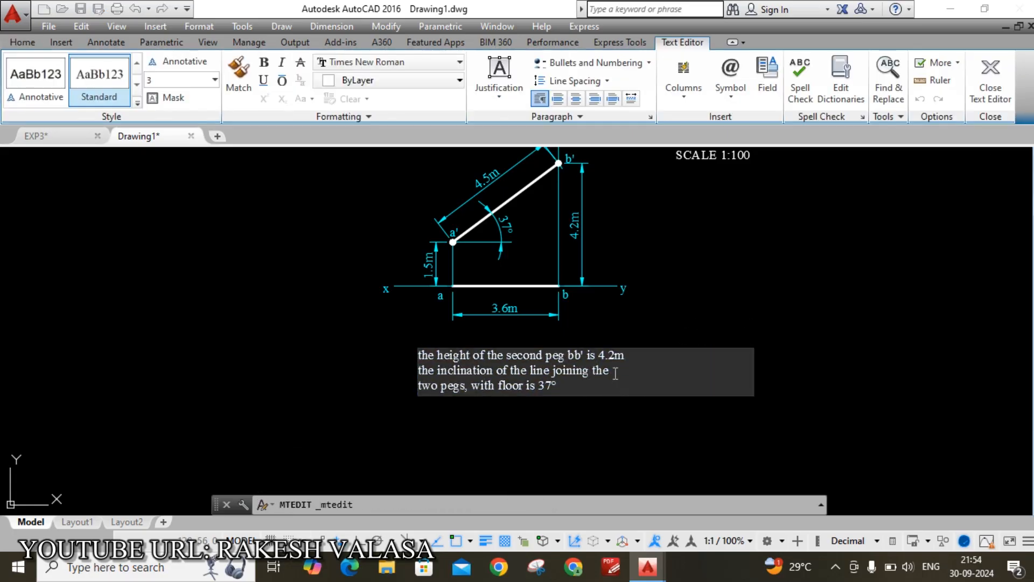
{"action": "key", "text": "Delete"}
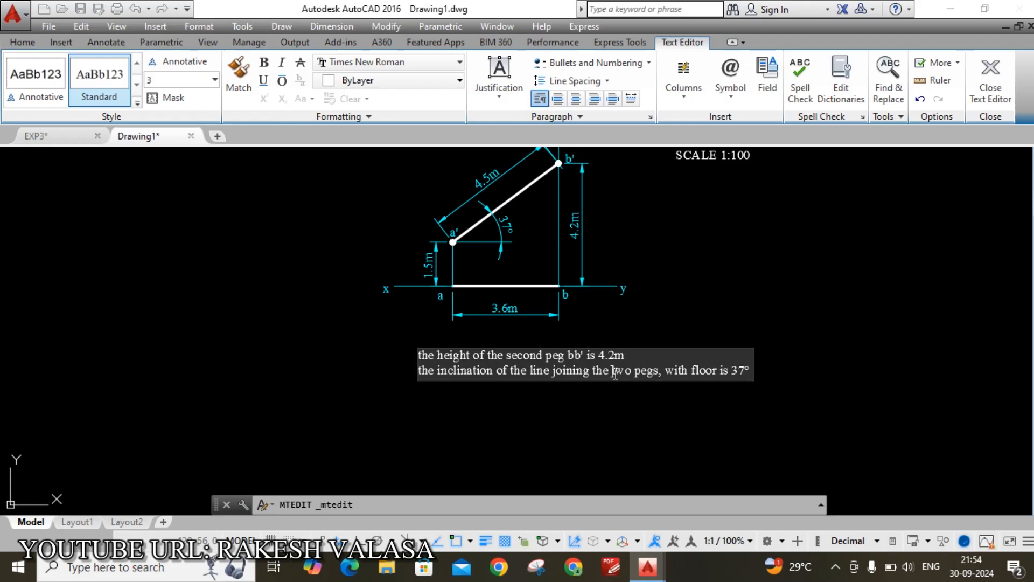
{"action": "left_click", "coordinate": [597, 445]}
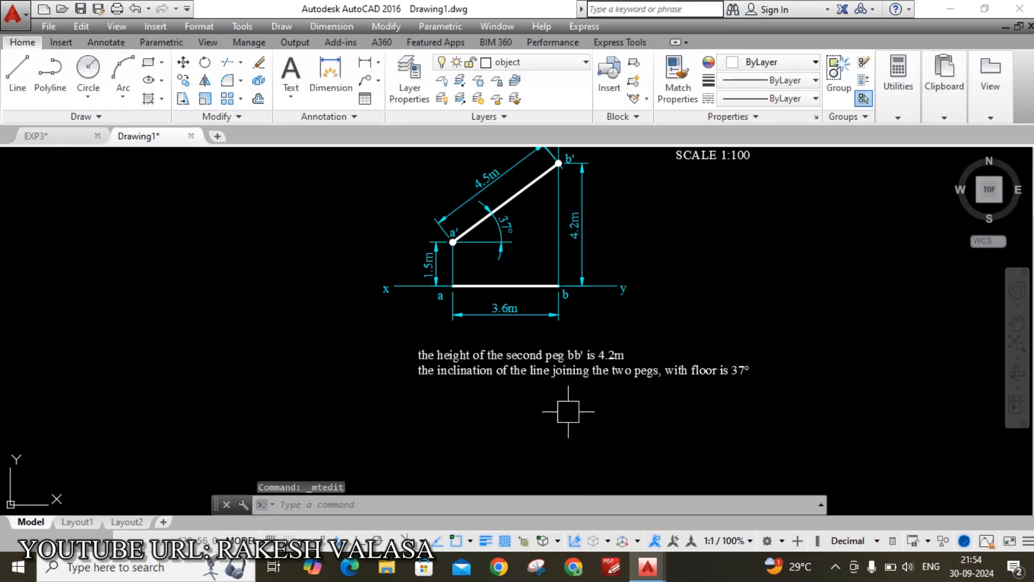
{"action": "scroll", "coordinate": [563, 411], "scroll_direction": "up", "scroll_amount": 2}
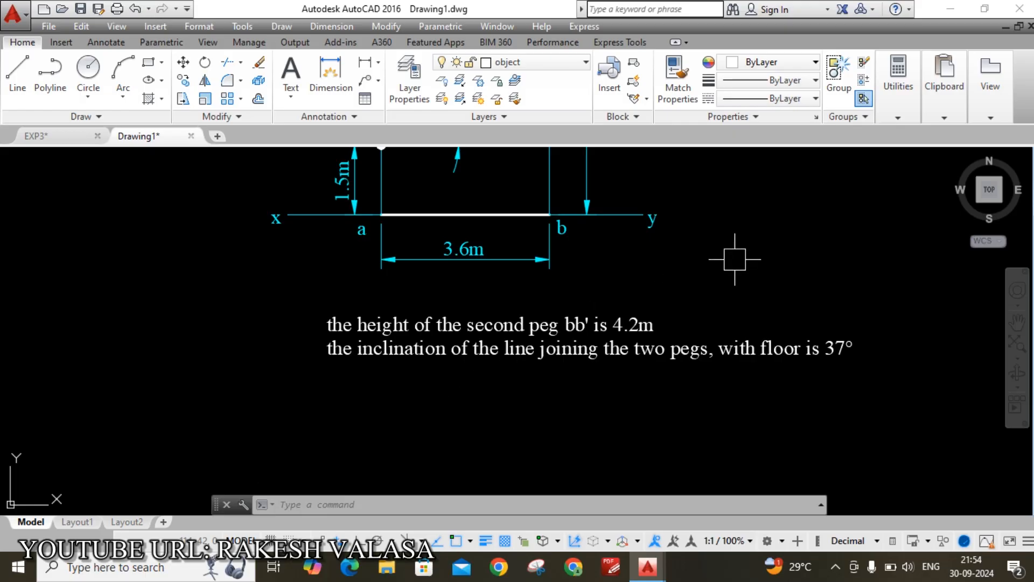
Pan and zoom to show the problem statement, dimensioned projection and both answer lines
{"action": "middle_click_drag", "start_coordinate": [734, 259], "coordinate": [715, 327]}
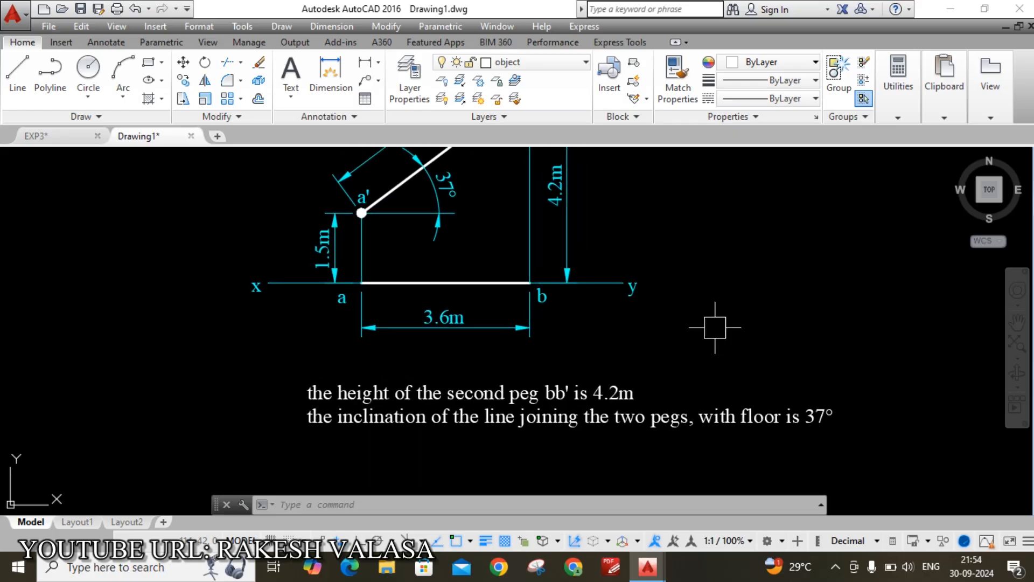
{"action": "scroll", "coordinate": [714, 327], "scroll_direction": "down", "scroll_amount": 2}
{"action": "mouse_move", "coordinate": [752, 274]}
{"action": "middle_mouse_down"}
{"action": "mouse_move", "coordinate": [668, 344]}
{"action": "mouse_move", "coordinate": [654, 329]}
{"action": "mouse_move", "coordinate": [650, 338]}
{"action": "middle_mouse_up"}
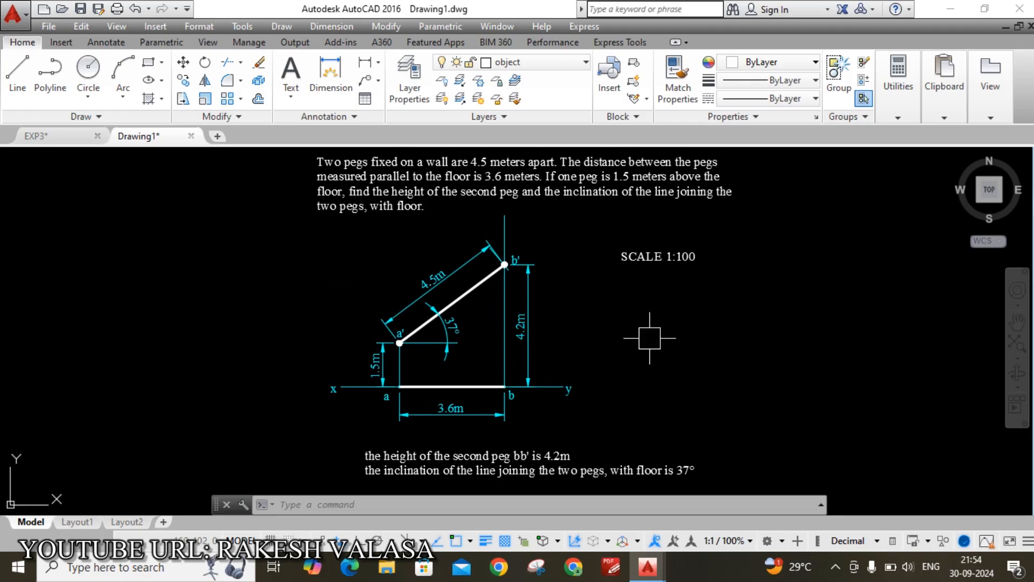
Switch to the EXP3 drawing, zoom out to show all exercises, and cancel the Open dialog
{"action": "left_click", "coordinate": [44, 141]}
{"action": "scroll", "coordinate": [312, 312], "scroll_direction": "down", "scroll_amount": 5}
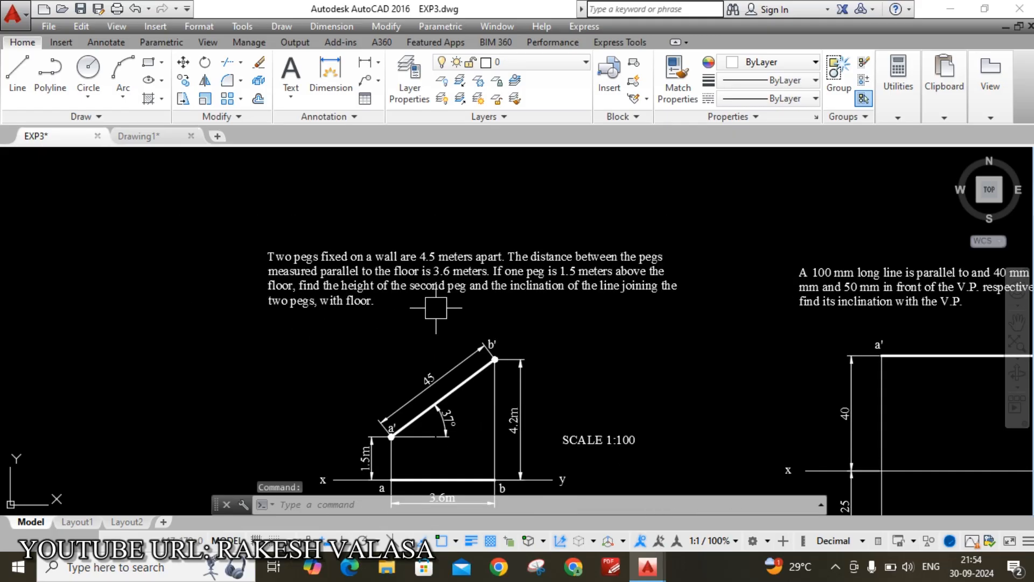
{"action": "scroll", "coordinate": [439, 293], "scroll_direction": "down", "scroll_amount": 3}
{"action": "scroll", "coordinate": [440, 294], "scroll_direction": "up", "scroll_amount": 5}
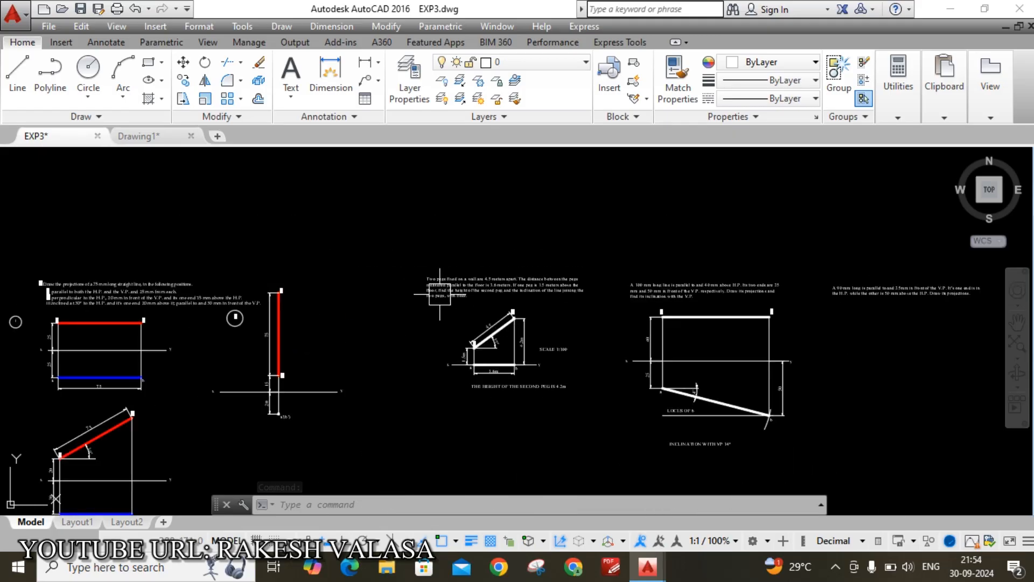
{"action": "left_click", "coordinate": [63, 11]}
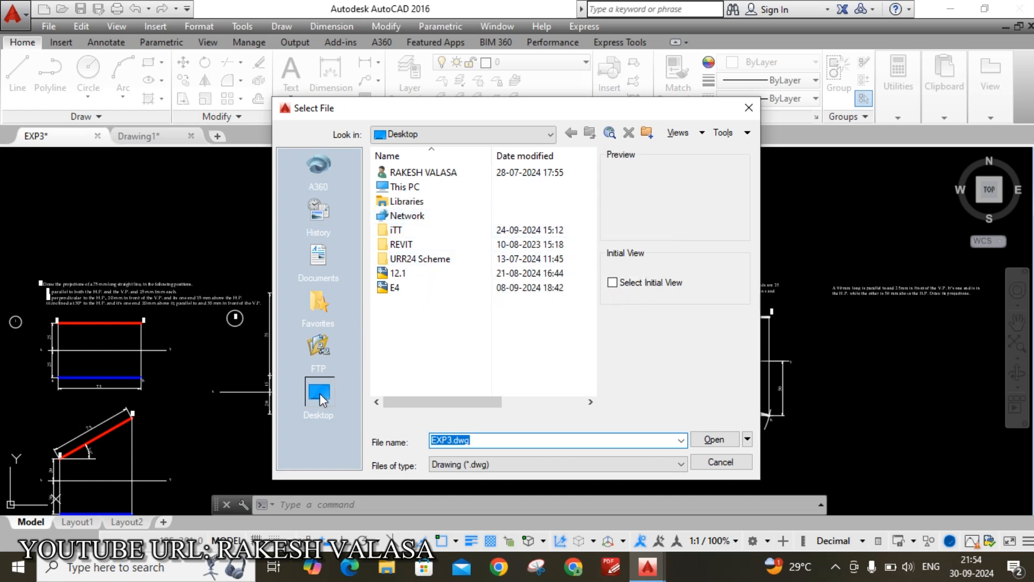
{"action": "left_click", "coordinate": [721, 462]}
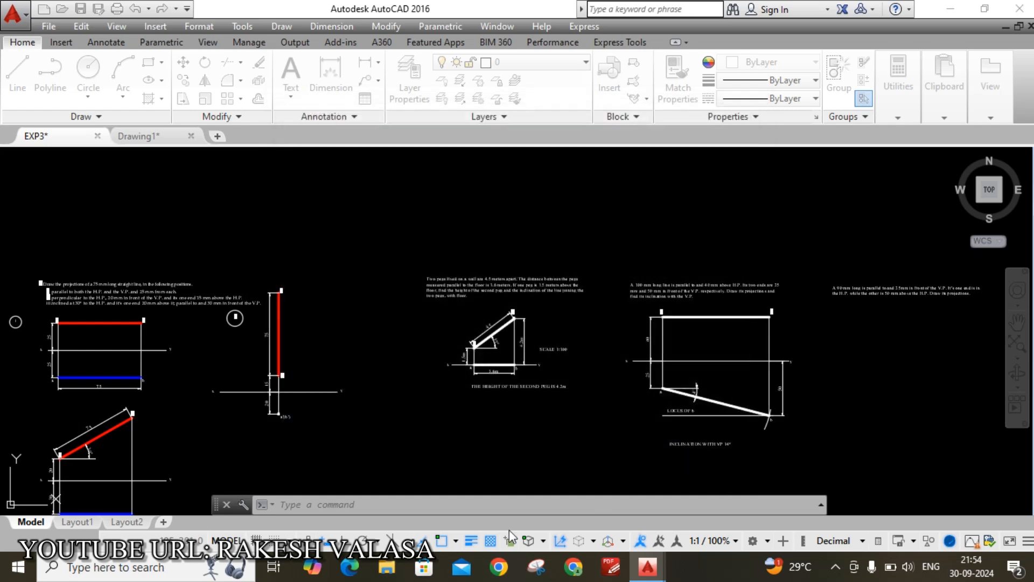
Browse to H:\subject material\Engineering drawing\EGTCAD LAB 2024\DWG FILES and open TITLE BLOCK
{"action": "left_click", "coordinate": [386, 566]}
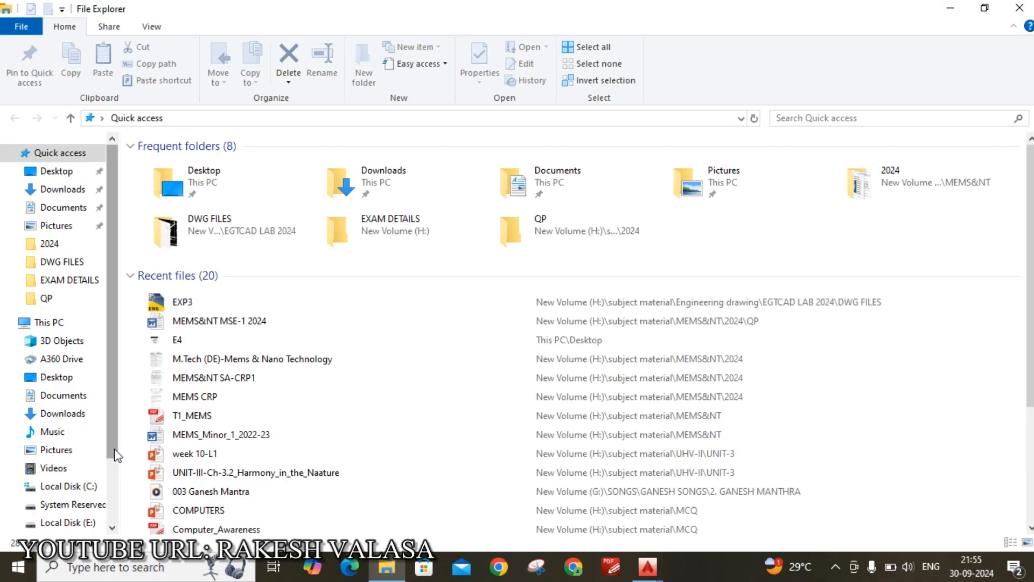
{"action": "scroll", "coordinate": [100, 468], "scroll_direction": "down", "scroll_amount": 2}
{"action": "left_click", "coordinate": [96, 492]}
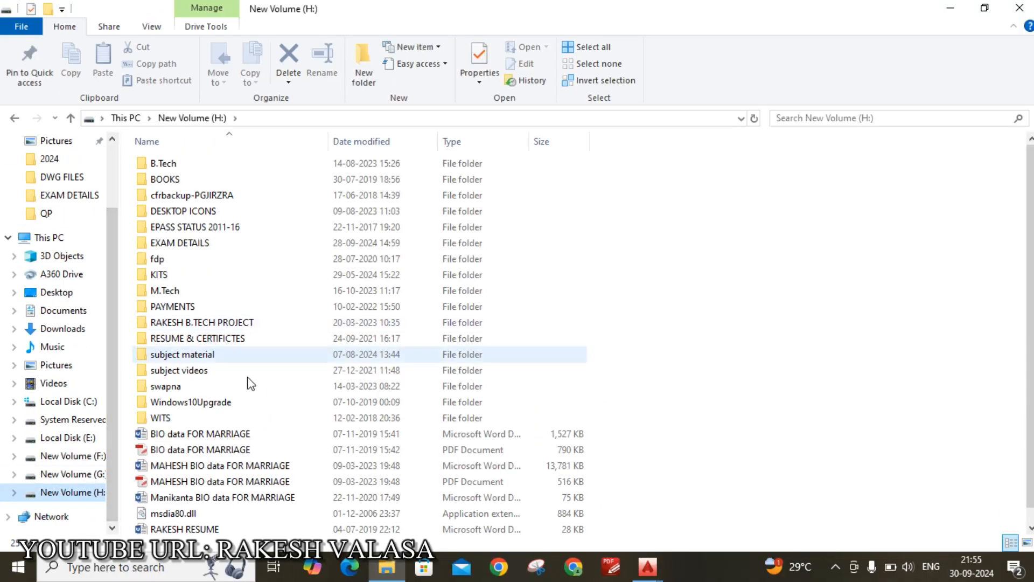
{"action": "double_click", "coordinate": [218, 359]}
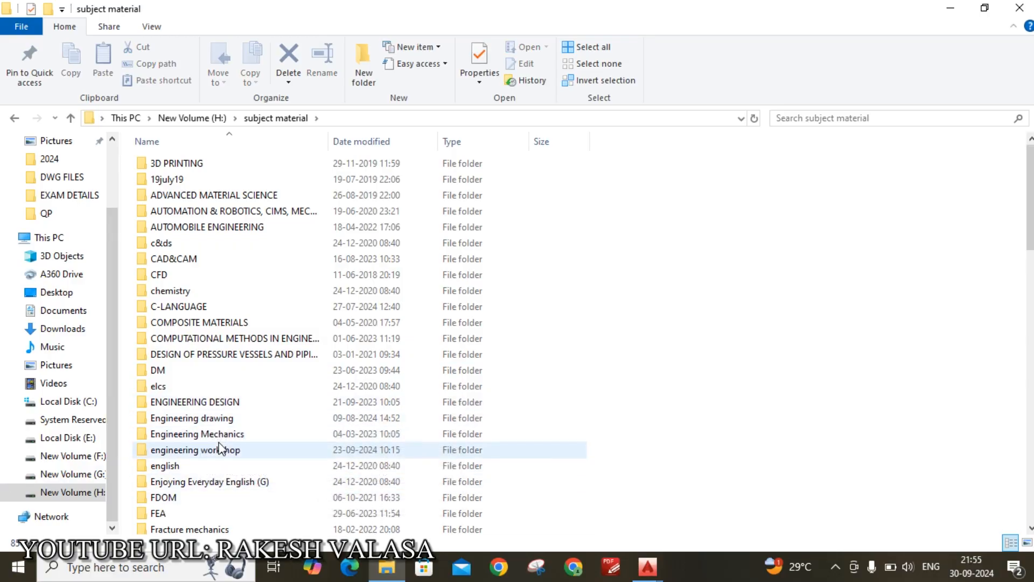
{"action": "double_click", "coordinate": [222, 422]}
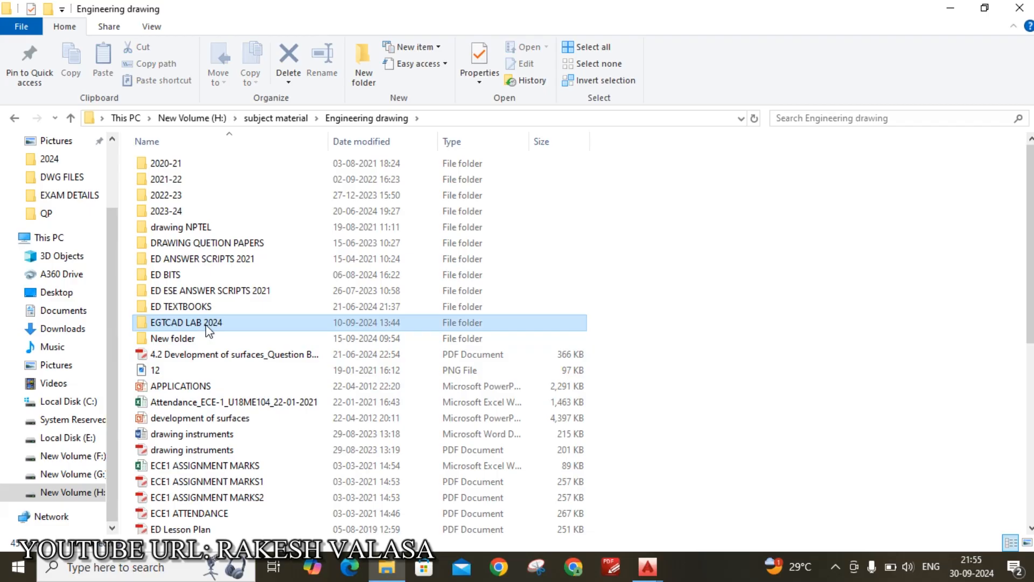
{"action": "double_click", "coordinate": [189, 323]}
{"action": "double_click", "coordinate": [198, 182]}
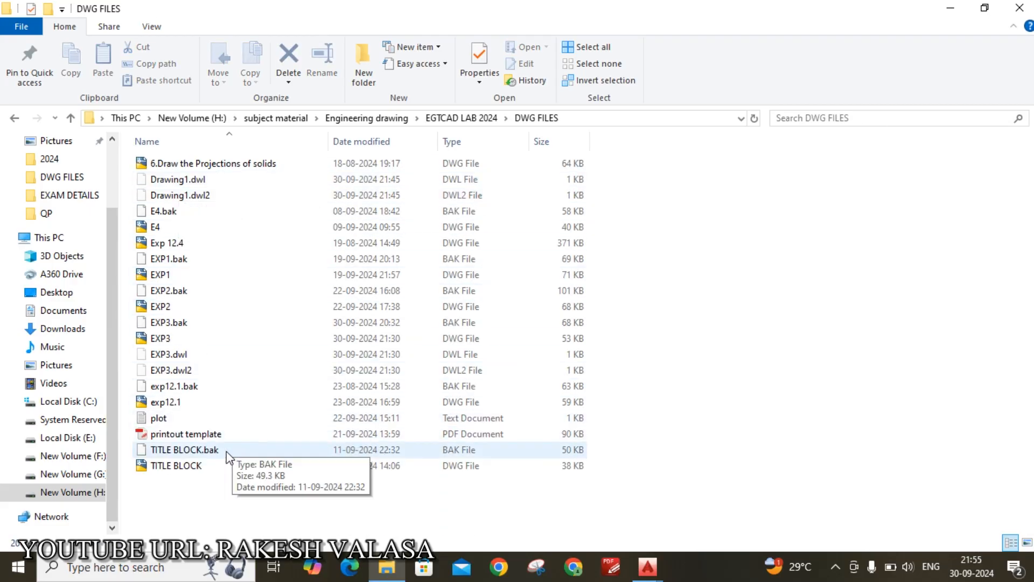
{"action": "double_click", "coordinate": [204, 466]}
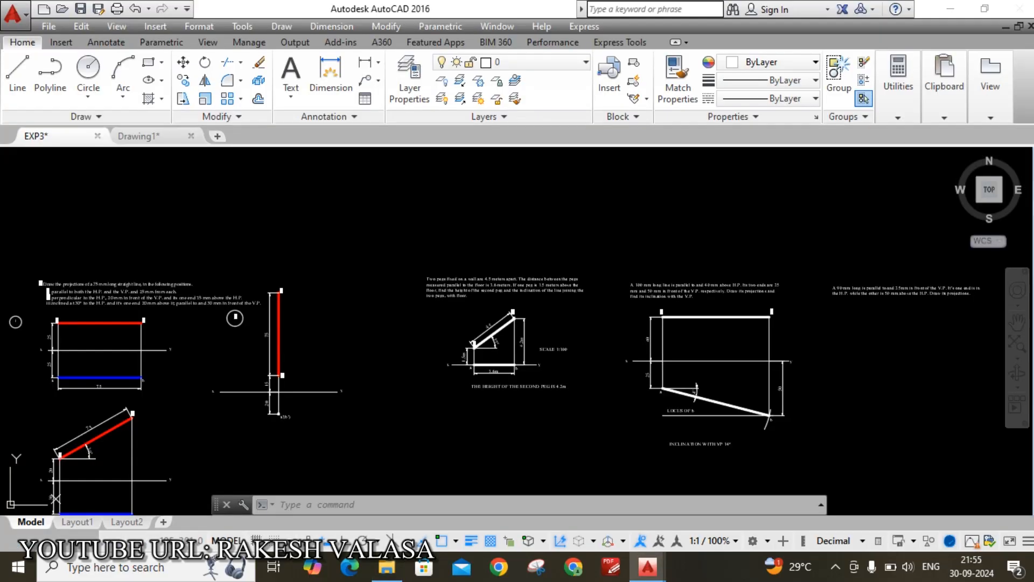
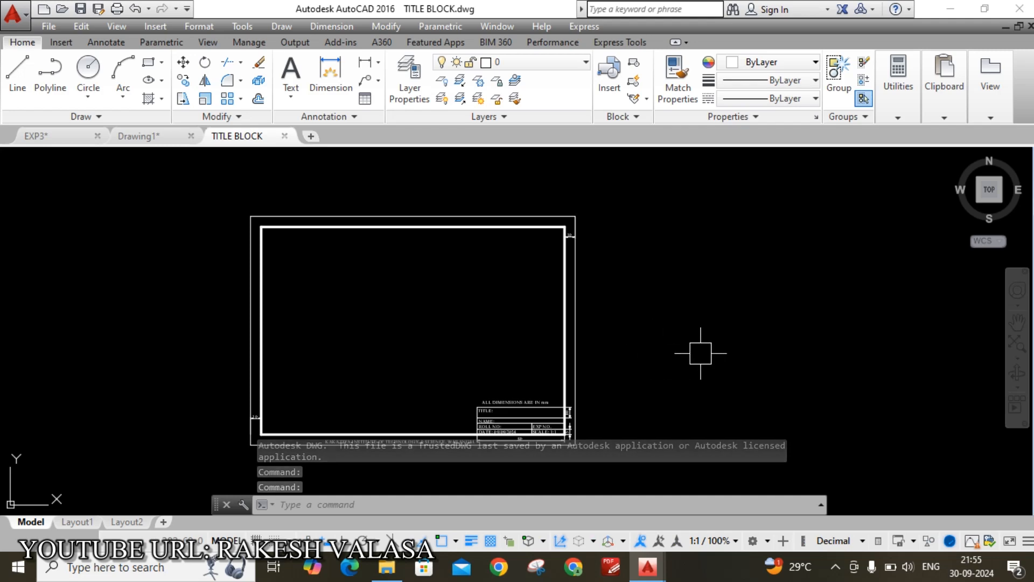
Copy the whole college title block from TITLE BLOCK.dwg and paste it around the pegs drawing in Drawing1
{"action": "left_click", "coordinate": [218, 184]}
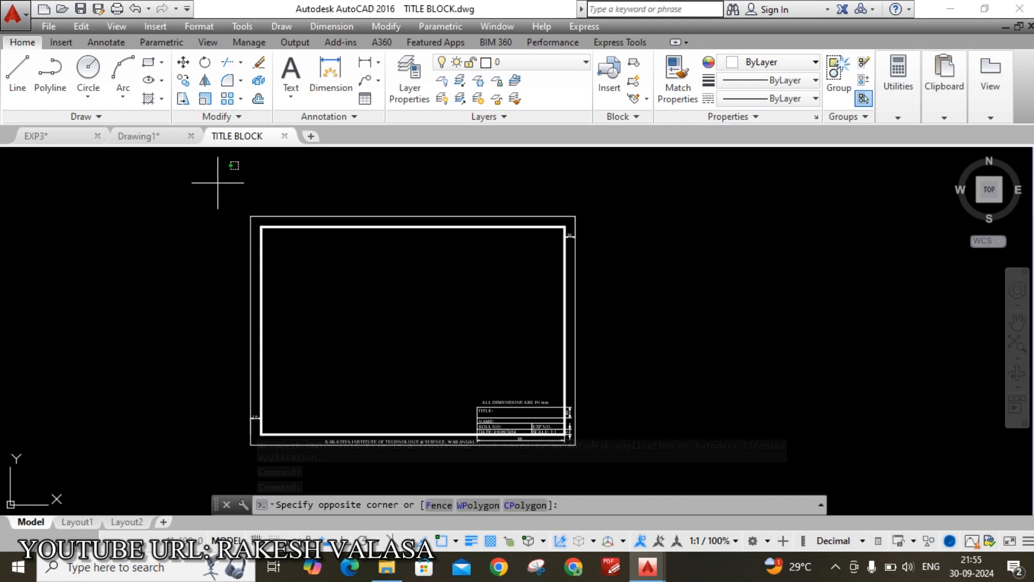
{"action": "left_click", "coordinate": [609, 460]}
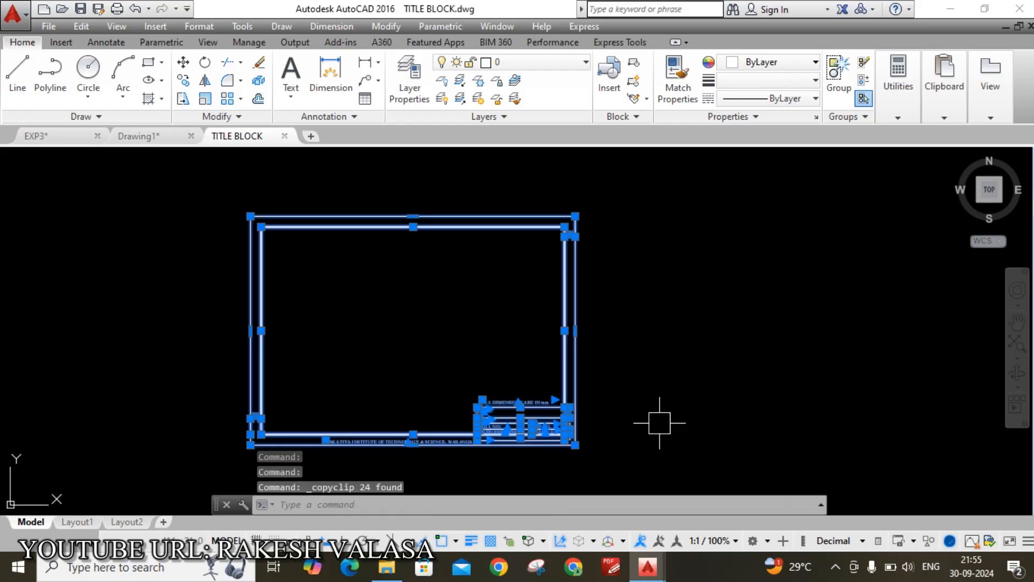
{"action": "left_click", "coordinate": [152, 137]}
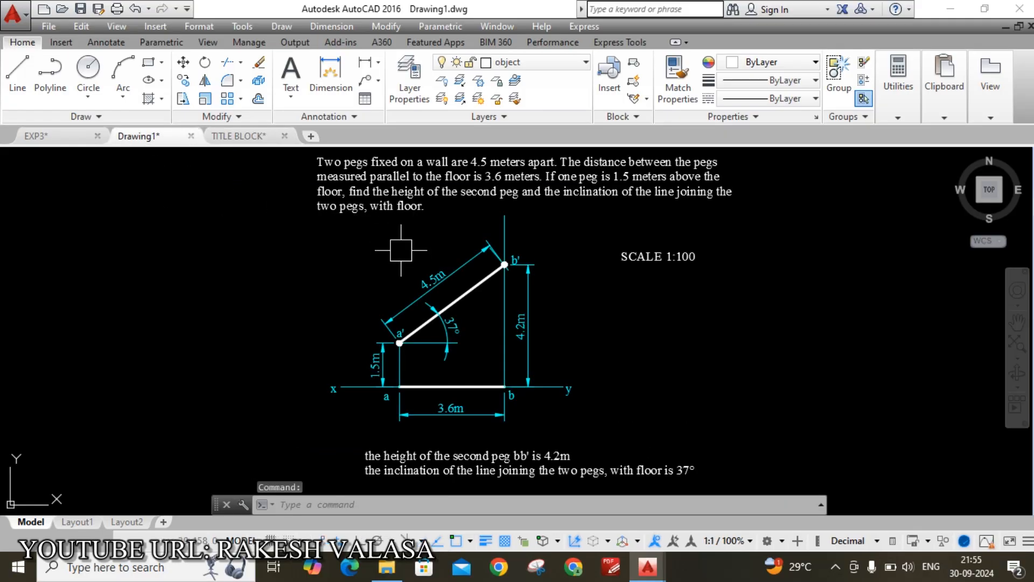
{"action": "scroll", "coordinate": [401, 250], "scroll_direction": "down", "scroll_amount": 2}
{"action": "key", "text": "ctrl+v"}
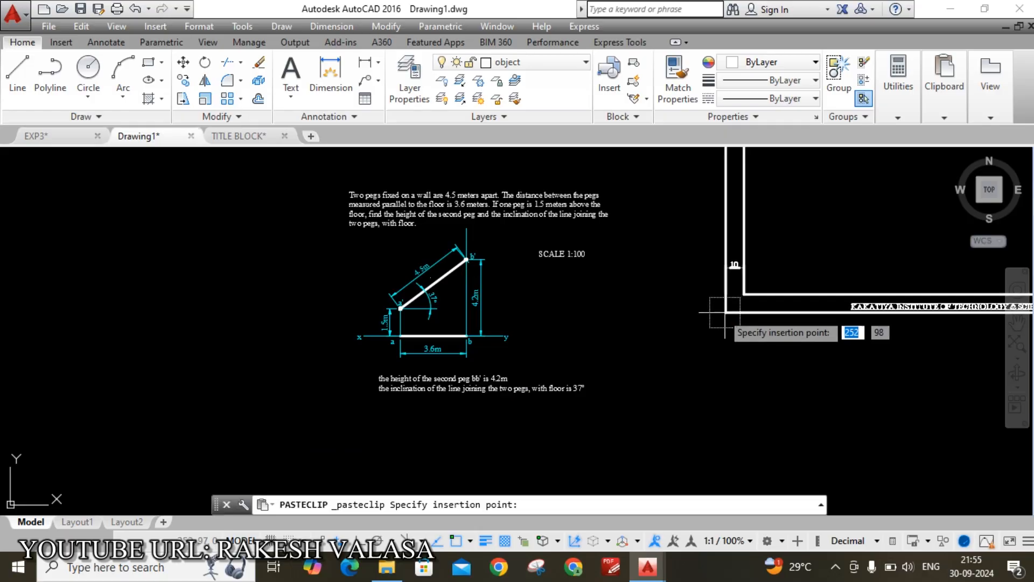
{"action": "scroll", "coordinate": [265, 453], "scroll_direction": "down", "scroll_amount": 2}
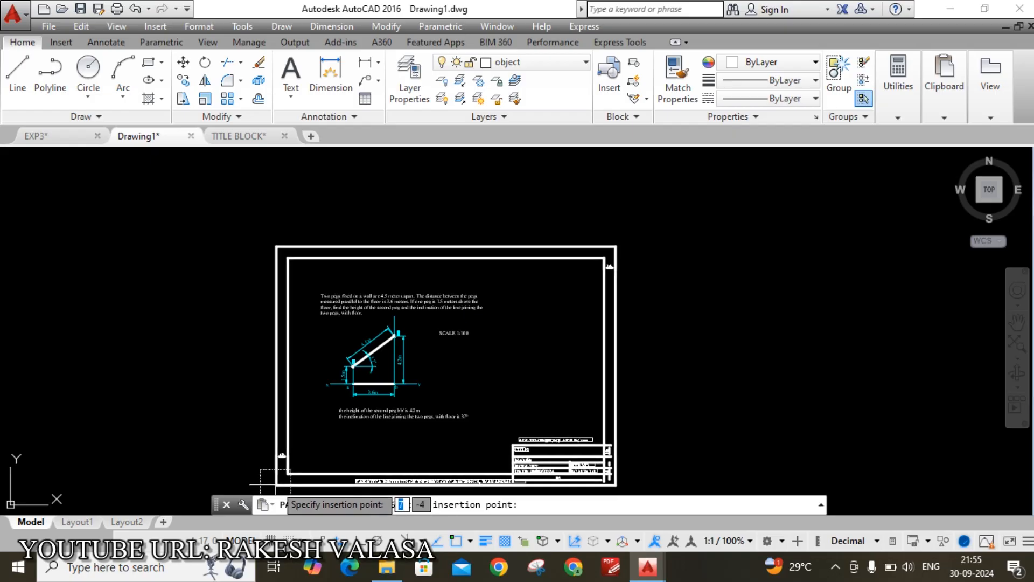
{"action": "left_click", "coordinate": [272, 482]}
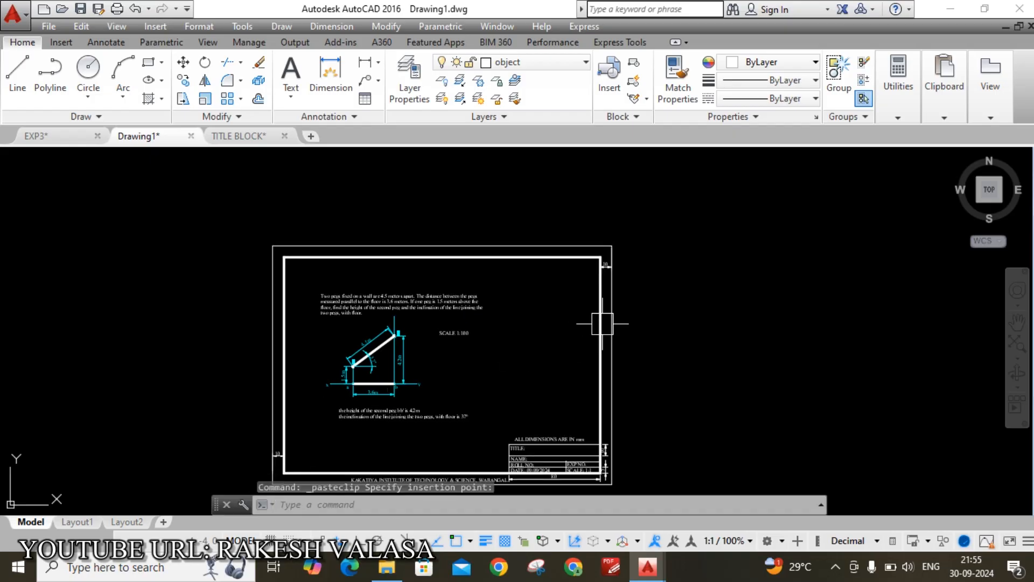
{"action": "scroll", "coordinate": [655, 286], "scroll_direction": "down", "scroll_amount": 2}
{"action": "key", "text": "Escape"}
{"action": "scroll", "coordinate": [550, 330], "scroll_direction": "up", "scroll_amount": 4}
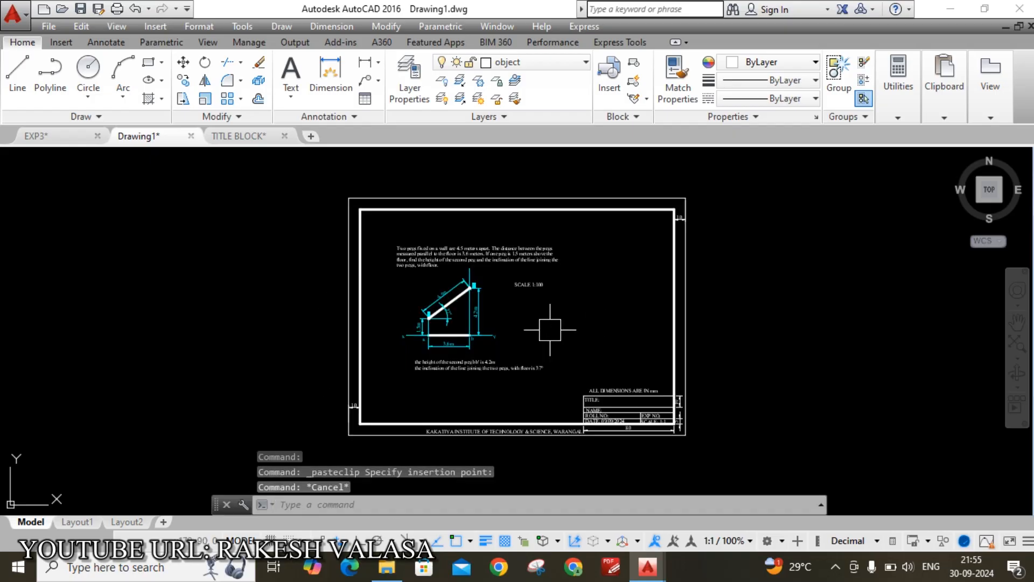
{"action": "scroll", "coordinate": [550, 330], "scroll_direction": "down", "scroll_amount": 2}
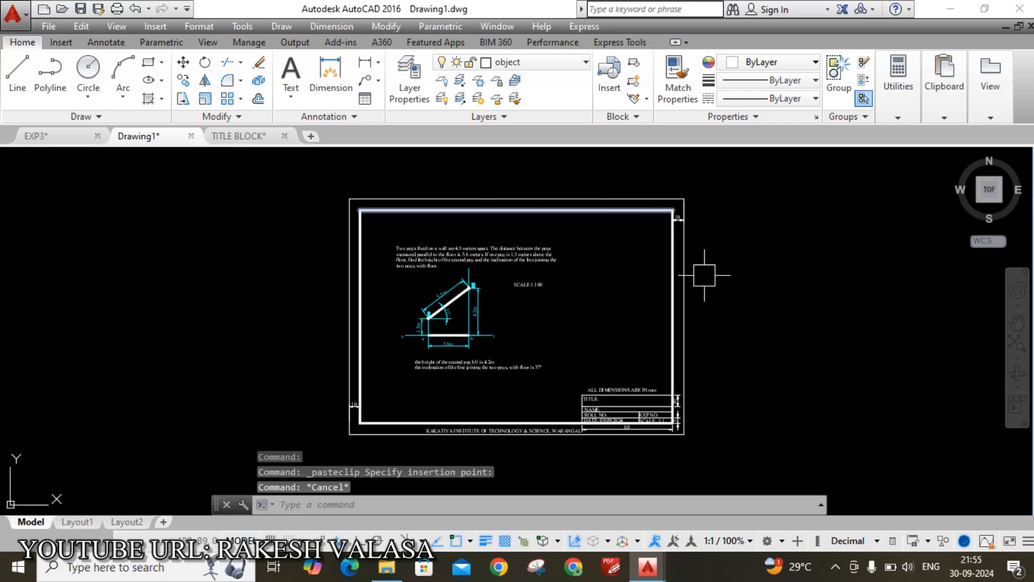
{"action": "scroll", "coordinate": [625, 450], "scroll_direction": "up", "scroll_amount": 3}
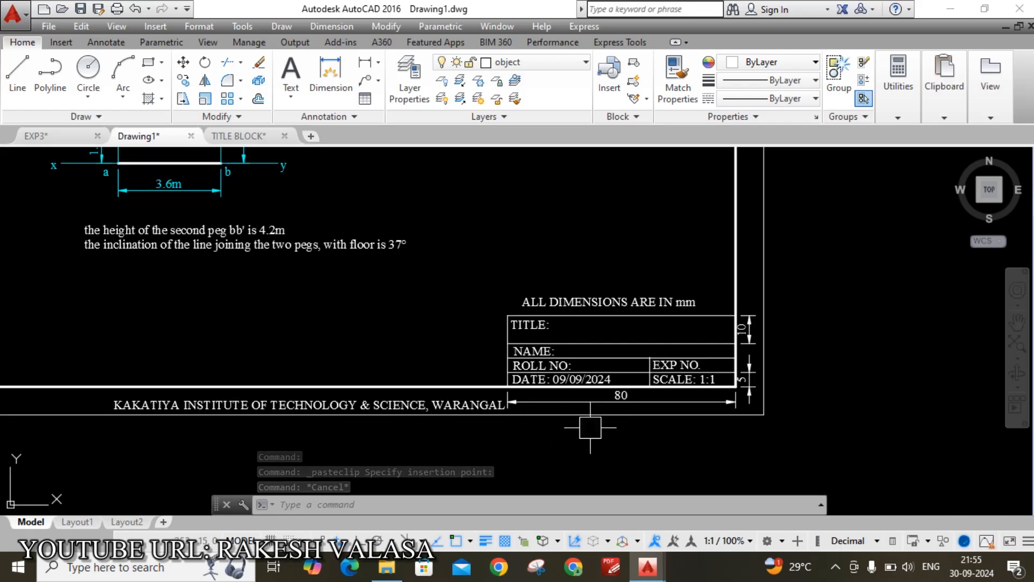
{"action": "scroll", "coordinate": [591, 427], "scroll_direction": "down", "scroll_amount": 3}
{"action": "scroll", "coordinate": [627, 410], "scroll_direction": "up", "scroll_amount": 4}
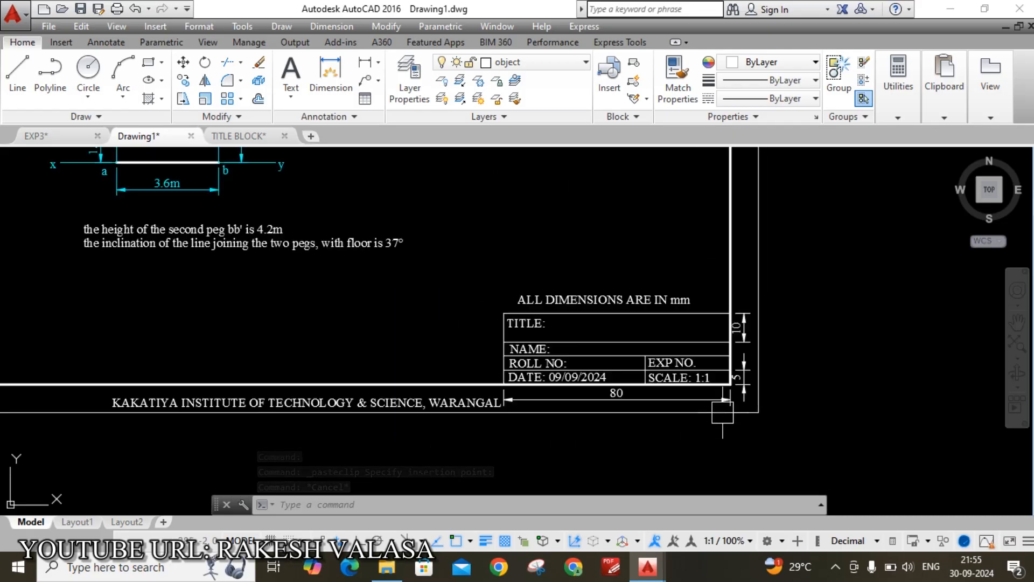
Erase the 80 dimension below the title block
{"action": "left_click", "coordinate": [550, 394]}
{"action": "key", "text": "Delete"}
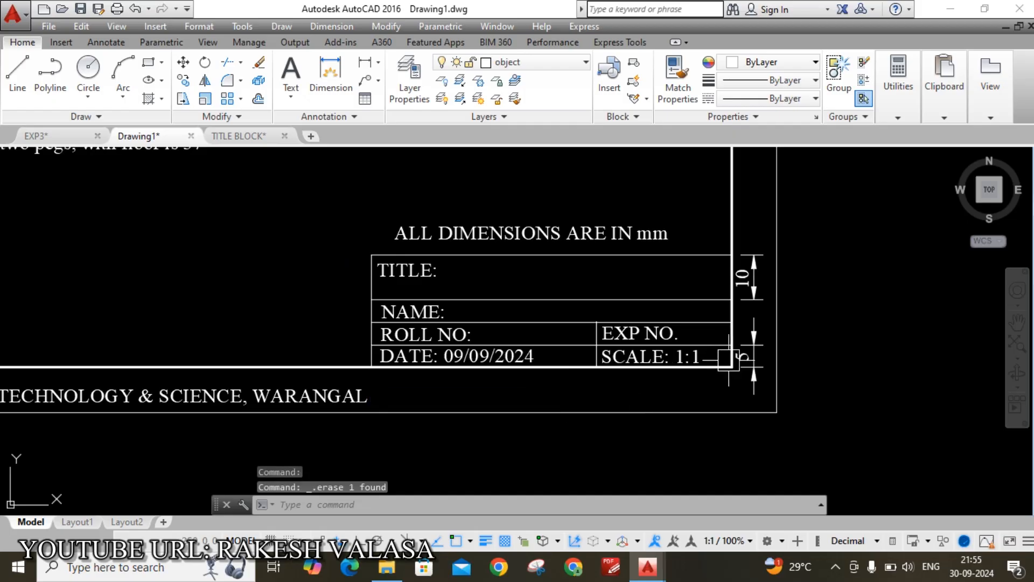
{"action": "scroll", "coordinate": [719, 372], "scroll_direction": "up", "scroll_amount": 4}
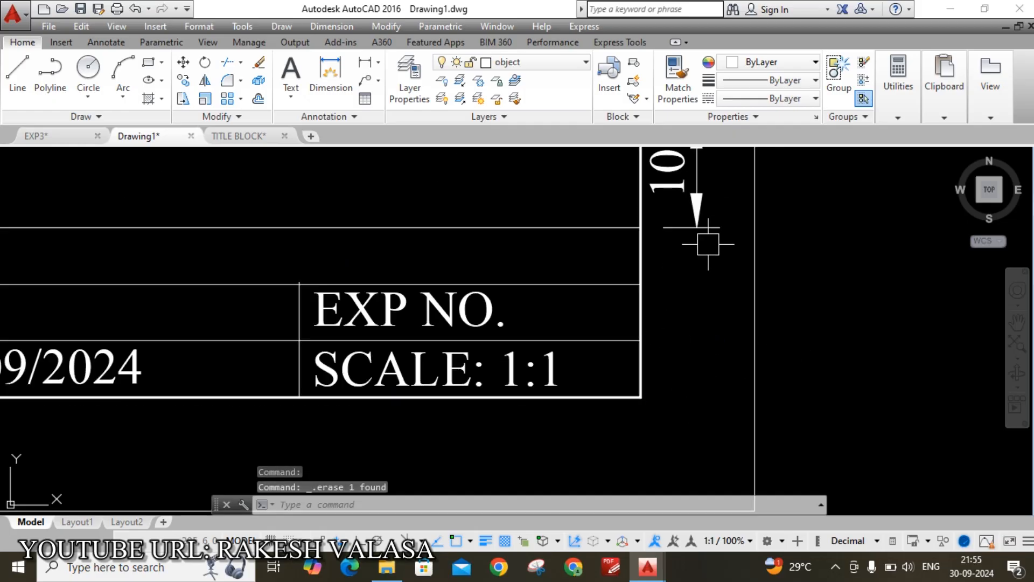
{"action": "scroll", "coordinate": [708, 246], "scroll_direction": "down", "scroll_amount": 5}
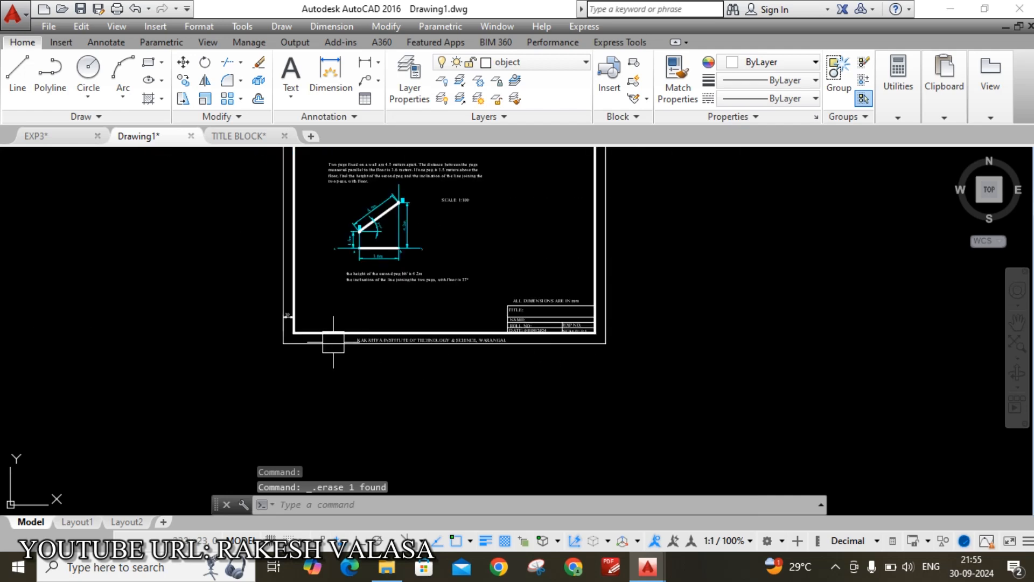
{"action": "scroll", "coordinate": [300, 315], "scroll_direction": "up", "scroll_amount": 5}
{"action": "scroll", "coordinate": [221, 315], "scroll_direction": "up", "scroll_amount": 5}
Erase the 10 dimensions at the sheet's lower-left and top-right corners, then recentre the sheet
{"action": "left_click", "coordinate": [237, 295]}
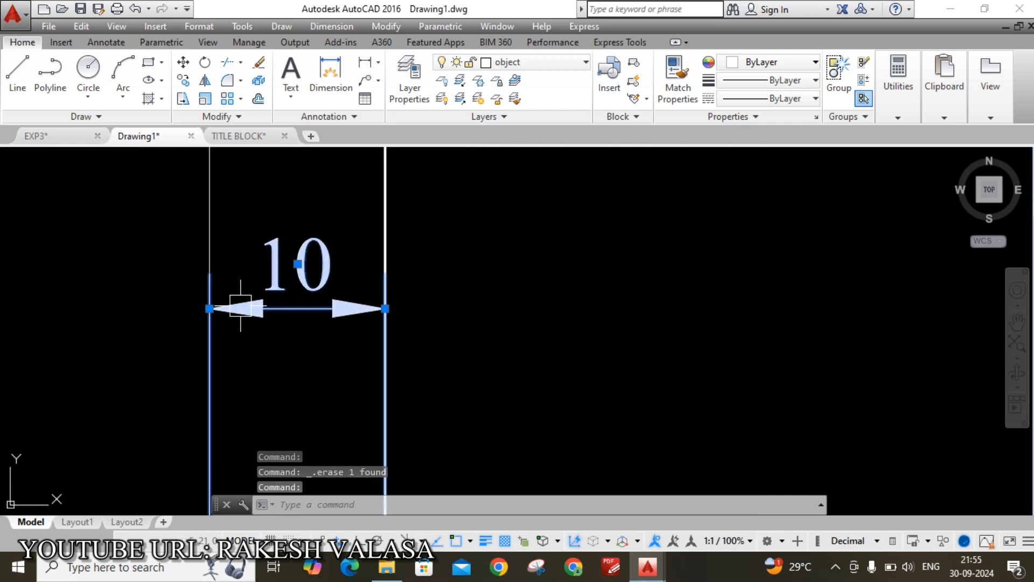
{"action": "key", "text": "Delete"}
{"action": "scroll", "coordinate": [280, 372], "scroll_direction": "down", "scroll_amount": 5}
{"action": "scroll", "coordinate": [286, 386], "scroll_direction": "down", "scroll_amount": 4}
{"action": "mouse_move", "coordinate": [599, 271]}
{"action": "middle_mouse_down"}
{"action": "mouse_move", "coordinate": [605, 294]}
{"action": "mouse_move", "coordinate": [575, 353]}
{"action": "middle_mouse_up"}
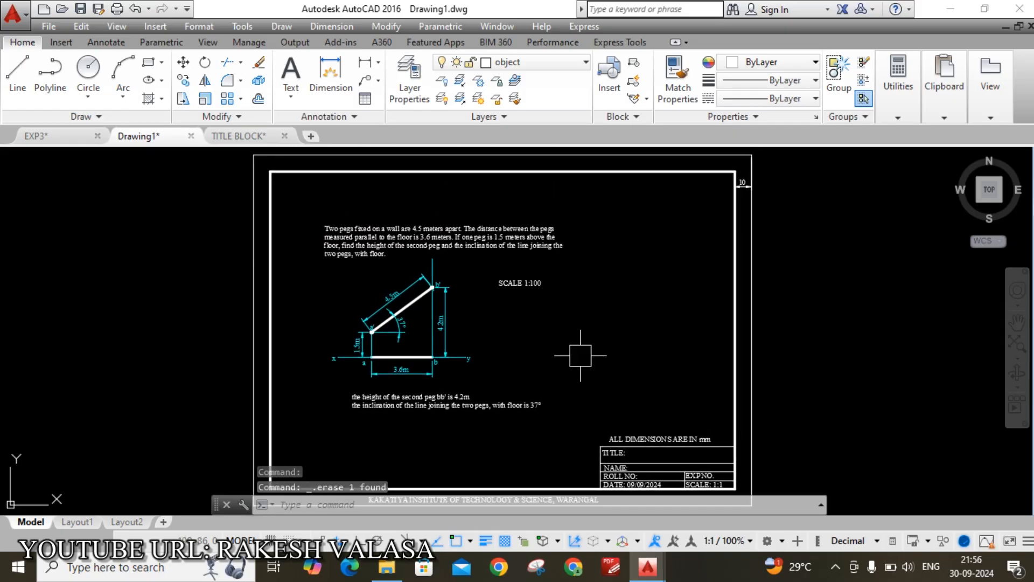
{"action": "scroll", "coordinate": [759, 165], "scroll_direction": "up", "scroll_amount": 5}
{"action": "left_click", "coordinate": [716, 215]}
{"action": "key", "text": "Delete"}
{"action": "scroll", "coordinate": [755, 231], "scroll_direction": "down", "scroll_amount": 4}
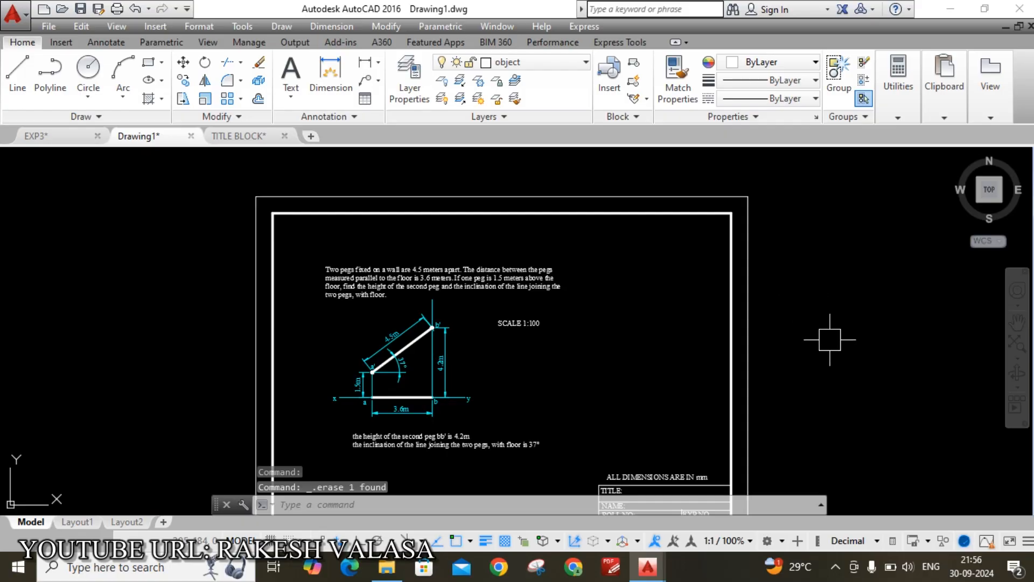
{"action": "scroll", "coordinate": [829, 339], "scroll_direction": "down", "scroll_amount": 2}
{"action": "middle_click_drag", "start_coordinate": [812, 365], "coordinate": [706, 339]}
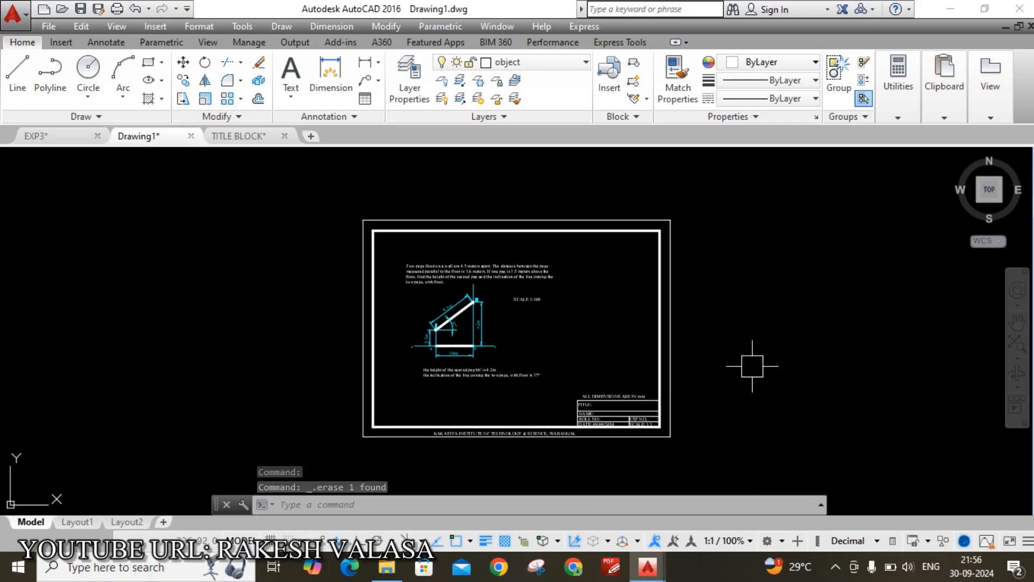
Start a single-sheet plot to Microsoft Print to PDF, centred on the paper, in landscape
{"action": "key", "text": "ctrl+p"}
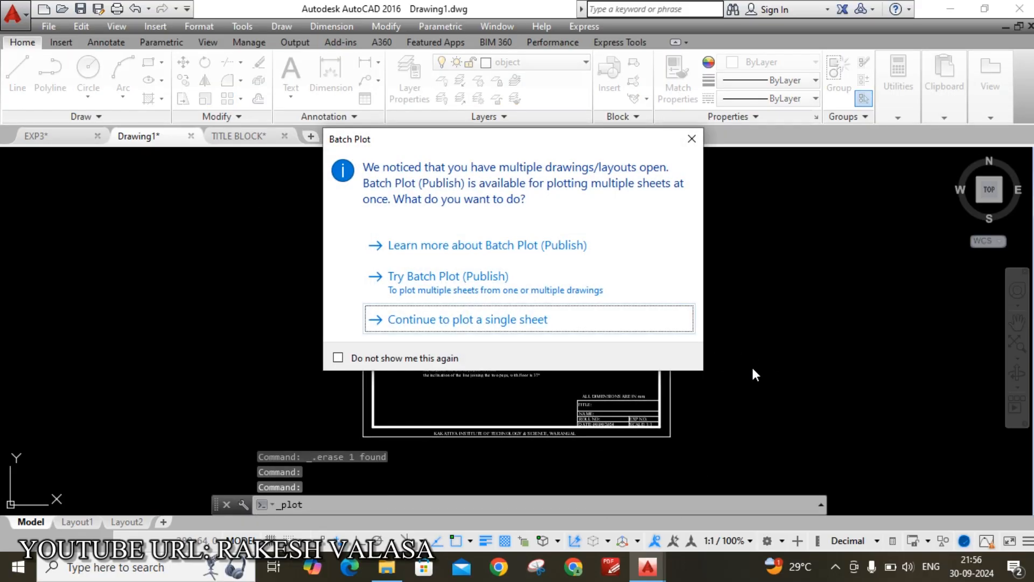
{"action": "left_click", "coordinate": [482, 324]}
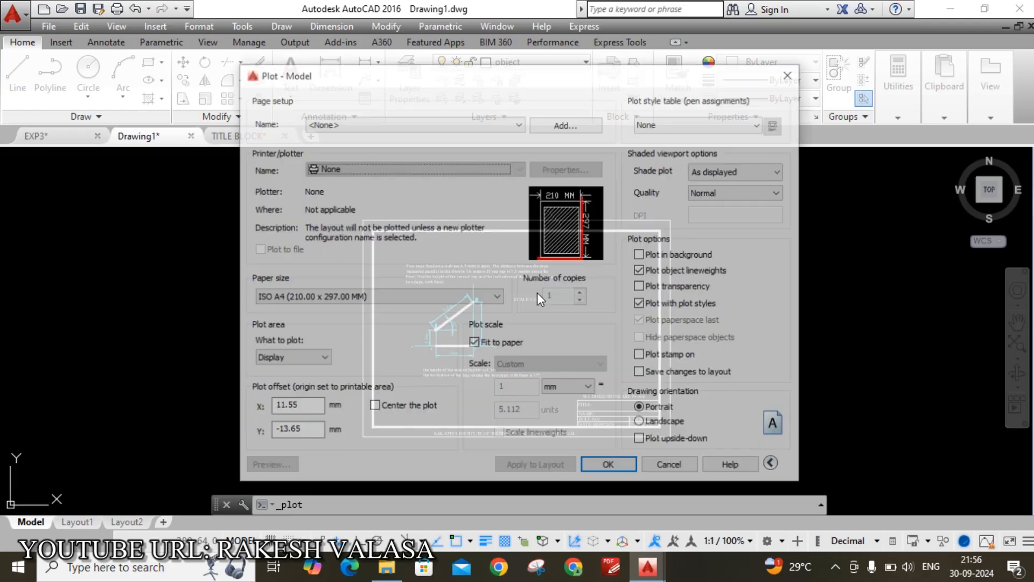
{"action": "left_click", "coordinate": [367, 171]}
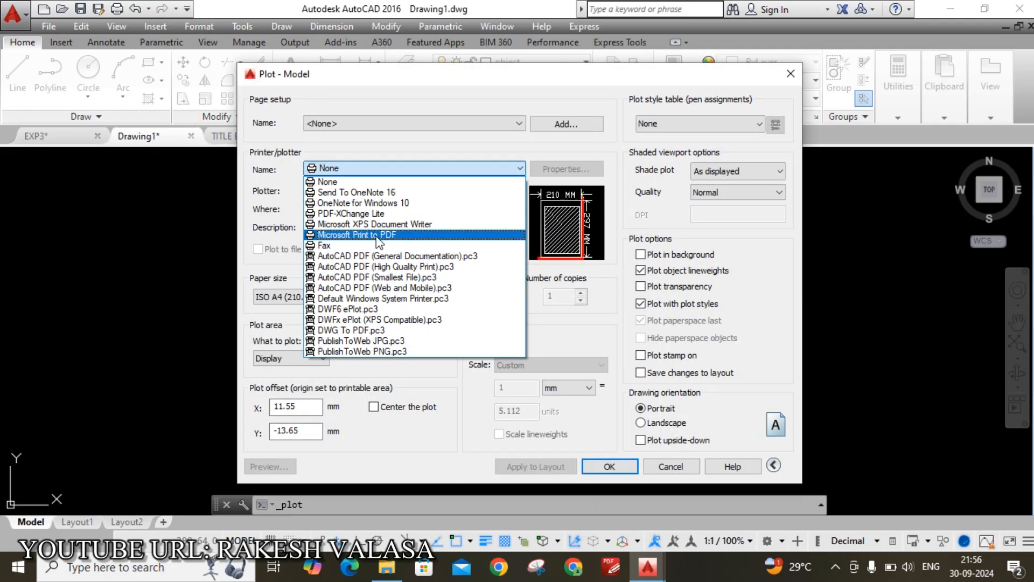
{"action": "left_click", "coordinate": [377, 236]}
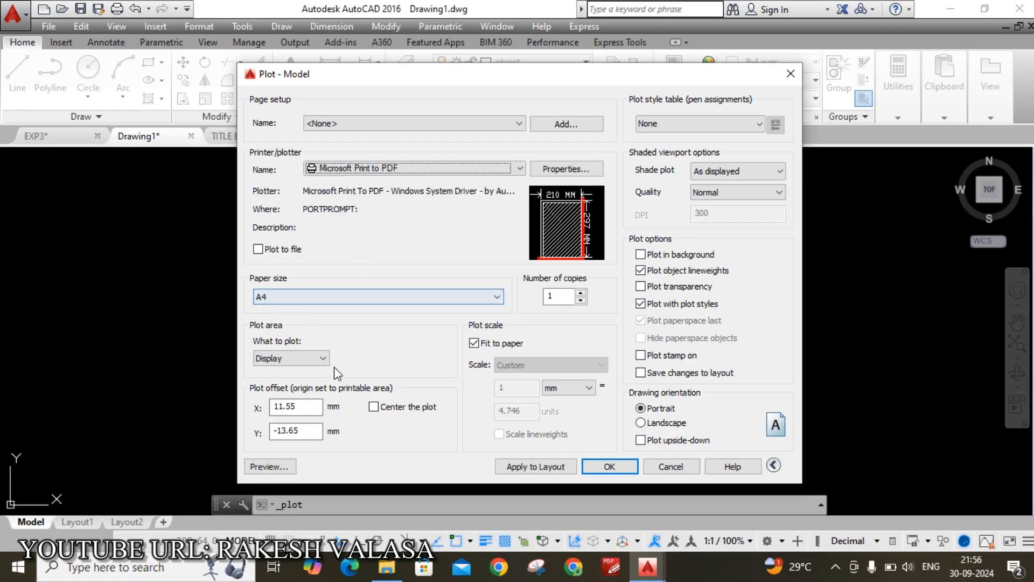
{"action": "left_click", "coordinate": [374, 407]}
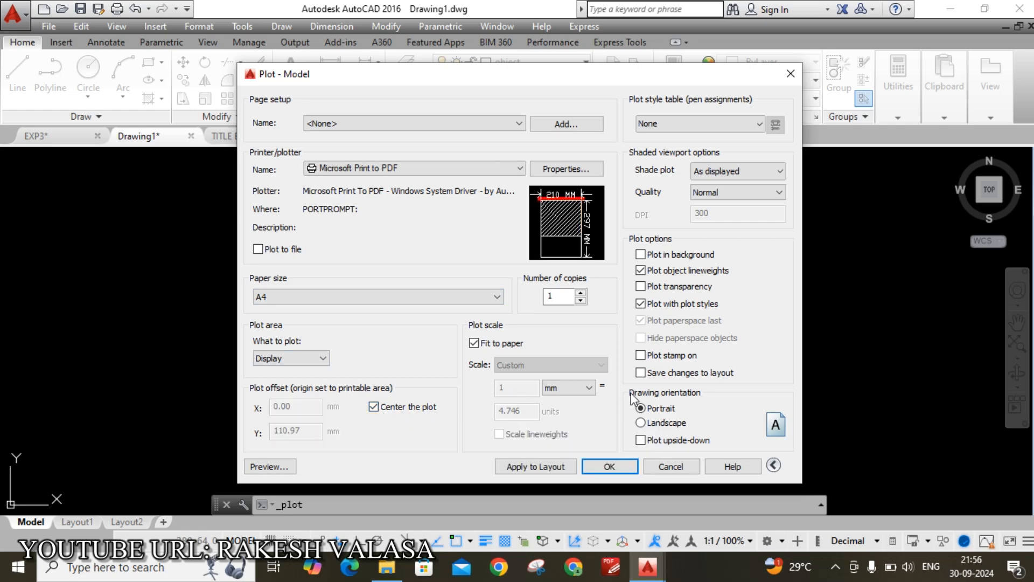
{"action": "left_click", "coordinate": [641, 423]}
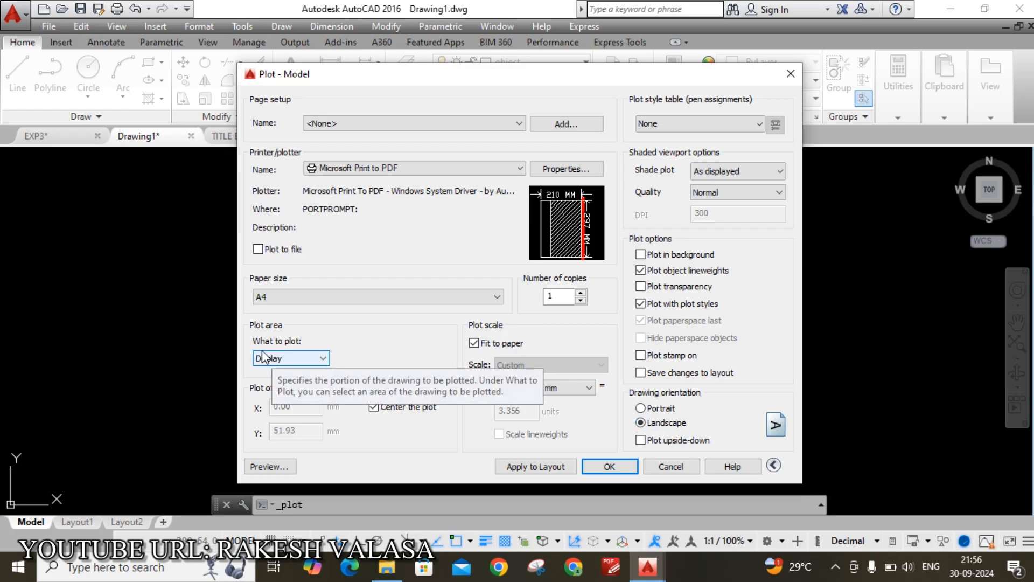
Set the plot area to a window from the sheet's top-left to bottom-right corner
{"action": "left_click", "coordinate": [323, 359]}
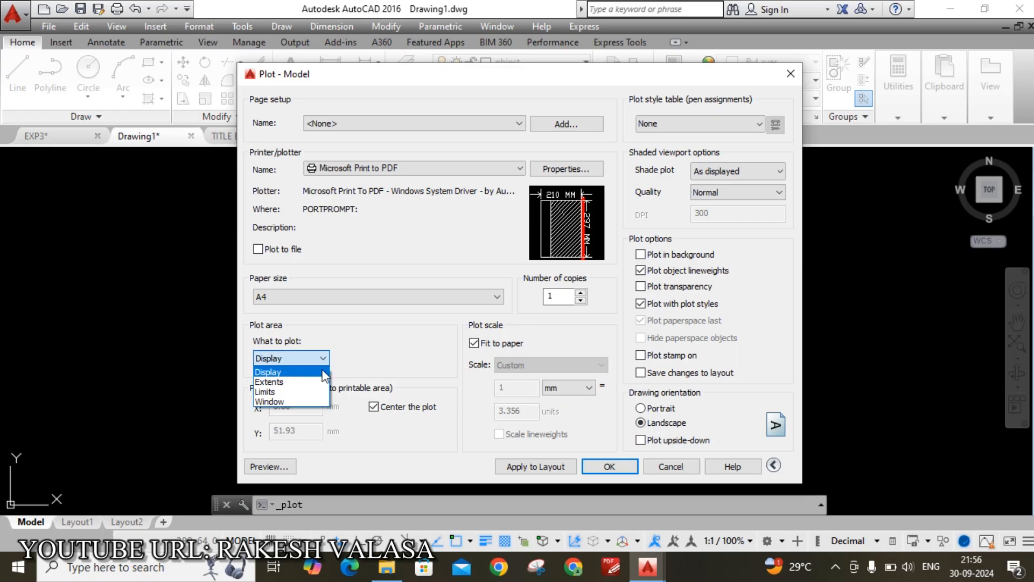
{"action": "left_click", "coordinate": [322, 403]}
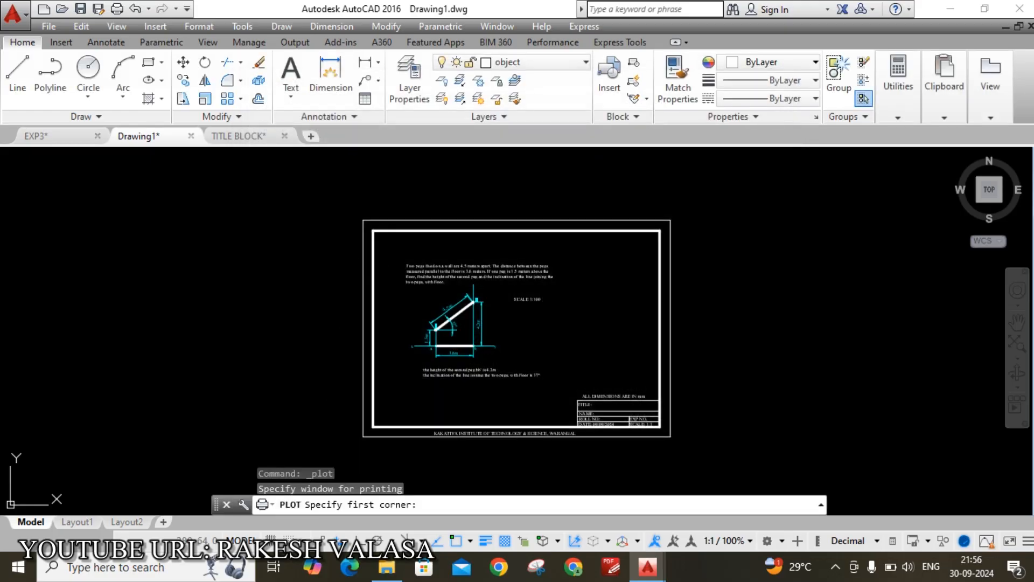
{"action": "scroll", "coordinate": [359, 210], "scroll_direction": "up", "scroll_amount": 4}
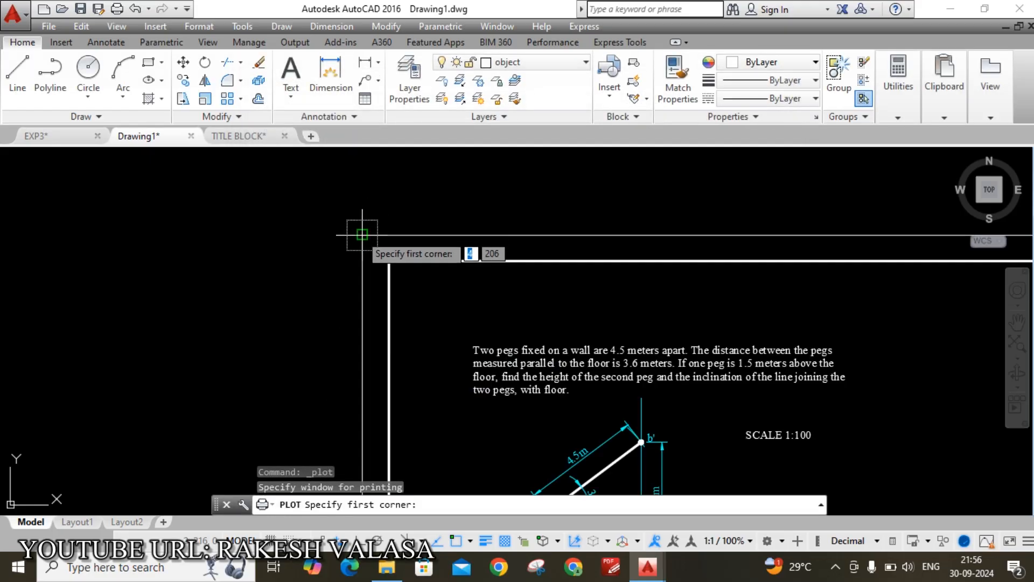
{"action": "left_click", "coordinate": [362, 233]}
{"action": "scroll", "coordinate": [348, 208], "scroll_direction": "down", "scroll_amount": 4}
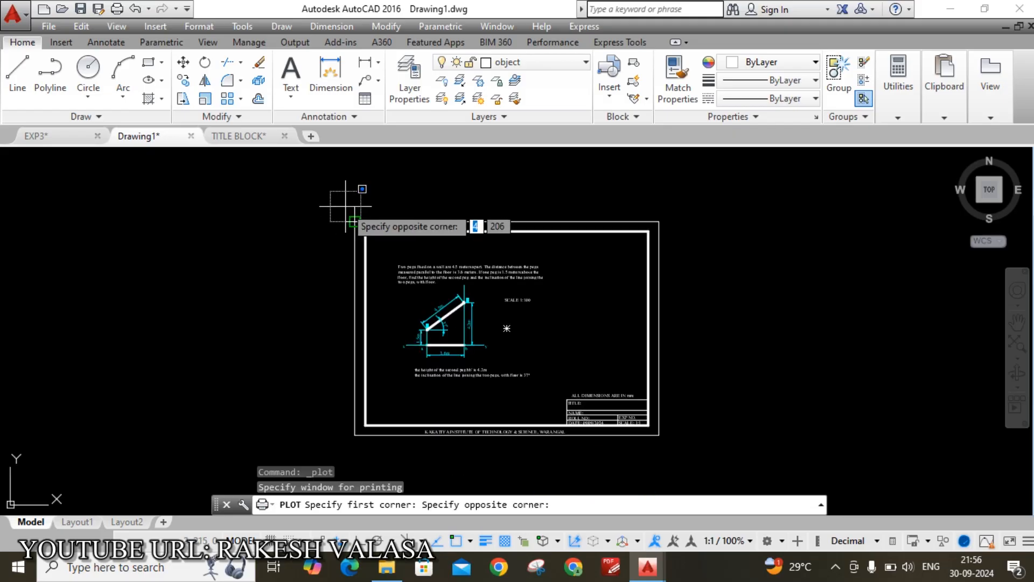
{"action": "scroll", "coordinate": [702, 408], "scroll_direction": "up", "scroll_amount": 4}
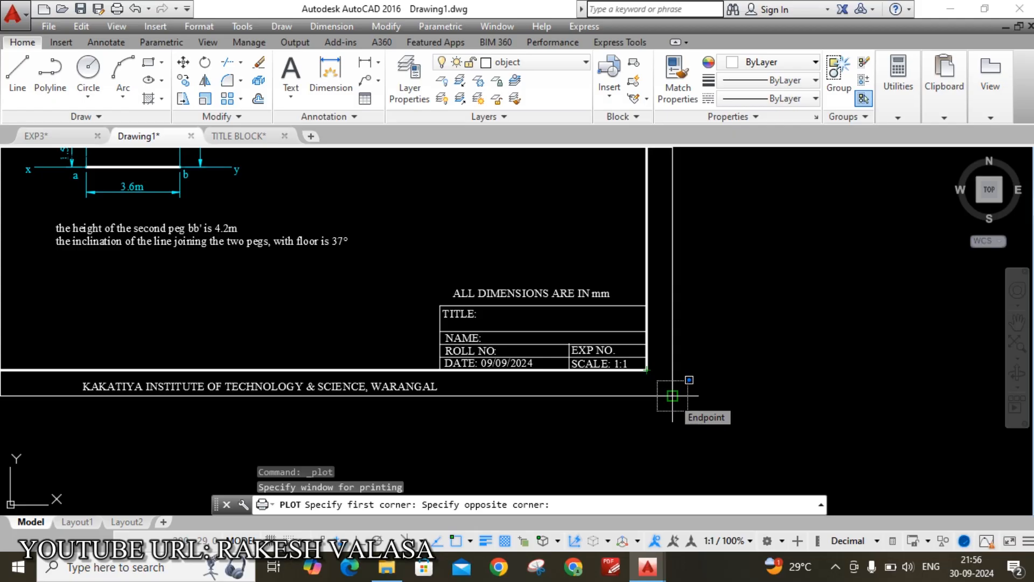
{"action": "left_click", "coordinate": [672, 396]}
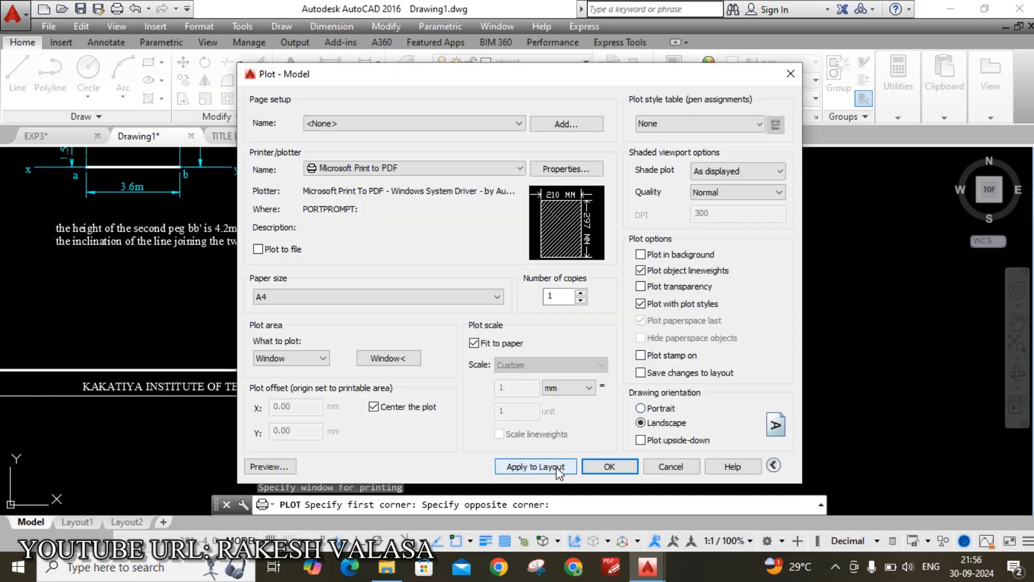
Apply the settings to the layout, inspect the plot preview, then cancel without plotting
{"action": "left_click", "coordinate": [558, 471]}
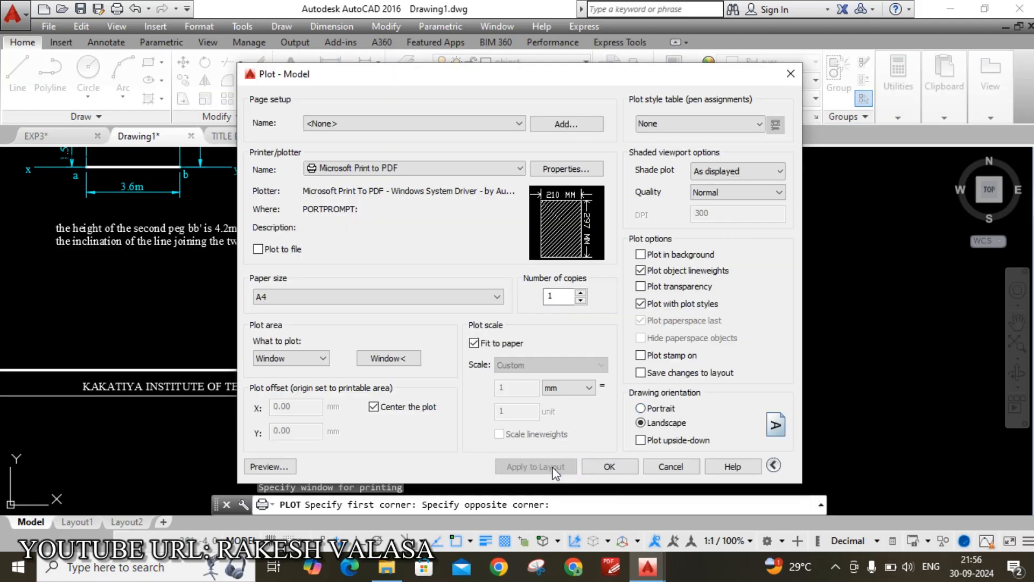
{"action": "left_click", "coordinate": [285, 474]}
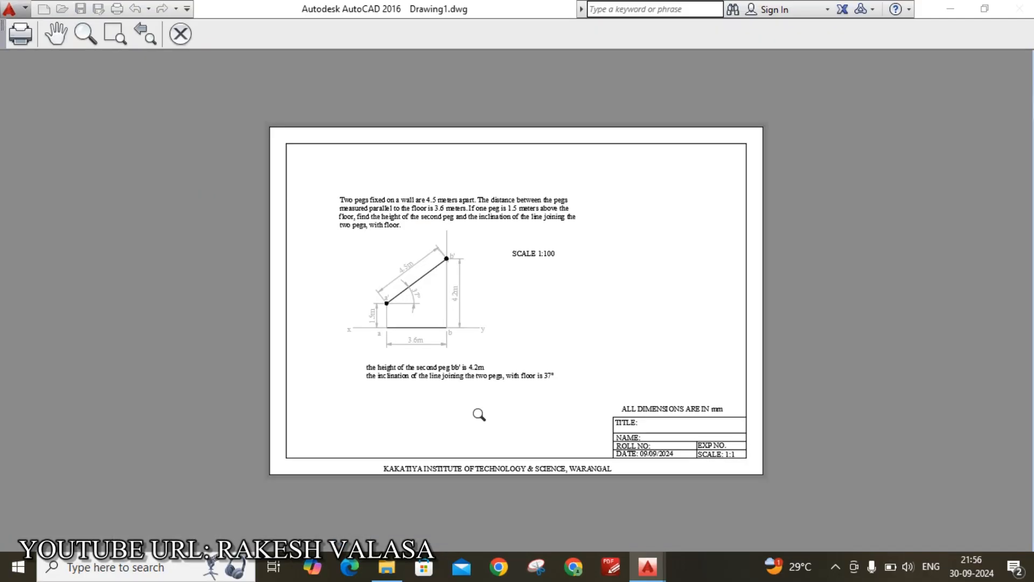
{"action": "scroll", "coordinate": [422, 325], "scroll_direction": "up", "scroll_amount": 2}
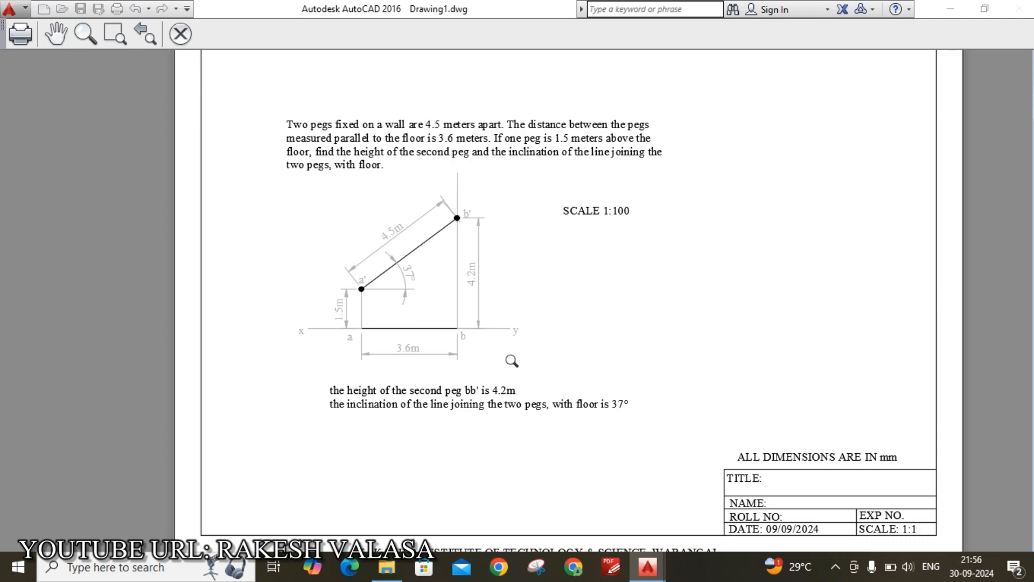
{"action": "scroll", "coordinate": [380, 222], "scroll_direction": "up", "scroll_amount": 4}
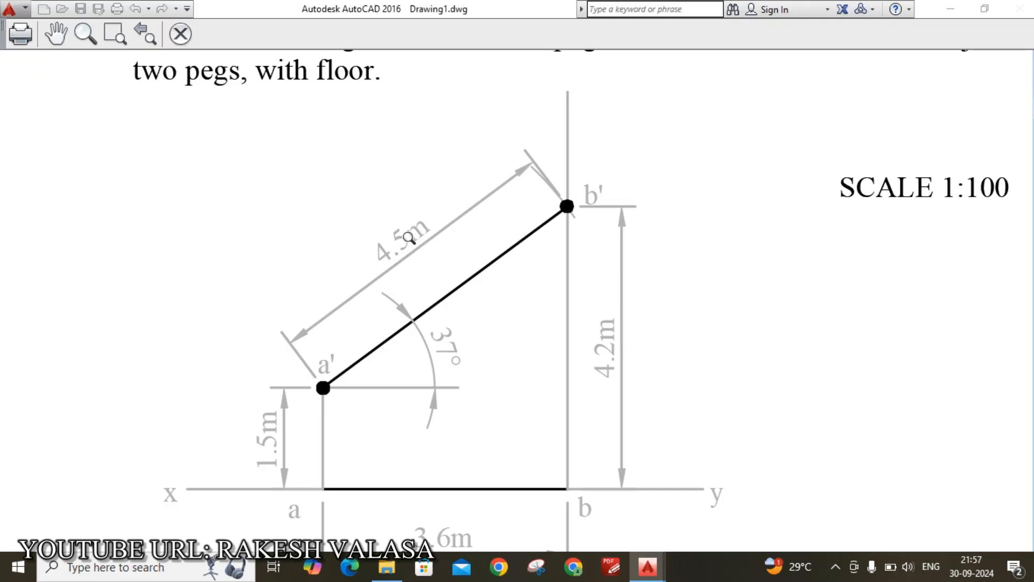
{"action": "scroll", "coordinate": [410, 238], "scroll_direction": "up", "scroll_amount": 2}
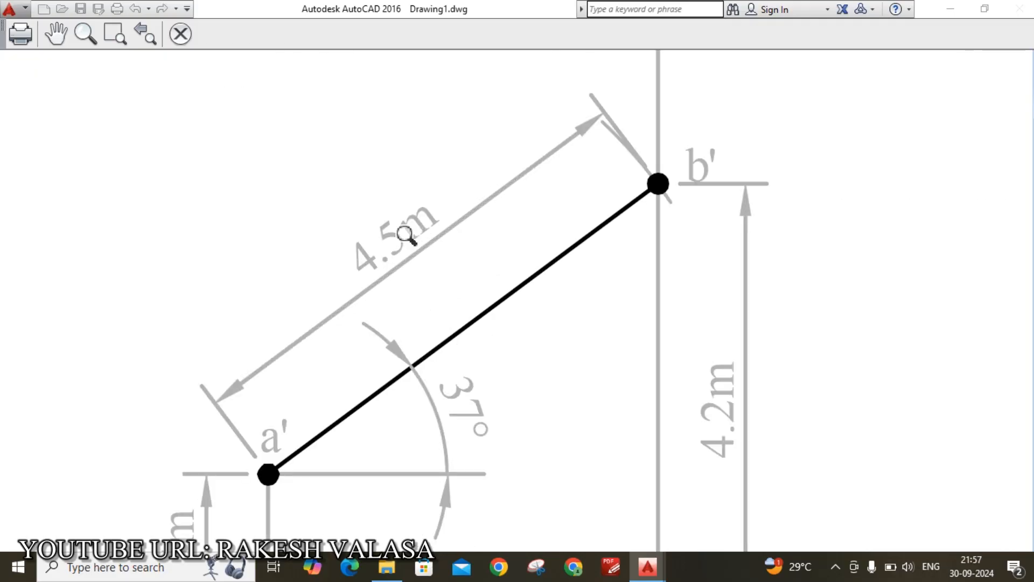
{"action": "key", "text": "Escape"}
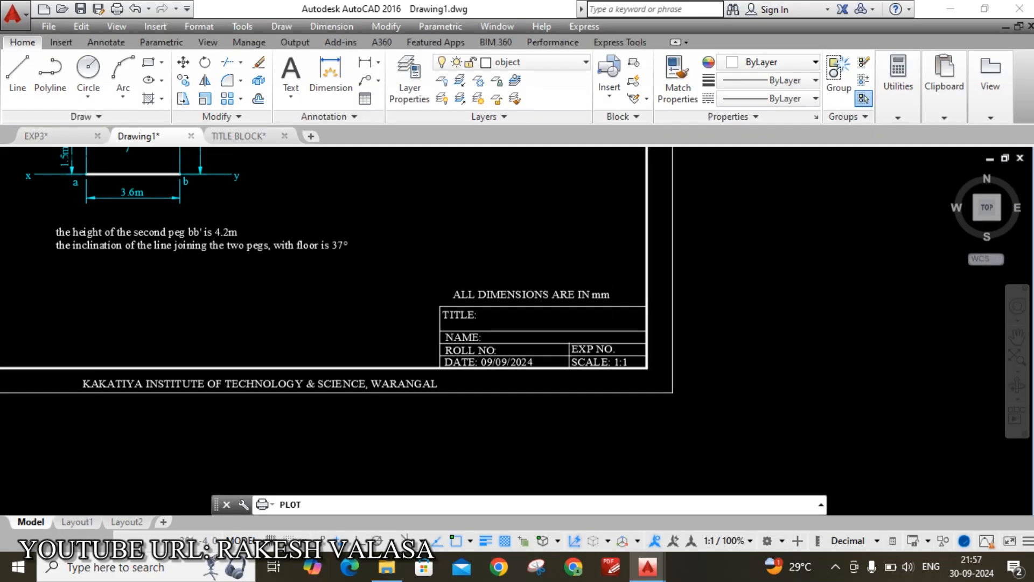
{"action": "left_click", "coordinate": [680, 471]}
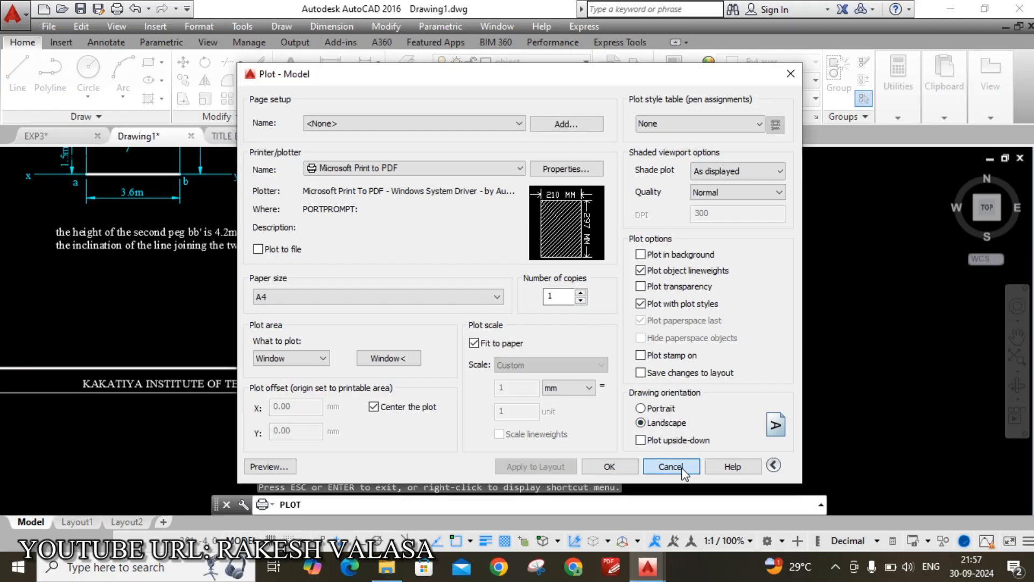
{"action": "scroll", "coordinate": [511, 318], "scroll_direction": "down", "scroll_amount": 5}
{"action": "scroll", "coordinate": [478, 290], "scroll_direction": "up", "scroll_amount": 8}
Change the 4.5m dimension text colour to white
{"action": "scroll", "coordinate": [339, 235], "scroll_direction": "up", "scroll_amount": 4}
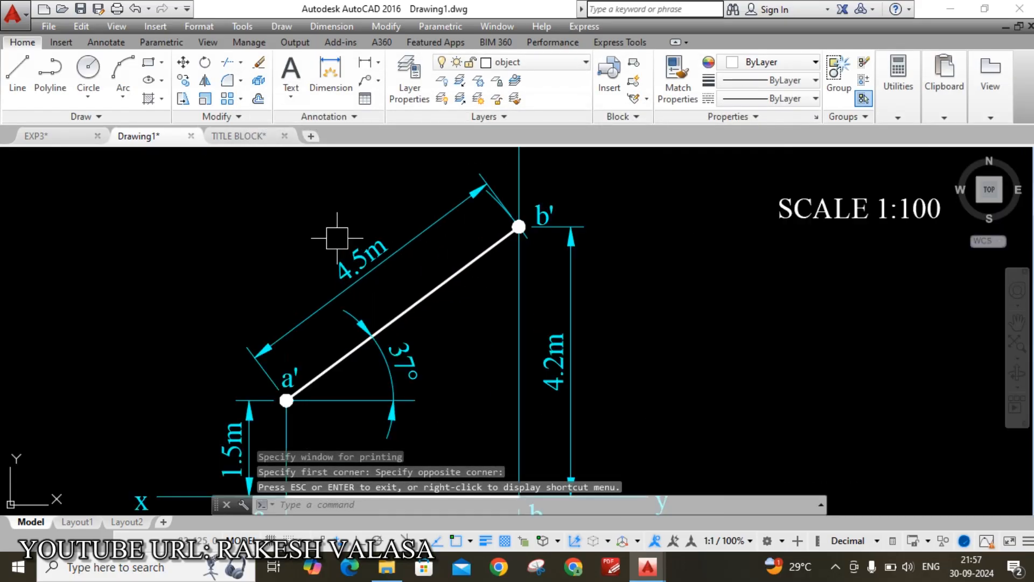
{"action": "scroll", "coordinate": [362, 267], "scroll_direction": "up", "scroll_amount": 4}
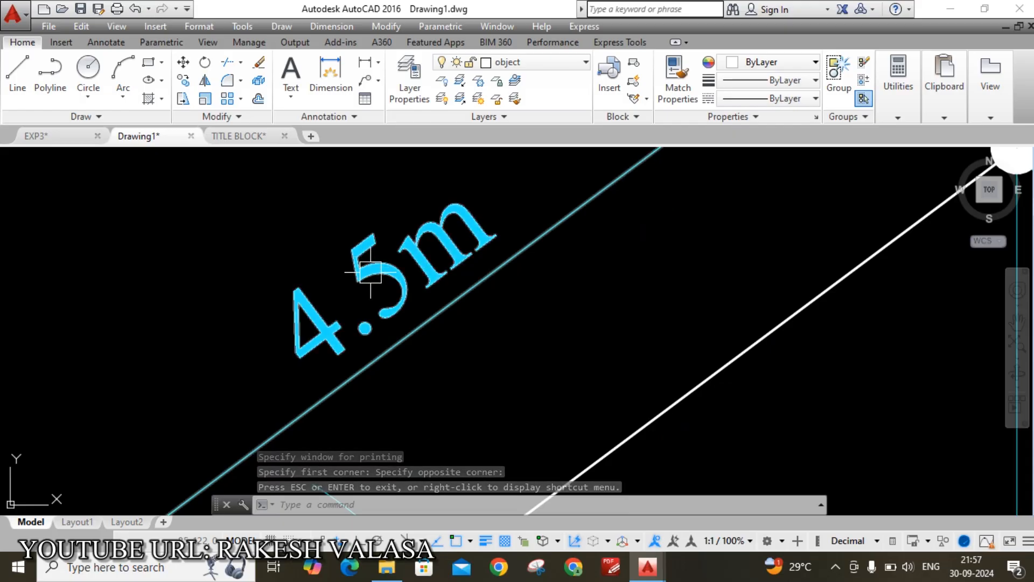
{"action": "double_click", "coordinate": [323, 326]}
{"action": "left_click_drag", "start_coordinate": [310, 333], "coordinate": [491, 218]}
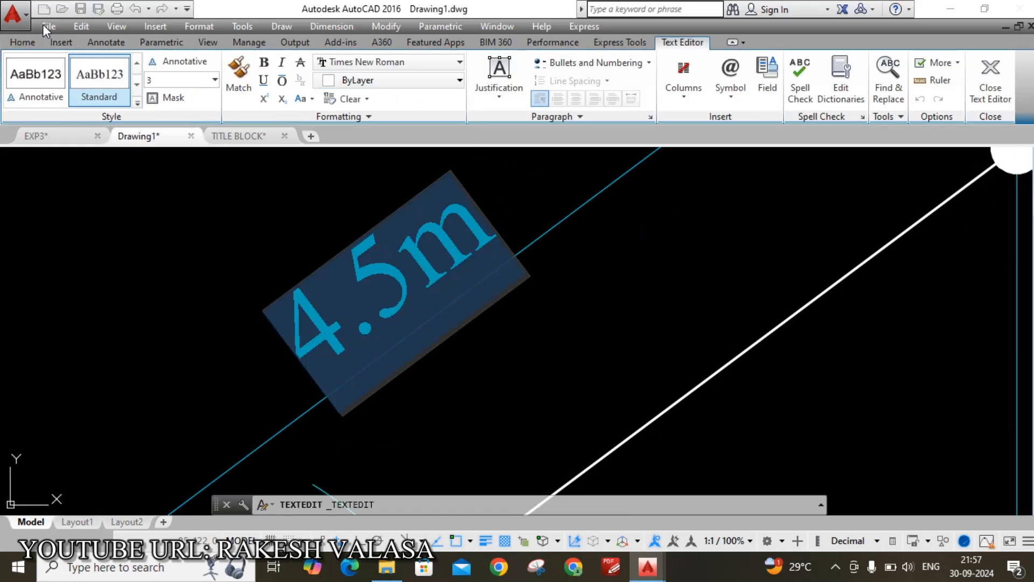
{"action": "left_click", "coordinate": [25, 43]}
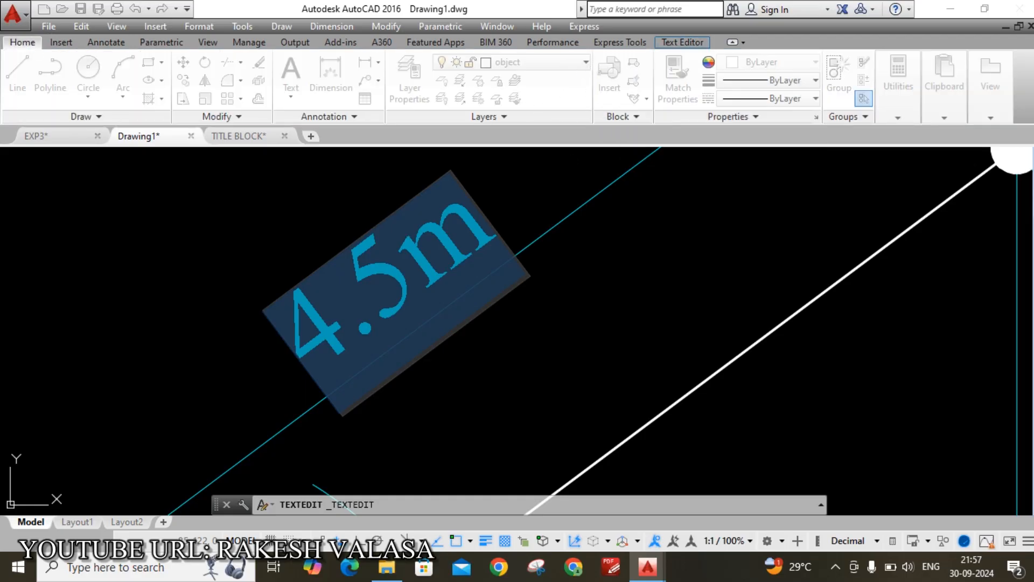
{"action": "double_click", "coordinate": [342, 321]}
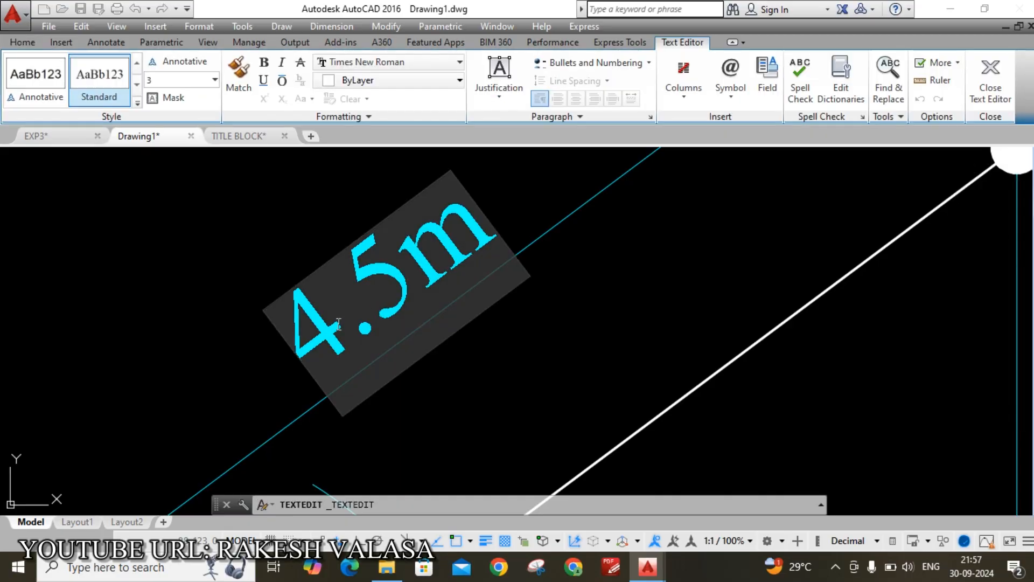
{"action": "left_click_drag", "start_coordinate": [309, 330], "coordinate": [479, 241]}
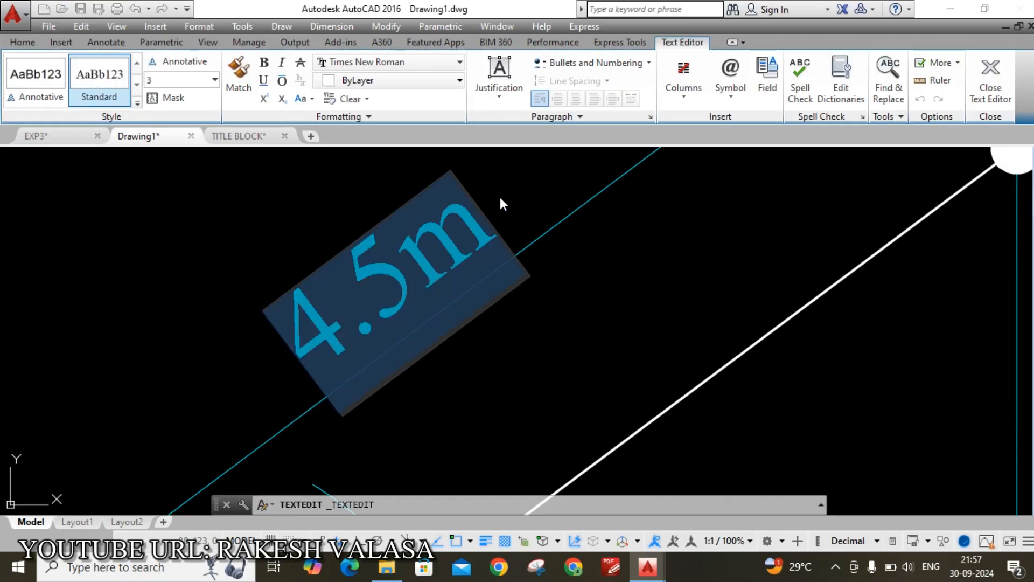
{"action": "left_click", "coordinate": [443, 82]}
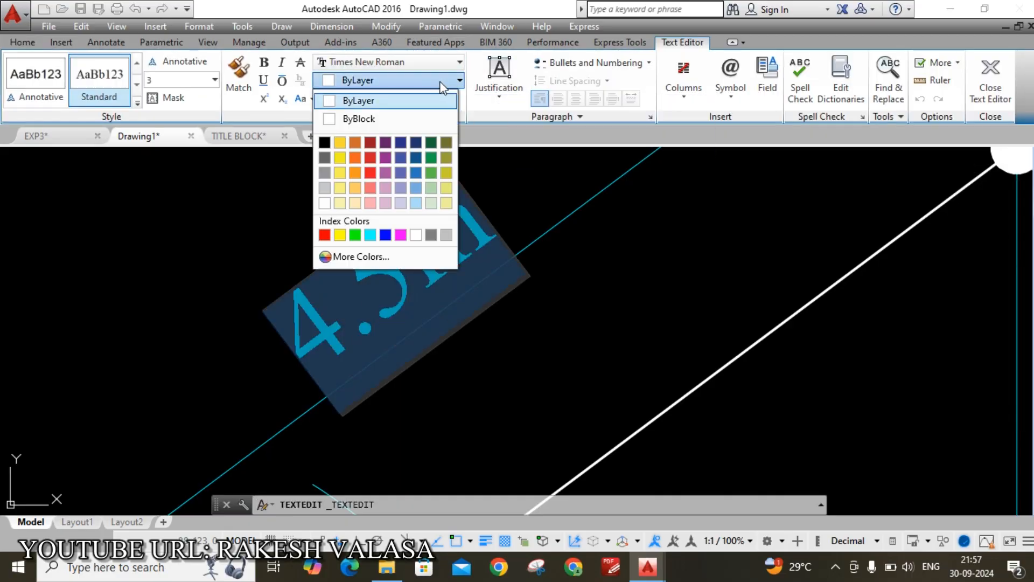
{"action": "left_click", "coordinate": [416, 235]}
{"action": "key", "text": "Escape"}
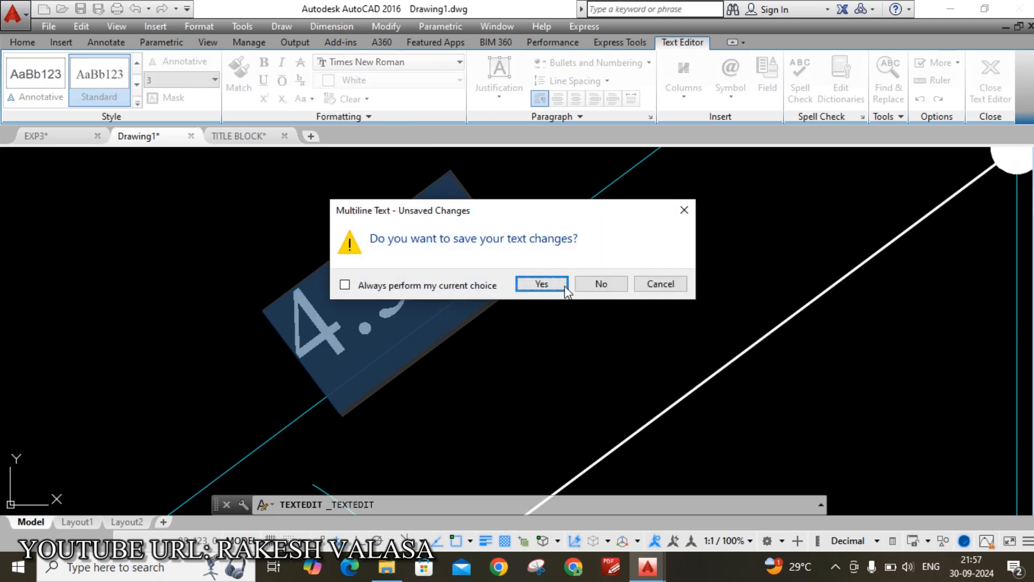
{"action": "left_click", "coordinate": [536, 290]}
{"action": "scroll", "coordinate": [538, 284], "scroll_direction": "down", "scroll_amount": 4}
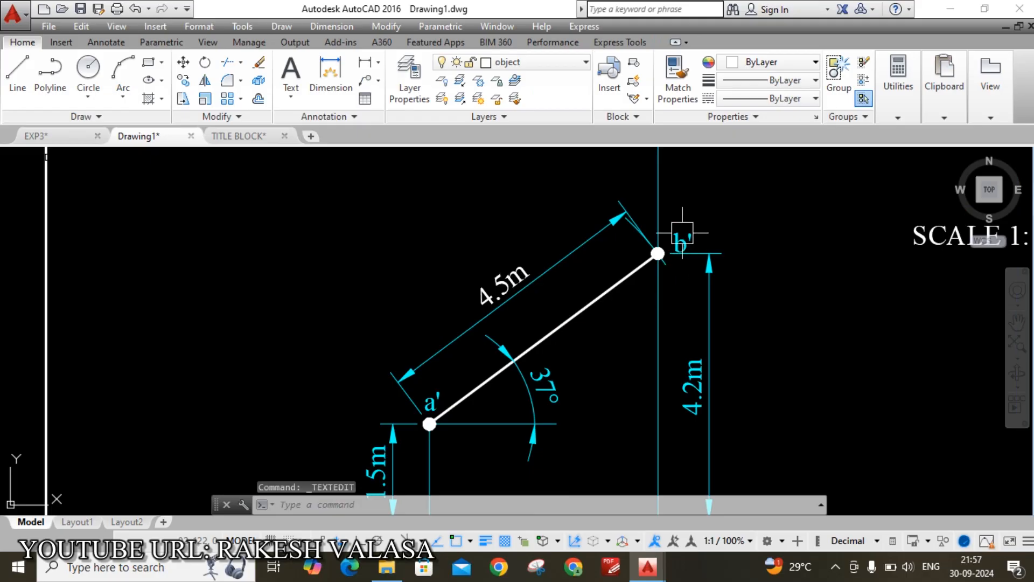
{"action": "scroll", "coordinate": [682, 232], "scroll_direction": "up", "scroll_amount": 3}
Change the b' label colour to white
{"action": "double_click", "coordinate": [696, 255]}
{"action": "left_click_drag", "start_coordinate": [652, 276], "coordinate": [701, 273]}
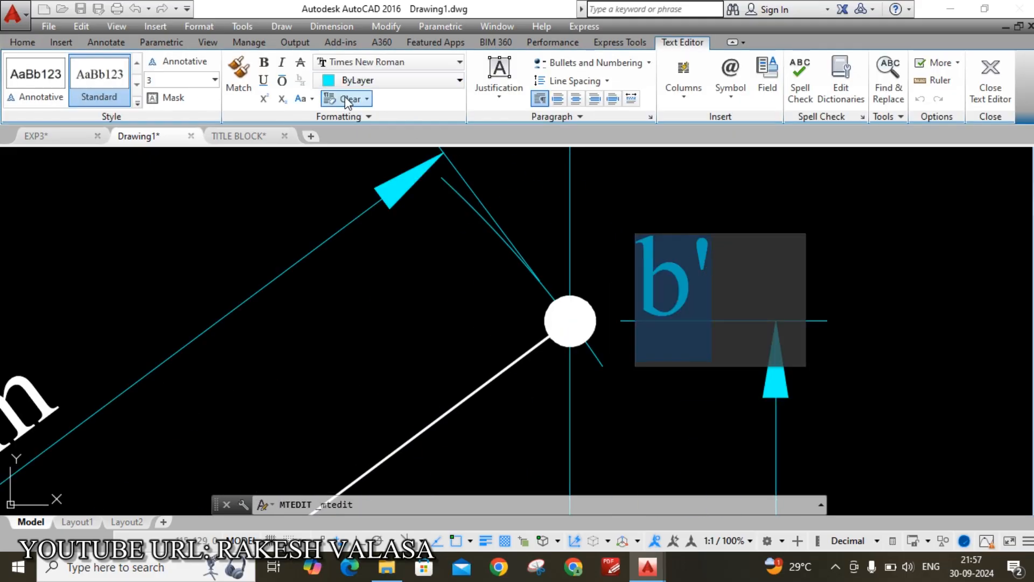
{"action": "left_click", "coordinate": [401, 86]}
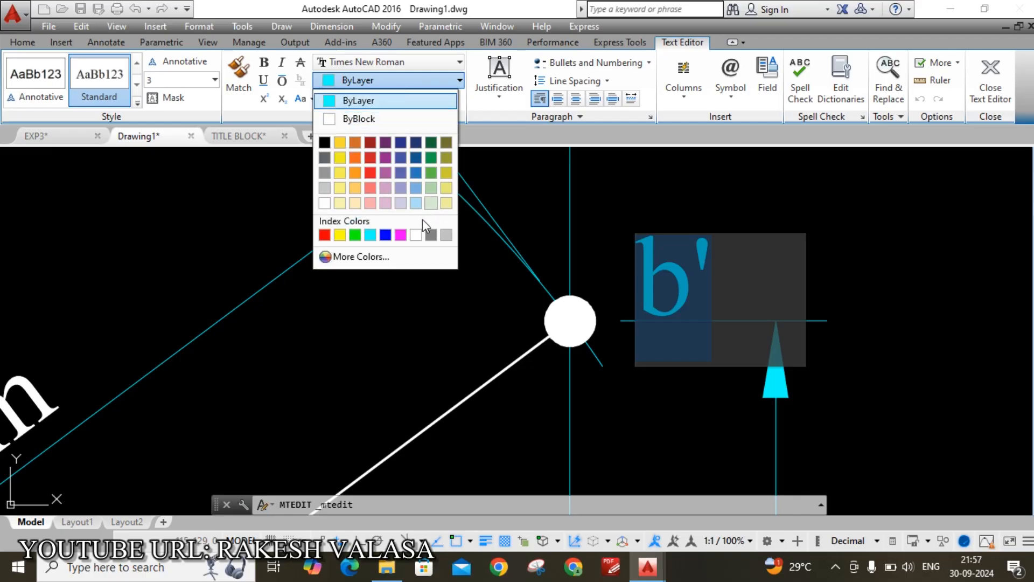
{"action": "left_click", "coordinate": [421, 235]}
{"action": "scroll", "coordinate": [634, 220], "scroll_direction": "down", "scroll_amount": 2}
{"action": "left_click", "coordinate": [670, 189]}
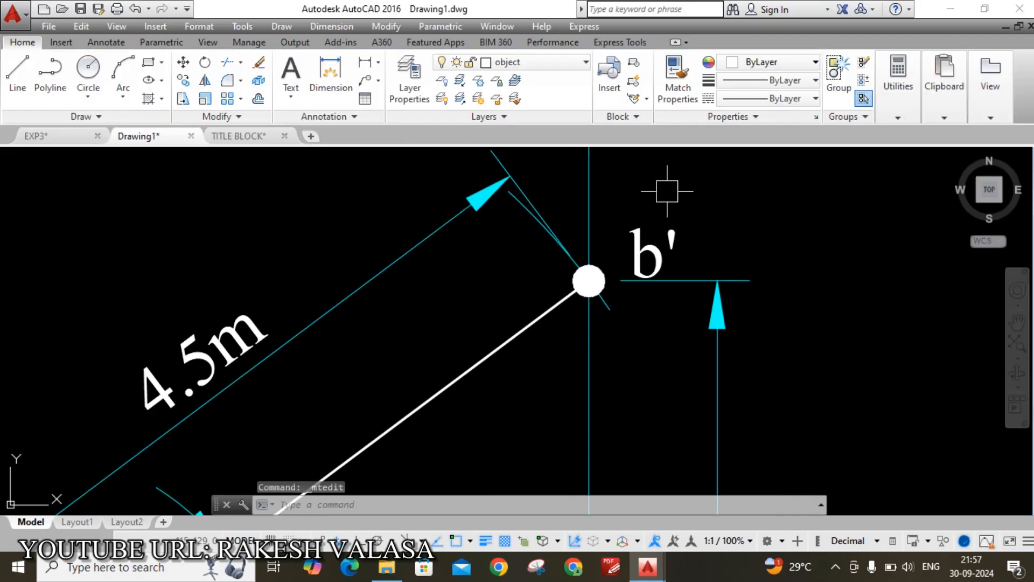
{"action": "scroll", "coordinate": [680, 187], "scroll_direction": "down", "scroll_amount": 3}
{"action": "scroll", "coordinate": [671, 258], "scroll_direction": "up", "scroll_amount": 4}
{"action": "scroll", "coordinate": [649, 262], "scroll_direction": "up", "scroll_amount": 6}
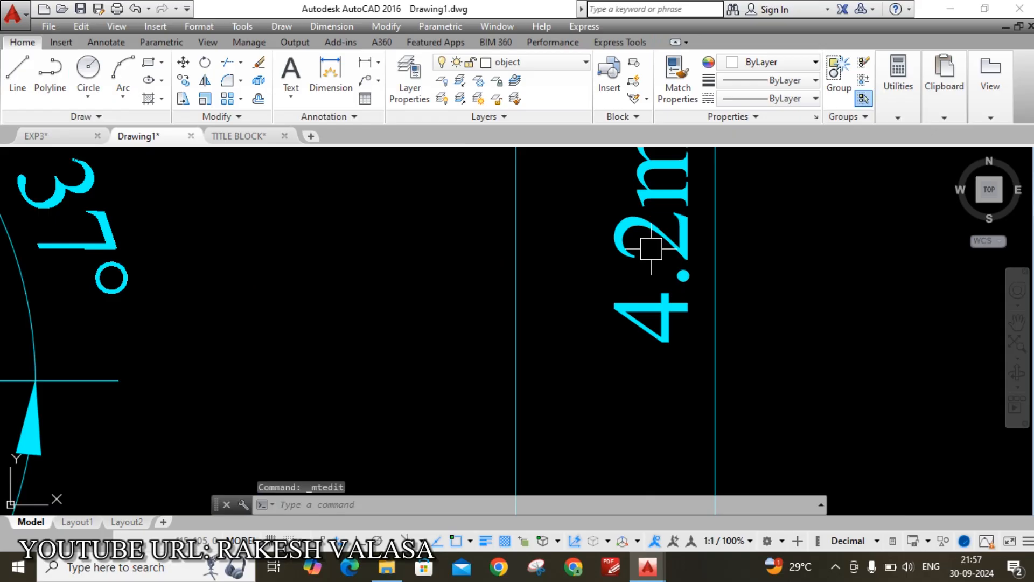
Change the 4.2m dimension text colour to white
{"action": "left_click", "coordinate": [653, 248]}
{"action": "key", "text": "Escape"}
{"action": "double_click", "coordinate": [661, 233]}
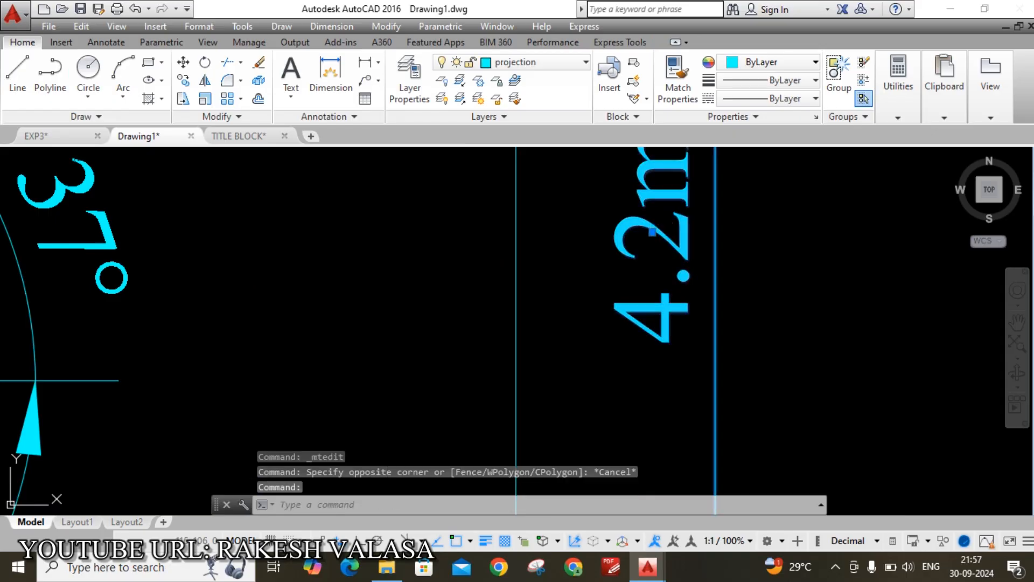
{"action": "left_click_drag", "start_coordinate": [541, 232], "coordinate": [765, 248]}
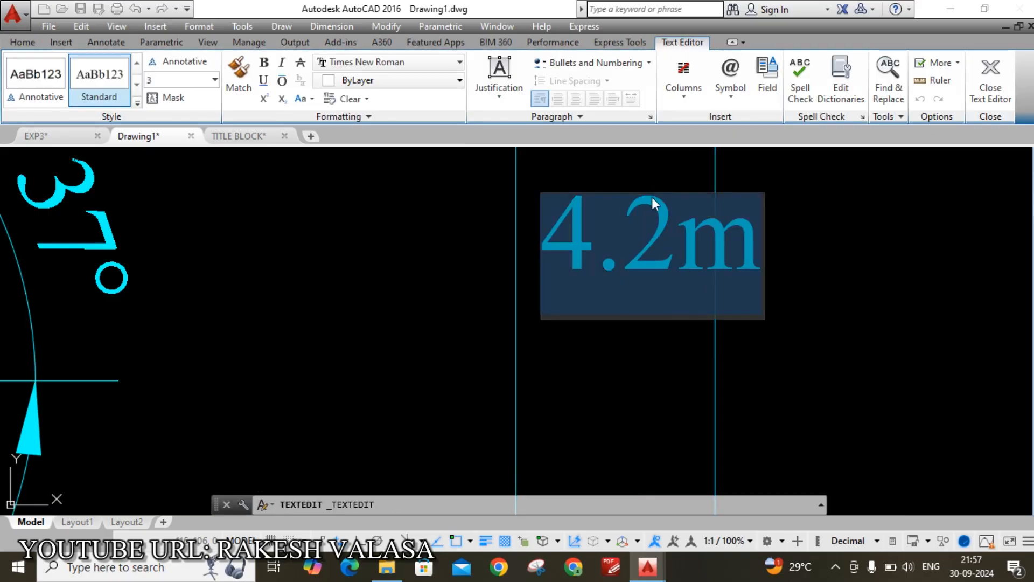
{"action": "left_click", "coordinate": [430, 83]}
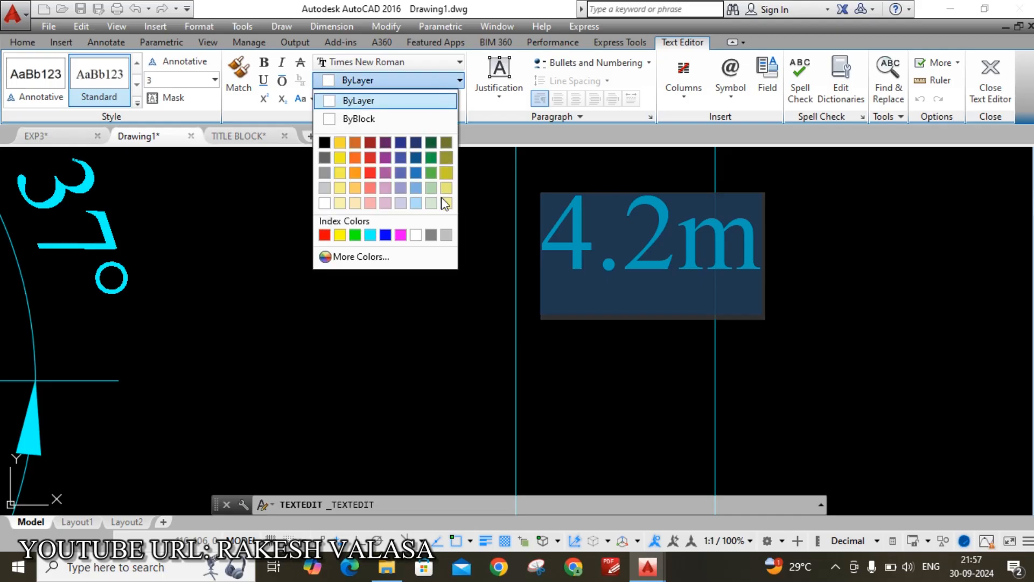
{"action": "left_click", "coordinate": [415, 235]}
{"action": "left_click", "coordinate": [649, 355]}
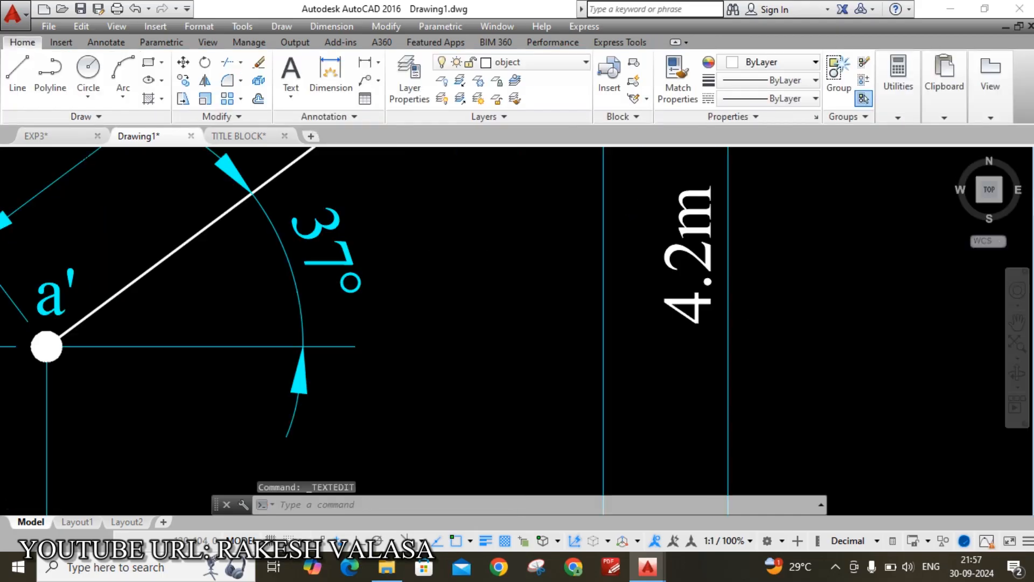
{"action": "scroll", "coordinate": [649, 356], "scroll_direction": "down", "scroll_amount": 5}
{"action": "scroll", "coordinate": [652, 396], "scroll_direction": "up", "scroll_amount": 6}
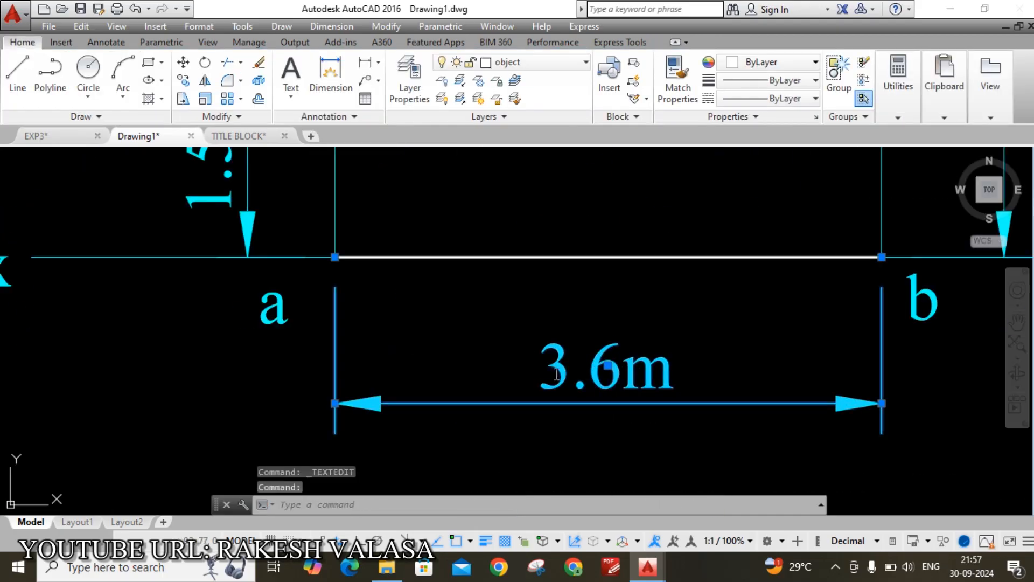
Turn the 3.6m dimension text and the a label white
{"action": "double_click", "coordinate": [653, 396]}
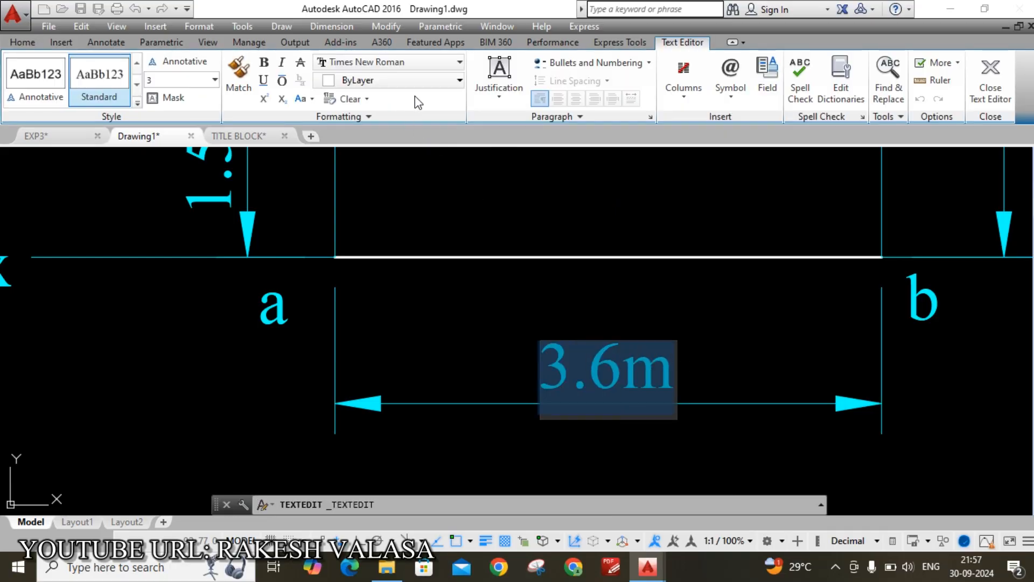
{"action": "left_click", "coordinate": [431, 81]}
{"action": "left_click", "coordinate": [416, 234]}
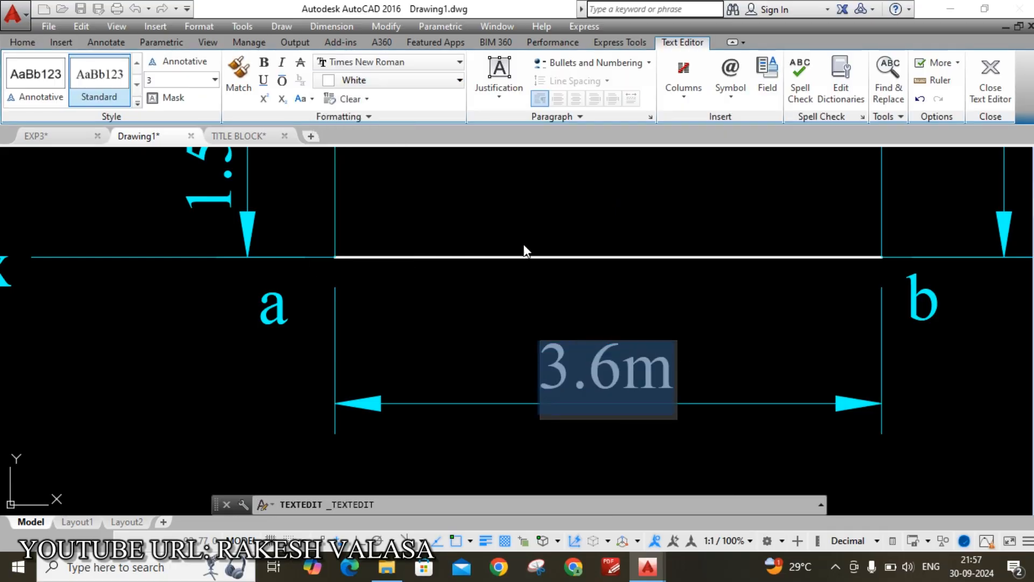
{"action": "left_click", "coordinate": [508, 258]}
{"action": "double_click", "coordinate": [268, 319]}
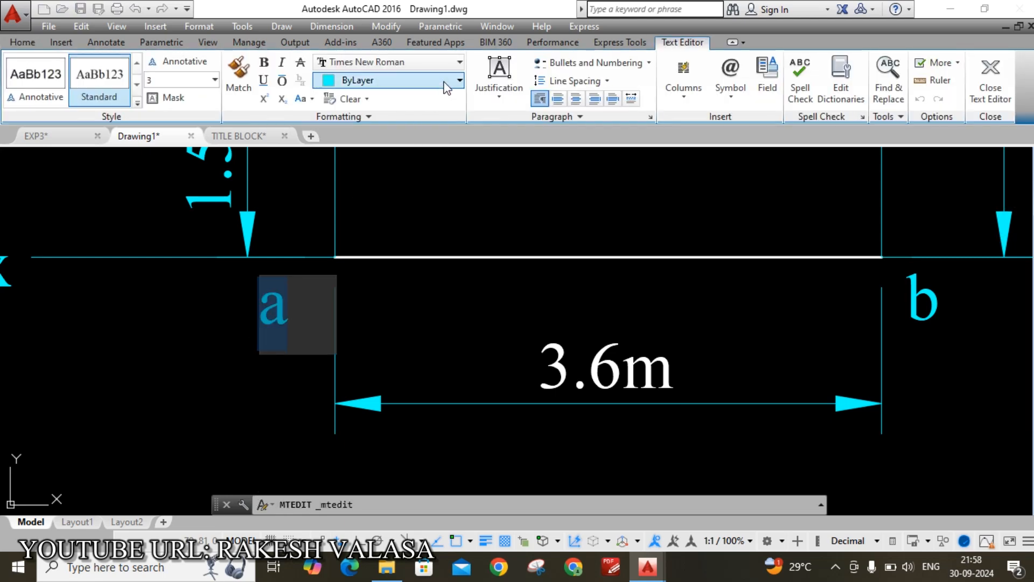
{"action": "left_click", "coordinate": [431, 81]}
{"action": "left_click", "coordinate": [416, 235]}
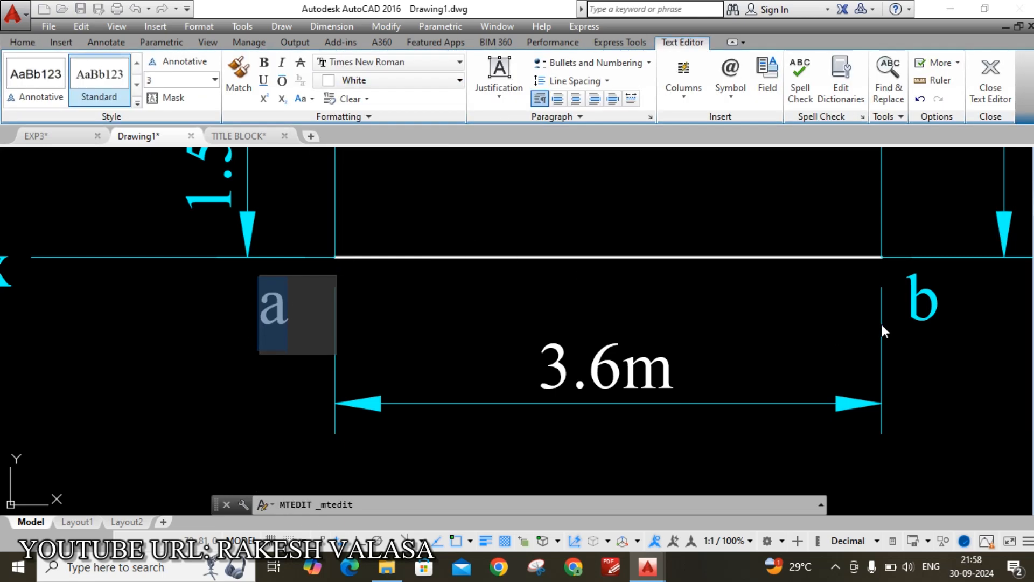
{"action": "key", "text": "Escape"}
{"action": "left_click", "coordinate": [542, 284]}
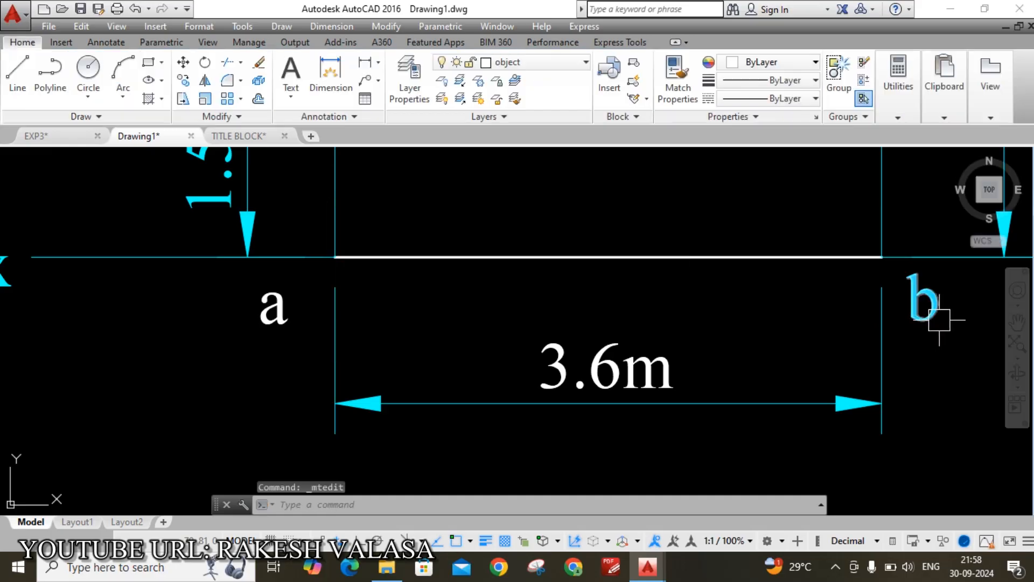
Turn the b label and the 1.5m dimension text white
{"action": "double_click", "coordinate": [917, 315]}
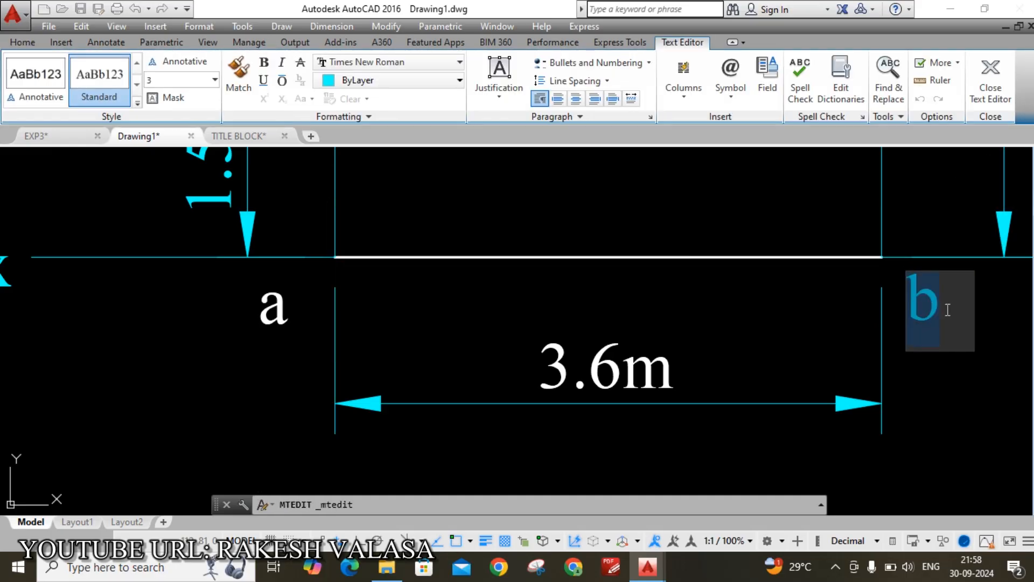
{"action": "left_click", "coordinate": [458, 80]}
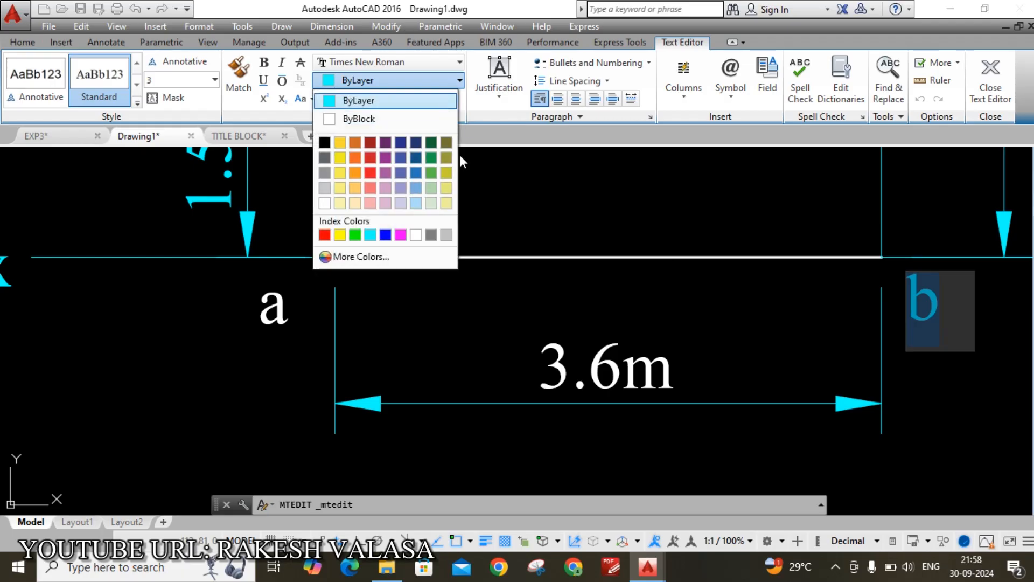
{"action": "left_click", "coordinate": [417, 234]}
{"action": "left_click", "coordinate": [525, 225]}
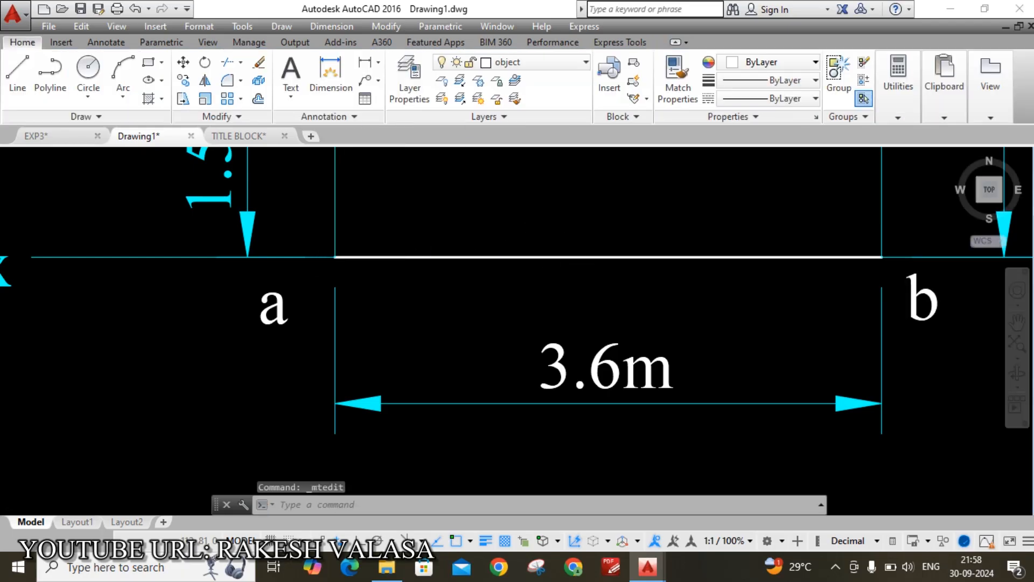
{"action": "scroll", "coordinate": [674, 366], "scroll_direction": "down", "scroll_amount": 6}
{"action": "scroll", "coordinate": [567, 279], "scroll_direction": "up", "scroll_amount": 4}
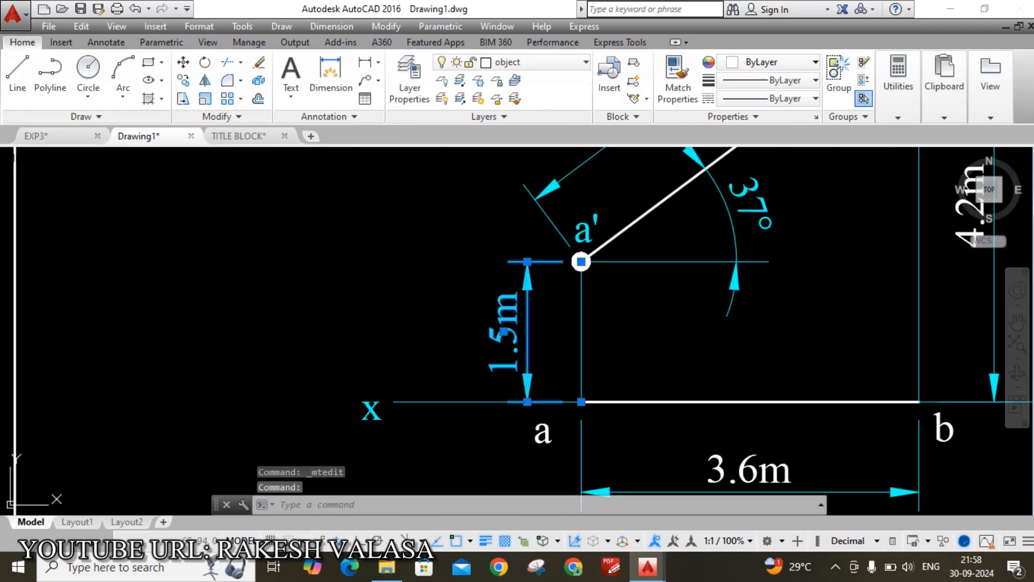
{"action": "double_click", "coordinate": [511, 360]}
{"action": "left_click_drag", "start_coordinate": [487, 335], "coordinate": [662, 291]}
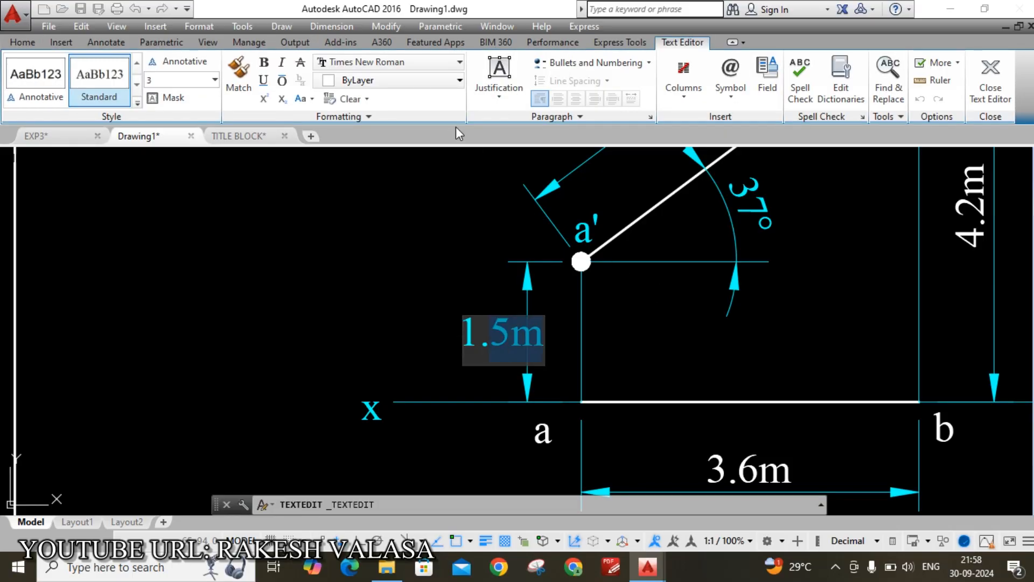
{"action": "left_click", "coordinate": [456, 80]}
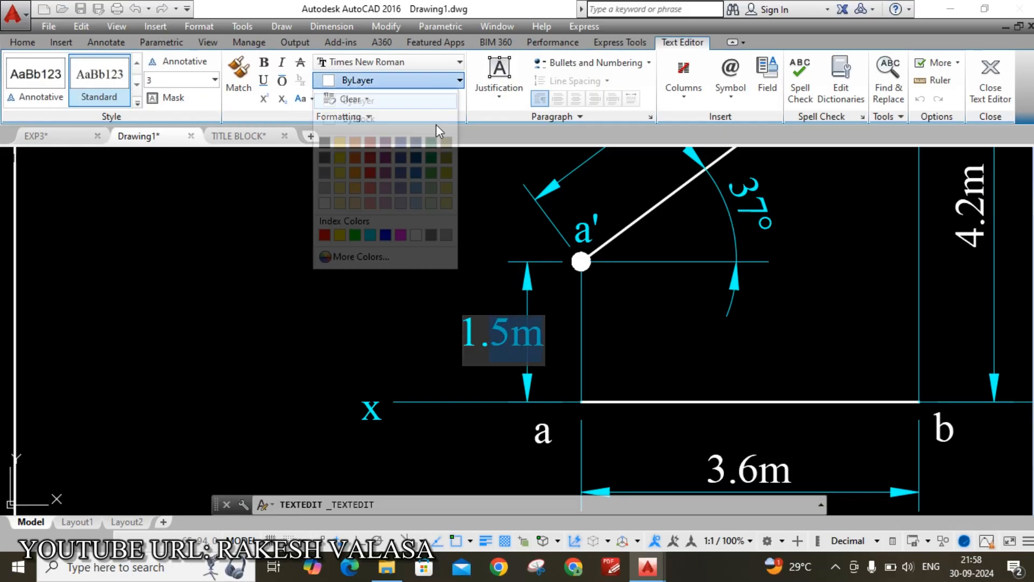
{"action": "left_click", "coordinate": [415, 235]}
{"action": "left_click", "coordinate": [653, 338]}
{"action": "scroll", "coordinate": [574, 237], "scroll_direction": "up", "scroll_amount": 3}
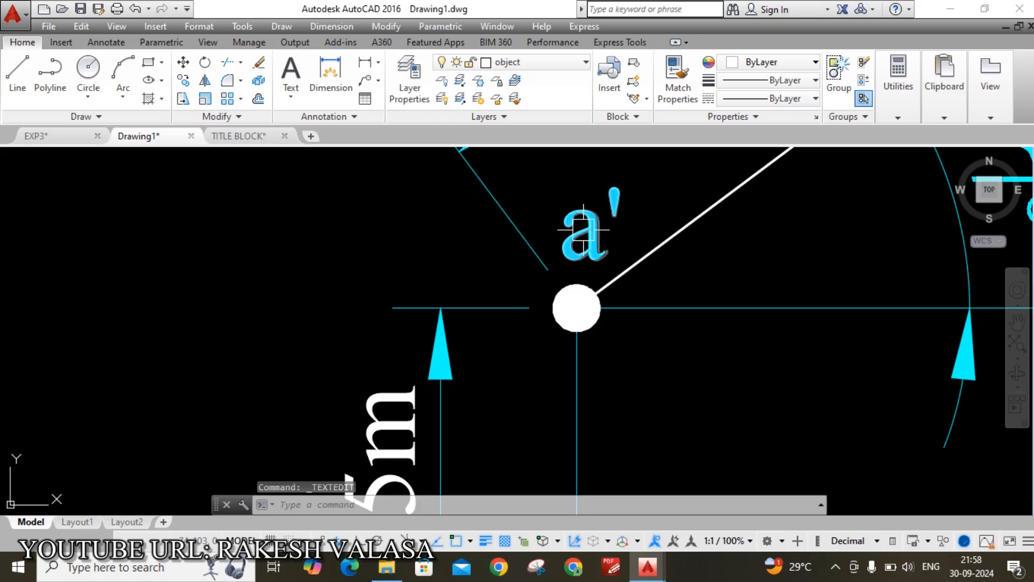
Turn the a' label and the 37° angle text white
{"action": "left_click", "coordinate": [598, 231]}
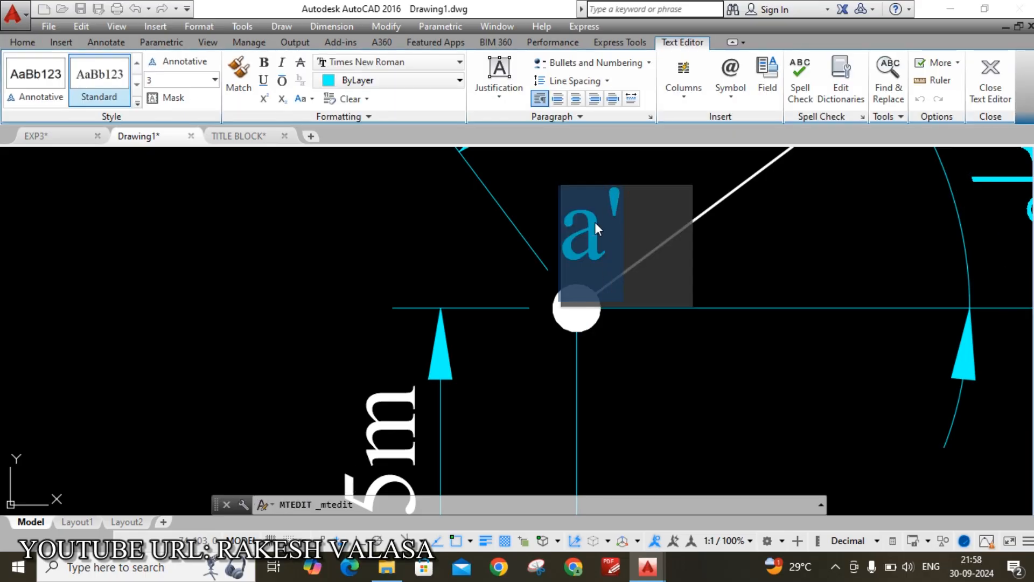
{"action": "left_click", "coordinate": [415, 81]}
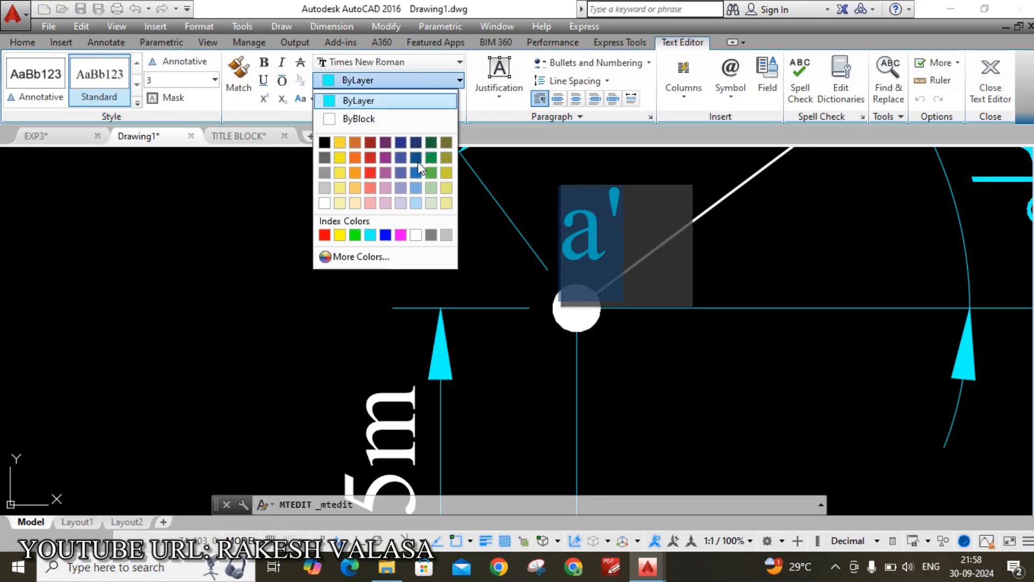
{"action": "left_click", "coordinate": [418, 235]}
{"action": "left_click", "coordinate": [618, 319]}
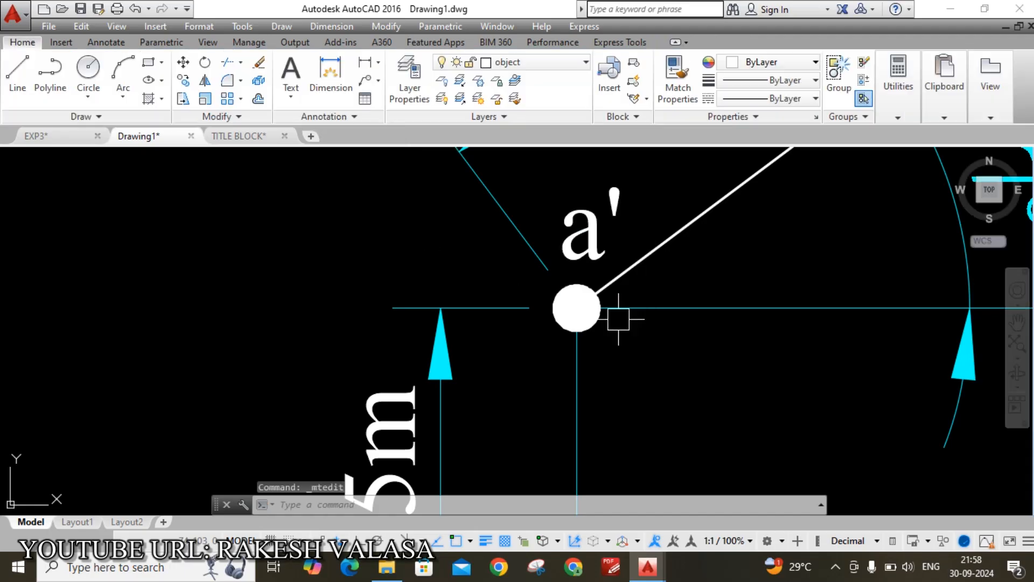
{"action": "scroll", "coordinate": [618, 319], "scroll_direction": "down", "scroll_amount": 3}
{"action": "scroll", "coordinate": [701, 305], "scroll_direction": "up", "scroll_amount": 3}
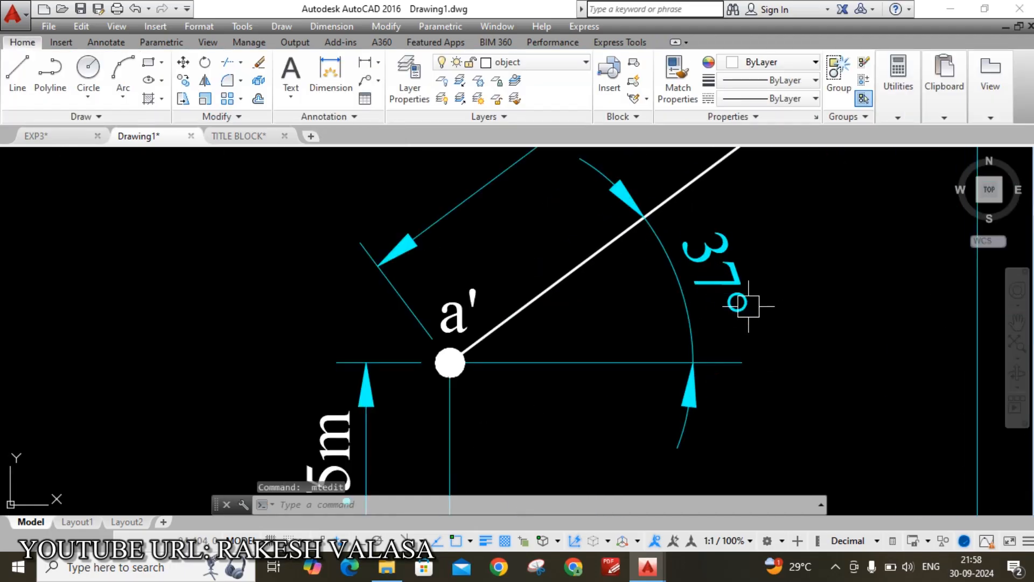
{"action": "double_click", "coordinate": [720, 305]}
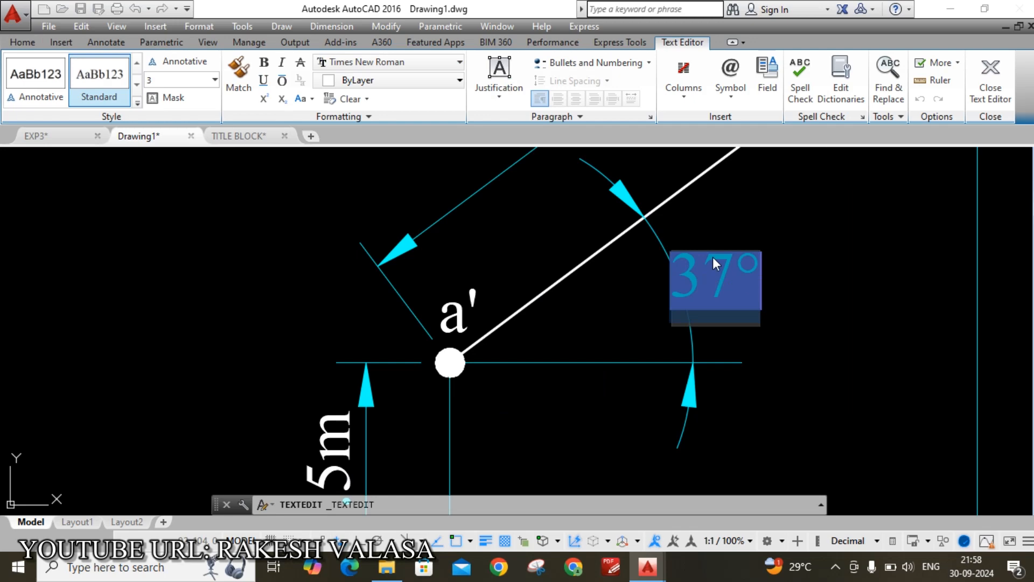
{"action": "left_click", "coordinate": [404, 80]}
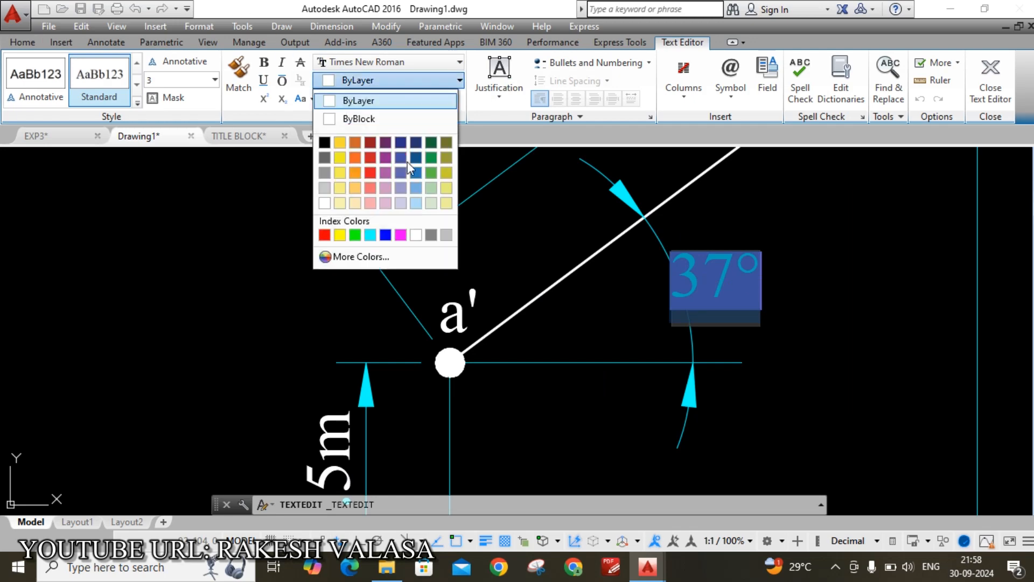
{"action": "left_click", "coordinate": [417, 235]}
{"action": "left_click", "coordinate": [480, 240]}
{"action": "scroll", "coordinate": [540, 294], "scroll_direction": "down", "scroll_amount": 4}
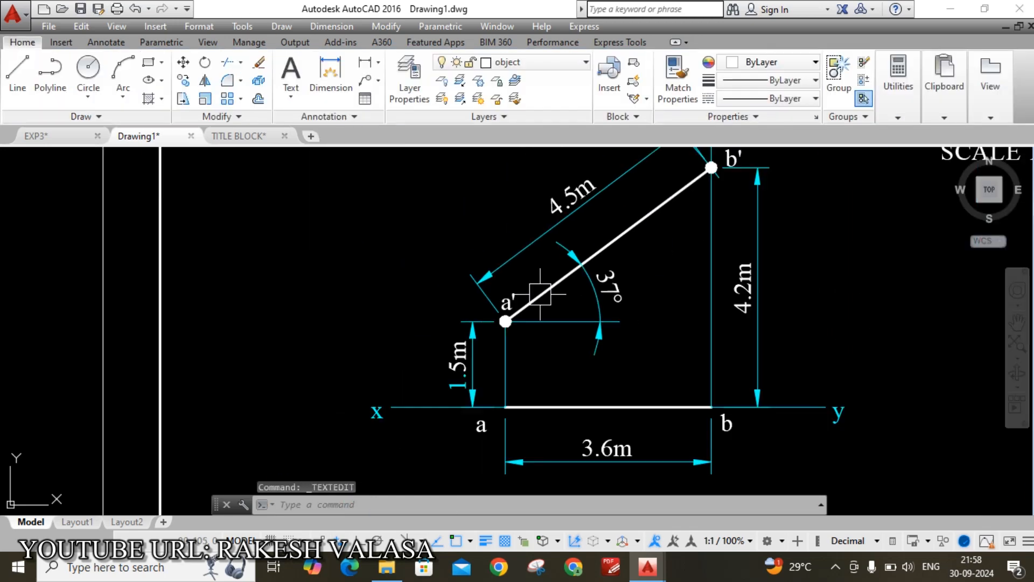
{"action": "scroll", "coordinate": [834, 275], "scroll_direction": "down", "scroll_amount": 2}
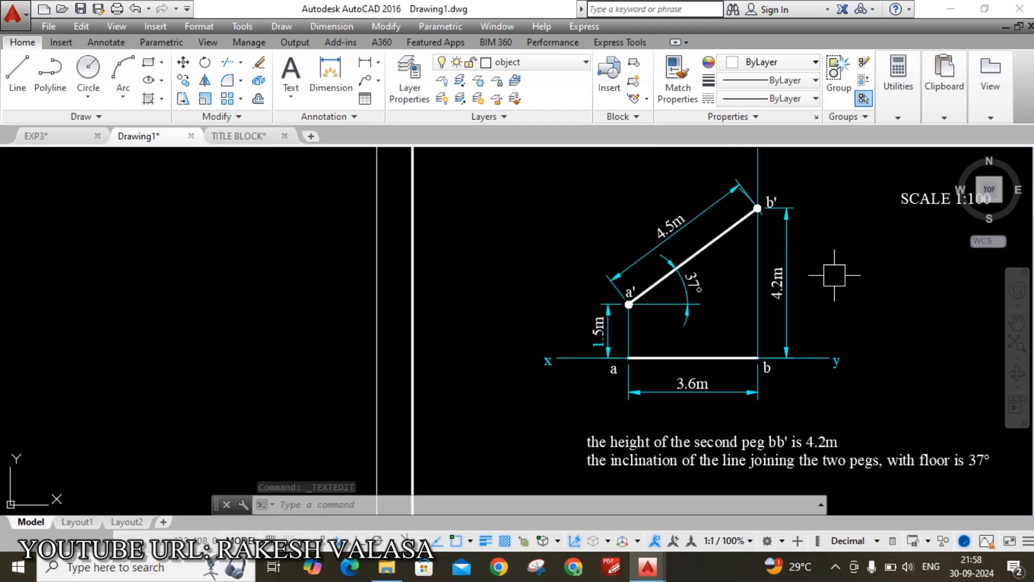
Plot the drawing as a single sheet, check the zoomed preview, and send it to print
{"action": "key", "text": "ctrl+p"}
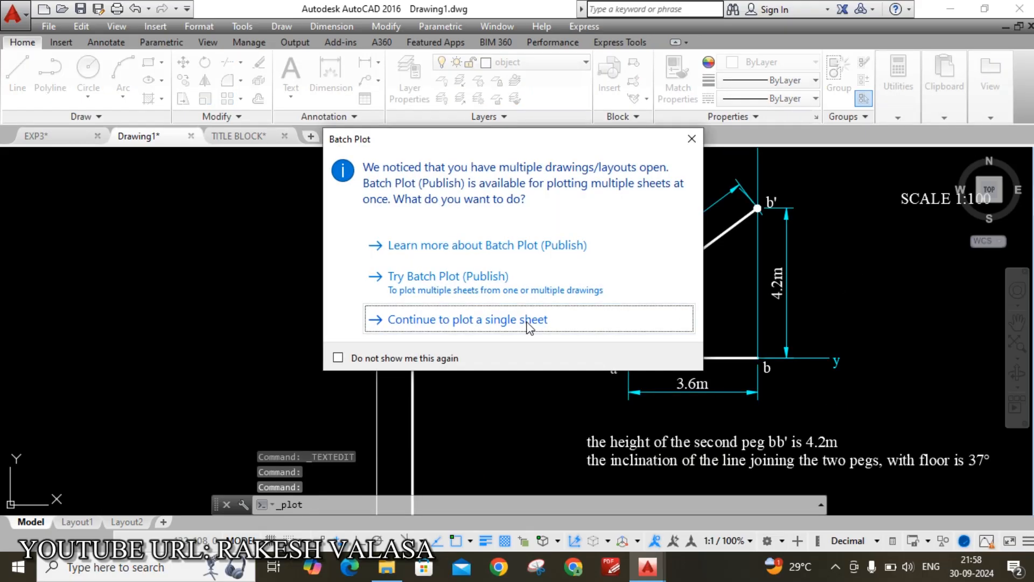
{"action": "left_click", "coordinate": [526, 323]}
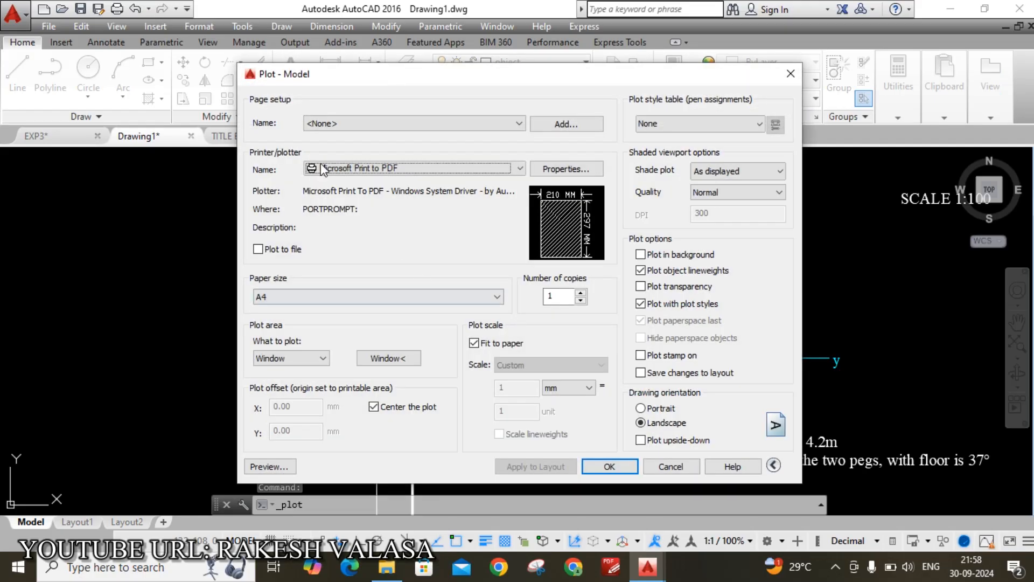
{"action": "left_click", "coordinate": [291, 466]}
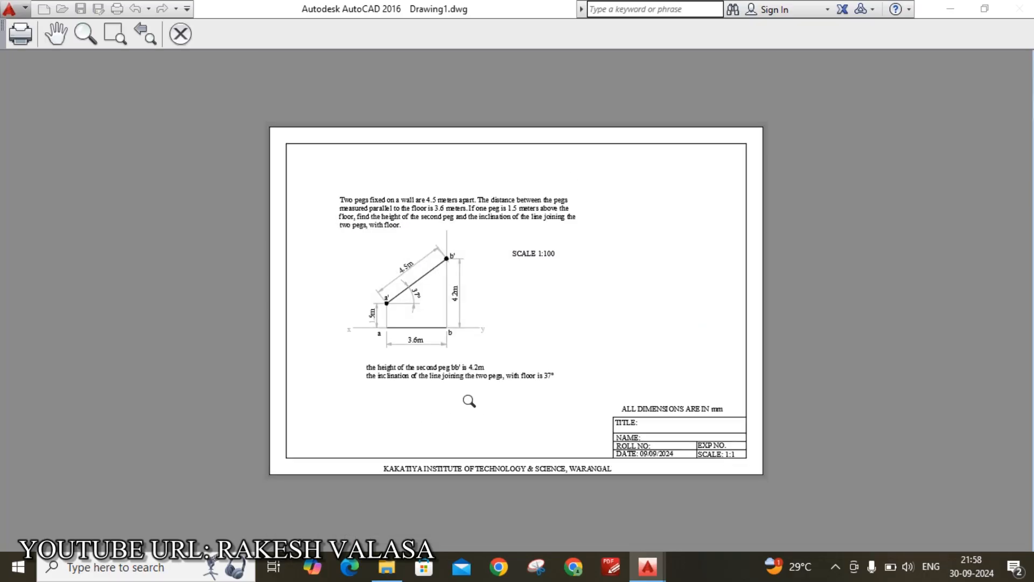
{"action": "scroll", "coordinate": [412, 280], "scroll_direction": "up", "scroll_amount": 2}
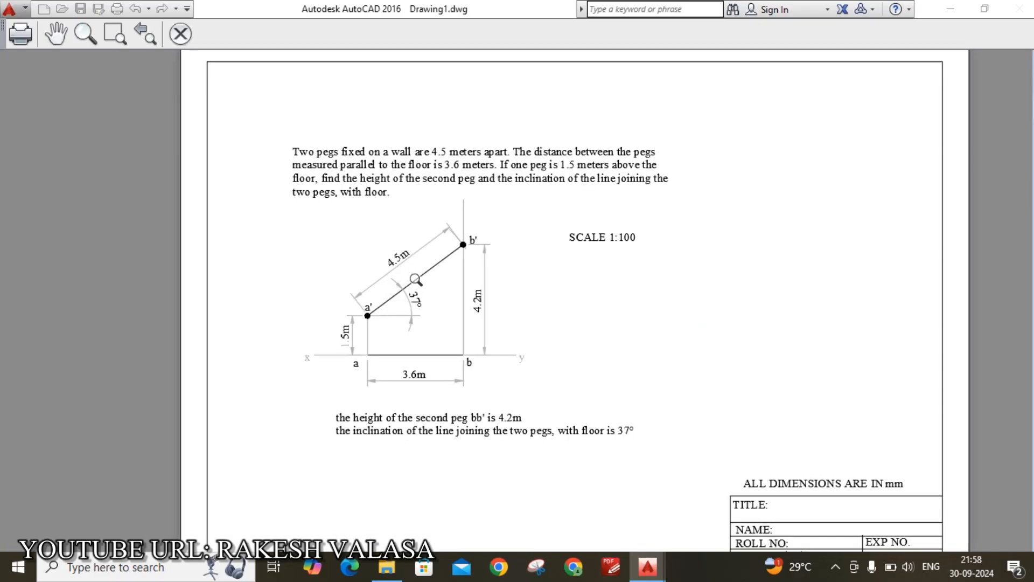
{"action": "scroll", "coordinate": [415, 279], "scroll_direction": "up", "scroll_amount": 2}
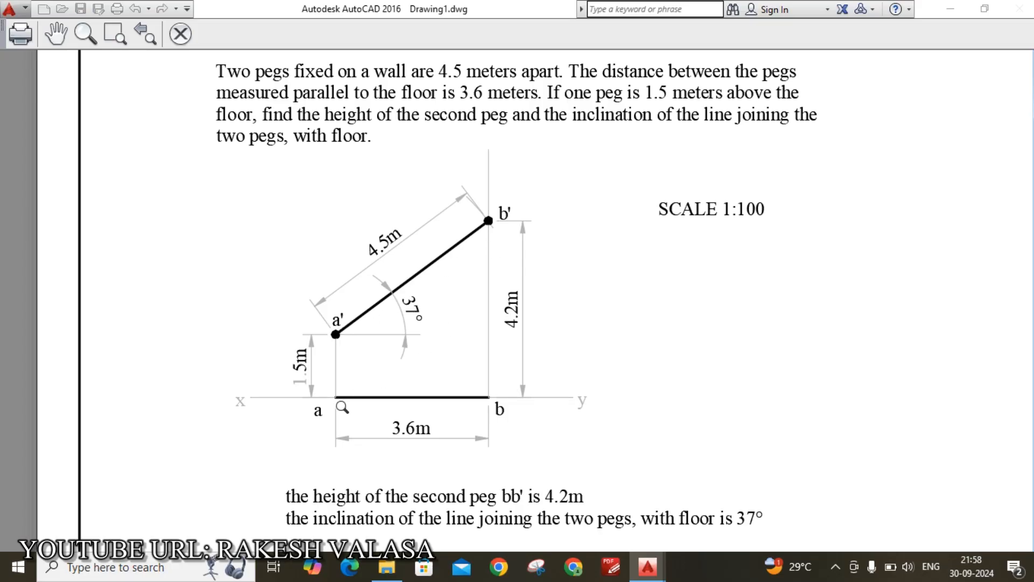
{"action": "scroll", "coordinate": [299, 364], "scroll_direction": "up", "scroll_amount": 2}
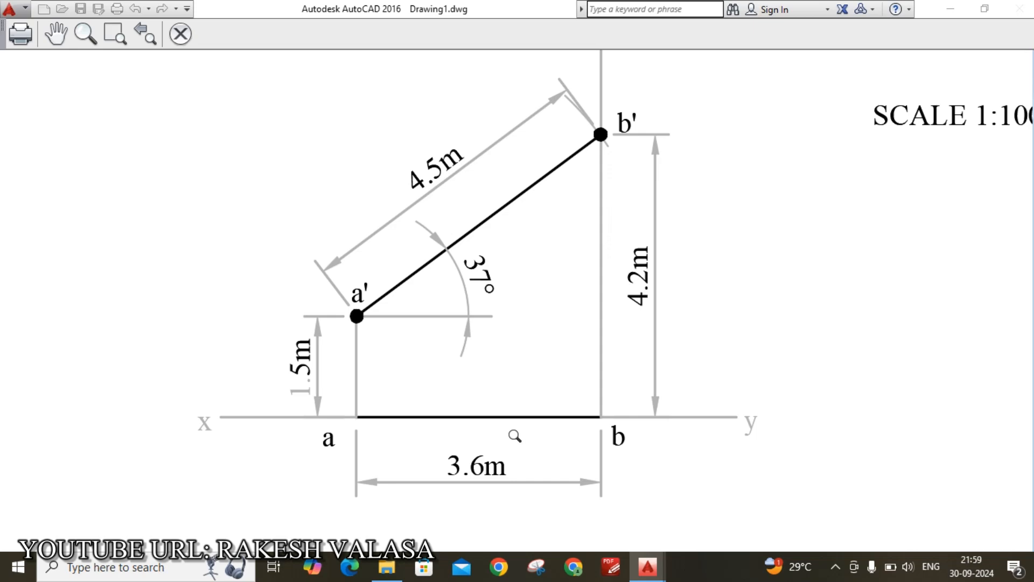
{"action": "scroll", "coordinate": [515, 435], "scroll_direction": "down", "scroll_amount": 4}
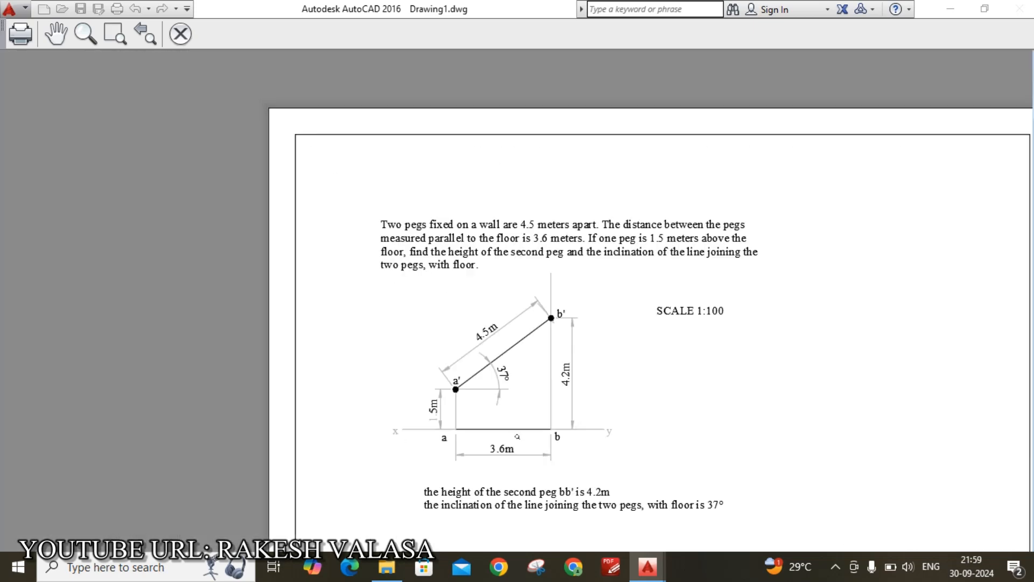
{"action": "left_click", "coordinate": [18, 34]}
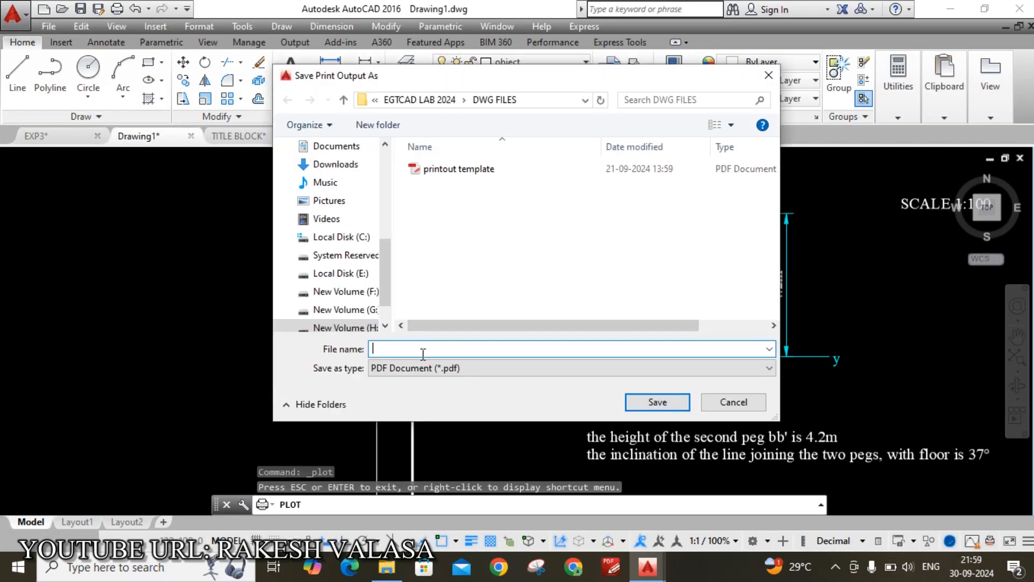
Save the plot output as the PDF exp3.2 on the Desktop
{"action": "type", "text": "exp3"}
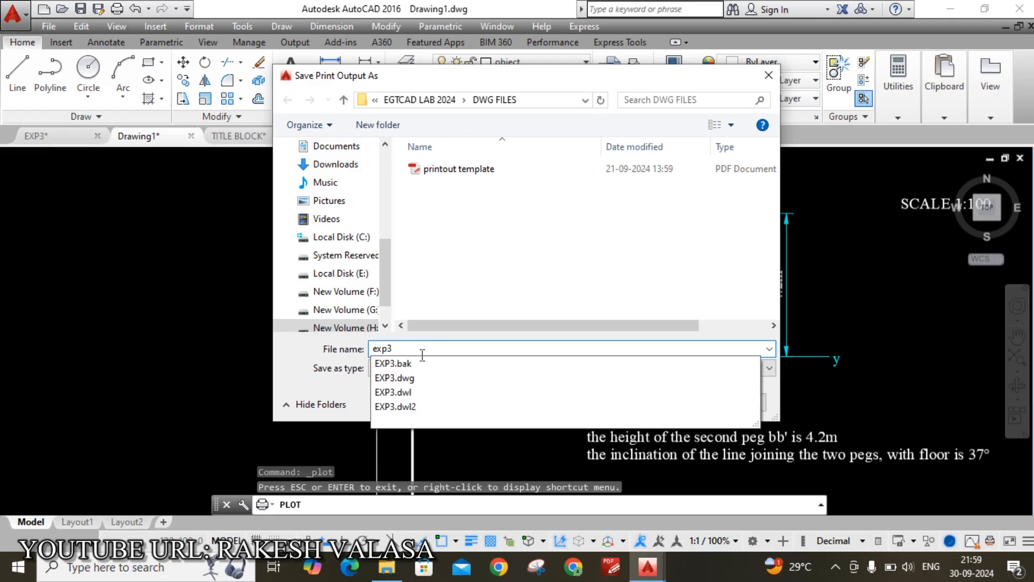
{"action": "type", "text": ".2"}
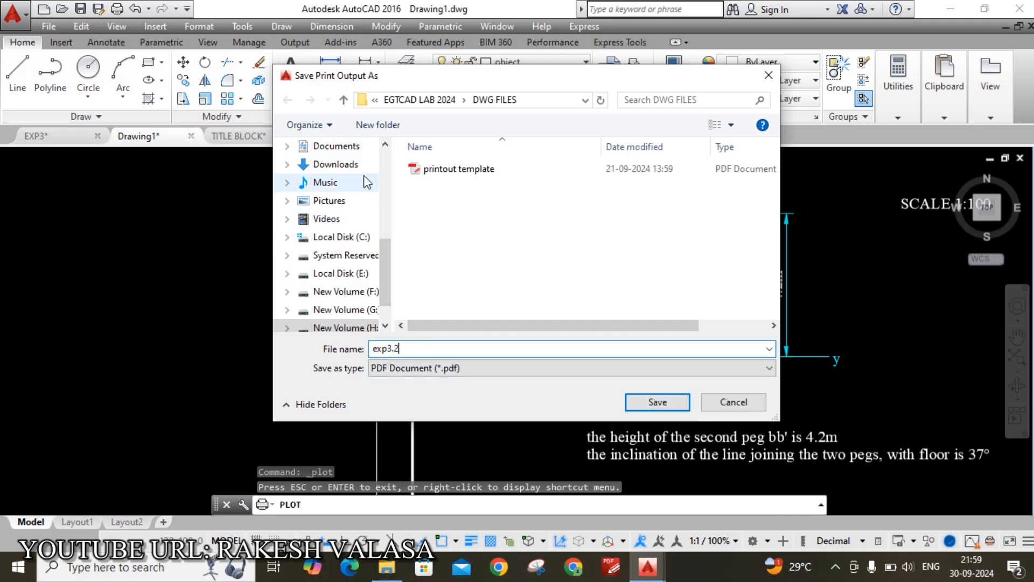
{"action": "left_click_drag", "start_coordinate": [386, 250], "coordinate": [385, 214]}
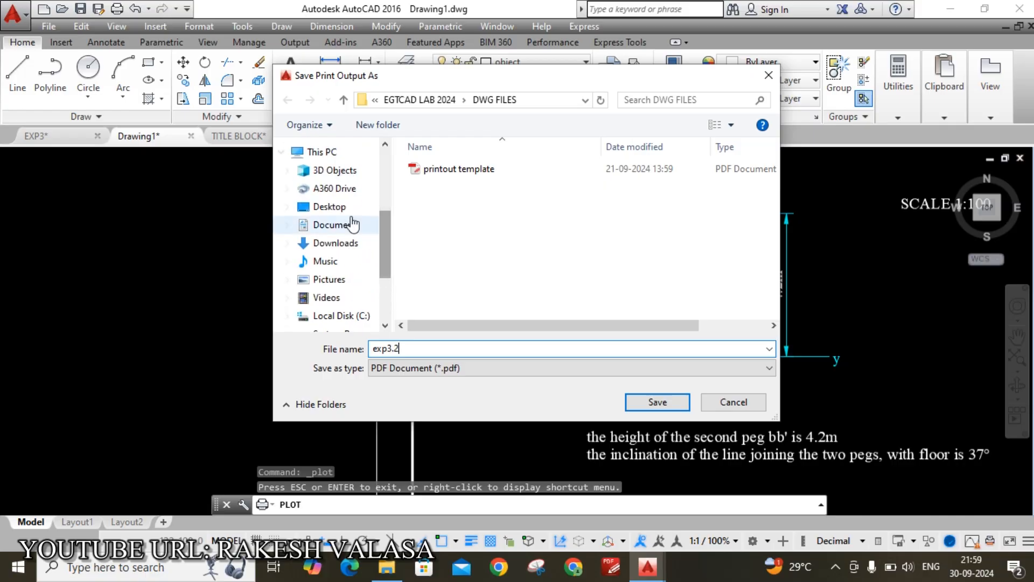
{"action": "left_click", "coordinate": [330, 206]}
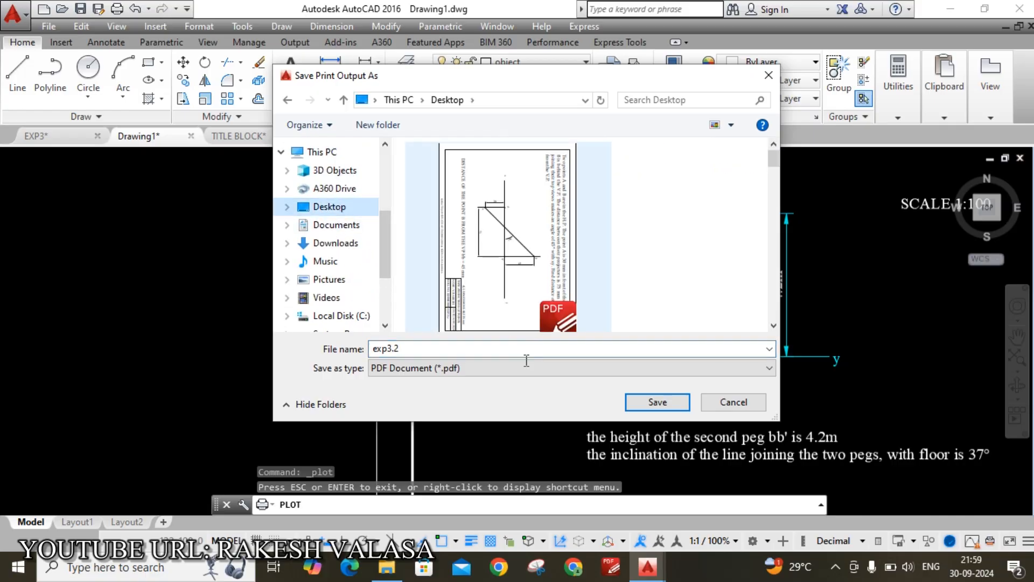
{"action": "left_click", "coordinate": [657, 402]}
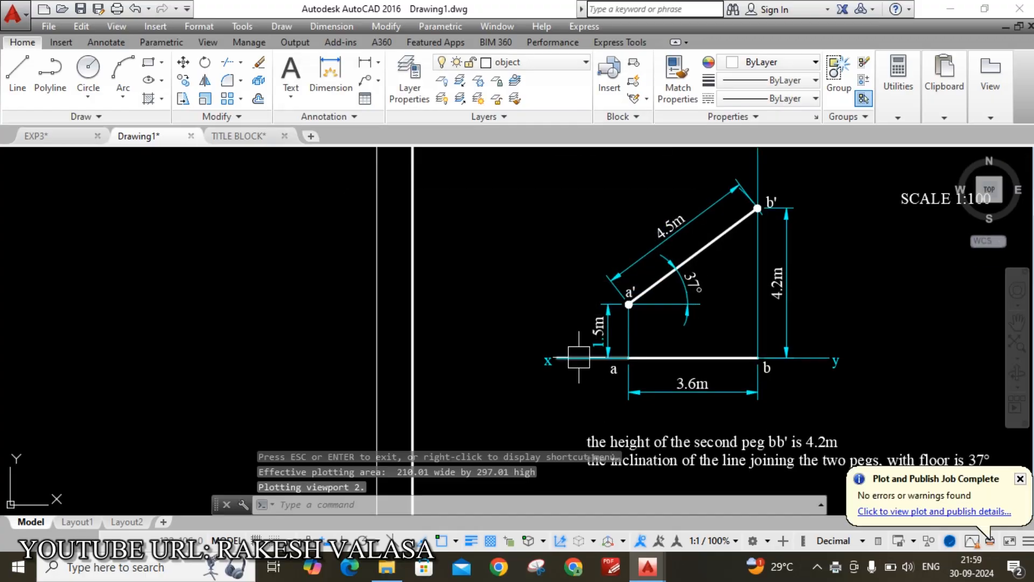
Minimize AutoCAD and File Explorer, then open the exp3.2 PDF from the desktop
{"action": "left_click", "coordinate": [947, 11]}
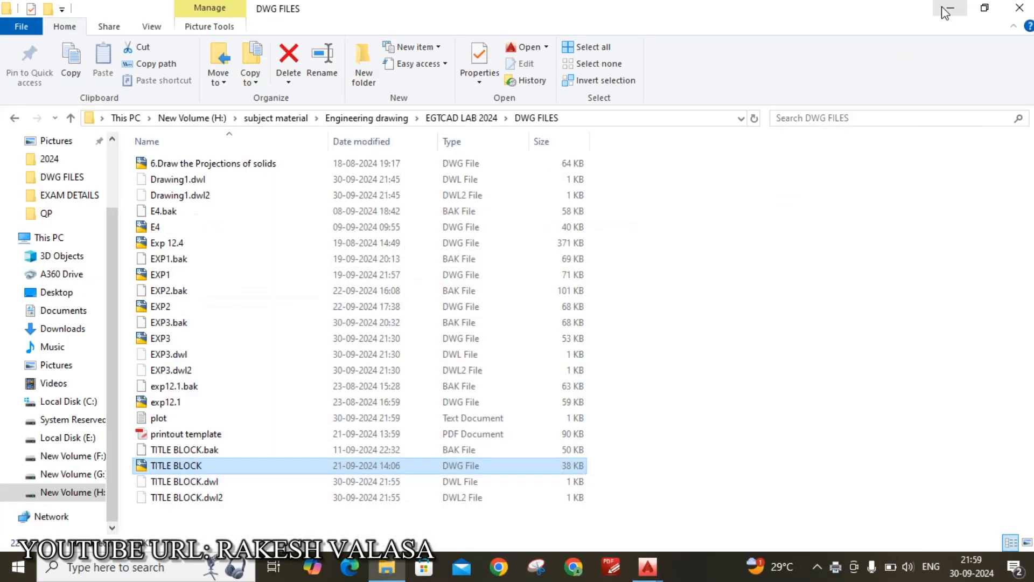
{"action": "left_click", "coordinate": [946, 13]}
{"action": "double_click", "coordinate": [335, 418]}
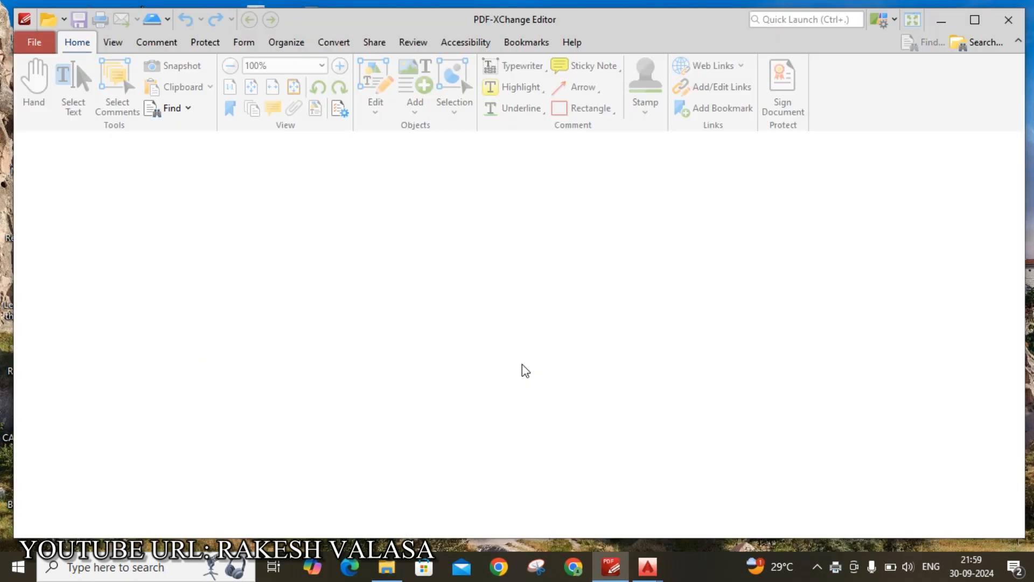
Maximize the PDF, scroll down to its title block, then minimize to the desktop
{"action": "scroll", "coordinate": [592, 291], "scroll_direction": "down", "scroll_amount": 8}
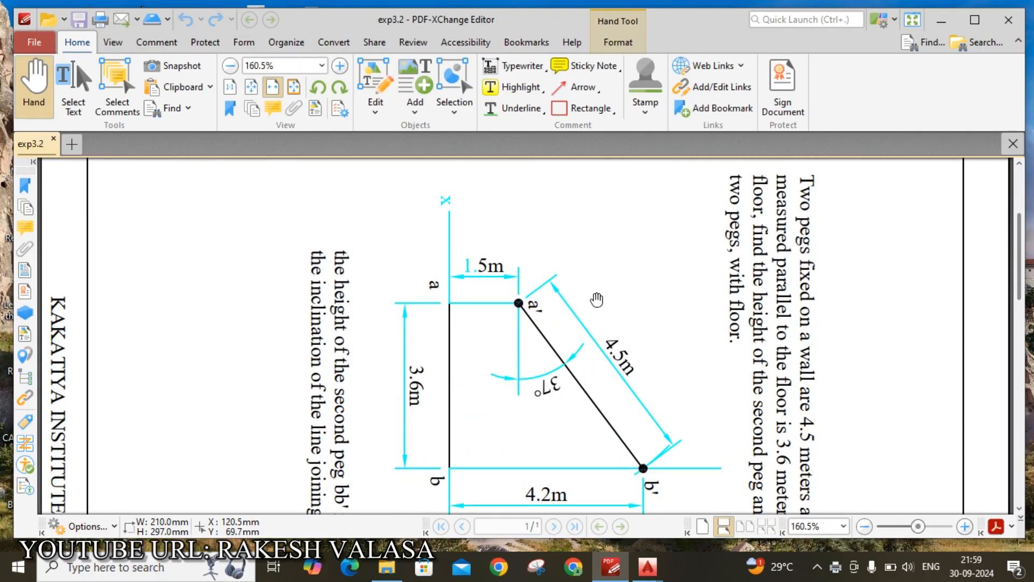
{"action": "scroll", "coordinate": [627, 348], "scroll_direction": "down", "scroll_amount": 5}
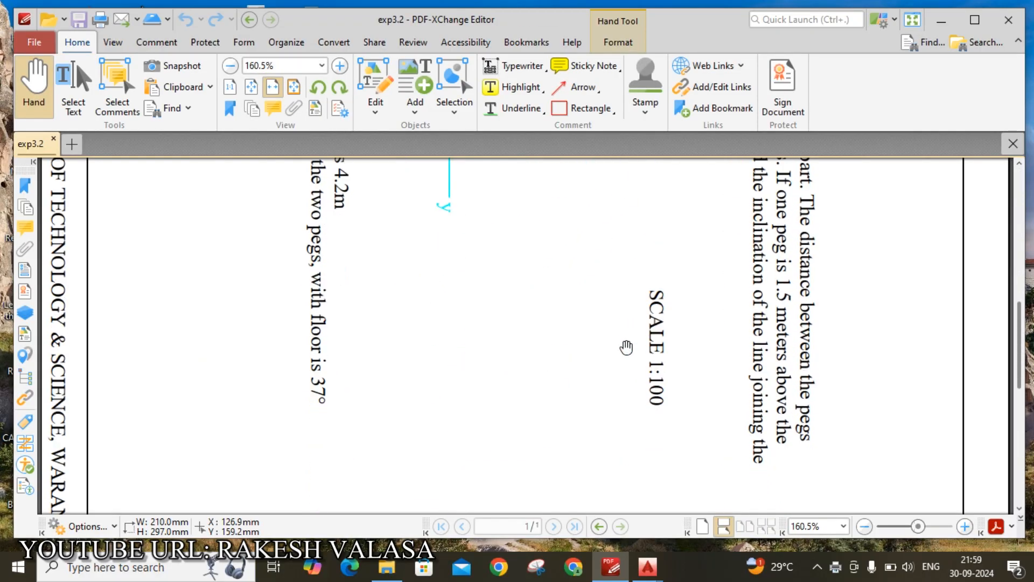
{"action": "key", "text": "super+Up"}
{"action": "scroll", "coordinate": [703, 301], "scroll_direction": "up", "scroll_amount": 7}
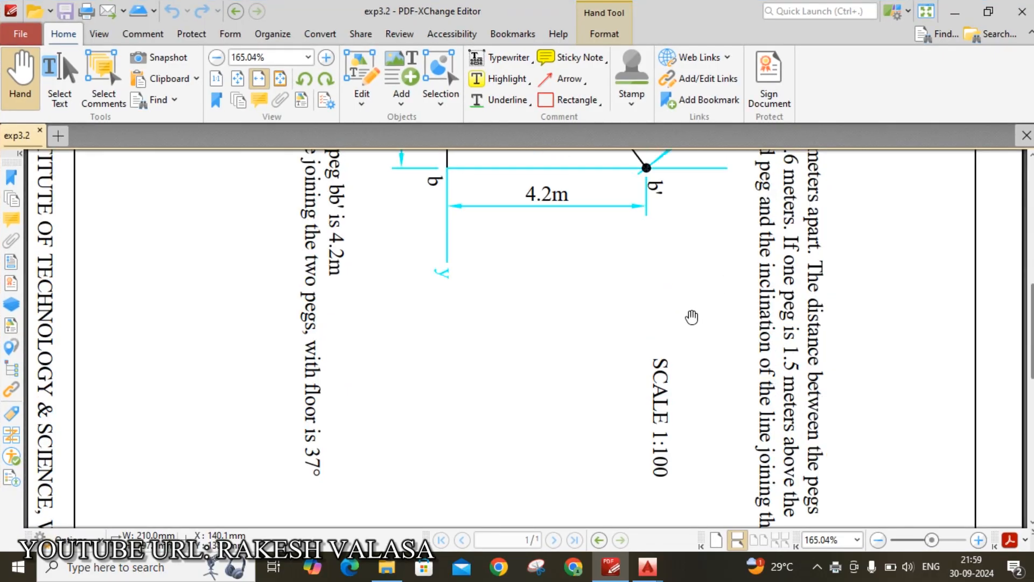
{"action": "scroll", "coordinate": [693, 313], "scroll_direction": "down", "scroll_amount": 10}
{"action": "scroll", "coordinate": [693, 317], "scroll_direction": "down", "scroll_amount": 4}
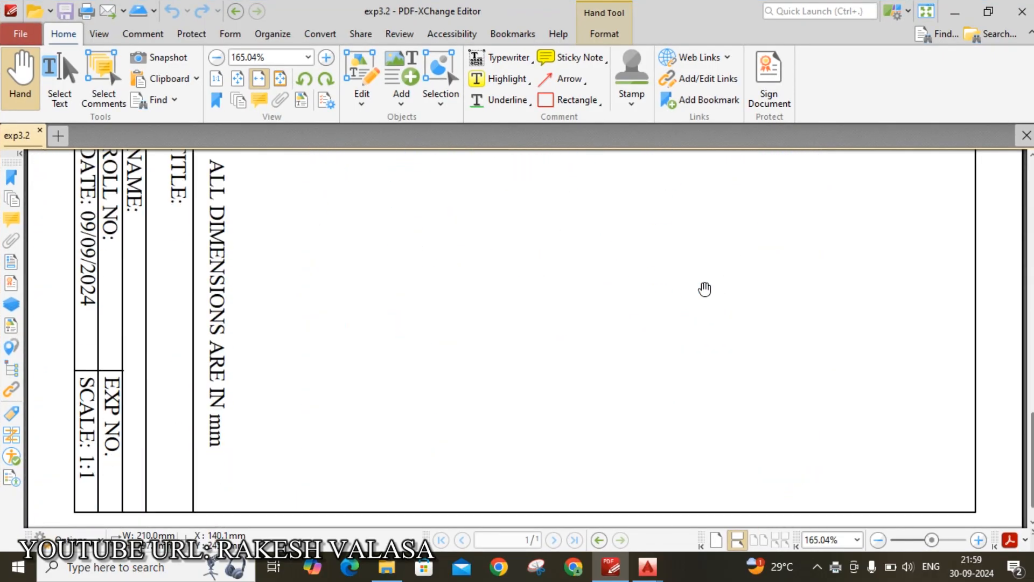
{"action": "key", "text": "super+d"}
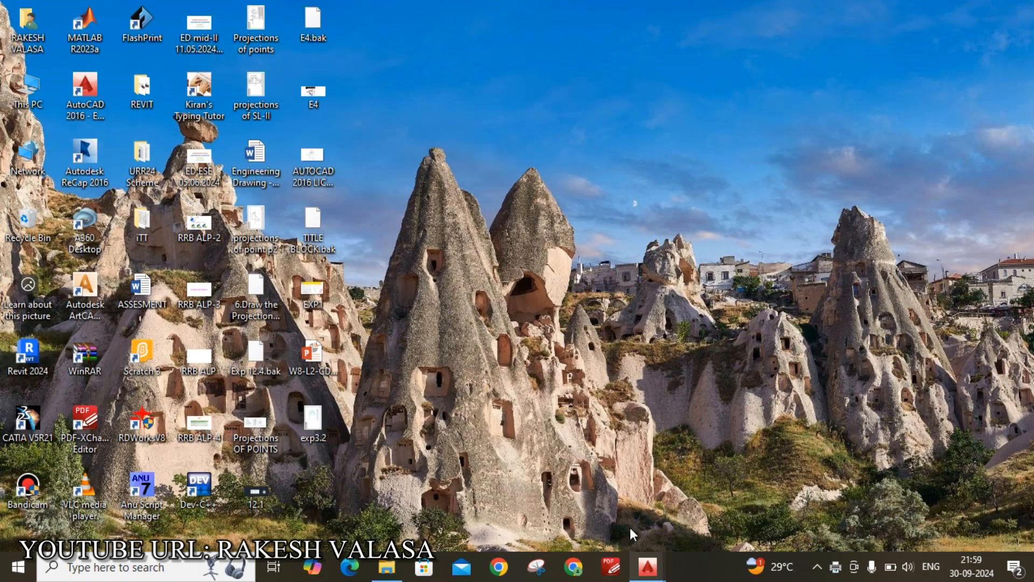
Switch back to Drawing1 with the peg drawing and zoom to its title block
{"action": "mouse_move", "coordinate": [654, 568]}
{"action": "left_click", "coordinate": [758, 500]}
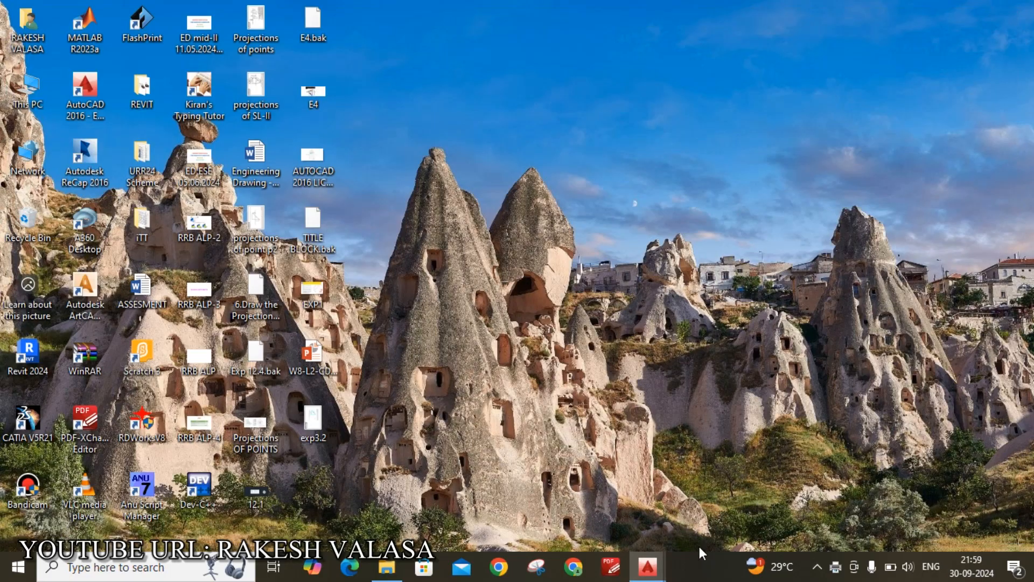
{"action": "left_click", "coordinate": [647, 566]}
{"action": "left_click", "coordinate": [605, 523]}
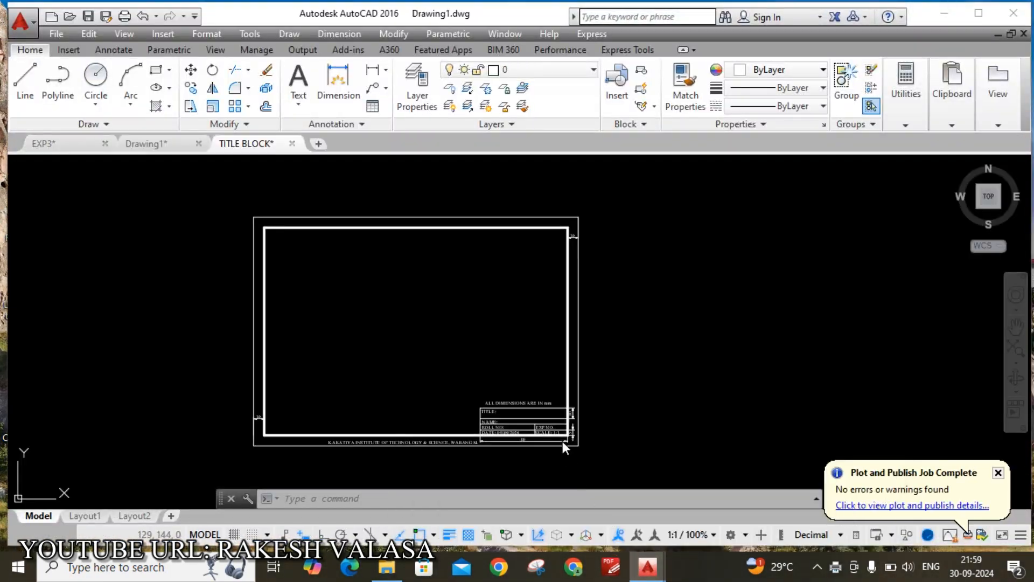
{"action": "scroll", "coordinate": [670, 347], "scroll_direction": "down", "scroll_amount": 2}
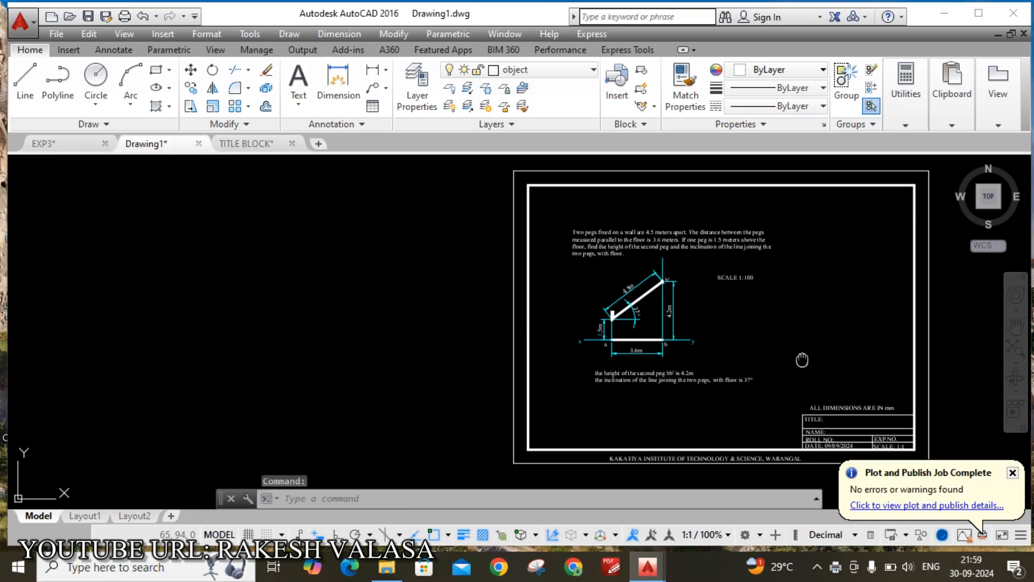
{"action": "scroll", "coordinate": [539, 358], "scroll_direction": "up", "scroll_amount": 4}
{"action": "scroll", "coordinate": [517, 372], "scroll_direction": "up", "scroll_amount": 2}
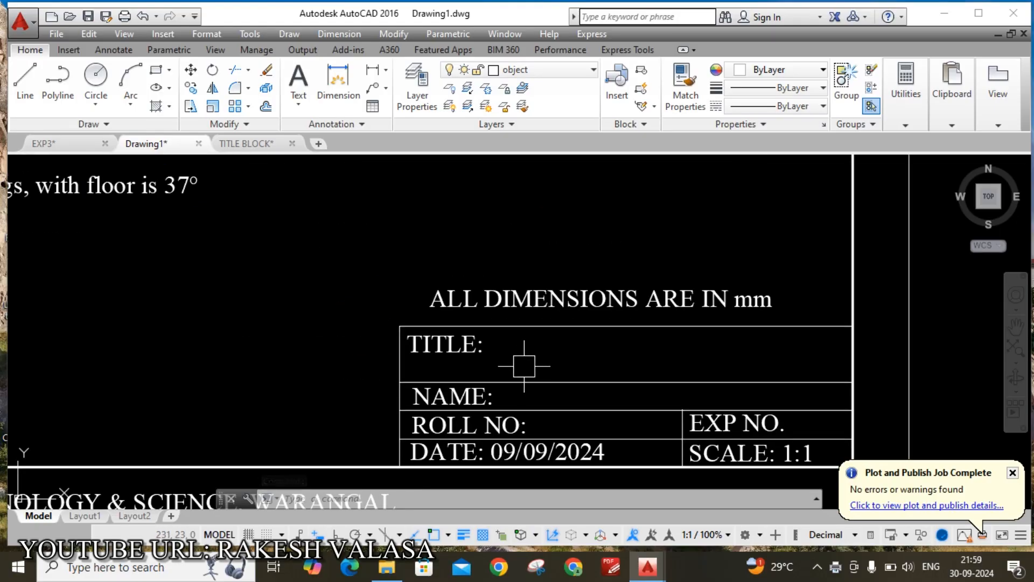
Enter PROJECTIONS OF STRAIGHT LINES-I after the TITLE: label
{"action": "double_click", "coordinate": [468, 346]}
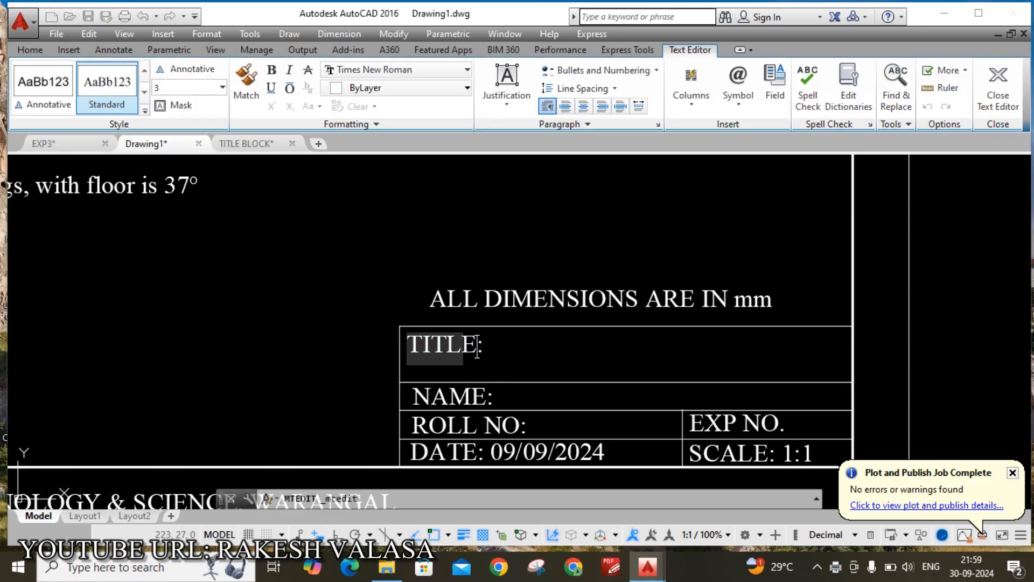
{"action": "left_click", "coordinate": [485, 346]}
{"action": "double_click", "coordinate": [481, 348]}
{"action": "key", "text": "Tab"}
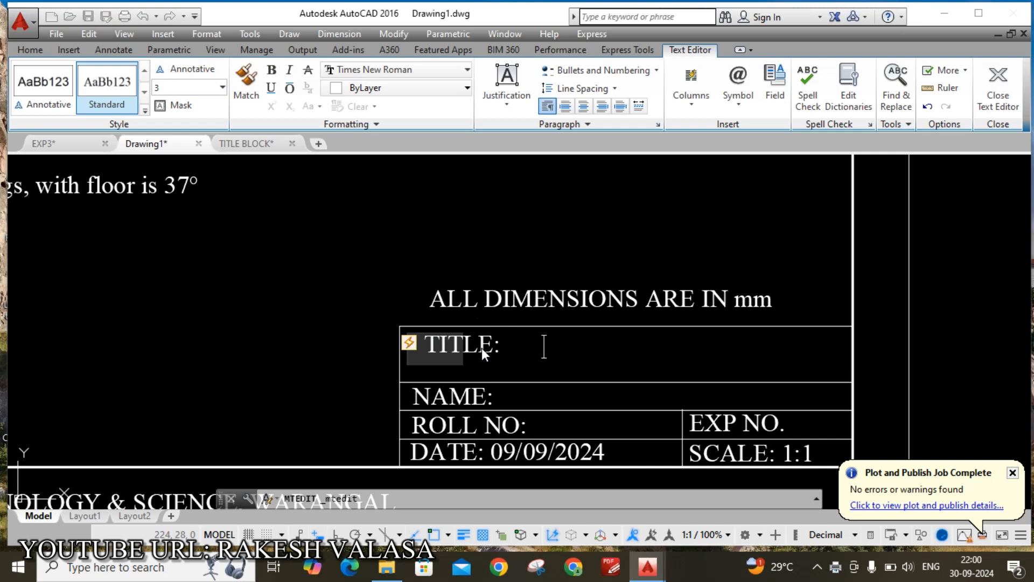
{"action": "key", "text": "BackSpace"}
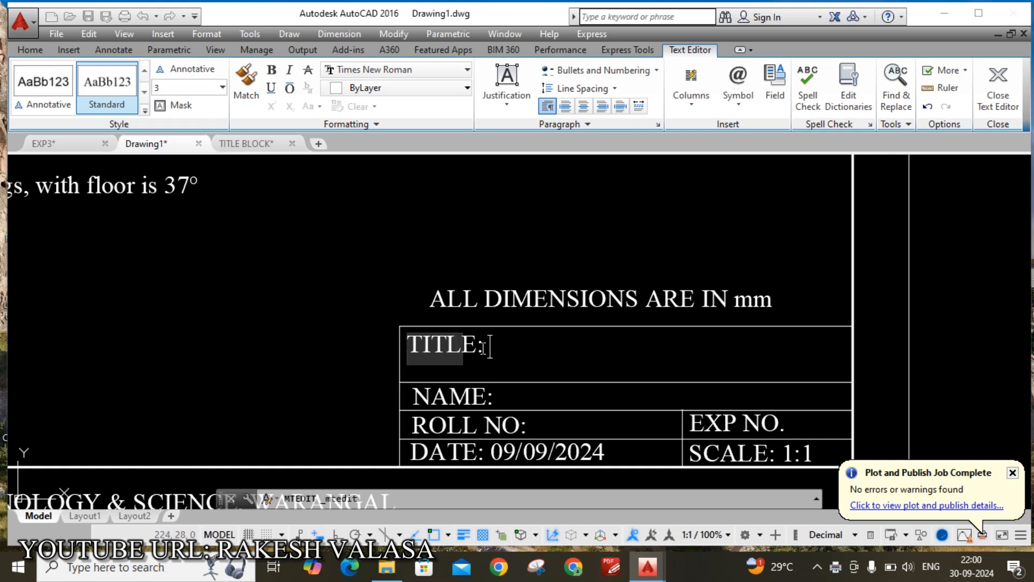
{"action": "key", "text": "Return"}
{"action": "type", "text": "PROJE"}
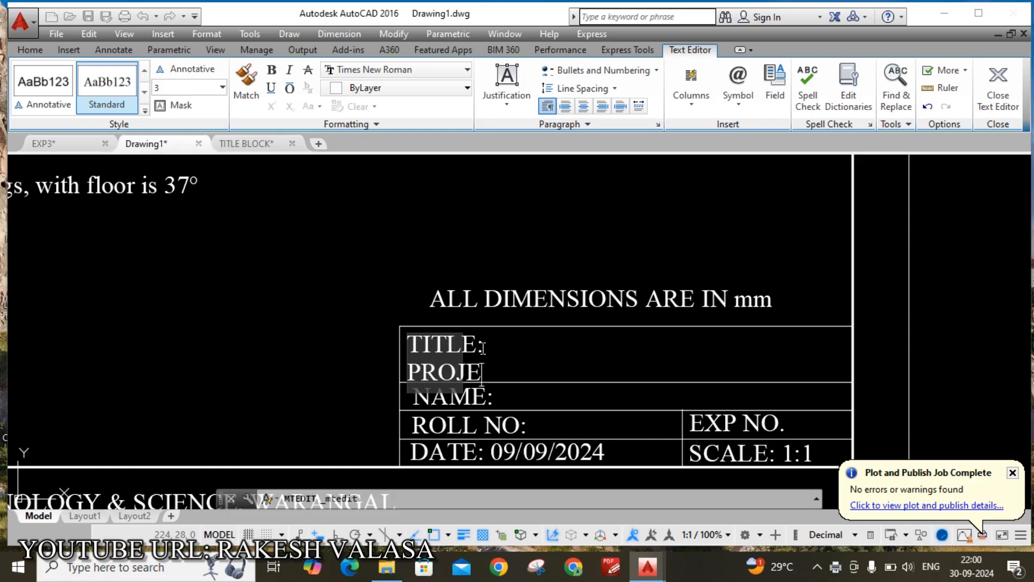
{"action": "type", "text": "CTION"}
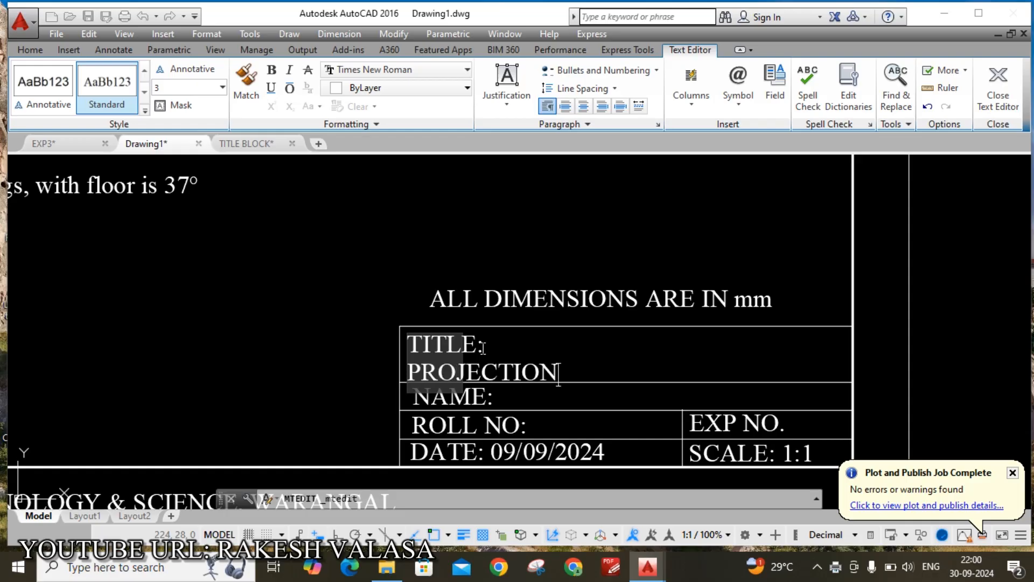
{"action": "type", "text": "S"}
{"action": "key", "text": "Return"}
{"action": "type", "text": "OF"}
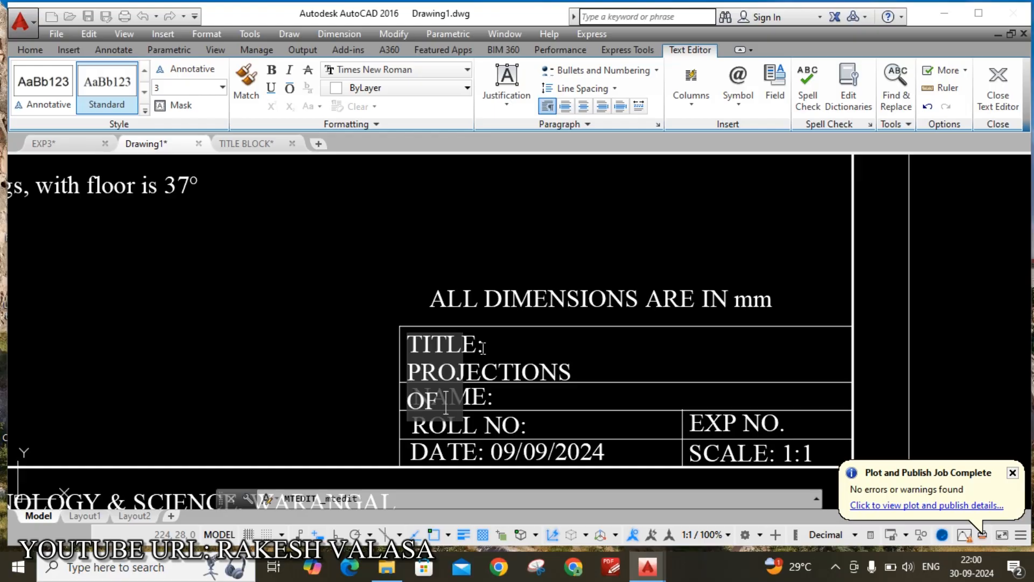
{"action": "type", "text": " STR"}
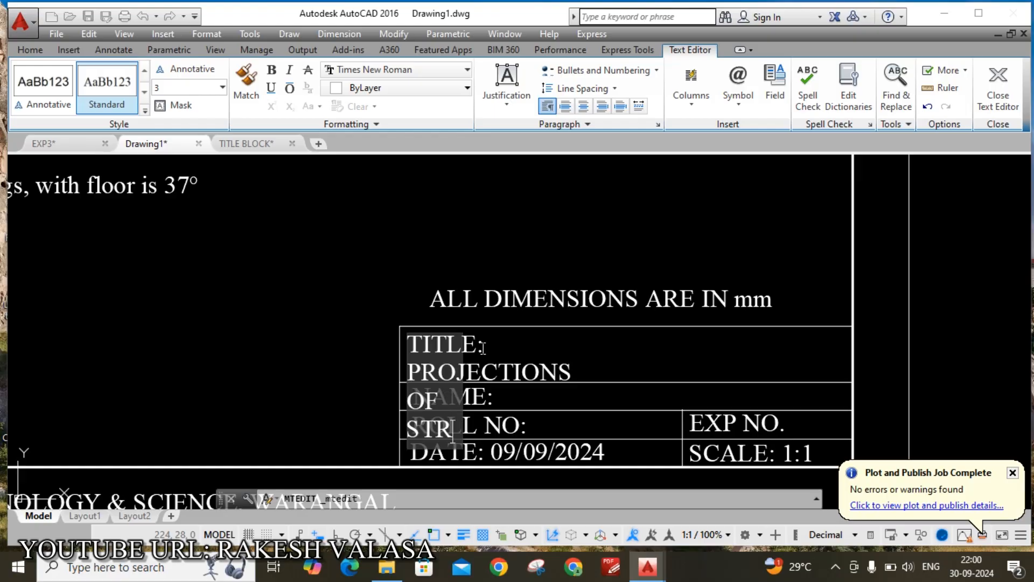
{"action": "type", "text": "AIGHT"}
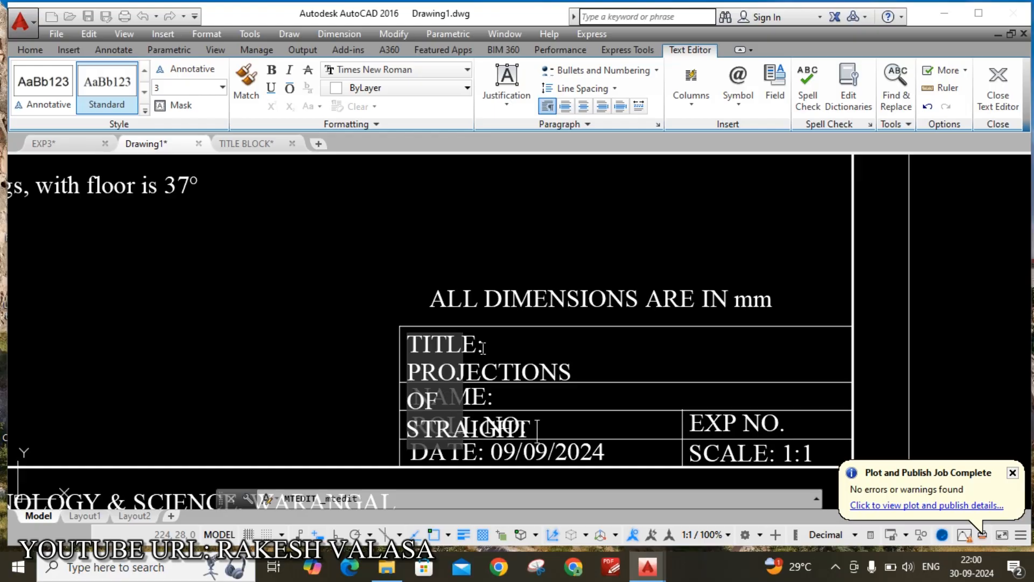
{"action": "type", "text": " LINES-I"}
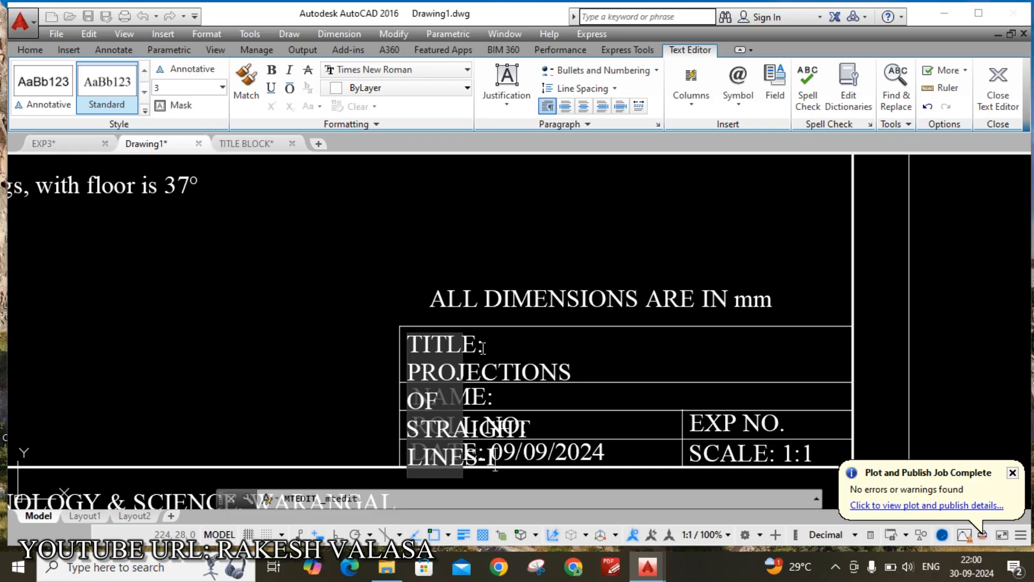
Widen the title text box to the right border of the title row
{"action": "left_click", "coordinate": [376, 304]}
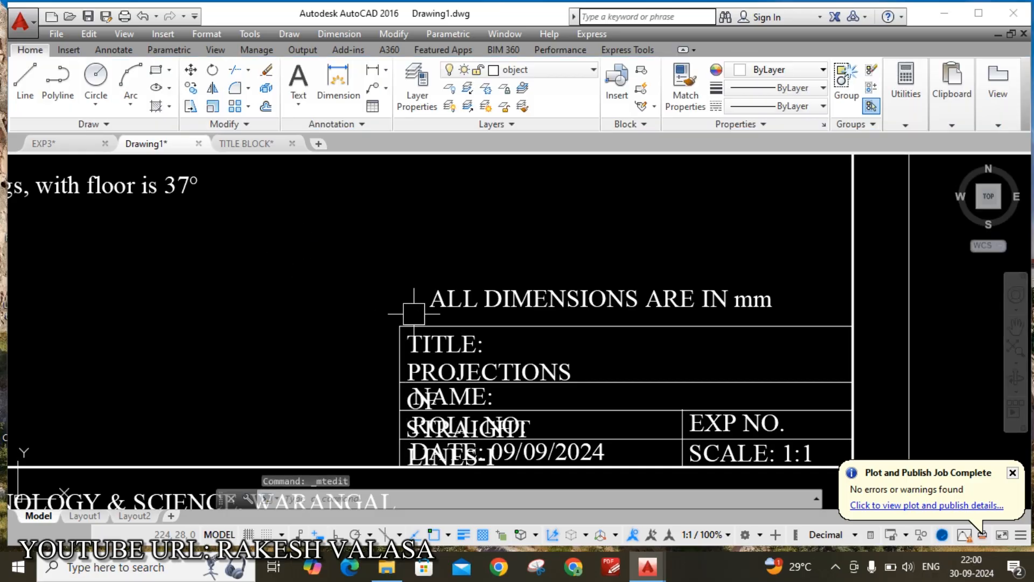
{"action": "left_click", "coordinate": [478, 375]}
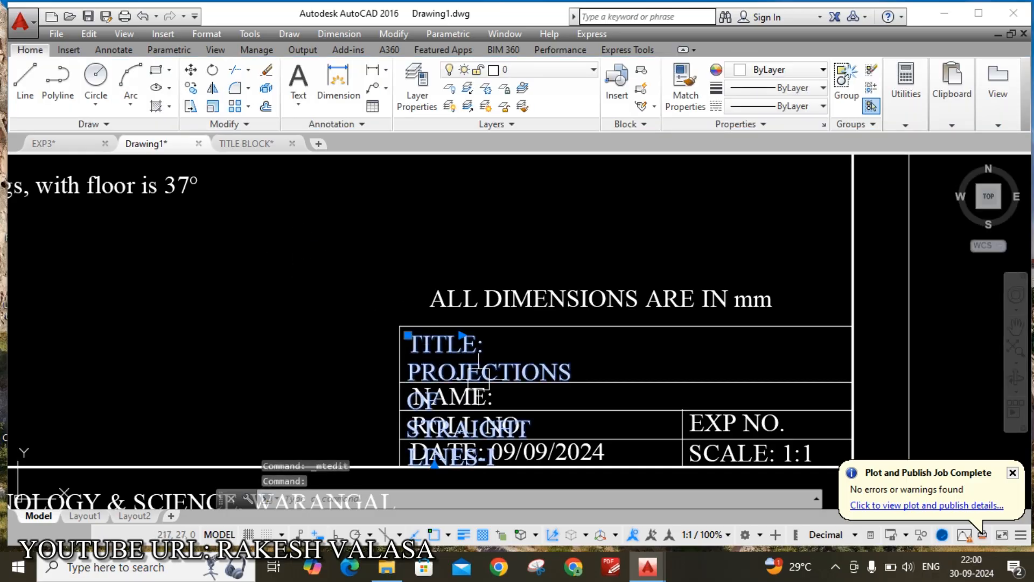
{"action": "left_click", "coordinate": [462, 334]}
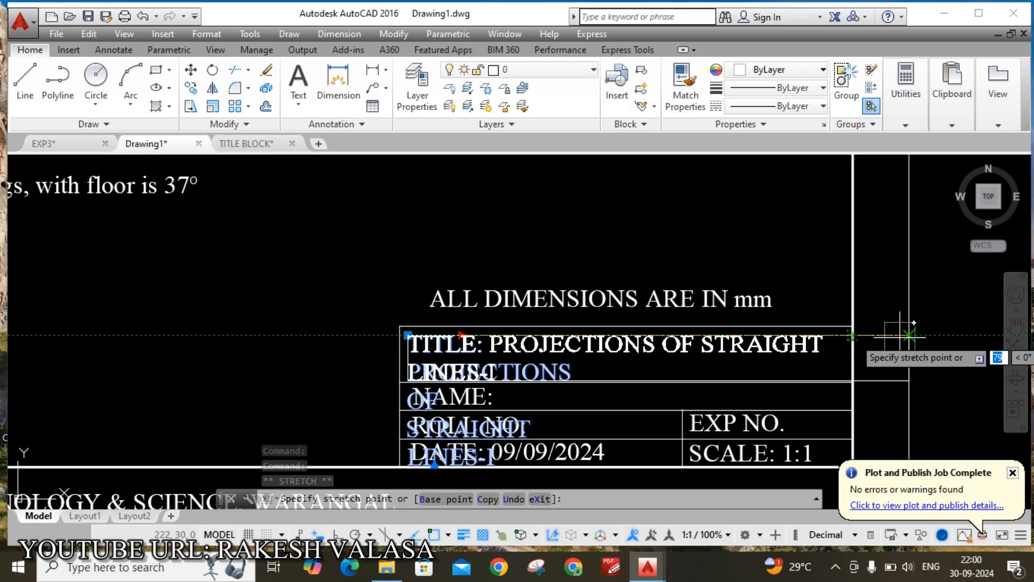
{"action": "left_click", "coordinate": [855, 335]}
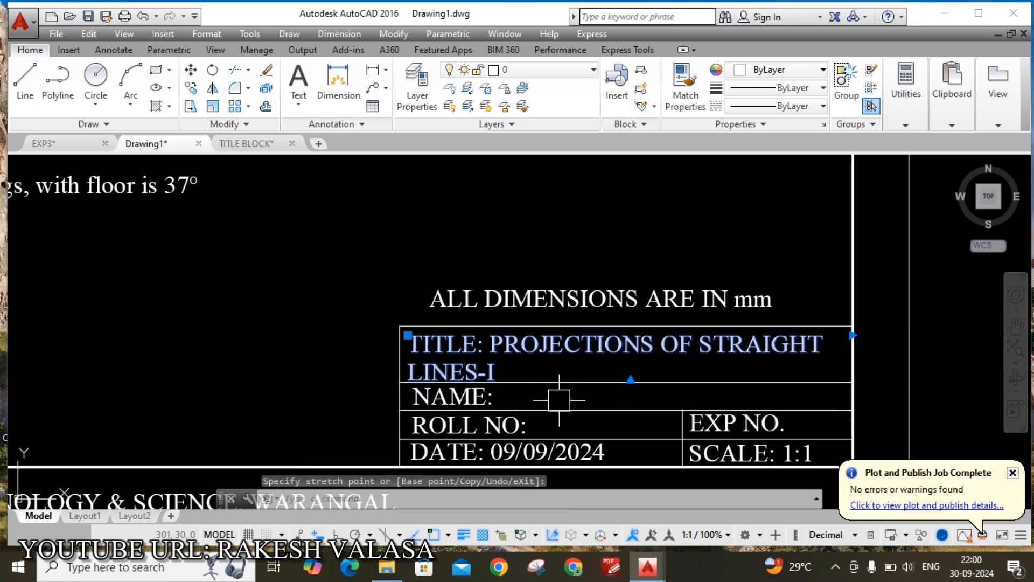
Type the student's name after NAME: in the title block
{"action": "key", "text": "Escape"}
{"action": "scroll", "coordinate": [560, 400], "scroll_direction": "up", "scroll_amount": 5}
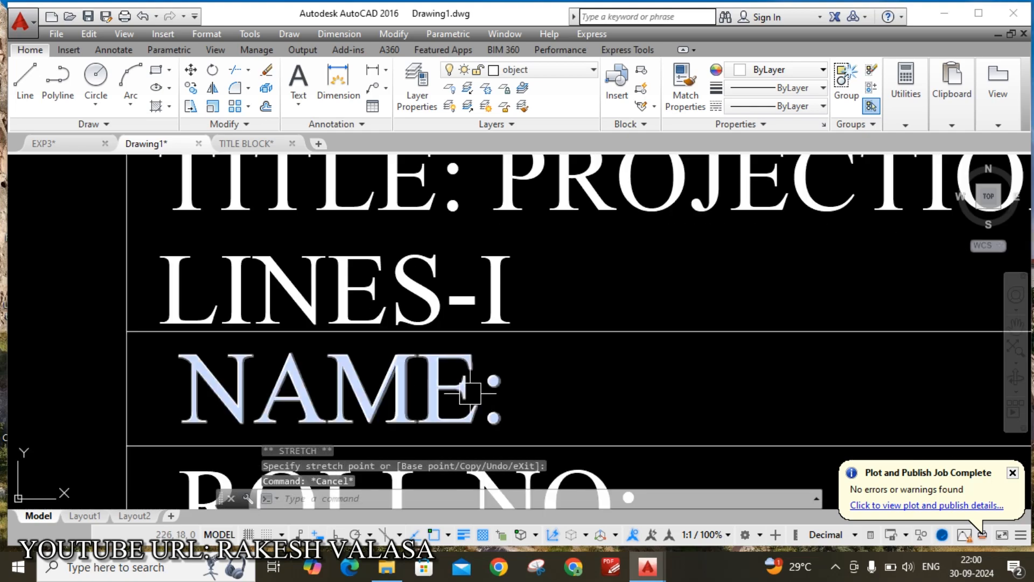
{"action": "left_click", "coordinate": [473, 387]}
{"action": "double_click", "coordinate": [507, 397]}
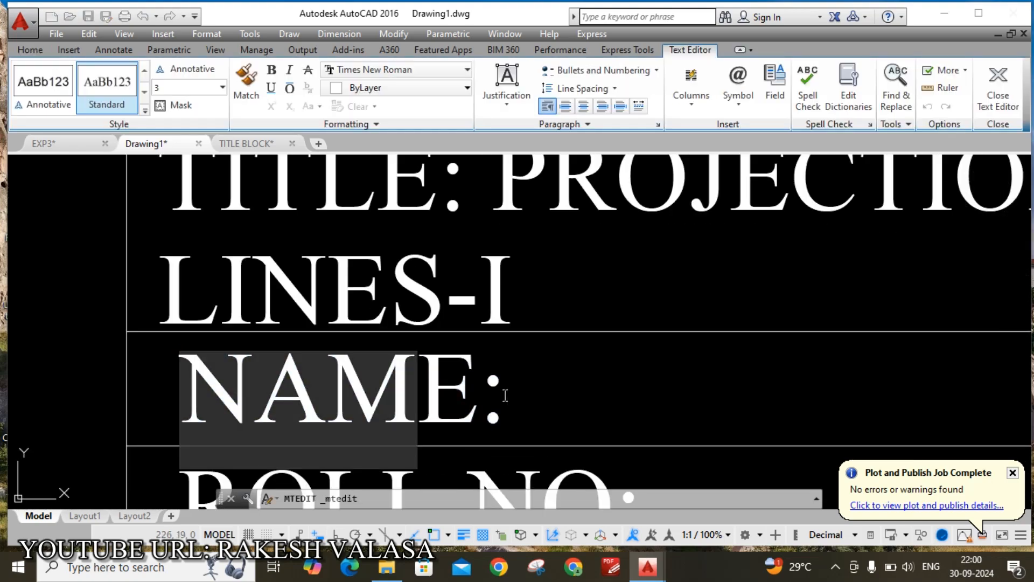
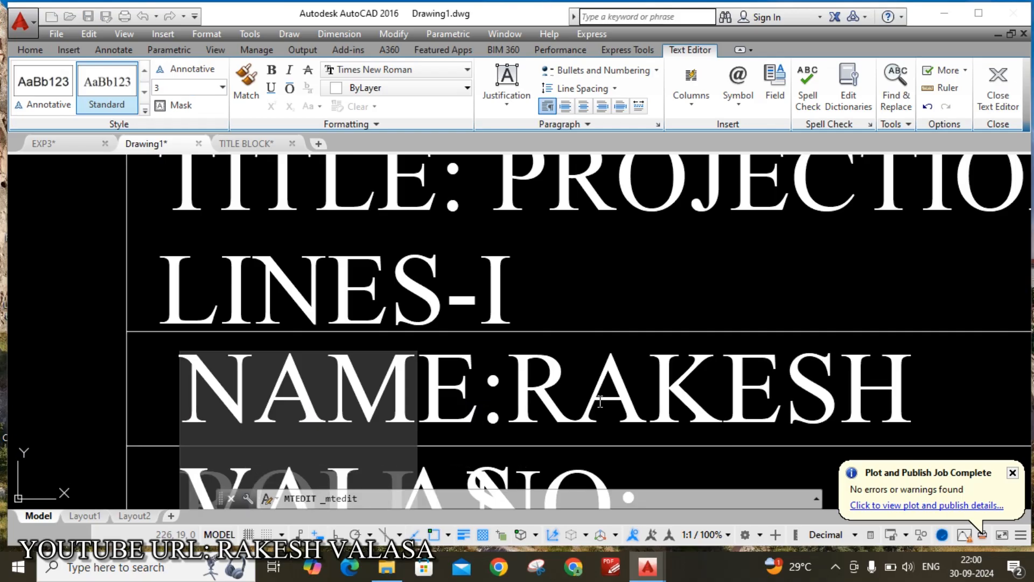
{"action": "scroll", "coordinate": [590, 375], "scroll_direction": "down", "scroll_amount": 2}
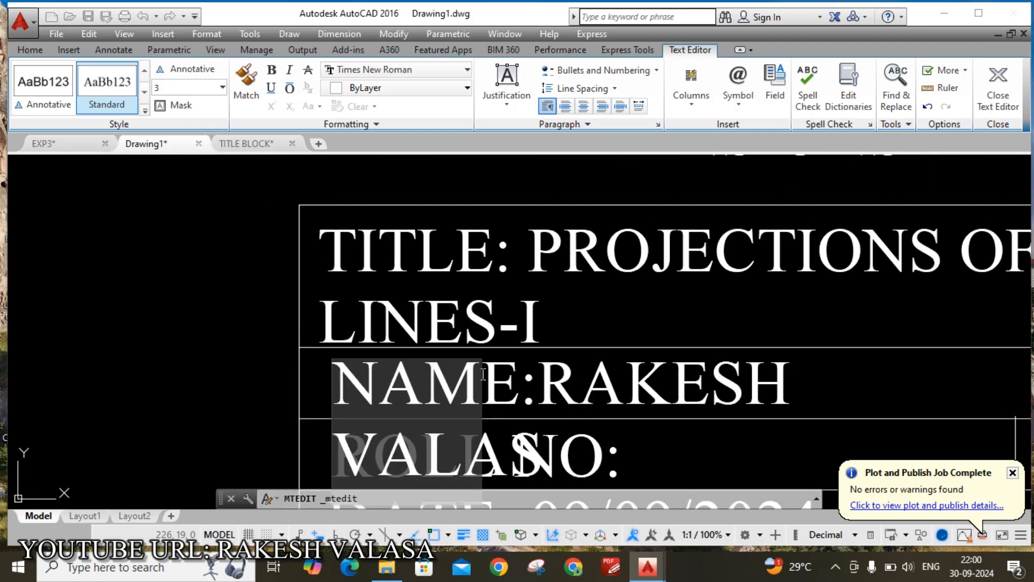
{"action": "left_click", "coordinate": [641, 306]}
Stretch the NAME text width so the name fits on one line
{"action": "left_click", "coordinate": [519, 377]}
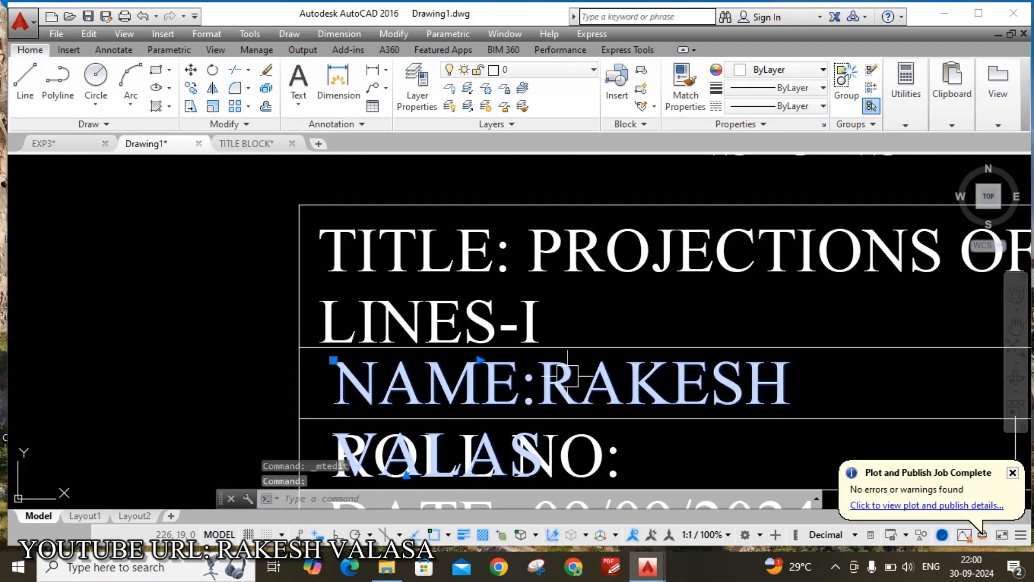
{"action": "left_click", "coordinate": [482, 360]}
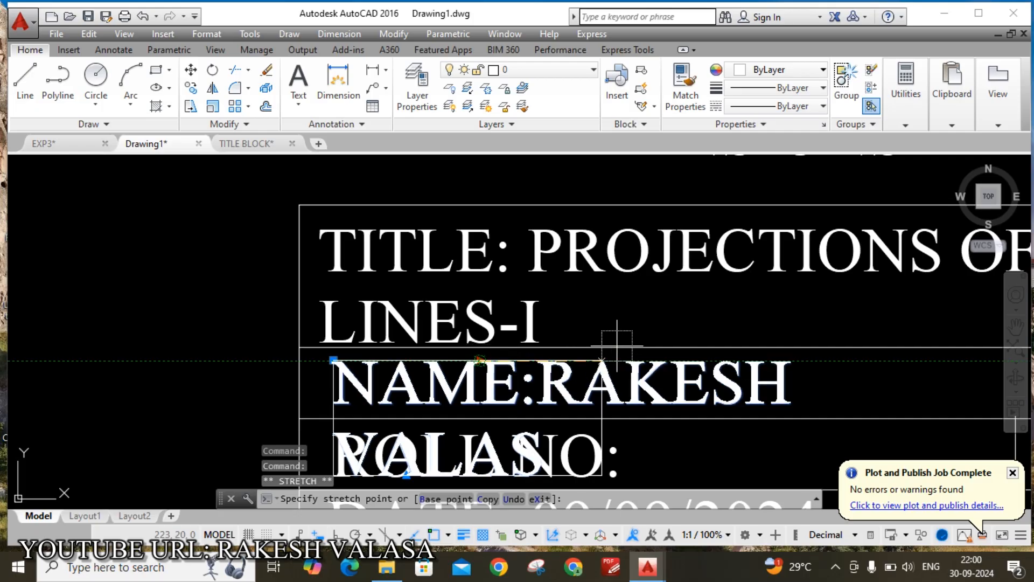
{"action": "scroll", "coordinate": [970, 364], "scroll_direction": "down", "scroll_amount": 4}
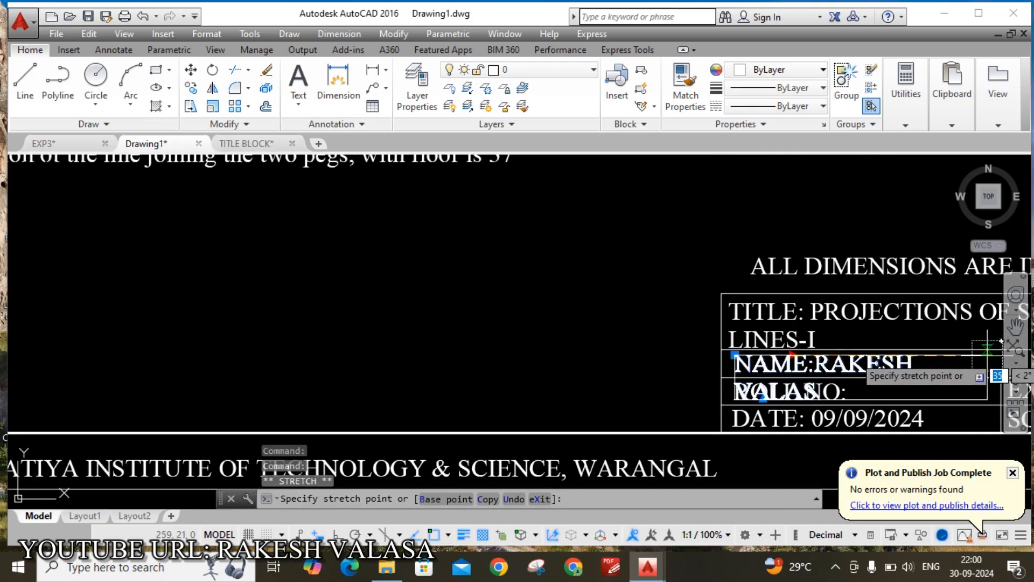
{"action": "middle_click_drag", "start_coordinate": [986, 359], "coordinate": [666, 436]}
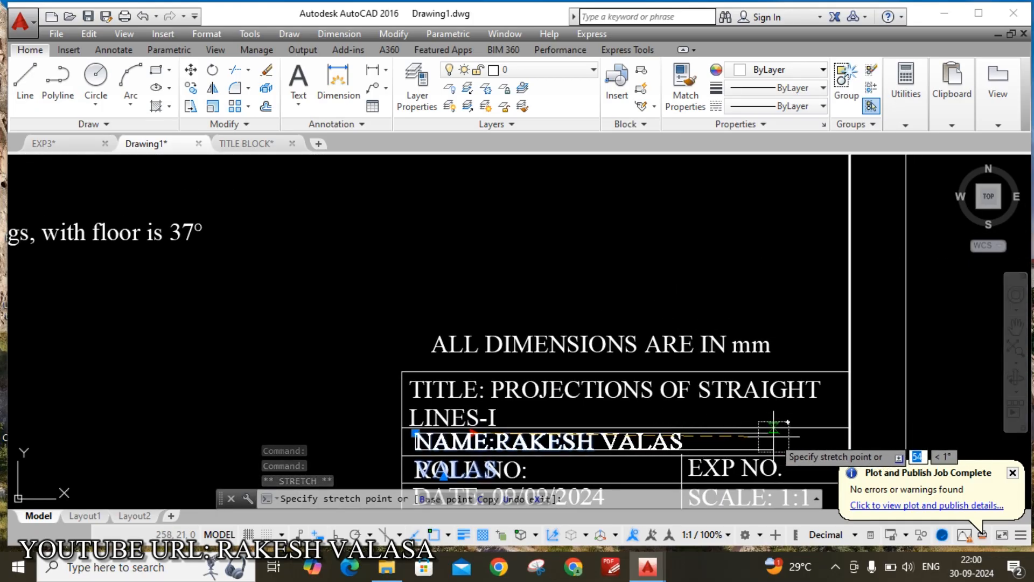
{"action": "left_click", "coordinate": [774, 431]}
{"action": "scroll", "coordinate": [664, 445], "scroll_direction": "up", "scroll_amount": 2}
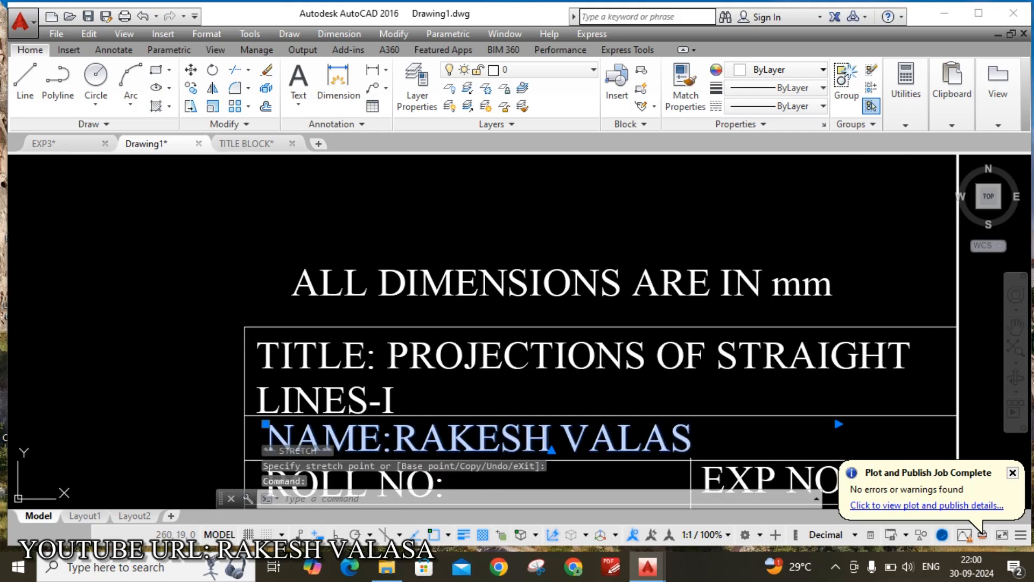
Add the missing letter 'A' to complete the student's full name
{"action": "double_click", "coordinate": [690, 439]}
{"action": "type", "text": "A"}
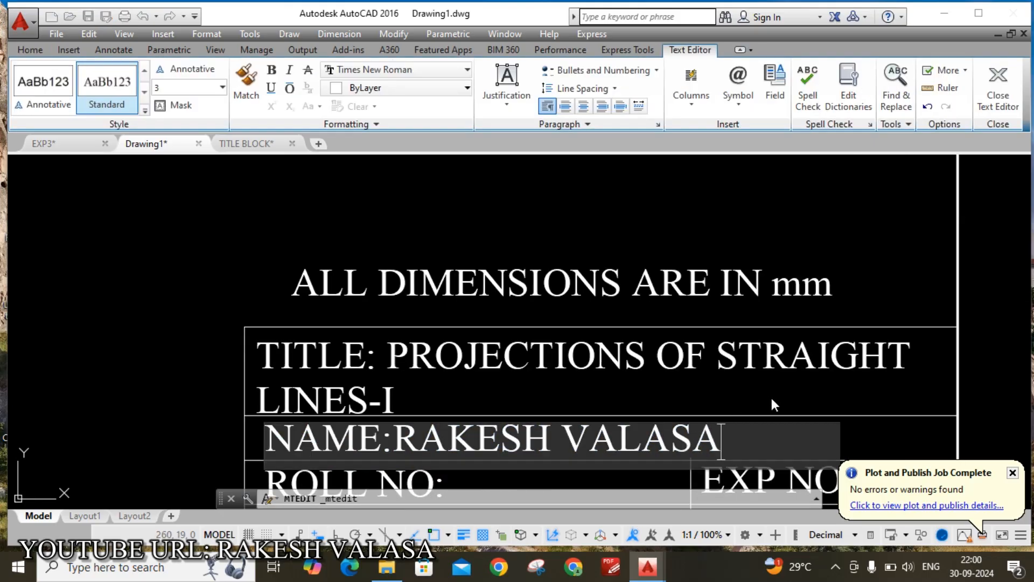
{"action": "left_click", "coordinate": [773, 404]}
{"action": "scroll", "coordinate": [700, 334], "scroll_direction": "down", "scroll_amount": 3}
{"action": "scroll", "coordinate": [627, 408], "scroll_direction": "up", "scroll_amount": 1}
{"action": "scroll", "coordinate": [625, 405], "scroll_direction": "up", "scroll_amount": 2}
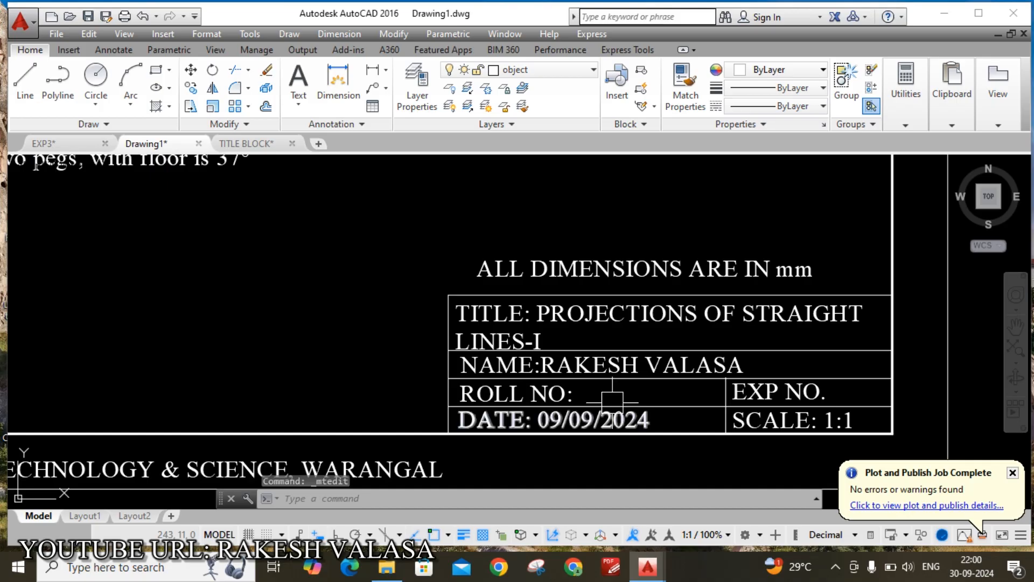
{"action": "scroll", "coordinate": [612, 398], "scroll_direction": "up", "scroll_amount": 2}
{"action": "left_click", "coordinate": [556, 418]}
Replace the day 09 with 30 so the date reads 30/09/2024
{"action": "double_click", "coordinate": [549, 420]}
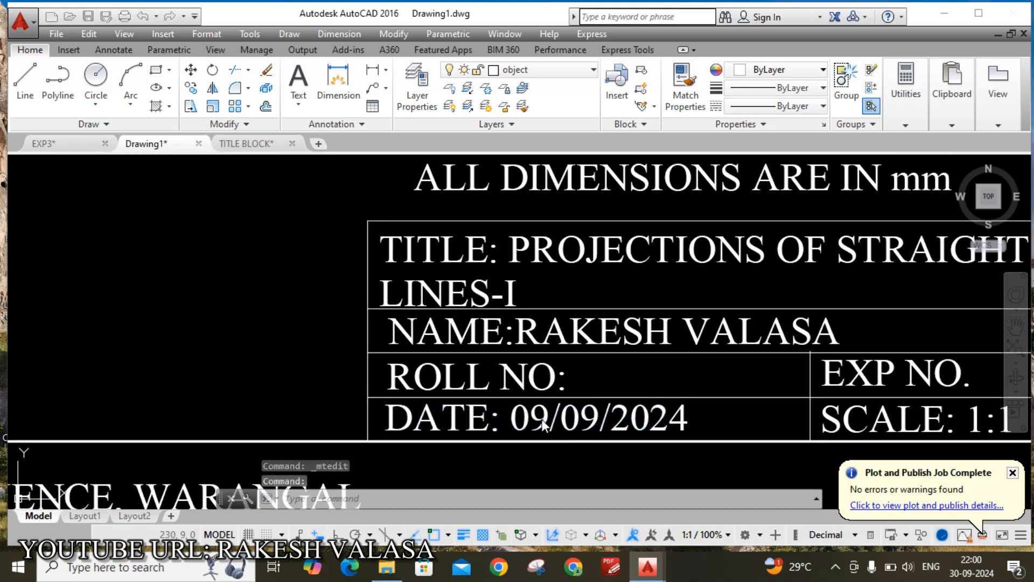
{"action": "left_click_drag", "start_coordinate": [549, 420], "coordinate": [508, 419]}
{"action": "type", "text": "30"}
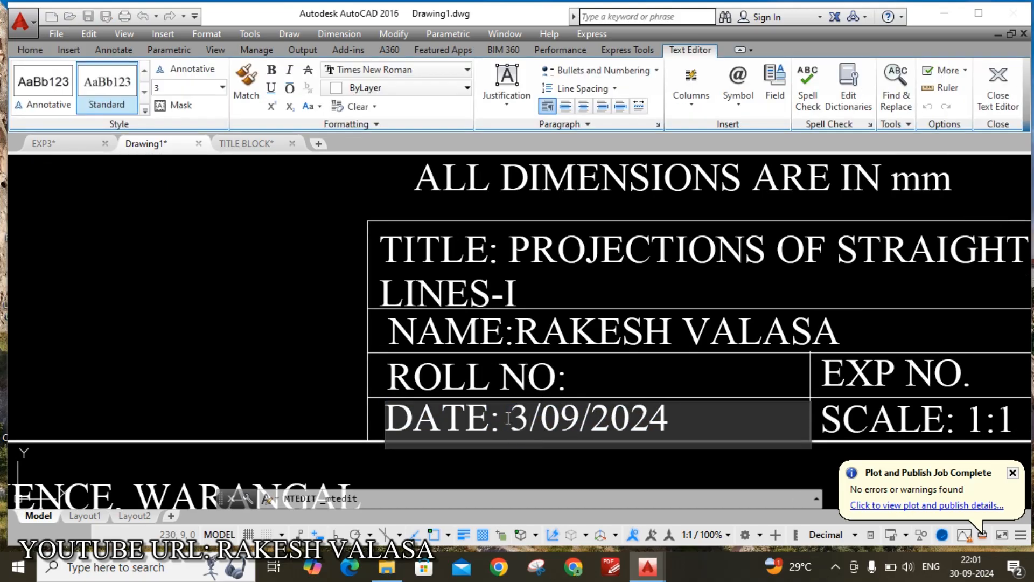
{"action": "left_click", "coordinate": [674, 383]}
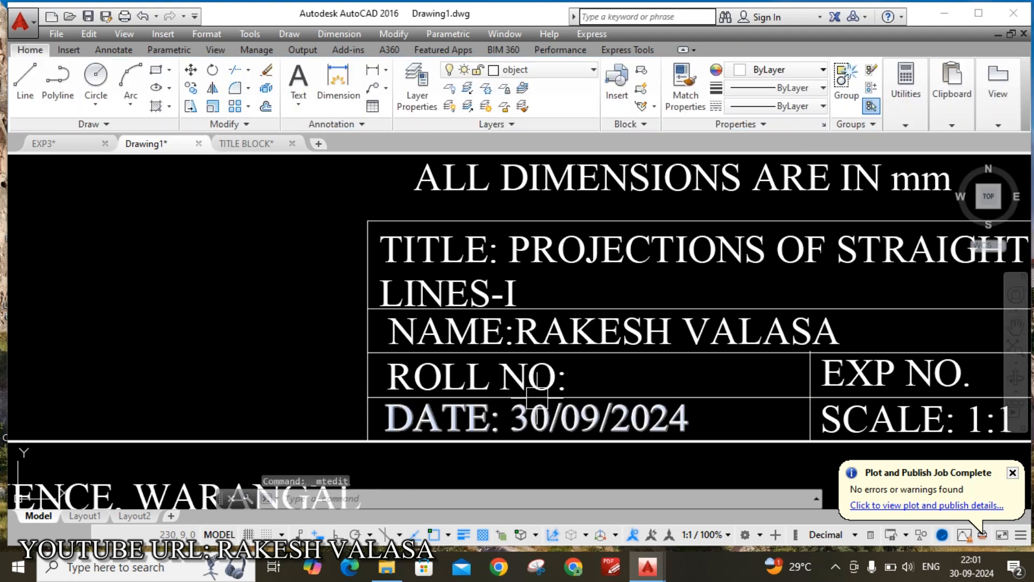
Pan and zoom to review the peg diagram, then return to the title block
{"action": "scroll", "coordinate": [665, 404], "scroll_direction": "down", "scroll_amount": 2}
{"action": "scroll", "coordinate": [826, 421], "scroll_direction": "up", "scroll_amount": 2}
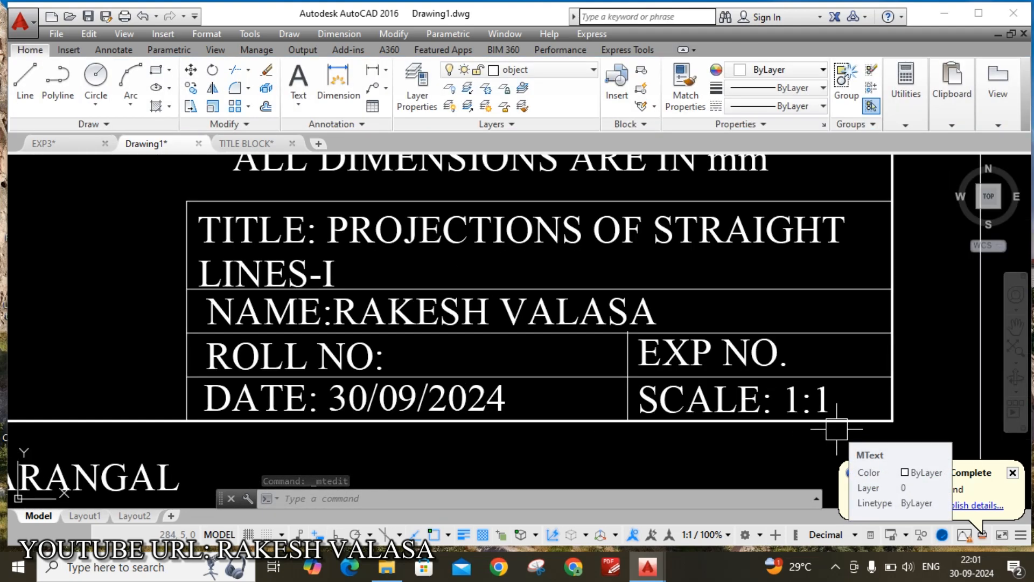
{"action": "scroll", "coordinate": [812, 416], "scroll_direction": "up", "scroll_amount": 2}
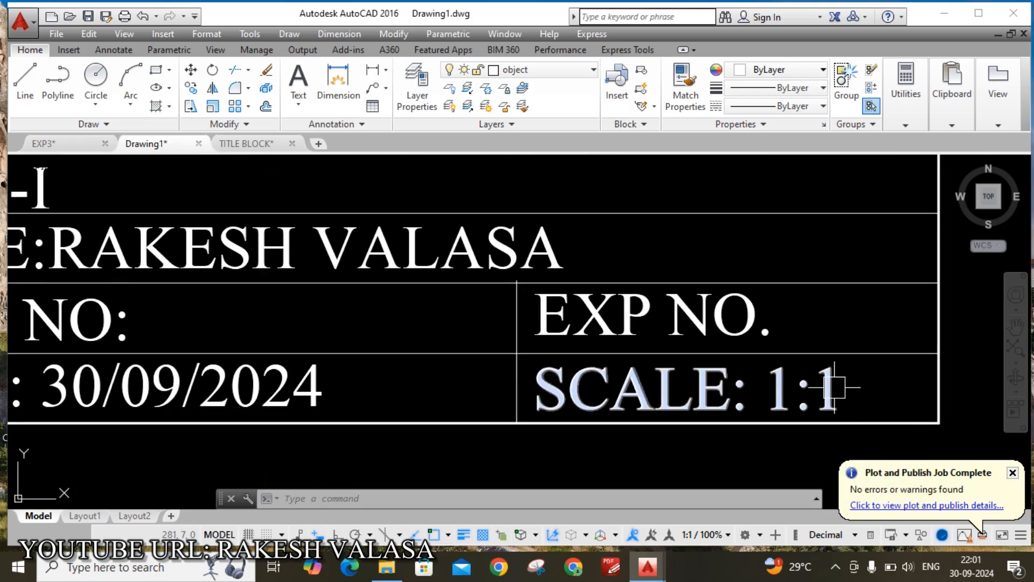
{"action": "scroll", "coordinate": [848, 400], "scroll_direction": "down", "scroll_amount": 2}
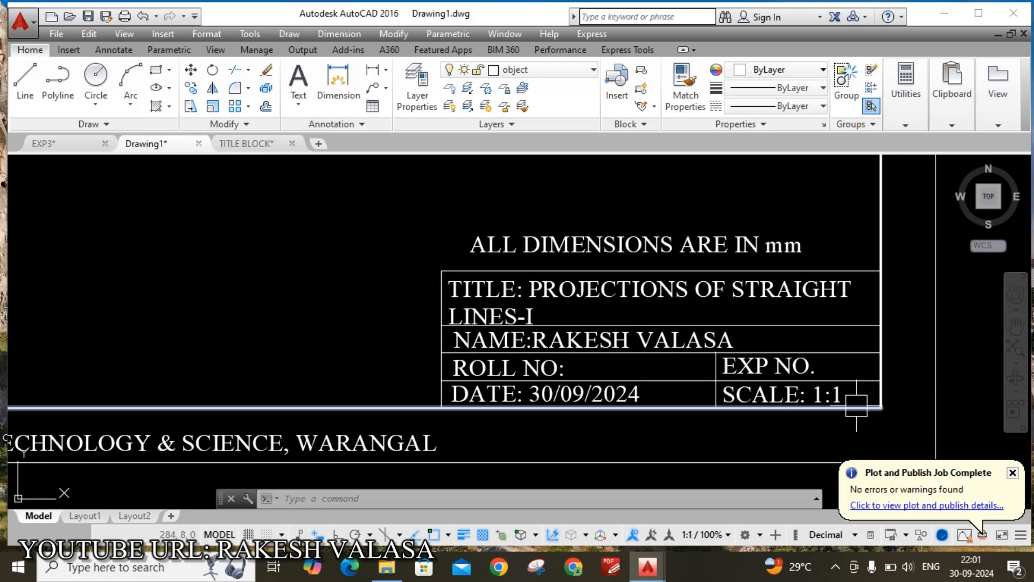
{"action": "scroll", "coordinate": [760, 387], "scroll_direction": "down", "scroll_amount": 2}
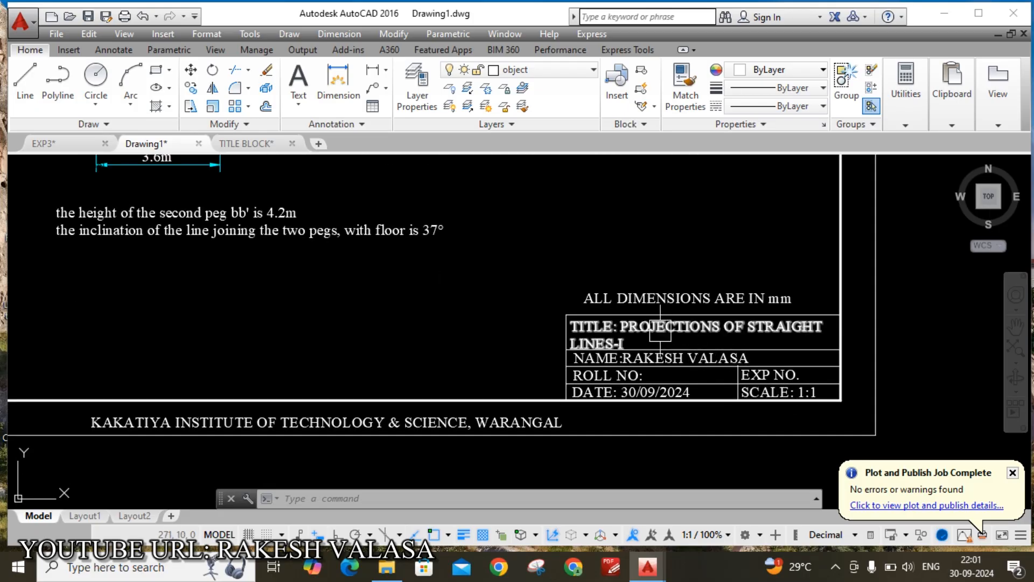
{"action": "mouse_move", "coordinate": [427, 296]}
{"action": "middle_mouse_down"}
{"action": "mouse_move", "coordinate": [466, 337]}
{"action": "mouse_move", "coordinate": [478, 423]}
{"action": "middle_mouse_up"}
{"action": "middle_click_drag", "start_coordinate": [449, 223], "coordinate": [447, 339]}
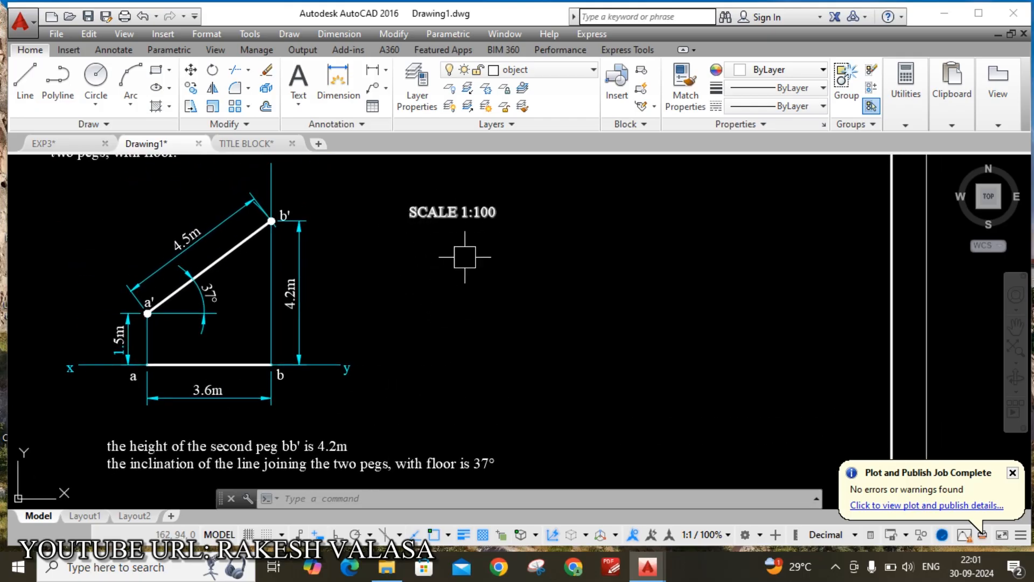
{"action": "scroll", "coordinate": [449, 250], "scroll_direction": "down", "scroll_amount": 2}
{"action": "middle_click_drag", "start_coordinate": [615, 299], "coordinate": [517, 211]}
{"action": "scroll", "coordinate": [620, 399], "scroll_direction": "up", "scroll_amount": 5}
{"action": "scroll", "coordinate": [652, 362], "scroll_direction": "up", "scroll_amount": 2}
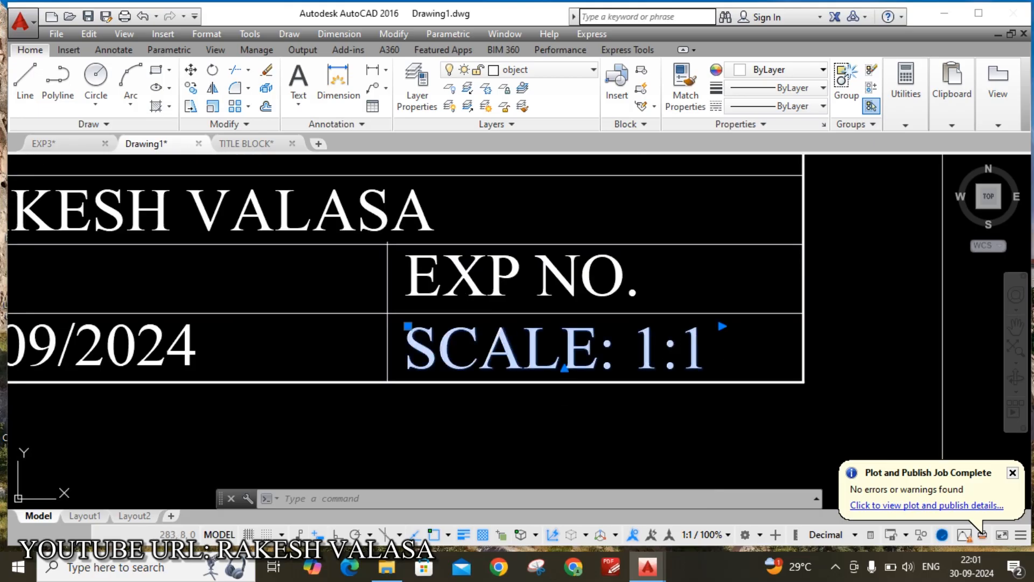
Change the scale to 1:100 and widen the SCALE text onto one line
{"action": "double_click", "coordinate": [698, 354]}
{"action": "type", "text": "0"}
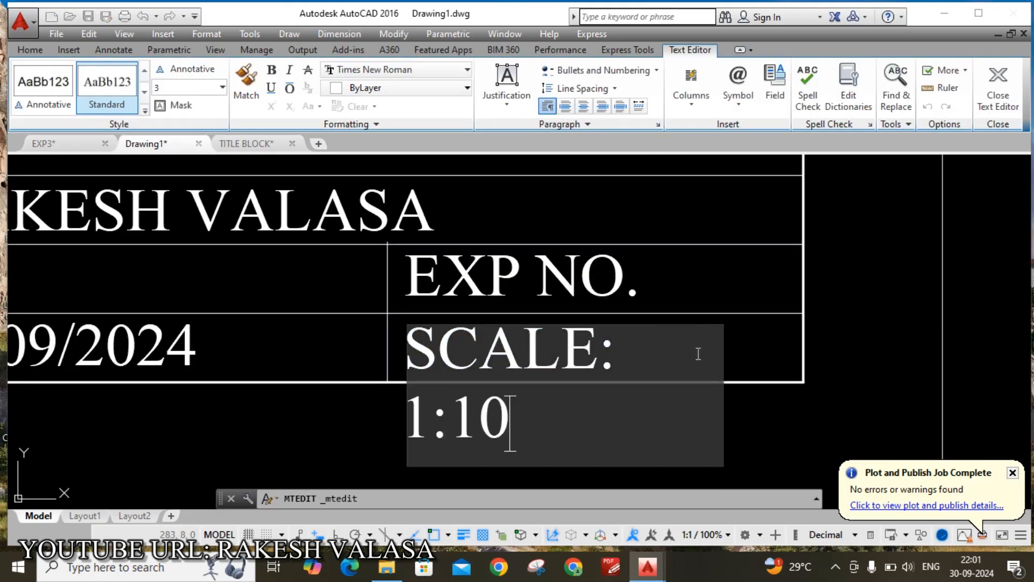
{"action": "type", "text": "0"}
{"action": "left_click", "coordinate": [862, 366]}
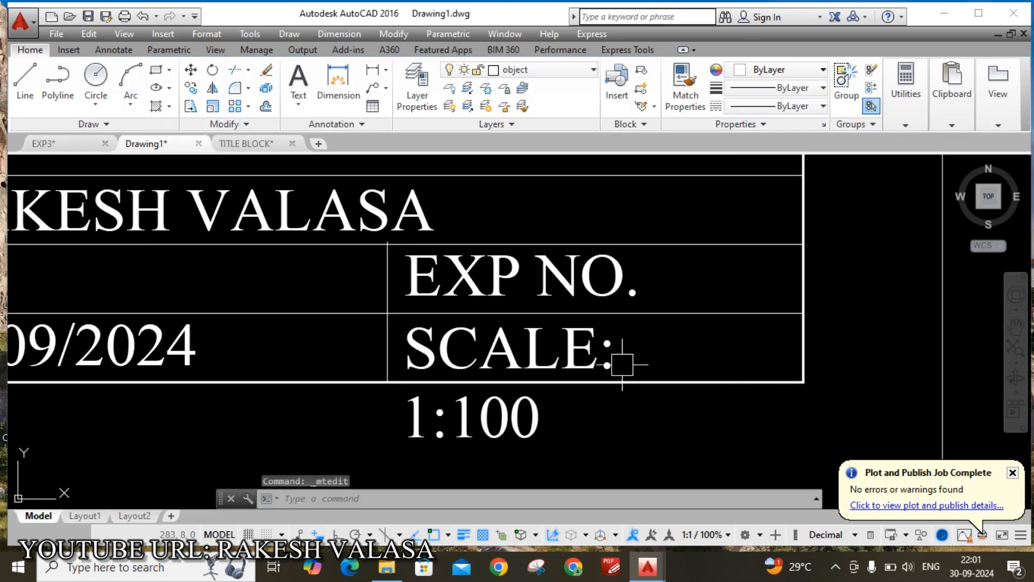
{"action": "left_click", "coordinate": [554, 346]}
{"action": "left_click", "coordinate": [725, 326]}
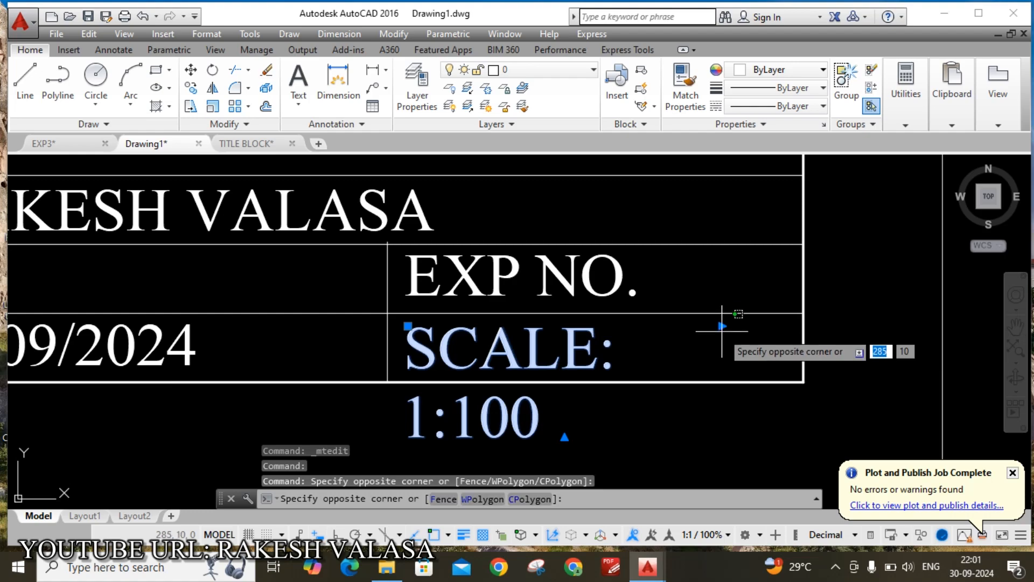
{"action": "key", "text": "Escape"}
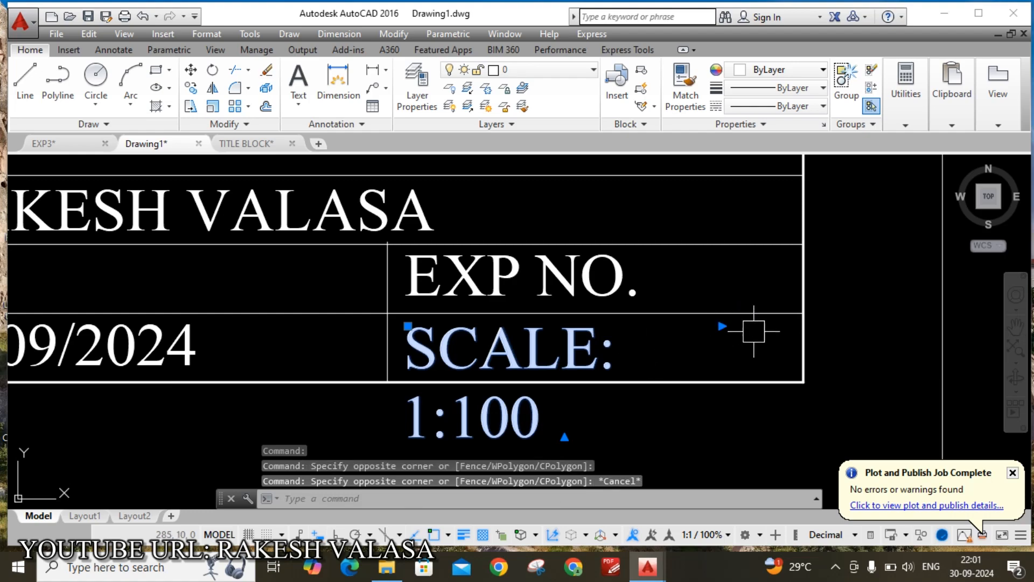
{"action": "left_click", "coordinate": [723, 326]}
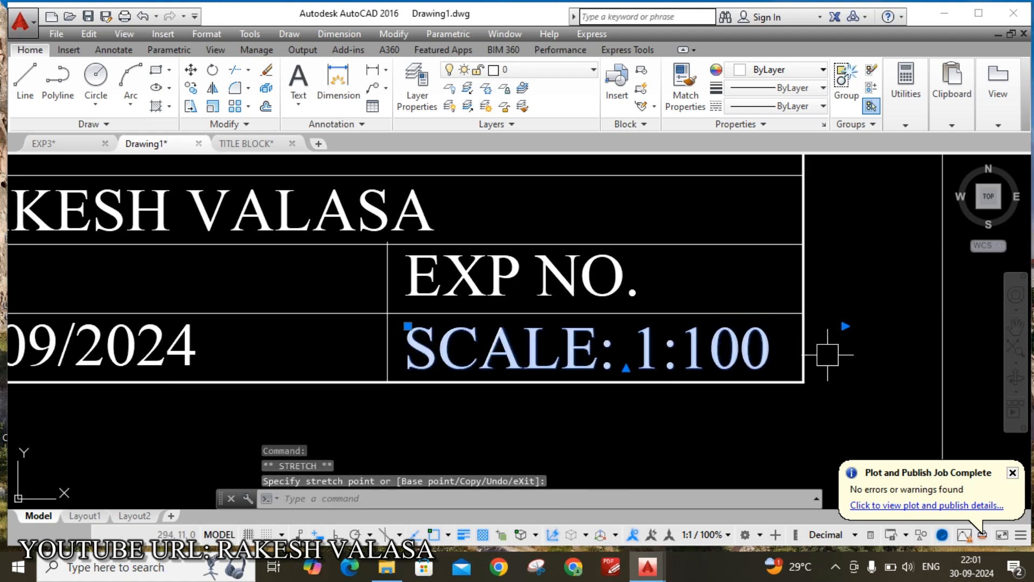
{"action": "key", "text": "Escape"}
{"action": "scroll", "coordinate": [819, 353], "scroll_direction": "down", "scroll_amount": 4}
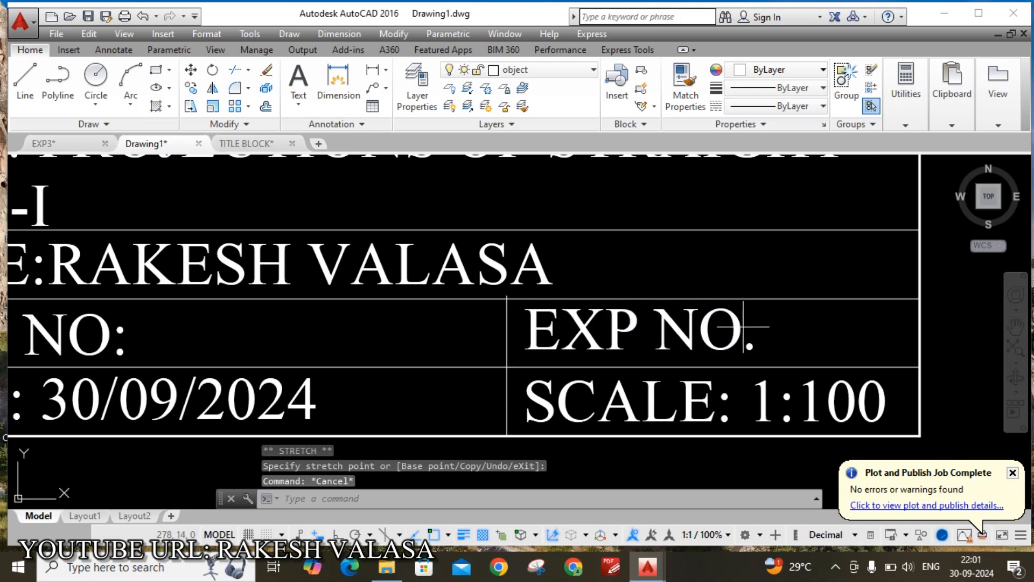
Set EXP NO. to 03 and stretch its text to the frame's right edge
{"action": "double_click", "coordinate": [752, 328]}
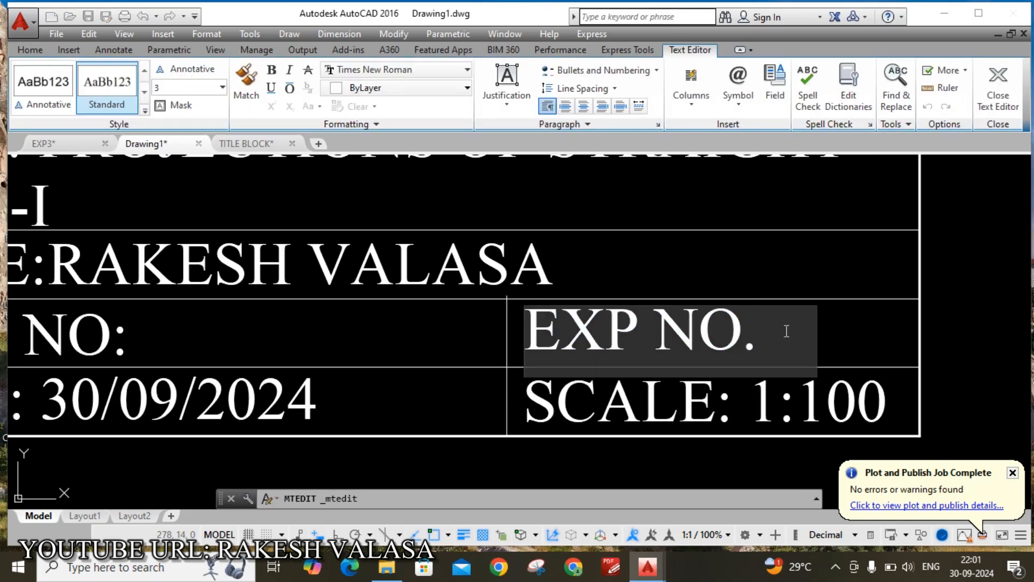
{"action": "type", "text": "03"}
{"action": "left_click", "coordinate": [987, 323]}
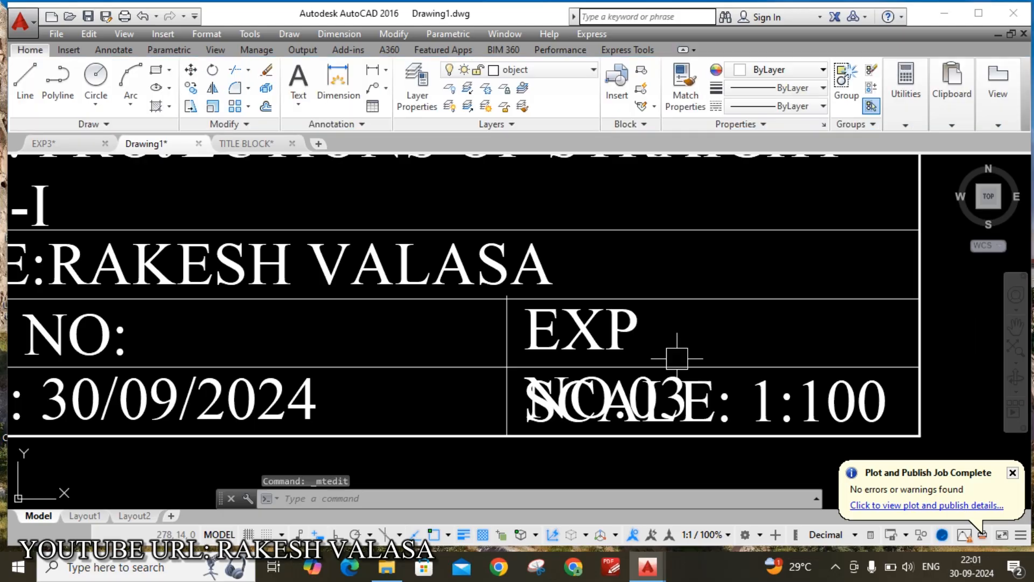
{"action": "left_click", "coordinate": [654, 325]}
{"action": "left_click", "coordinate": [815, 307]}
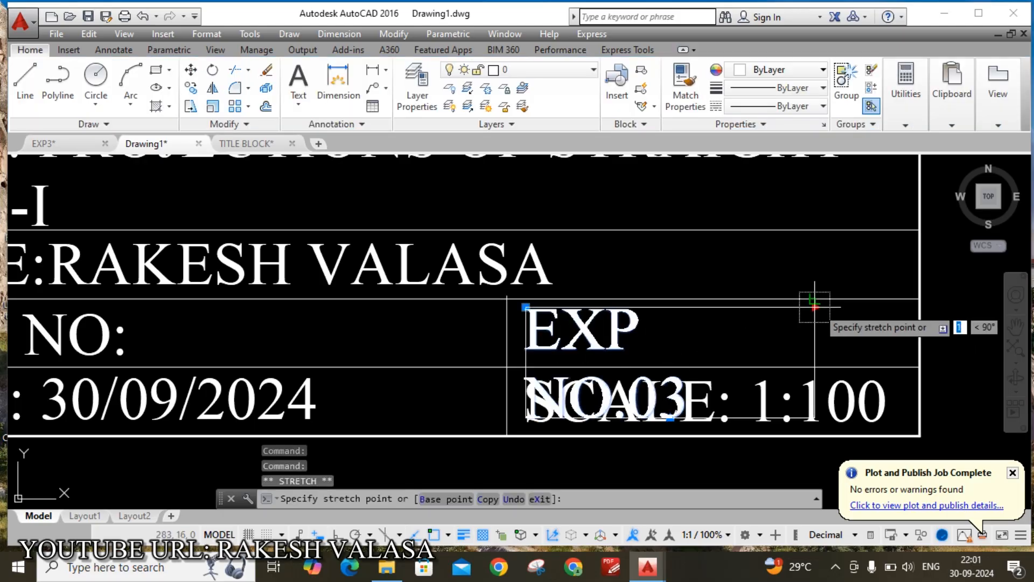
{"action": "left_click", "coordinate": [921, 307]}
{"action": "key", "text": "Escape"}
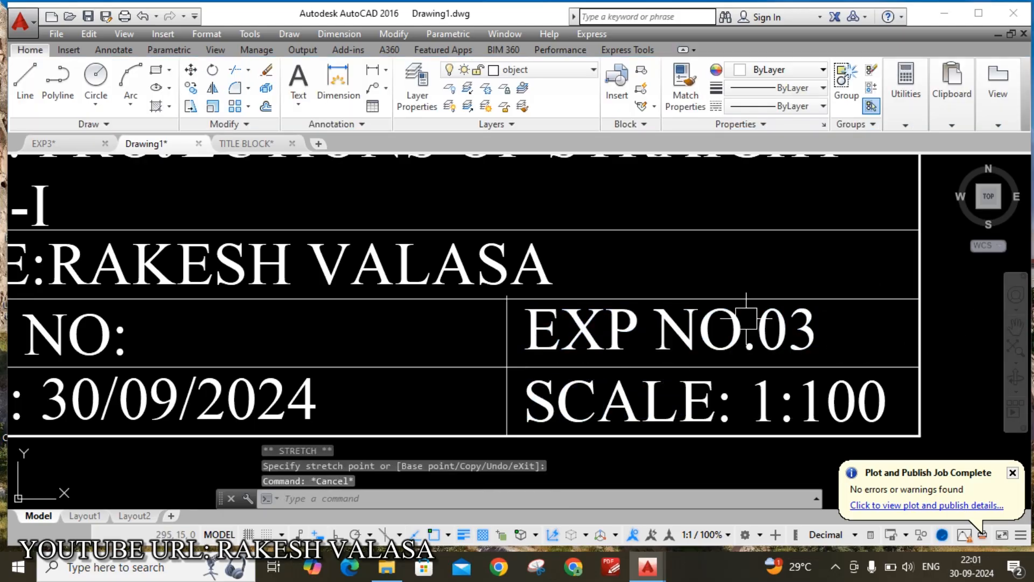
{"action": "scroll", "coordinate": [746, 316], "scroll_direction": "down", "scroll_amount": 7}
Center and zoom on the problem text and peg diagram, then maximize the AutoCAD window
{"action": "middle_click_drag", "start_coordinate": [654, 212], "coordinate": [661, 394]}
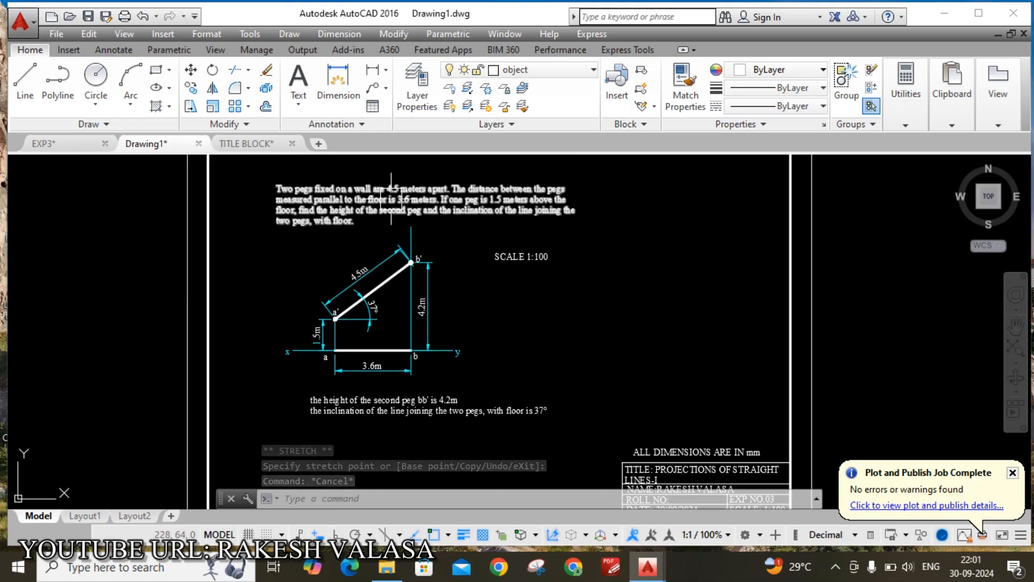
{"action": "mouse_move", "coordinate": [394, 209]}
{"action": "middle_mouse_down"}
{"action": "mouse_move", "coordinate": [415, 224]}
{"action": "mouse_move", "coordinate": [402, 269]}
{"action": "mouse_move", "coordinate": [384, 224]}
{"action": "middle_mouse_up"}
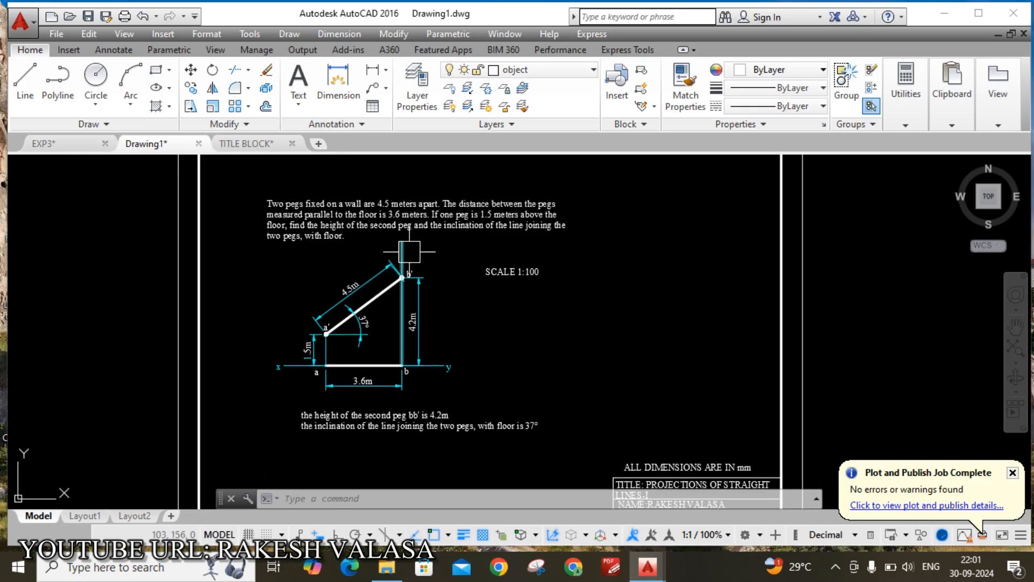
{"action": "scroll", "coordinate": [392, 262], "scroll_direction": "up", "scroll_amount": 2}
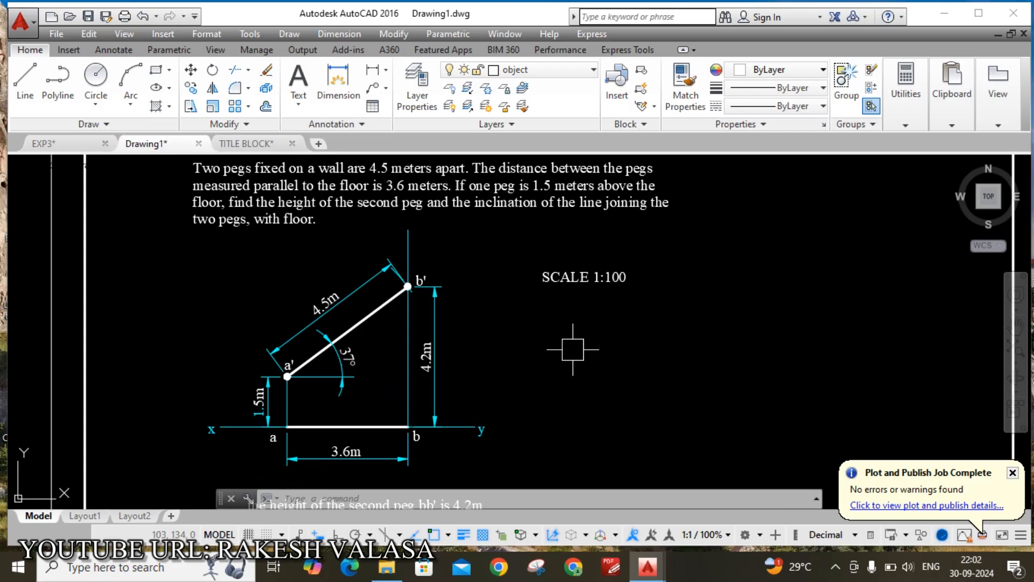
{"action": "left_click", "coordinate": [979, 13]}
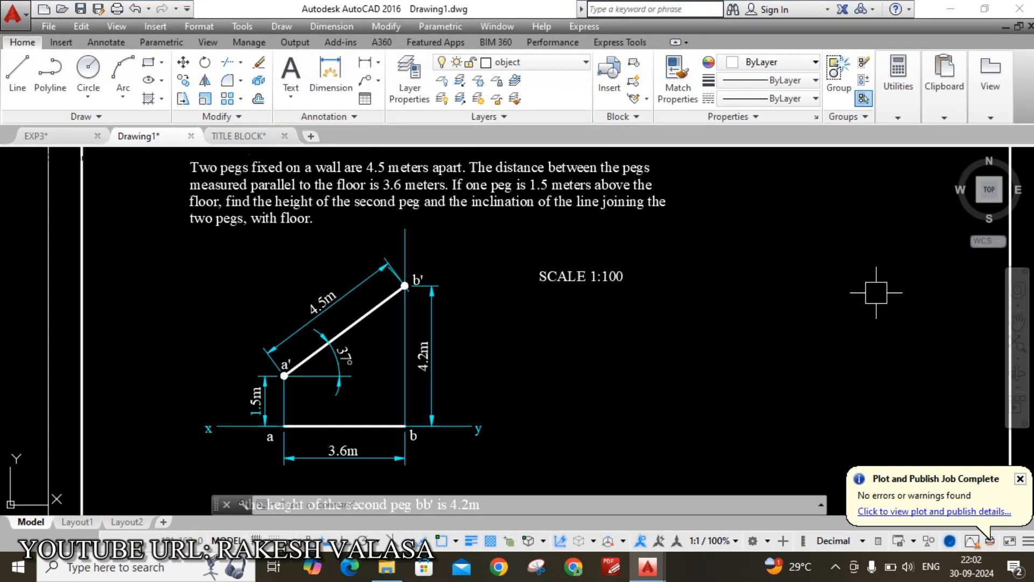